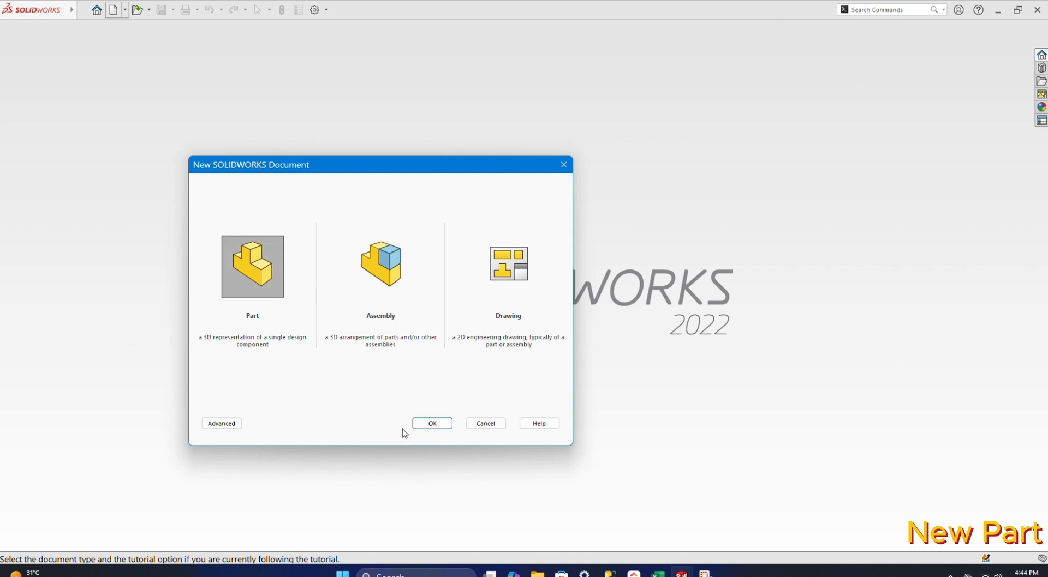
Step: Create a new part document and orient the view normal to the Front Plane for sketching
click(433, 428)
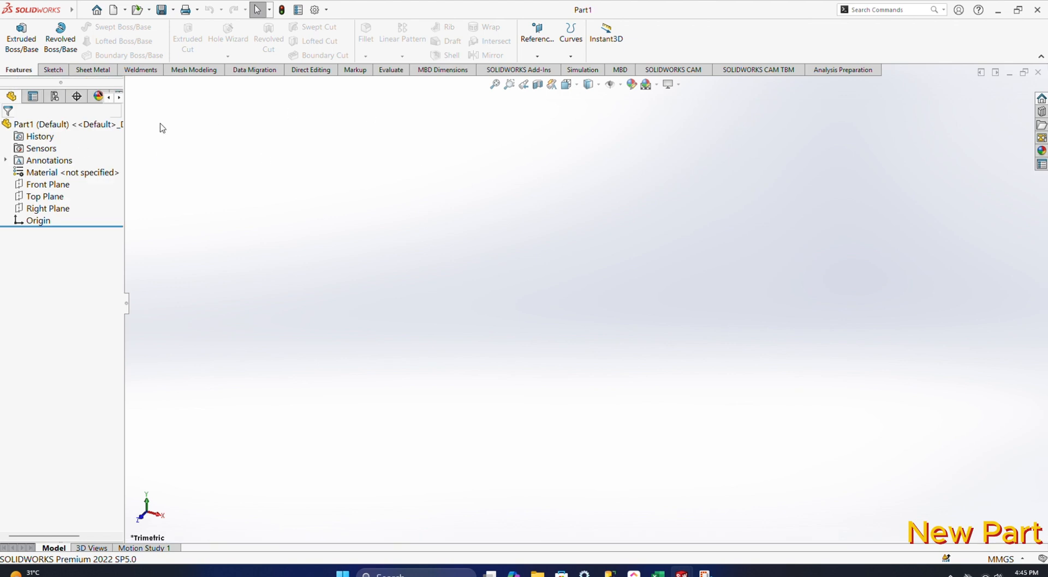
click(49, 186)
click(106, 170)
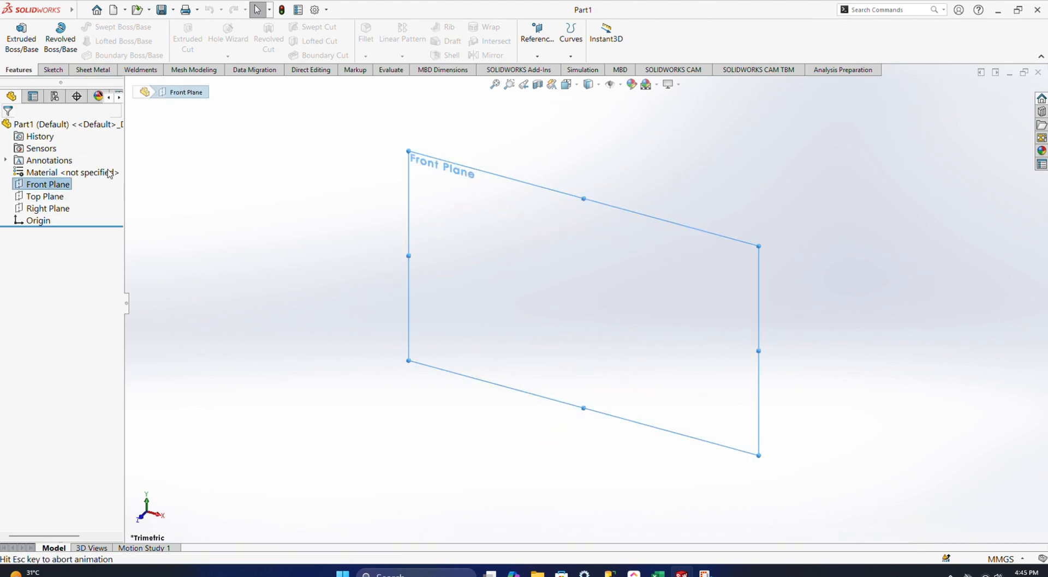
click(54, 70)
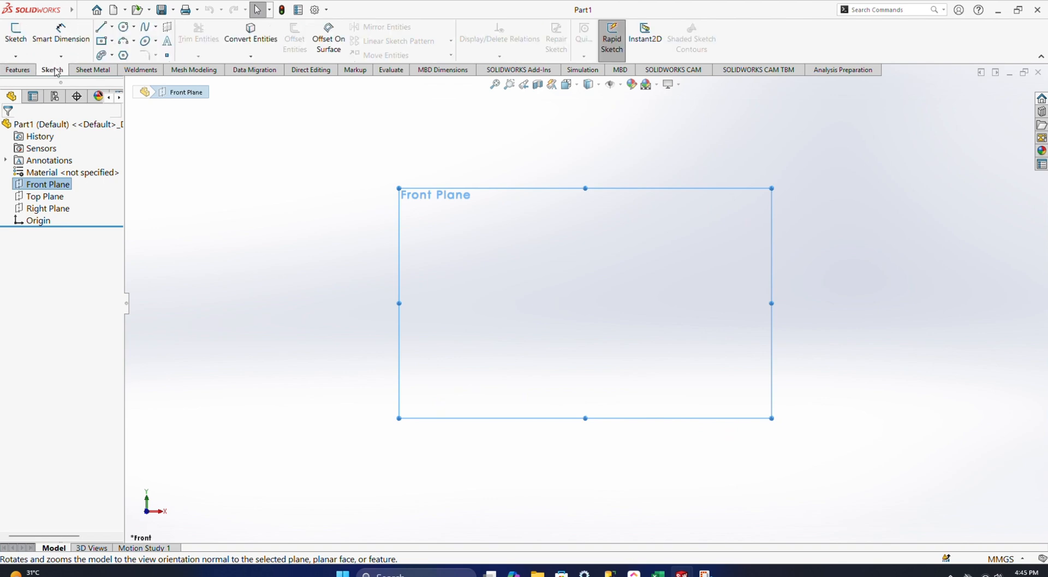
Step: Sketch a circle centred on the origin of the Front Plane and set its radius to 100 mm
click(124, 27)
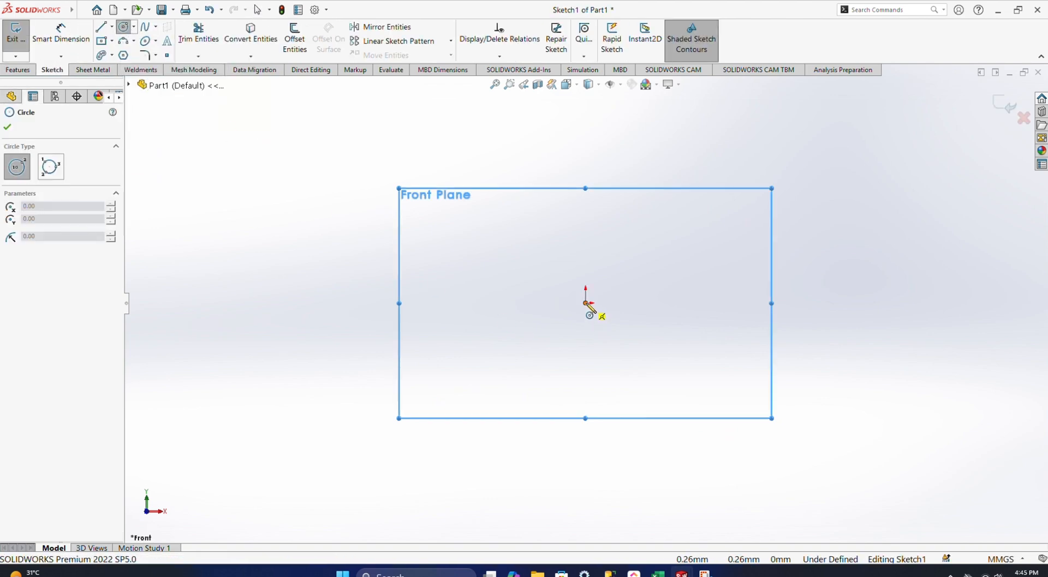
mouse_move(588, 304)
mouse_down()
mouse_move(571, 206)
mouse_move(435, 192)
mouse_move(370, 264)
mouse_up()
text(100)
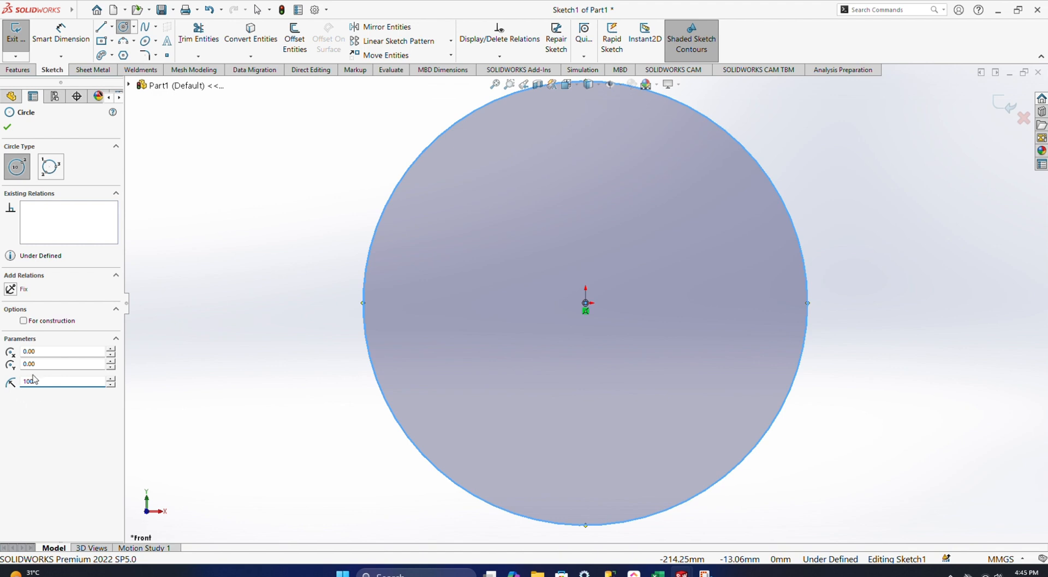
key(Return)
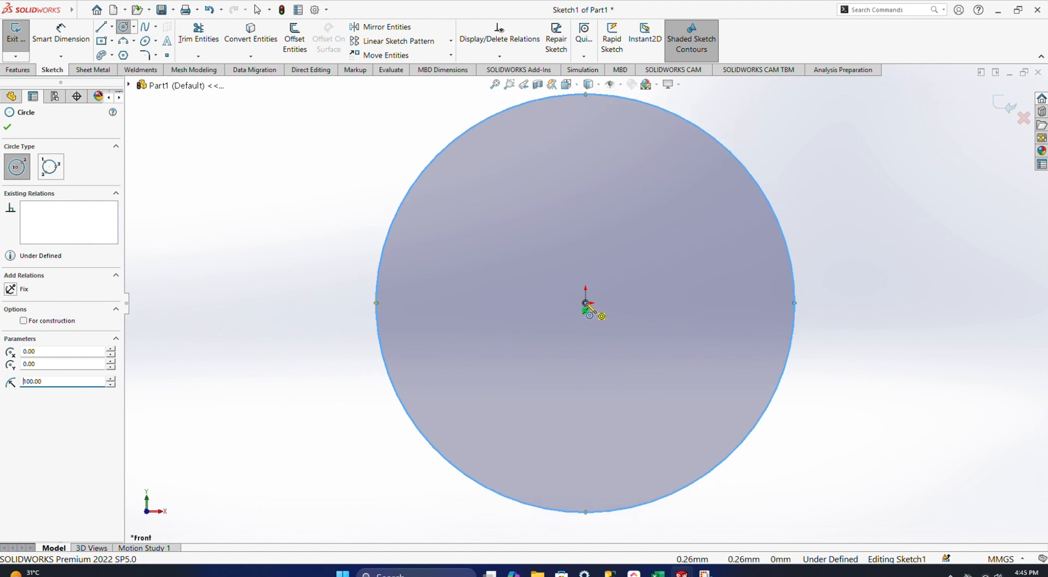
Step: Sketch two concentric circles with radii of 80 mm and 70 mm inside the outer circle, centred on the origin
click(586, 304)
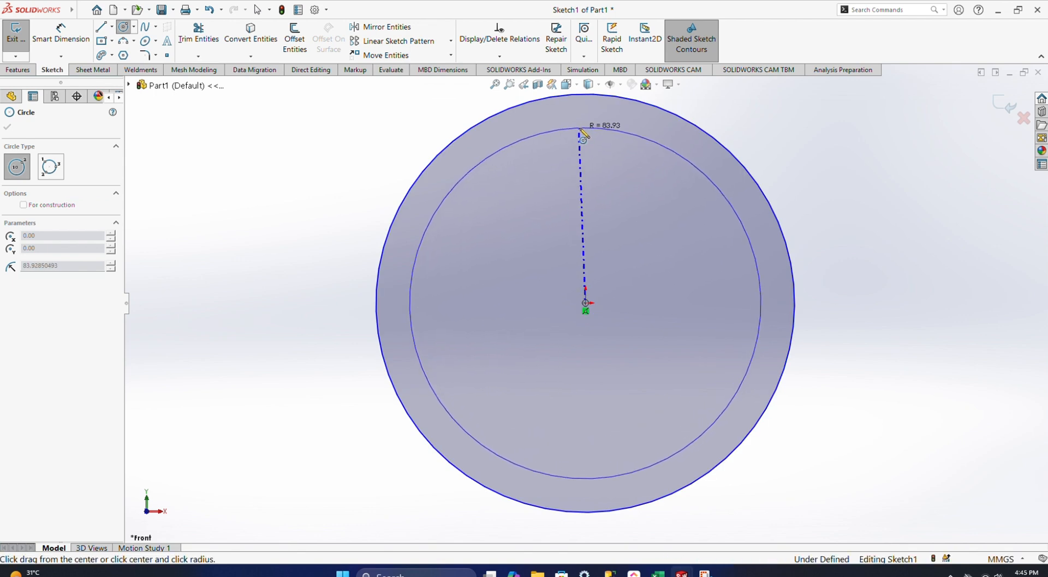
click(580, 130)
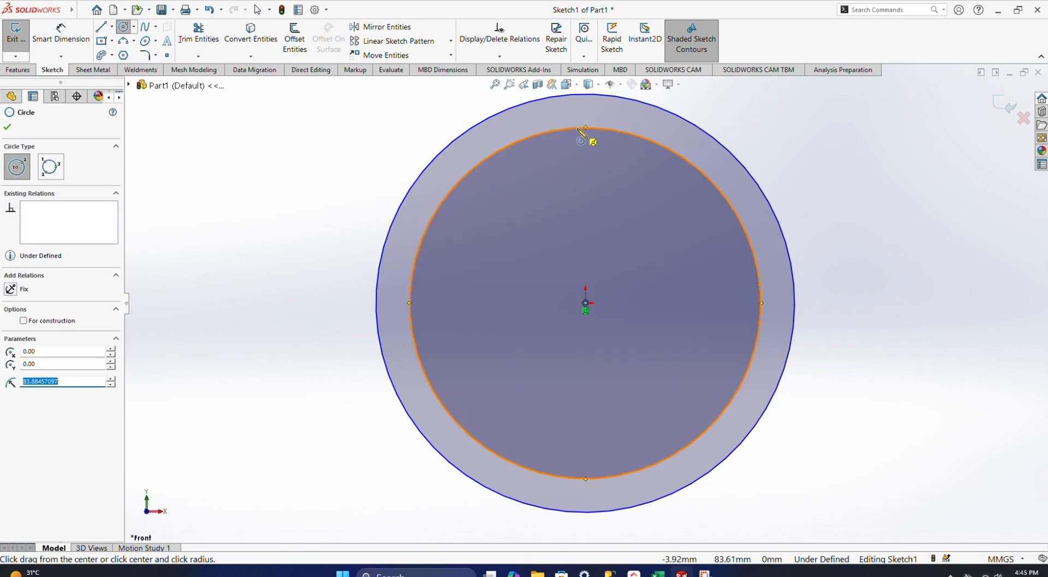
key(Return)
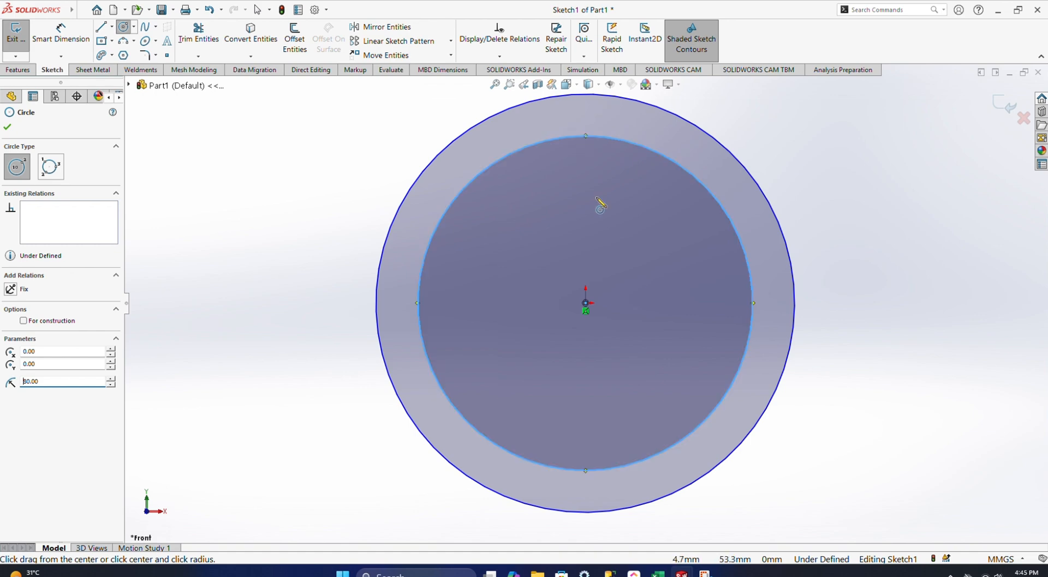
click(586, 304)
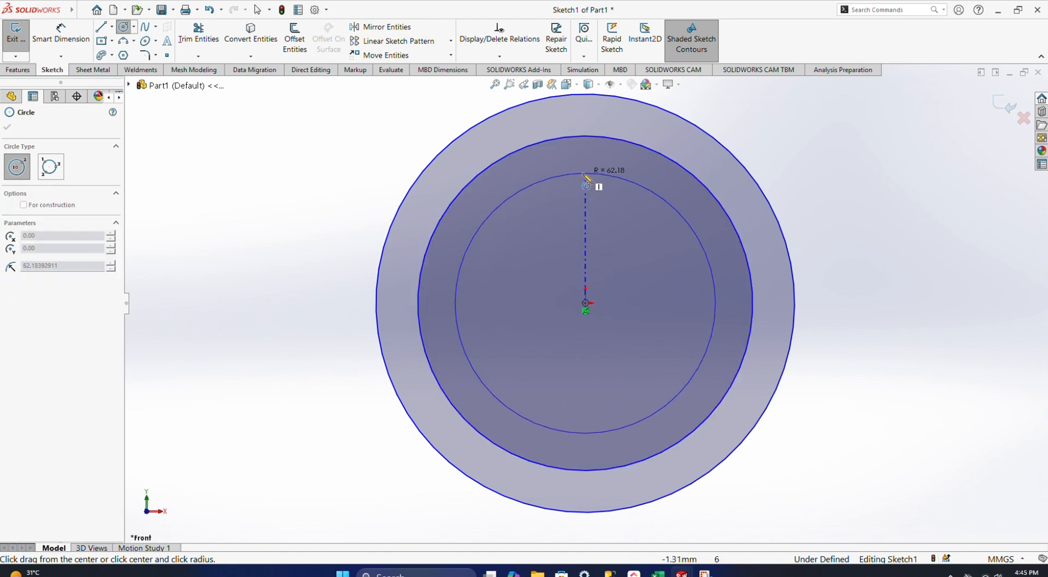
click(579, 174)
text(70)
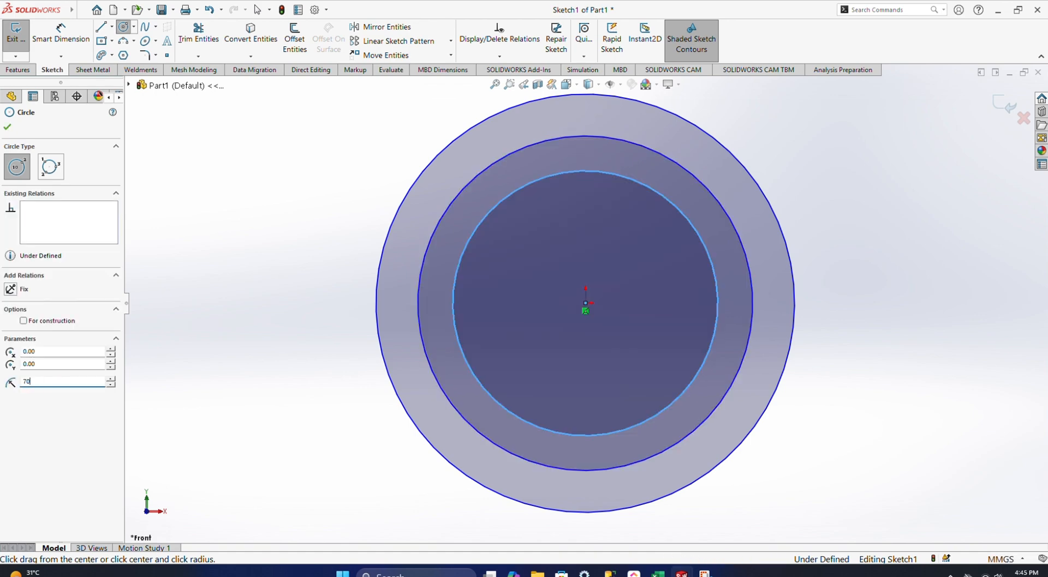
key(Return)
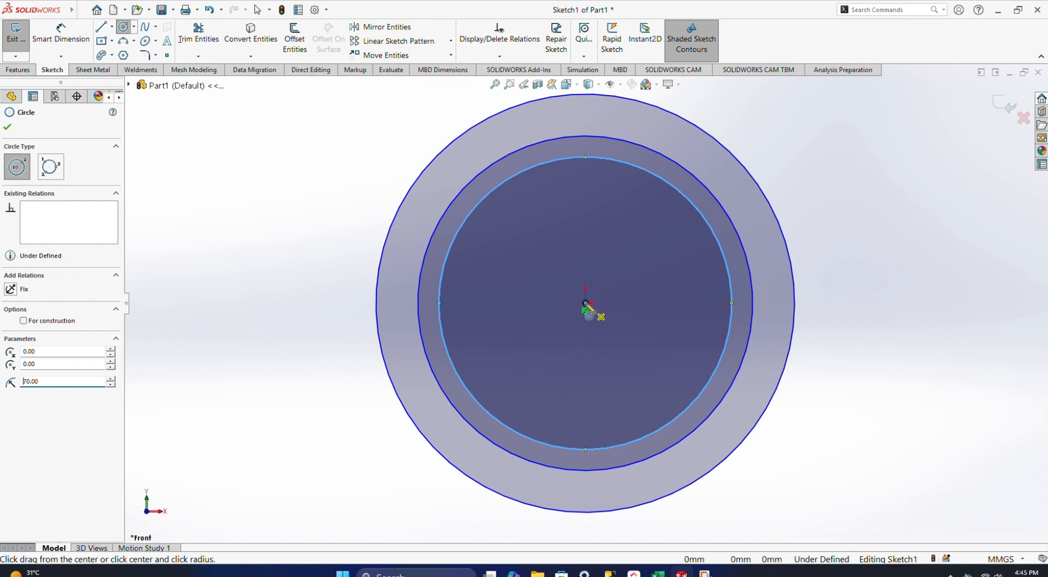
Step: Add concentric circles with radii of 60 mm and 50 mm, centred on the origin
click(586, 304)
click(583, 197)
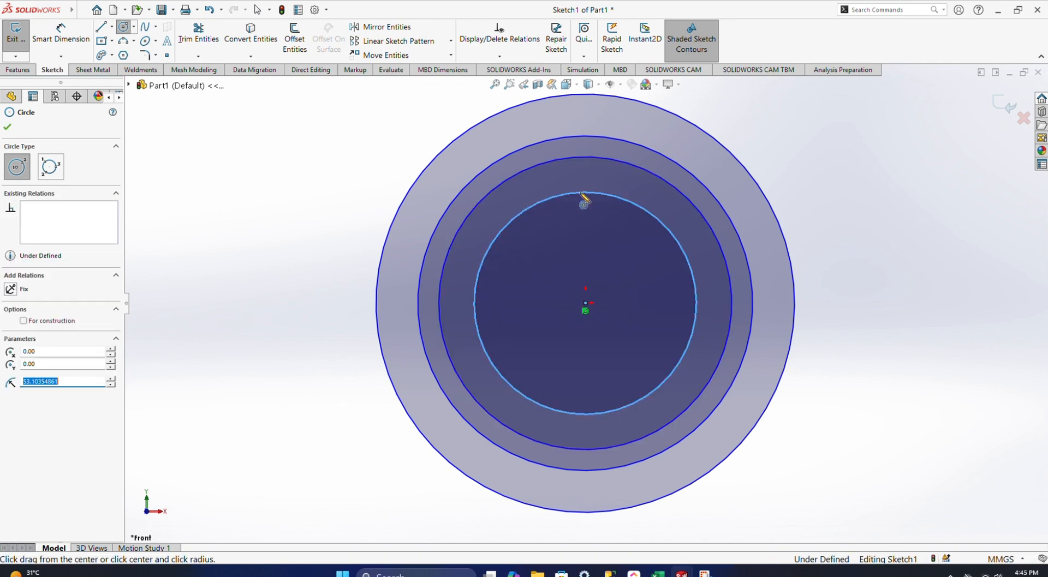
text(60)
key(Return)
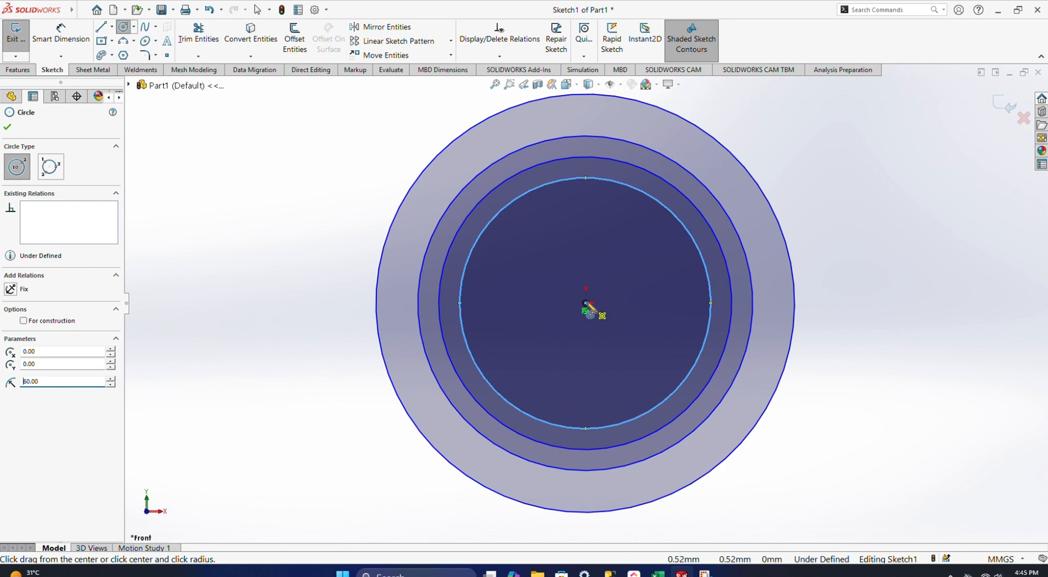
click(585, 303)
click(585, 220)
text(50)
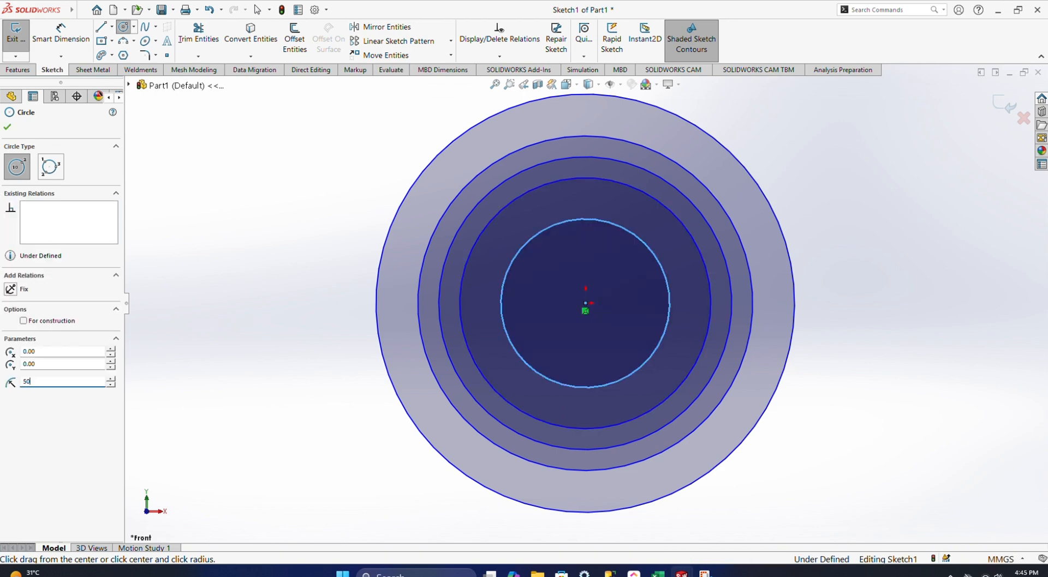
key(Return)
Step: Add concentric circles with radii of 40 mm and 30 mm, centred on the origin
click(586, 303)
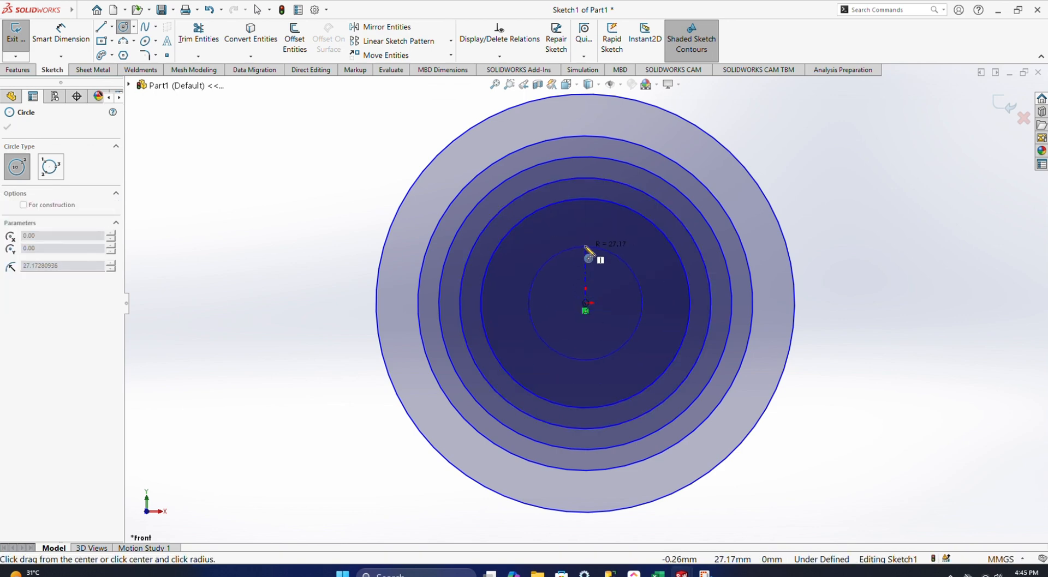
click(593, 239)
text(40)
key(Return)
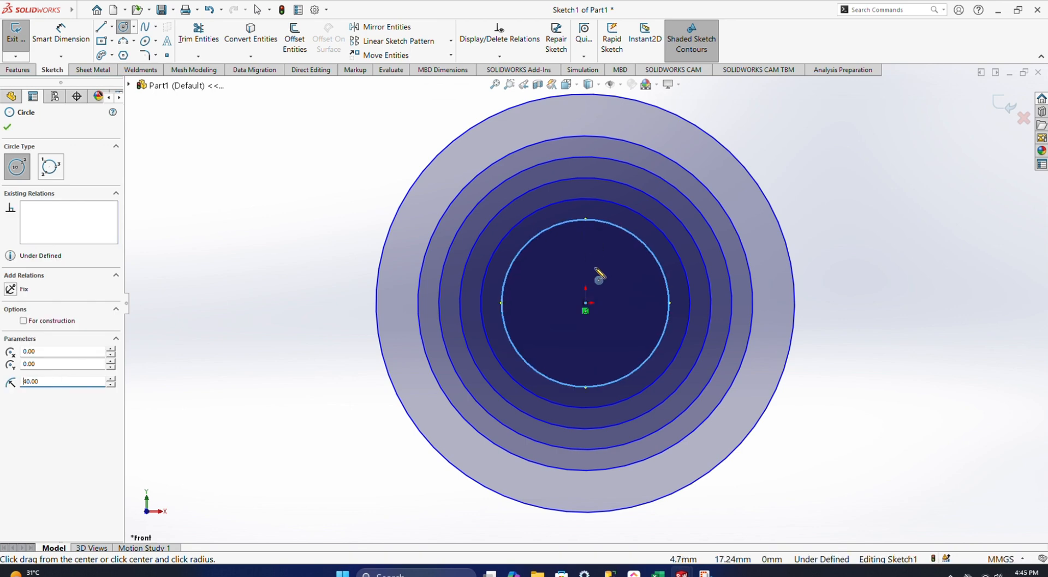
click(586, 303)
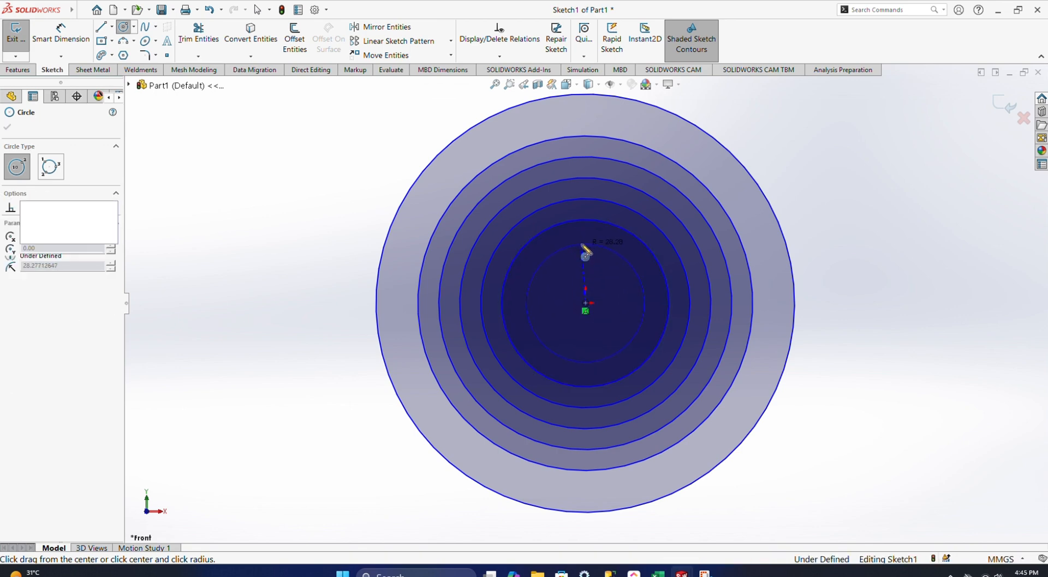
click(583, 243)
text(30)
key(Return)
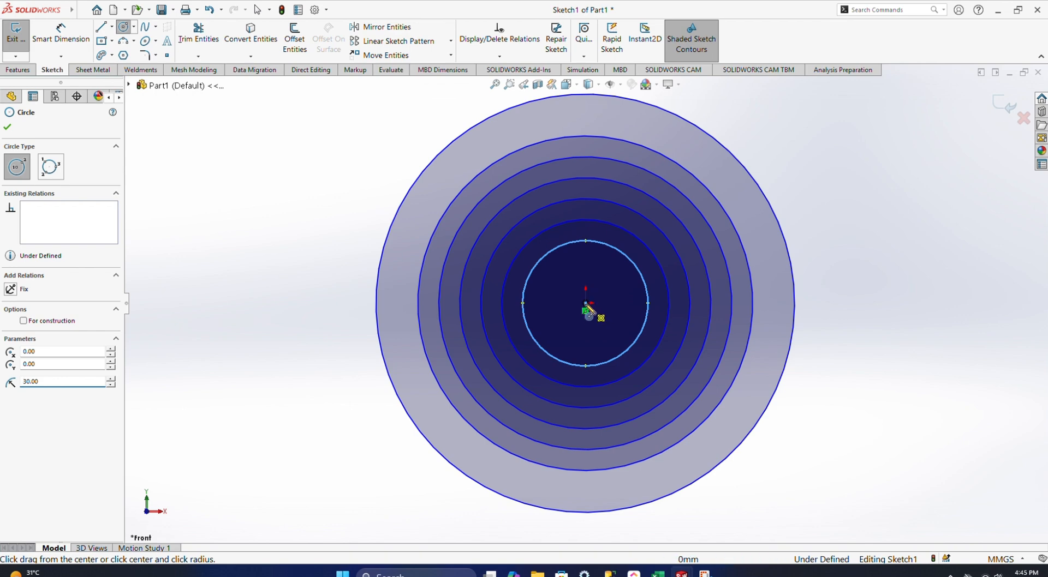
Step: Add an innermost concentric circle with a radius of 20 mm at the origin and leave the Circle tool
click(586, 303)
click(584, 268)
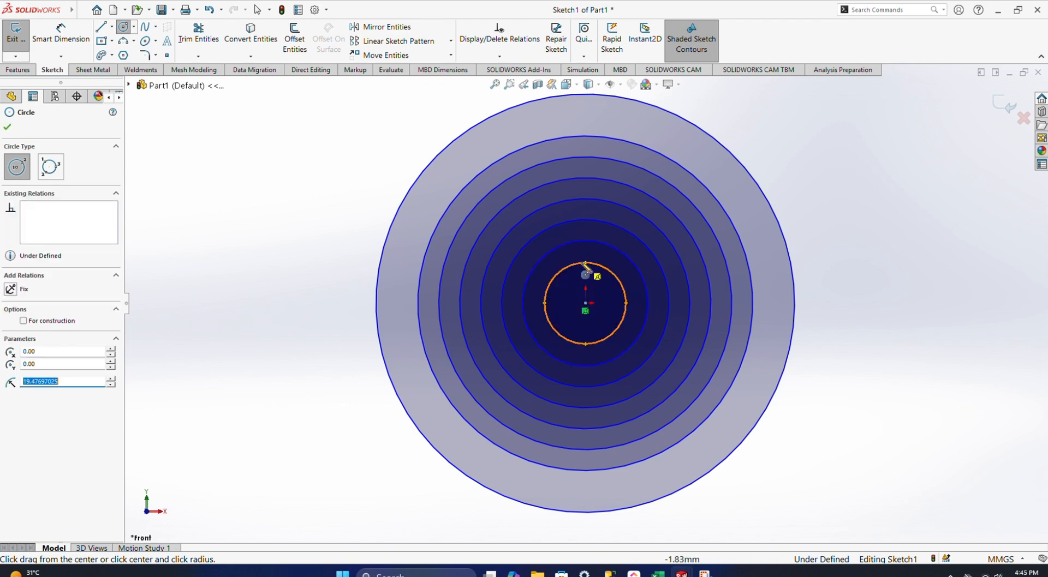
text(20)
key(Return)
click(585, 304)
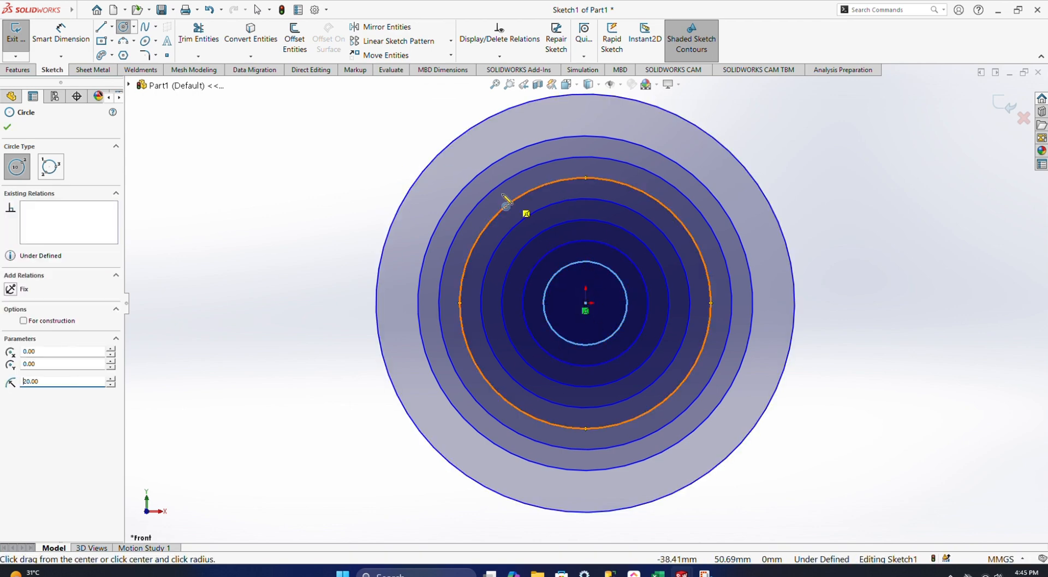
click(622, 184)
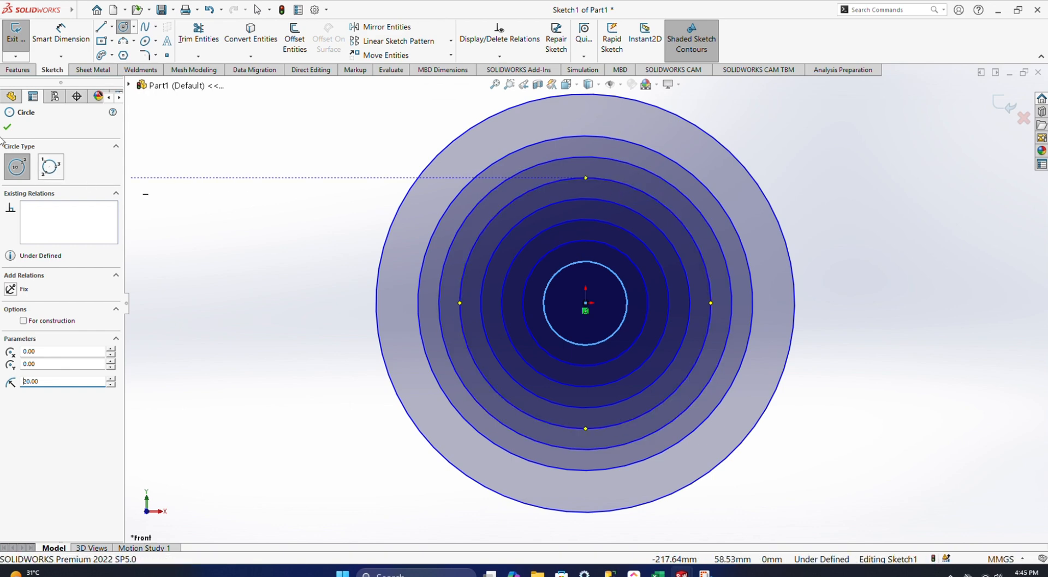
key(Escape)
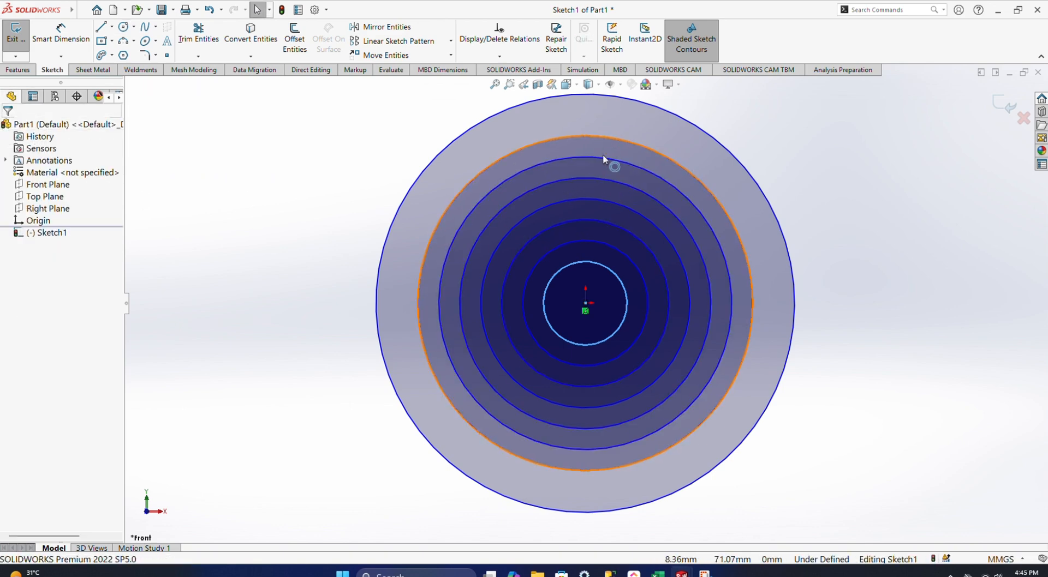
Step: Convert the 60 mm and 40 mm radius circles to construction geometry
click(590, 180)
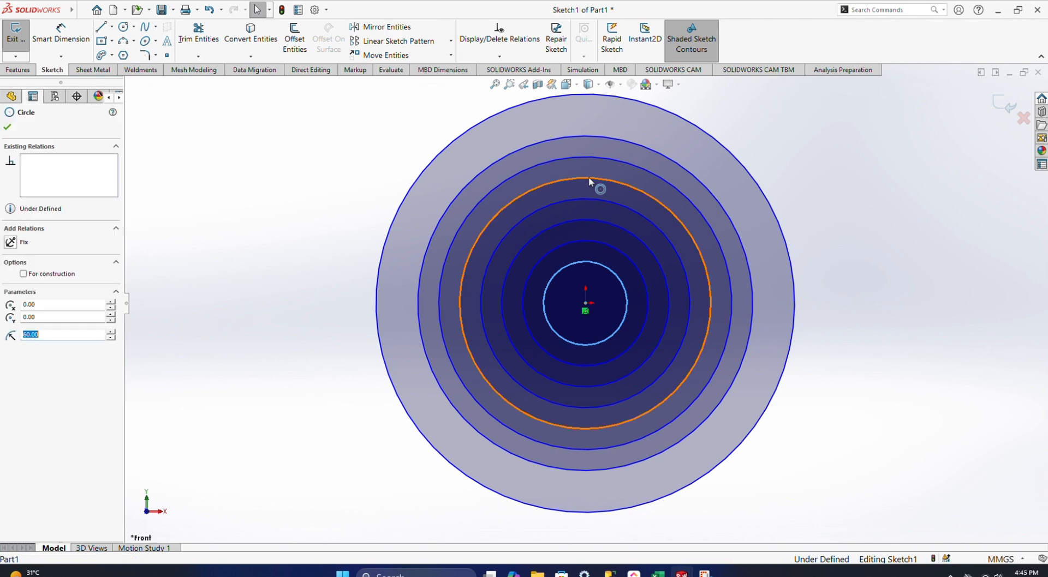
right_click(590, 180)
click(614, 160)
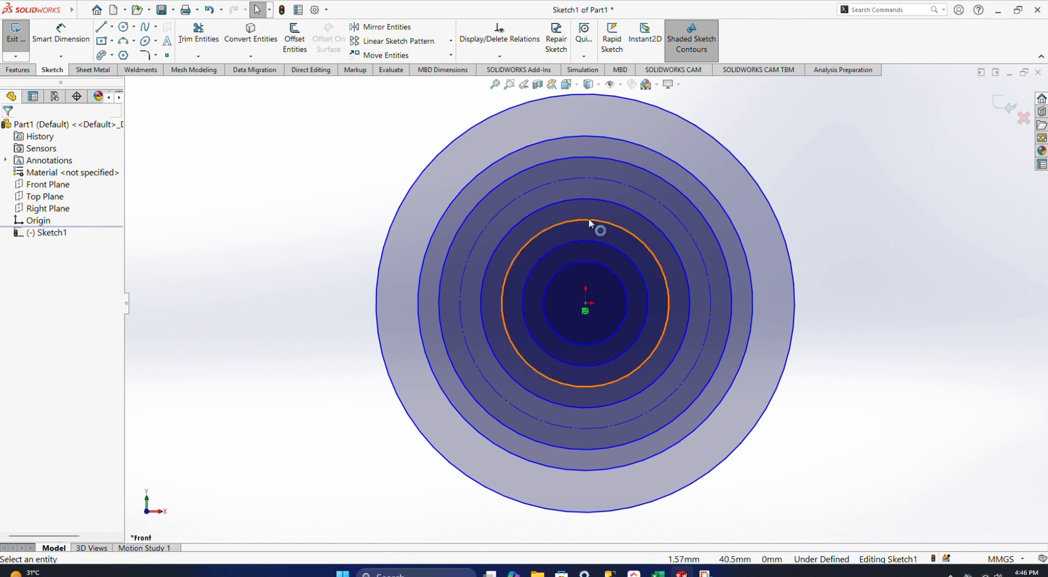
right_click(590, 223)
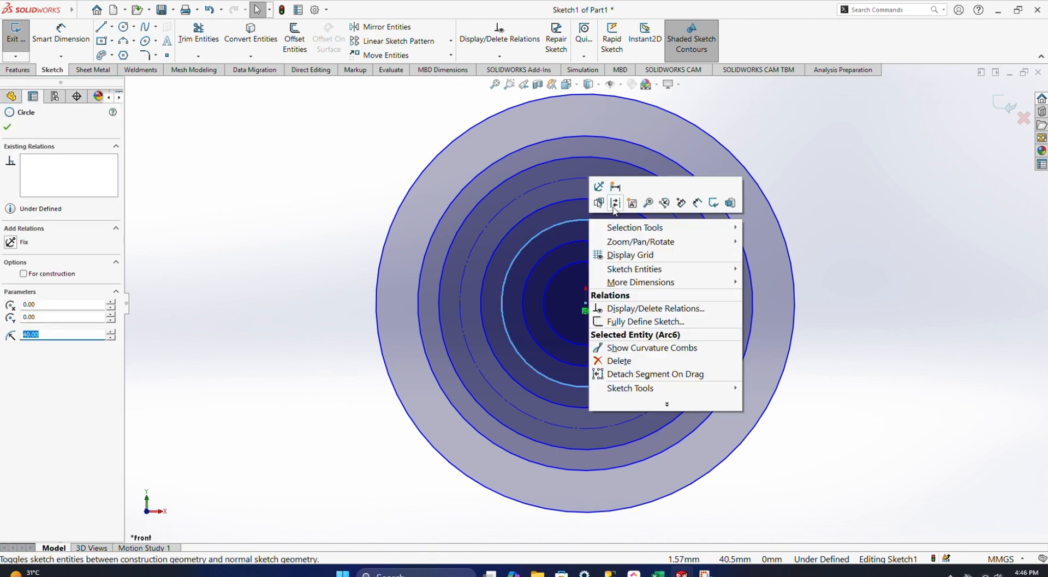
click(613, 207)
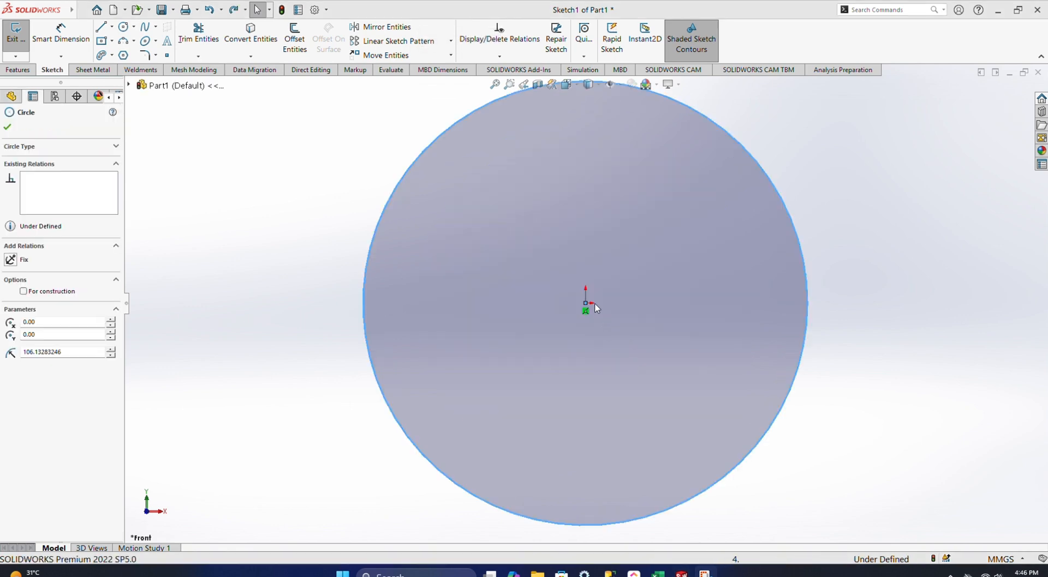
Step: Sketch a concentric circle with a radius of 90 mm inside the outer circle, centred on the origin
click(7, 127)
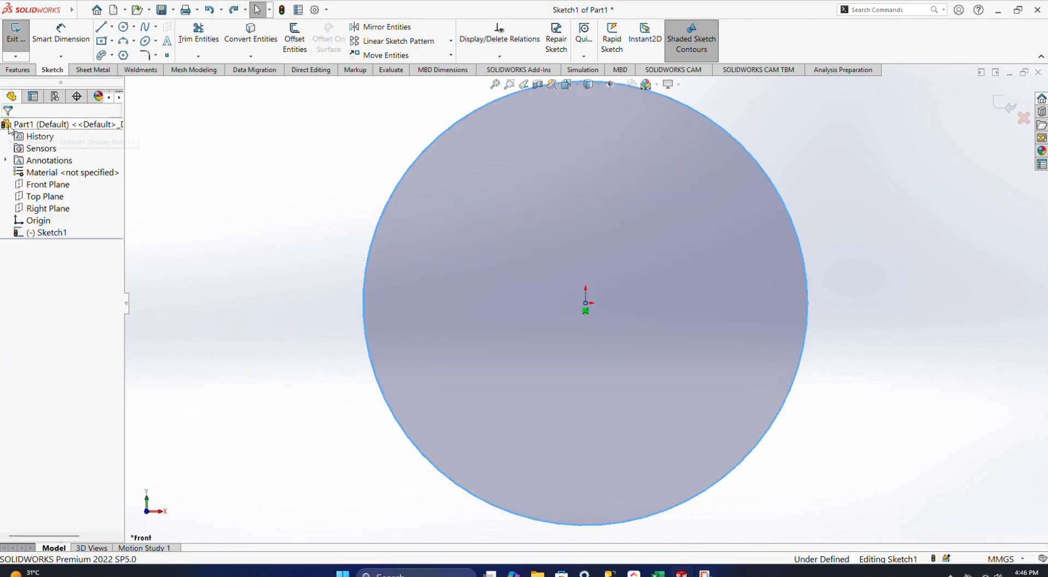
click(123, 28)
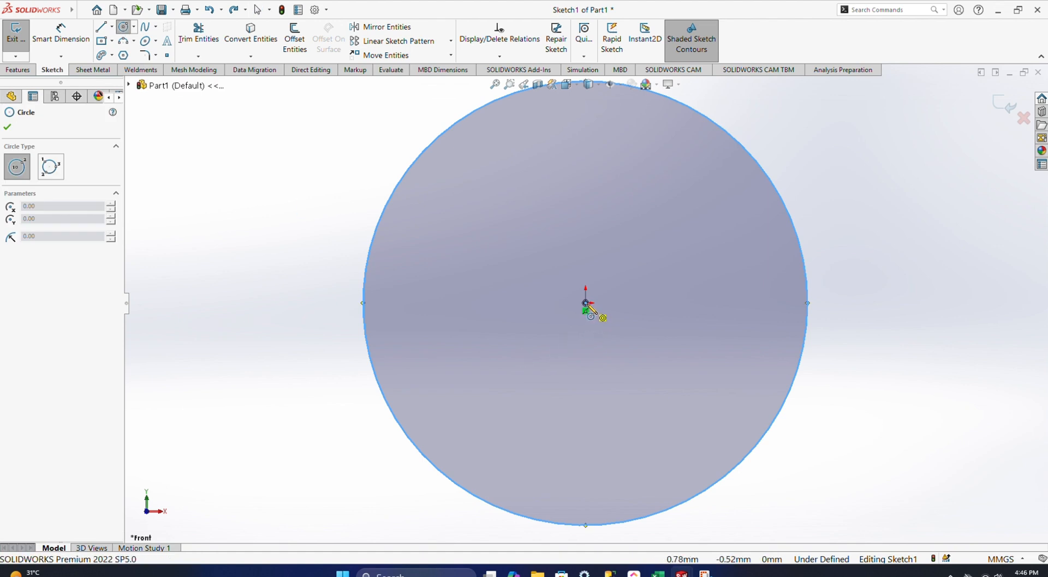
click(586, 303)
click(584, 163)
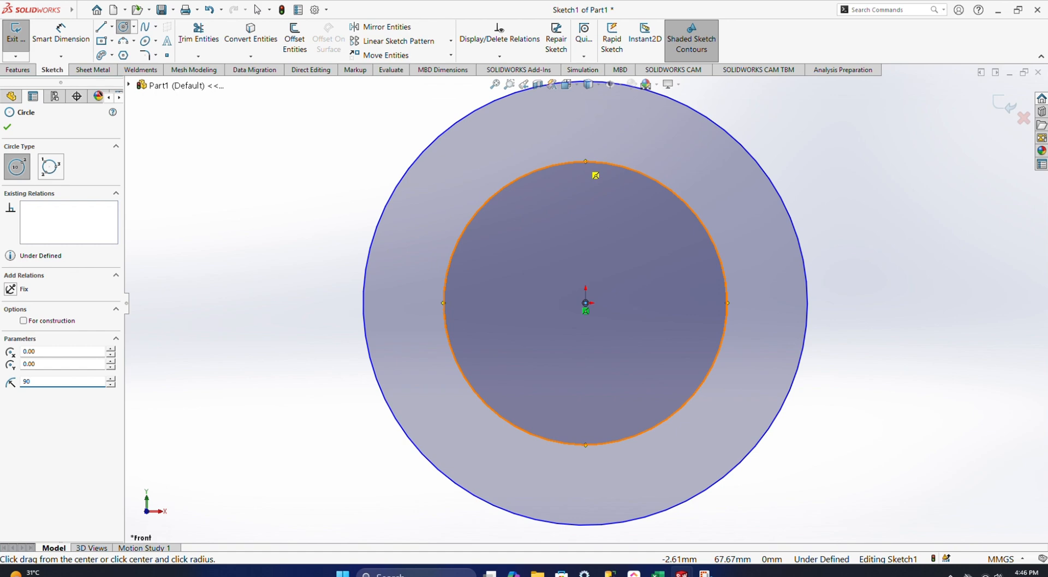
key(Return)
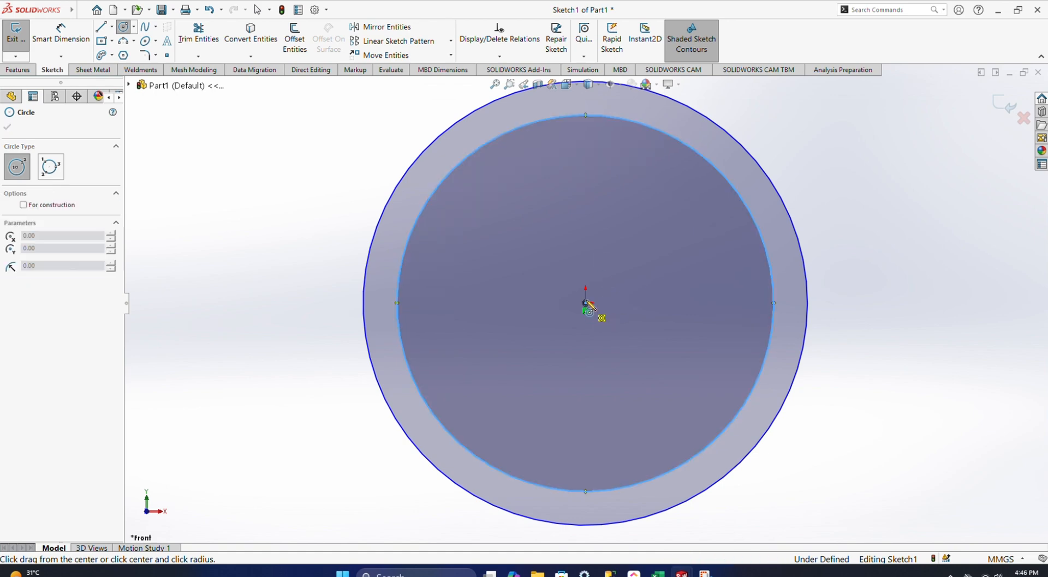
Step: Sketch two more circles with radii of 80 mm and 70 mm, both centred on the origin
click(585, 304)
click(579, 165)
text(80)
key(Return)
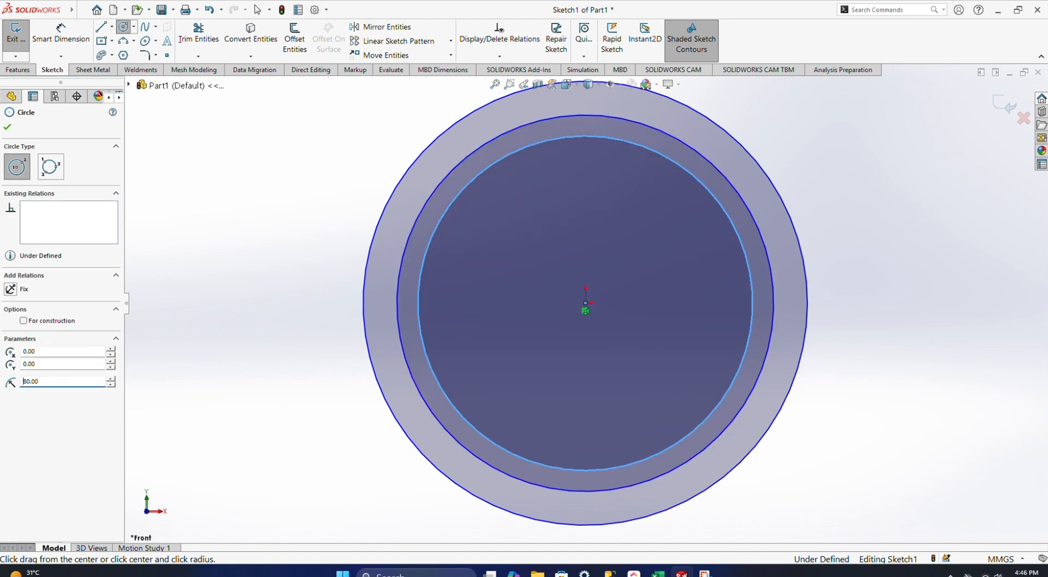
click(587, 304)
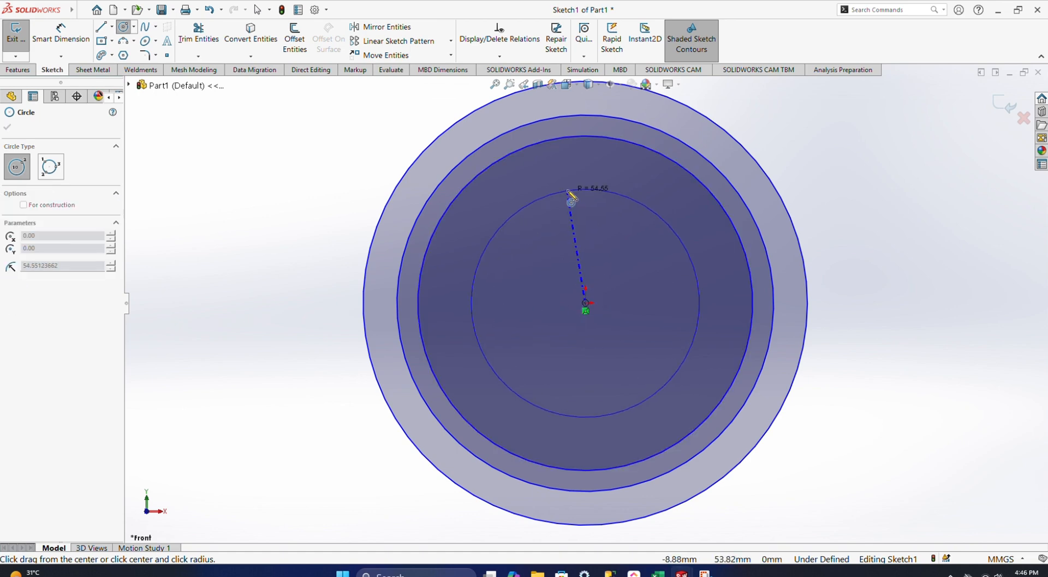
click(580, 180)
text(70)
key(Return)
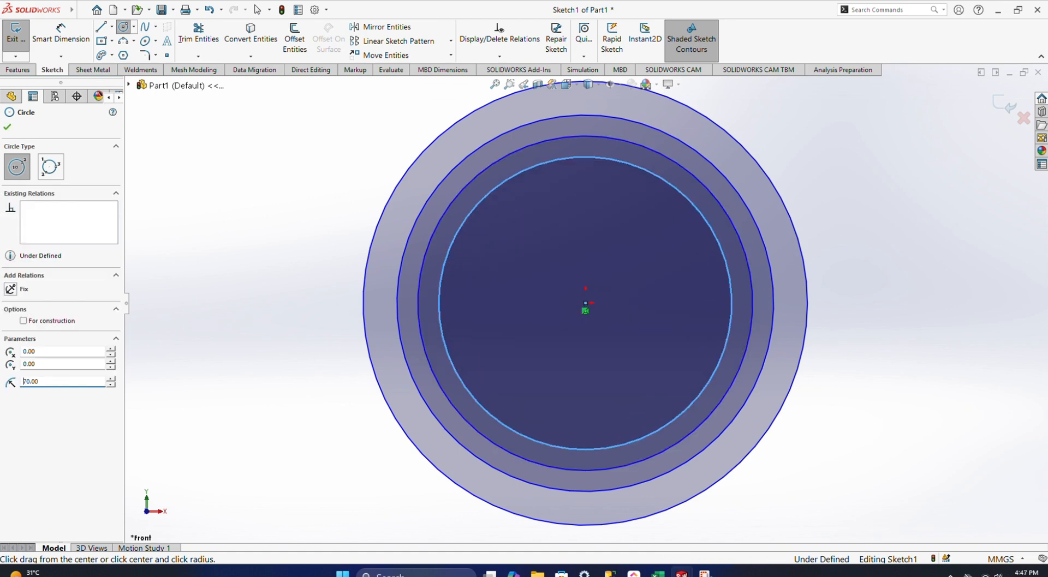
Step: Sketch two more circles with radii of 60 mm and 50 mm, both centred on the origin
click(585, 303)
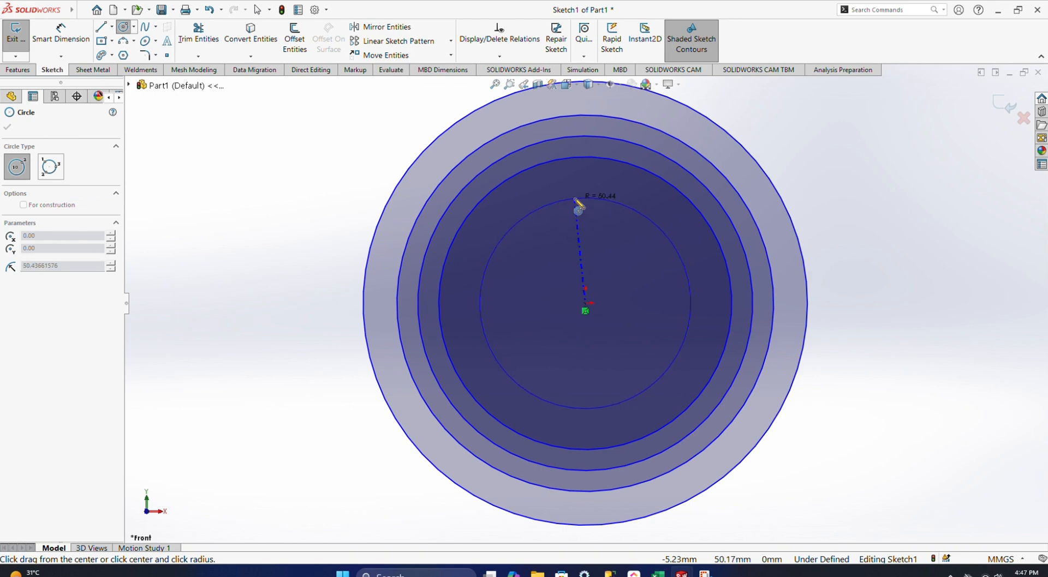
click(577, 204)
text(60)
key(Return)
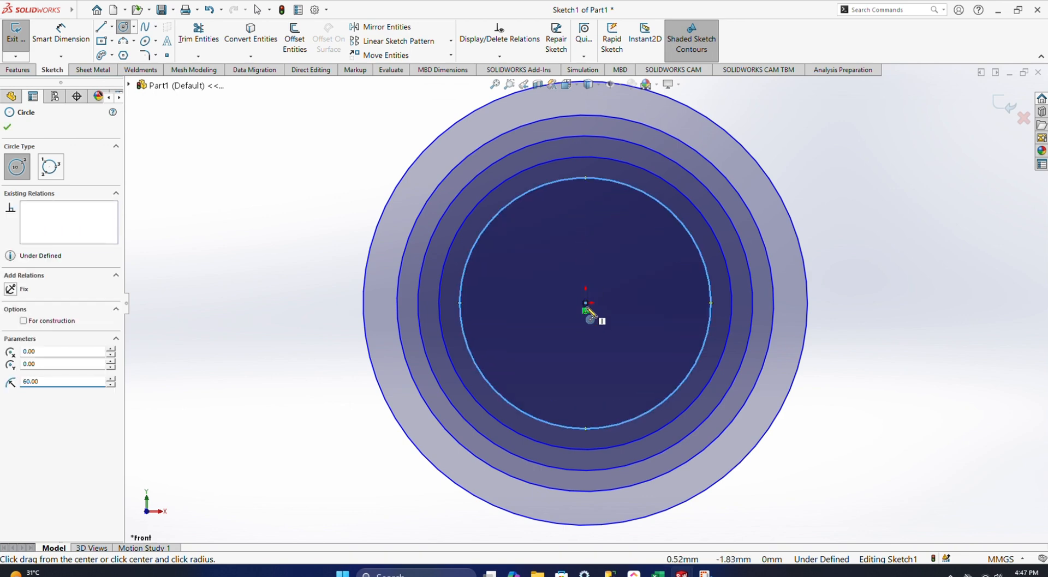
click(585, 305)
click(585, 229)
text(50)
key(Return)
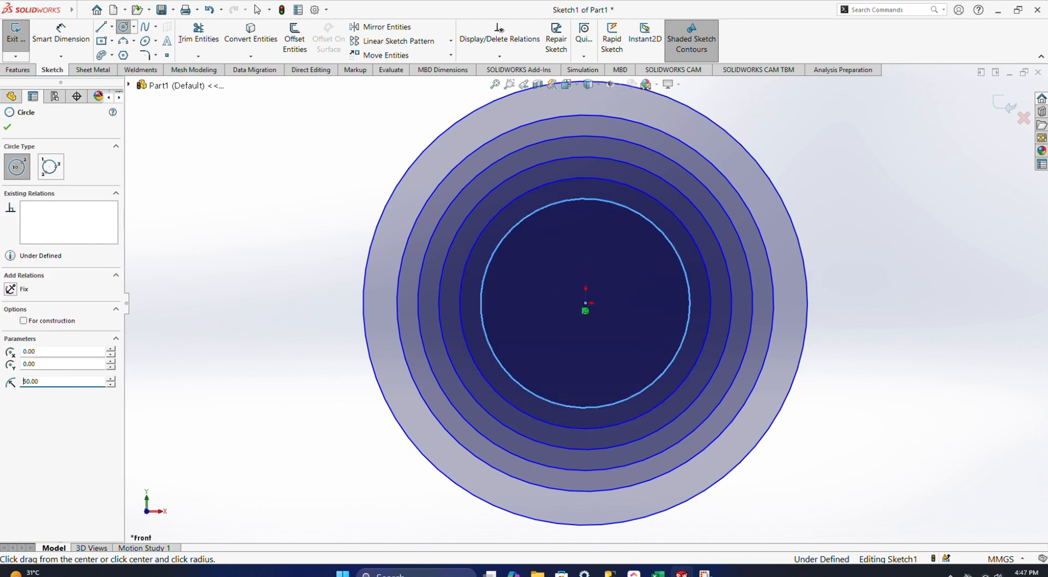
Step: Add two concentric circles with radii of 40 mm and 30 mm at the origin
click(587, 303)
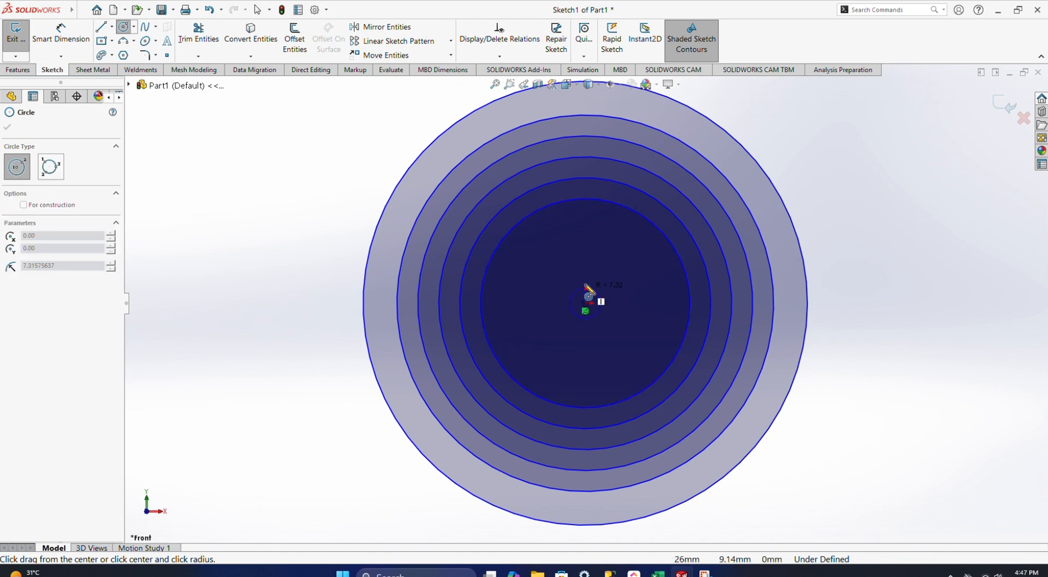
click(585, 249)
text(40)
key(Return)
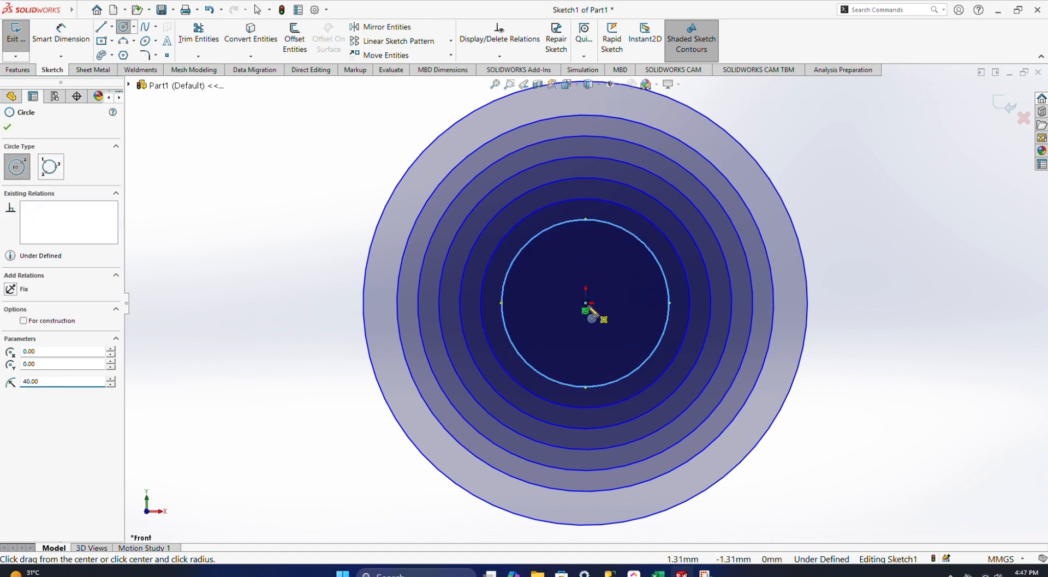
click(585, 304)
click(586, 257)
text(30)
key(Return)
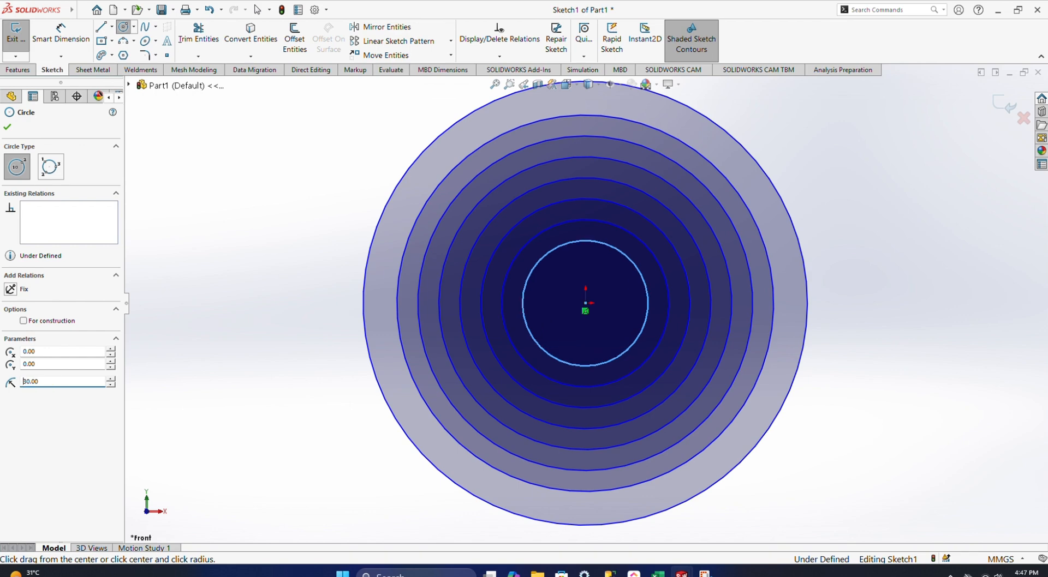
Step: Add an innermost circle with a radius of 20 mm centred on the origin and leave the Circle tool
click(586, 304)
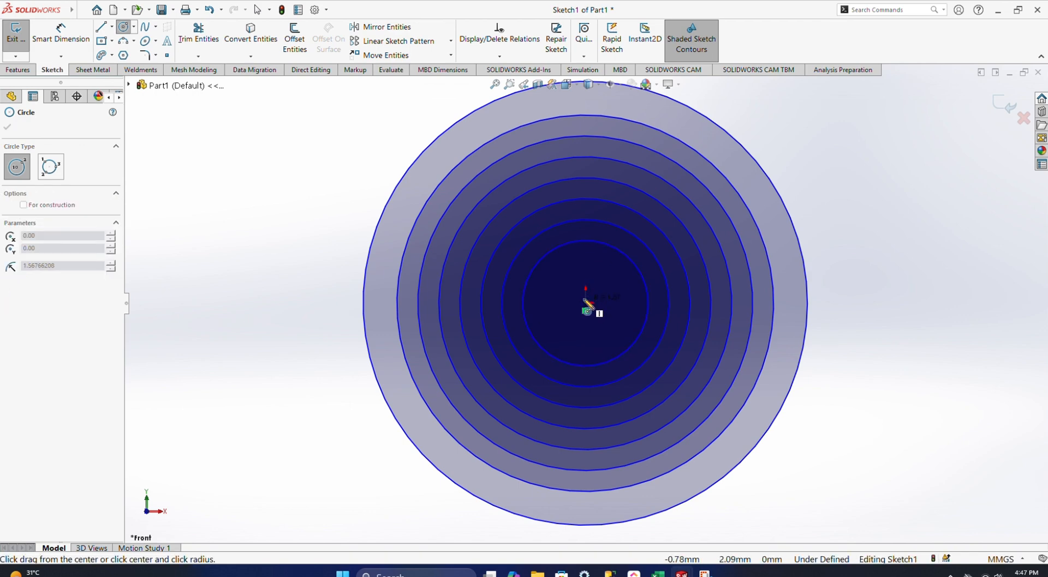
click(586, 264)
text(20)
key(Return)
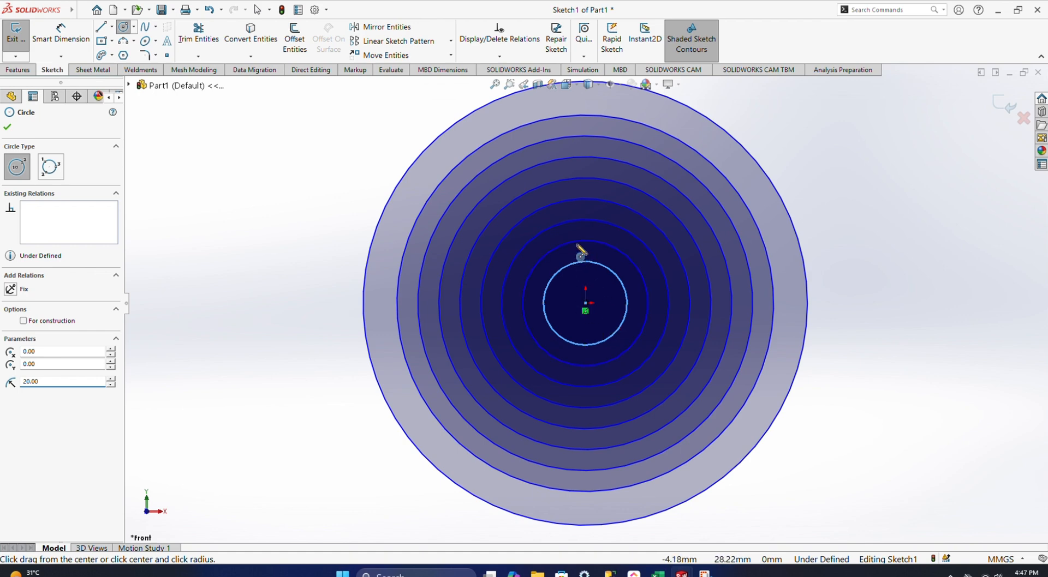
click(8, 129)
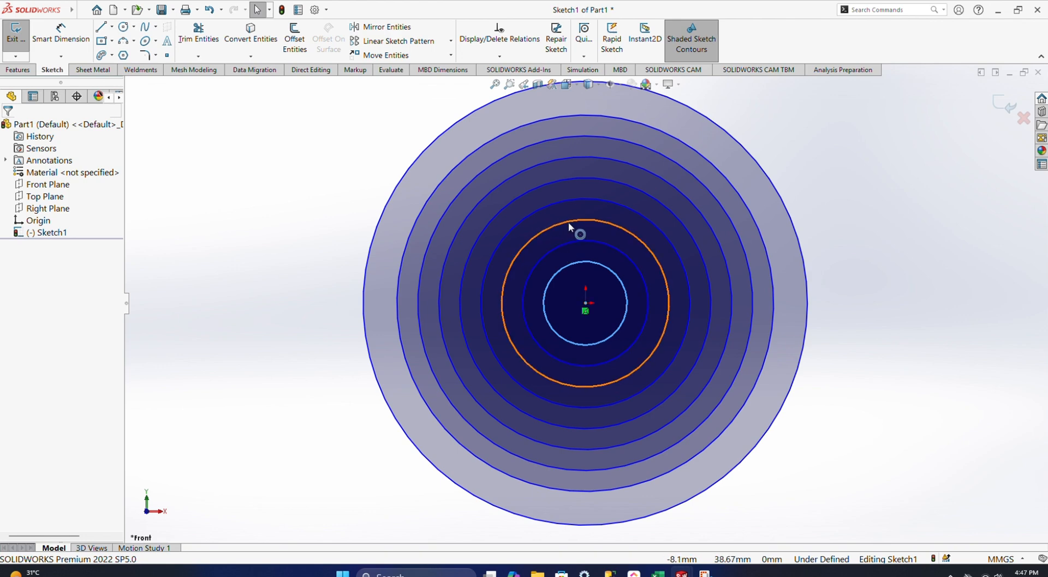
Step: Convert the 40 mm and 70 mm radius circles to construction geometry
click(569, 225)
right_click(568, 221)
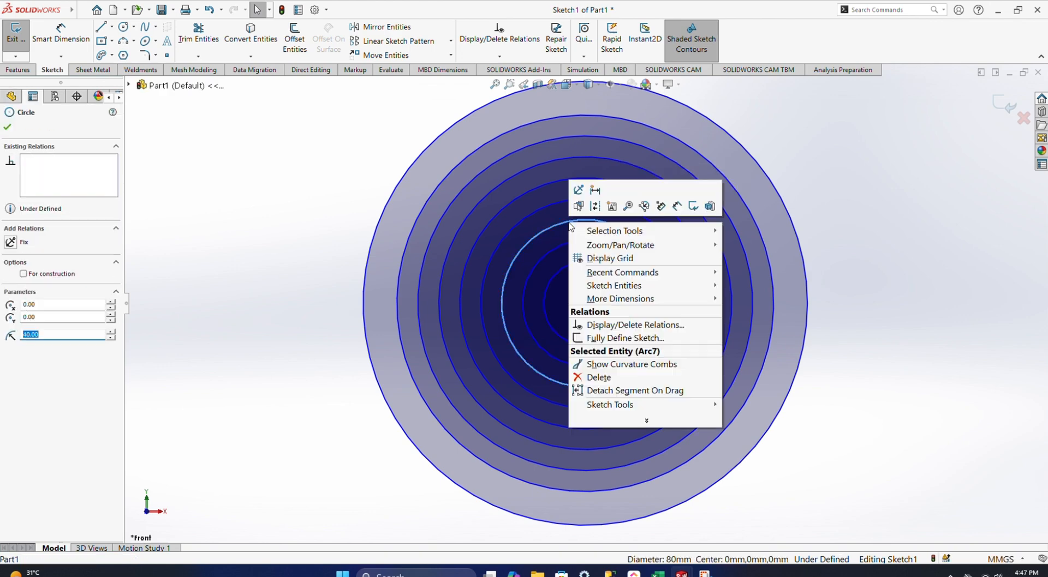
click(594, 207)
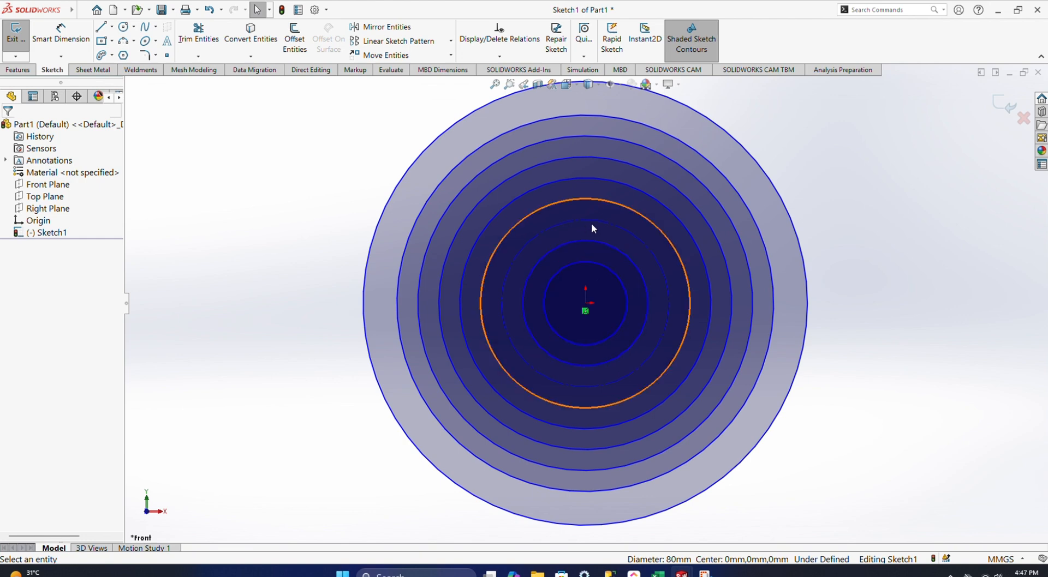
right_click(595, 159)
click(621, 145)
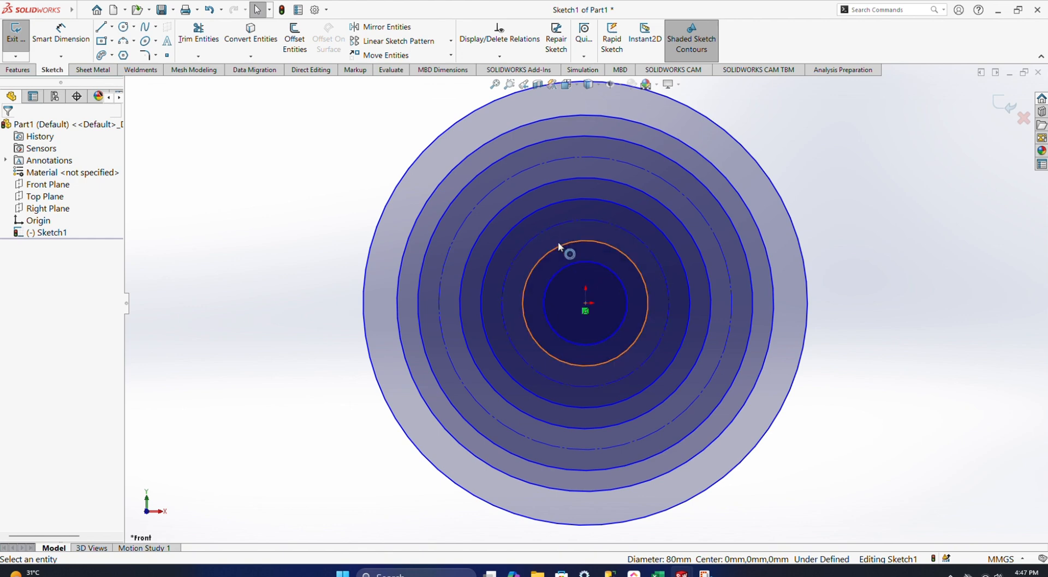
Step: Draw a vertical line about 117 mm long from the origin up past the outermost circle and make it construction geometry
scroll(579, 216, up, 1)
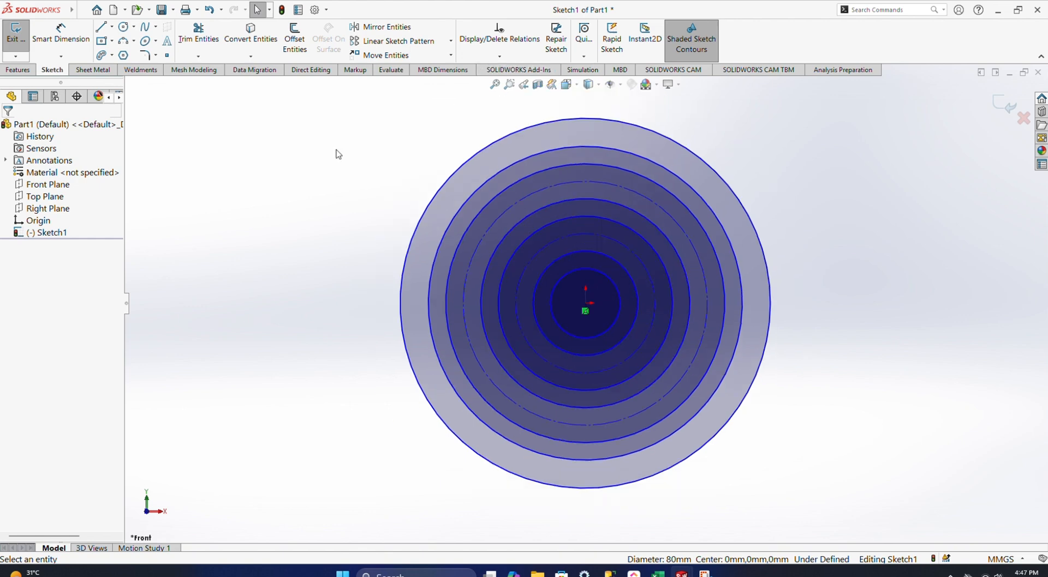
click(104, 30)
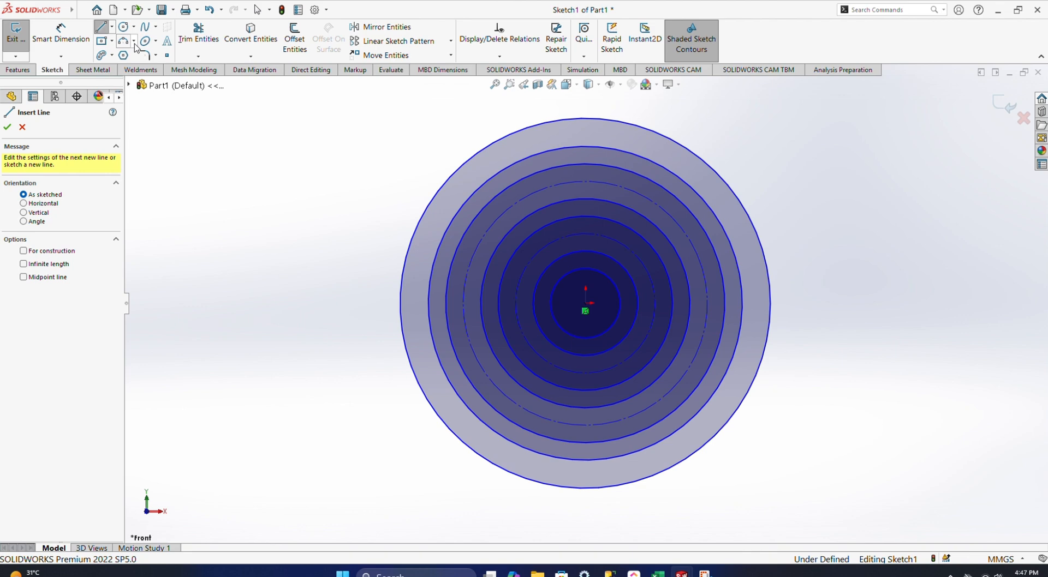
click(585, 303)
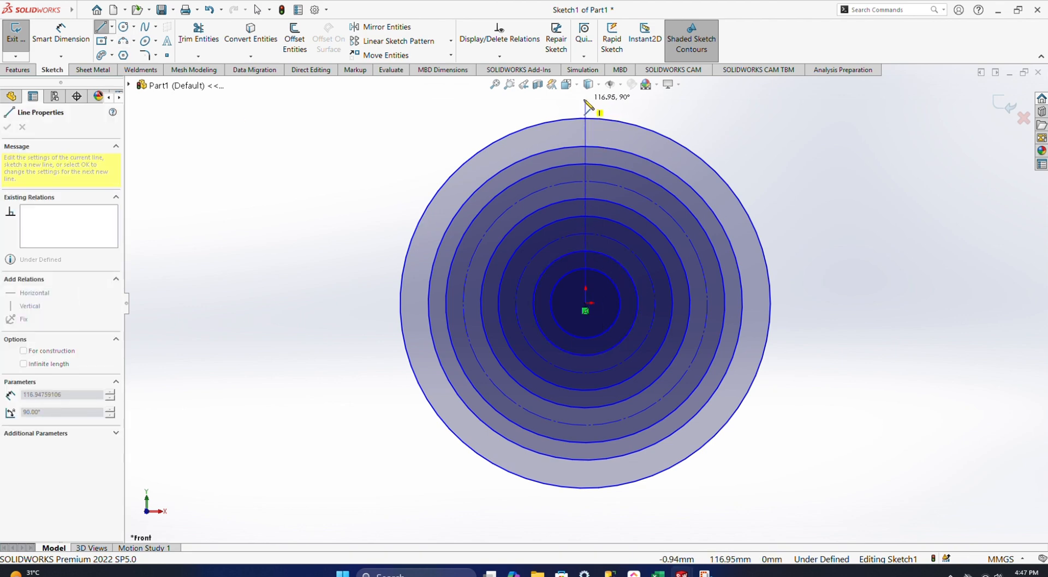
right_click(585, 102)
click(610, 108)
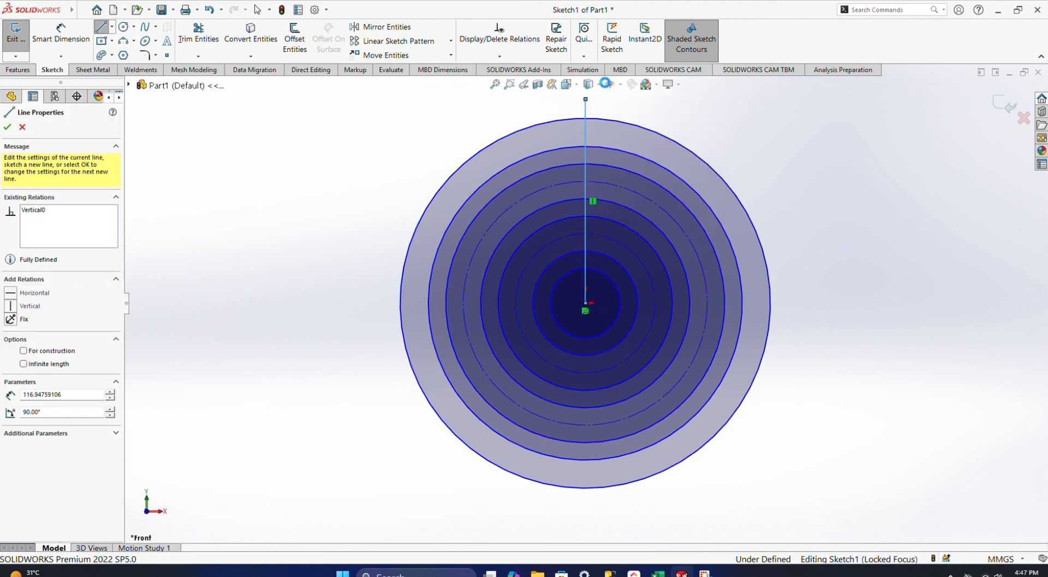
Step: Draw a 5 mm horizontal line rightward from the construction line's upper end, continuing with a vertical line down to the innermost circle
click(107, 27)
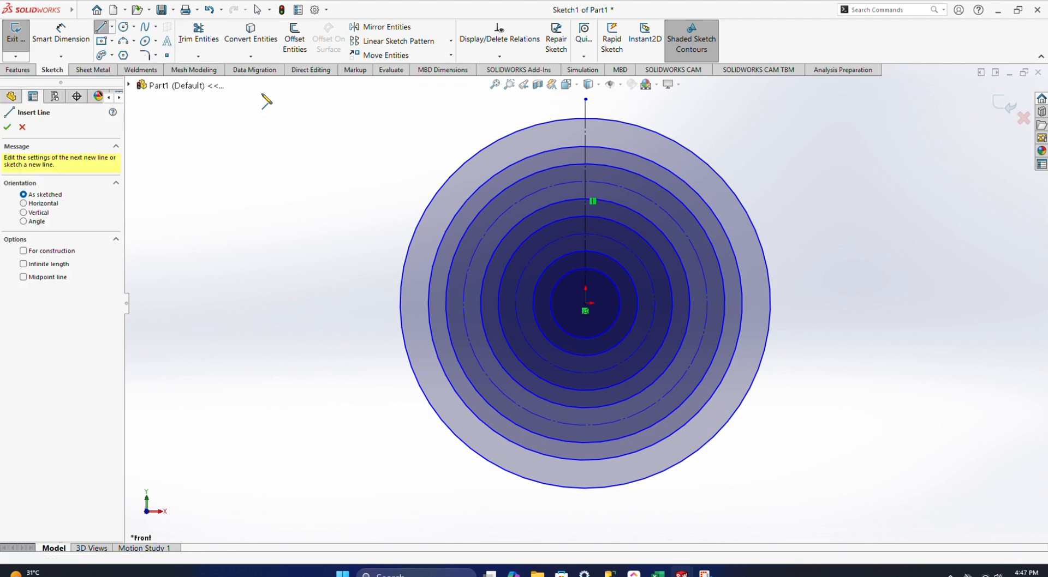
click(585, 100)
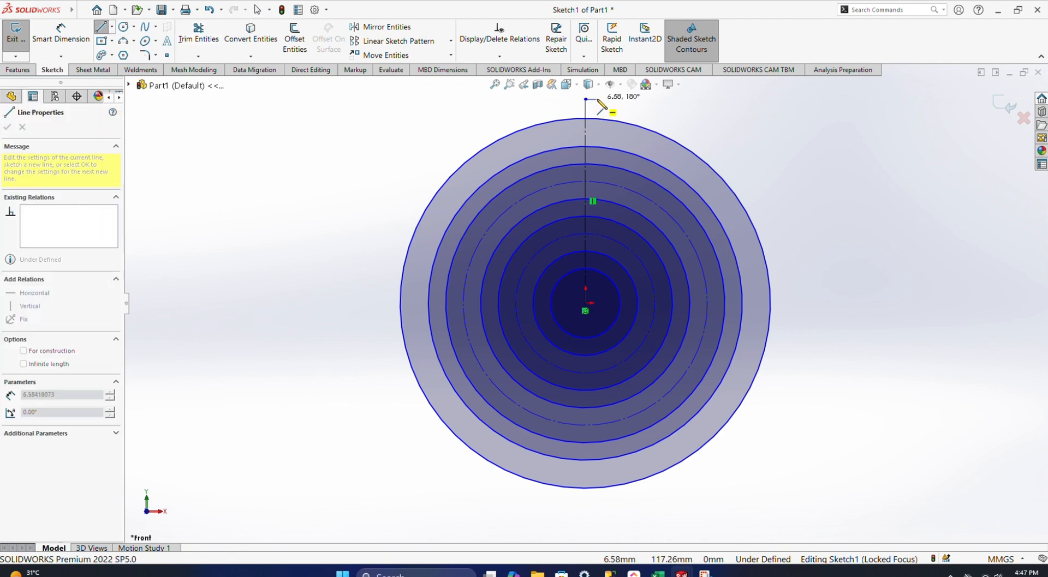
click(599, 102)
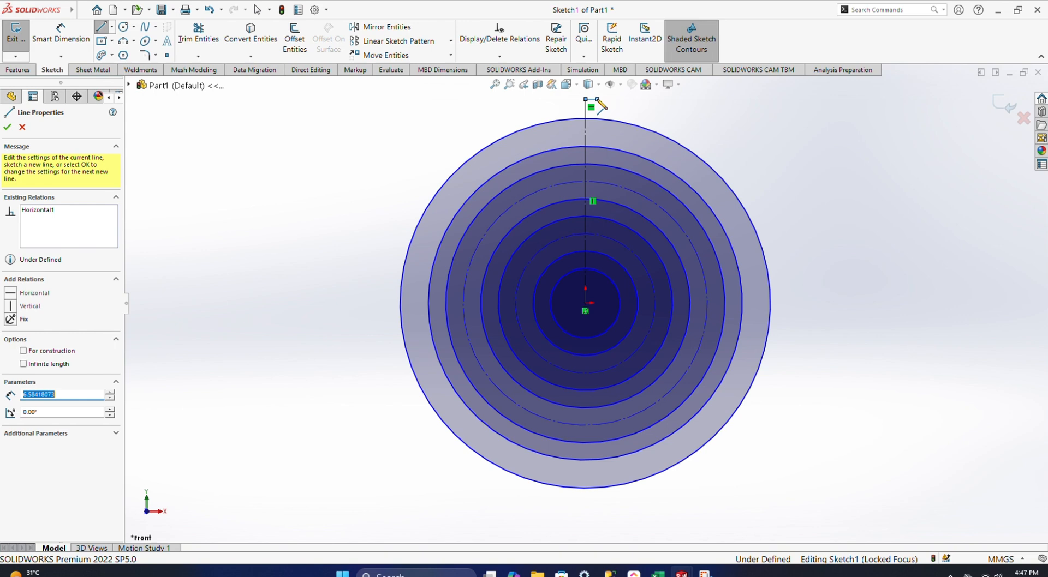
text(5)
key(Return)
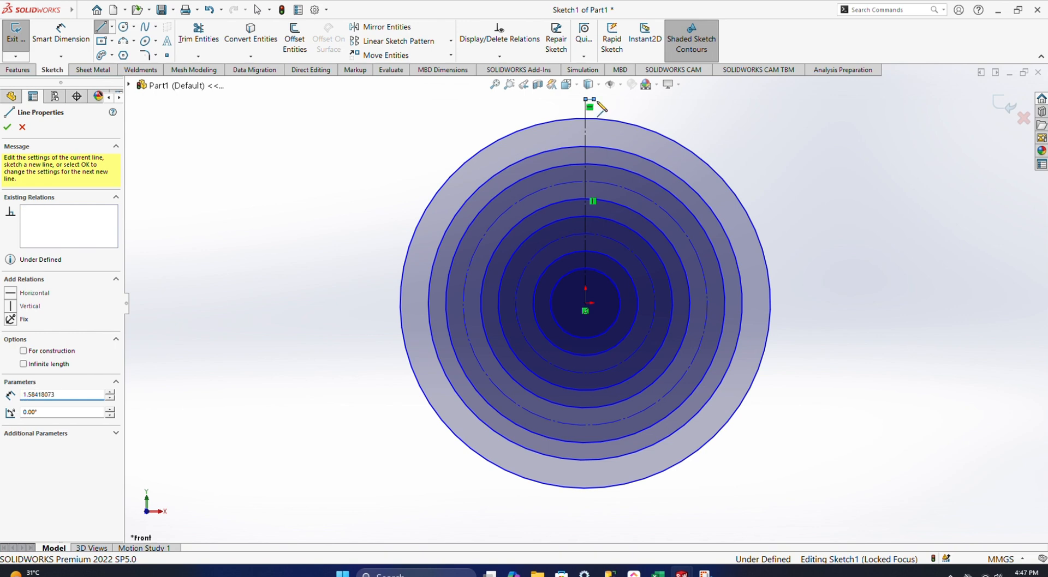
click(593, 269)
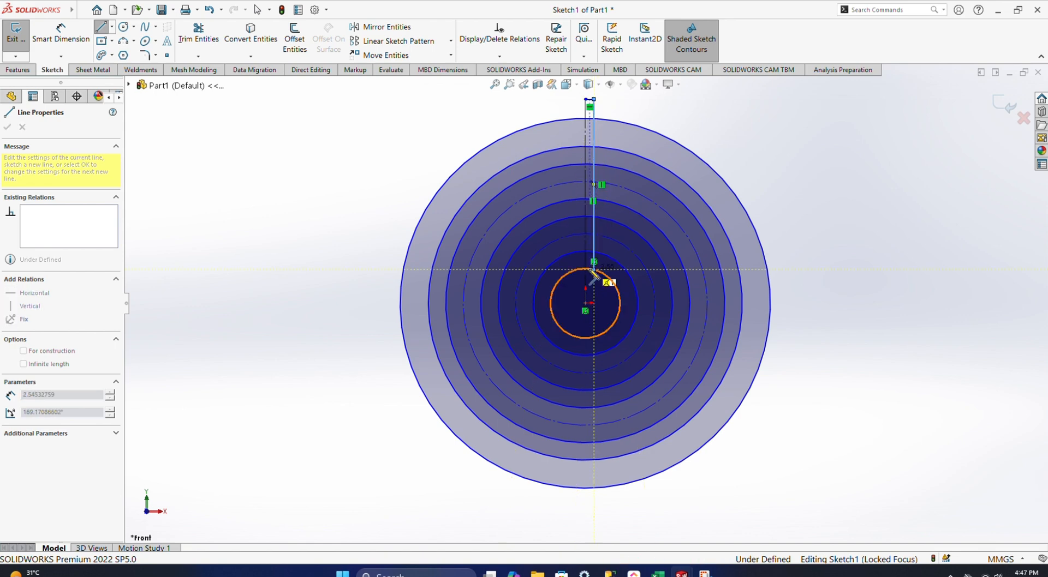
Step: Continue with a 10 mm horizontal line leftward across the construction line at the innermost circle and end the line chain
click(561, 269)
text(1)
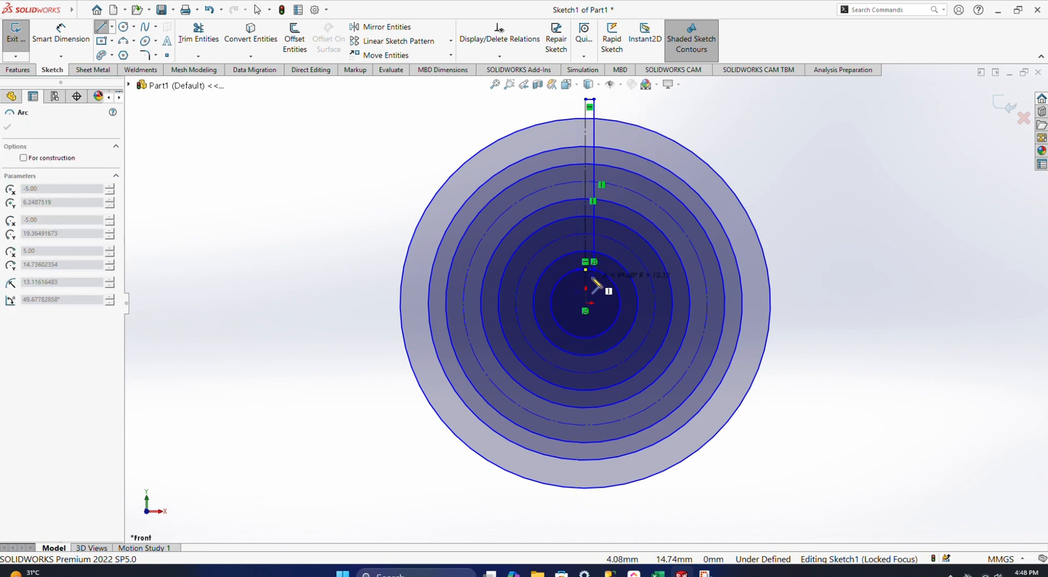
key(Escape)
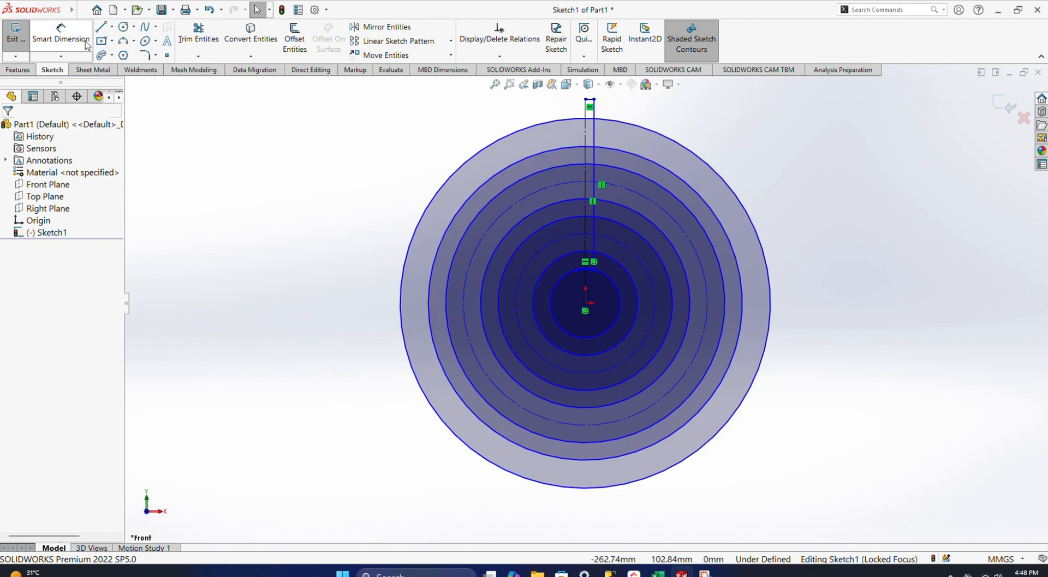
Step: Draw a vertical line about 98 mm long upward from the short horizontal line's left end and end the Line tool
click(100, 27)
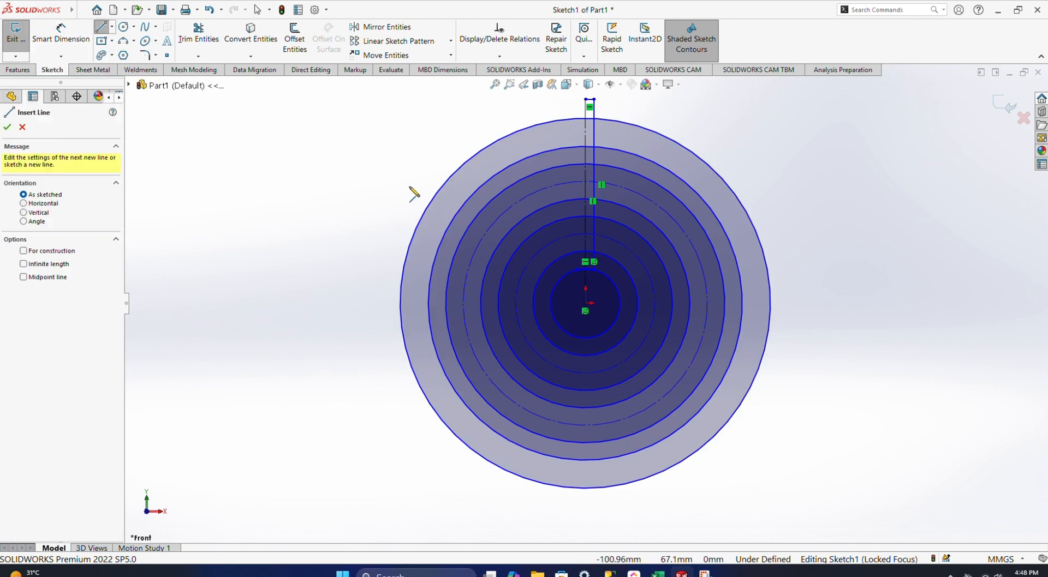
click(577, 271)
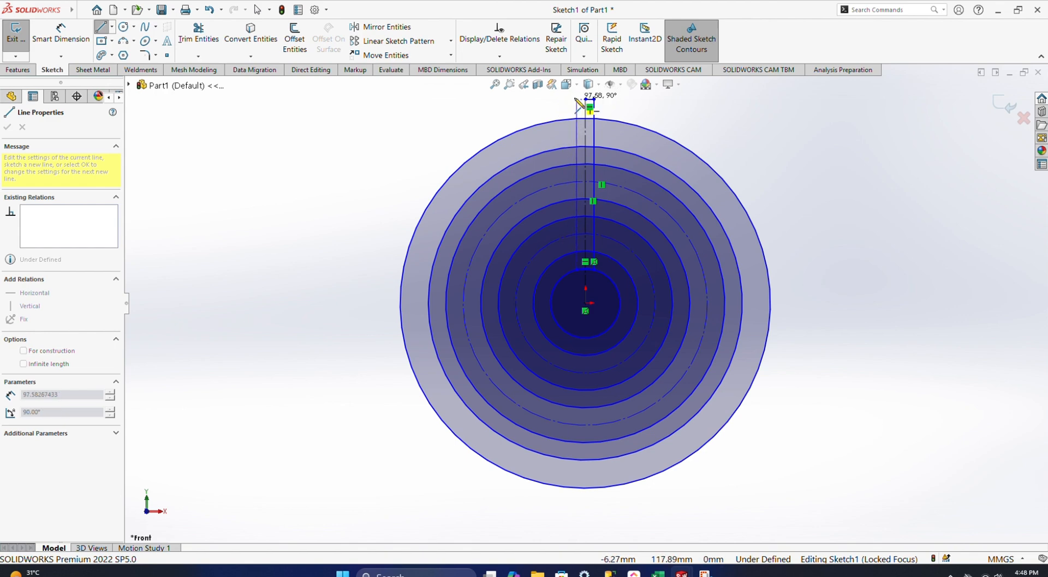
click(577, 100)
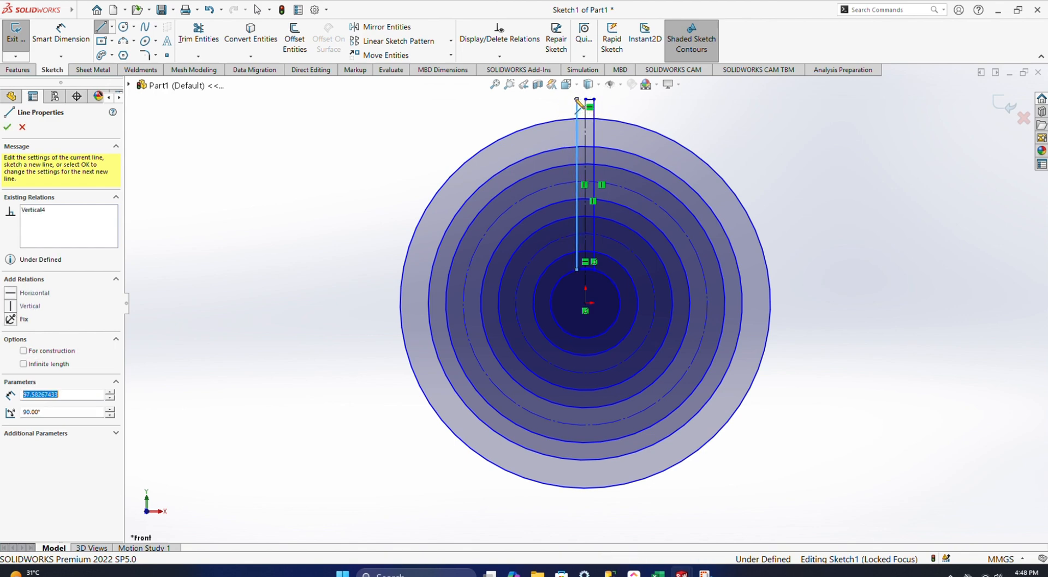
right_click(578, 101)
click(598, 108)
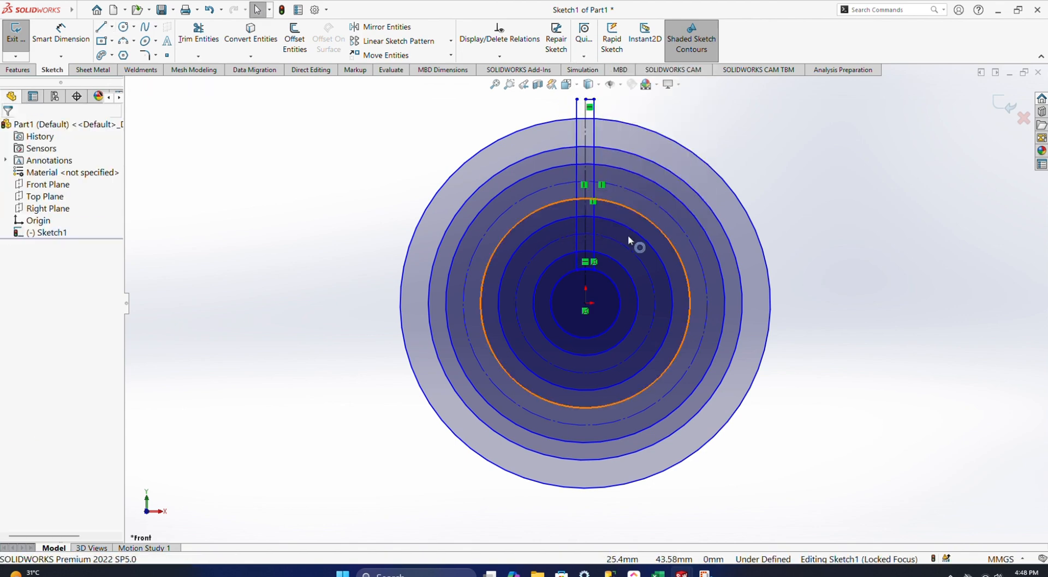
Step: Delete the 10 mm horizontal line joining the two vertical lines at the innermost circle
scroll(589, 286, up, 3)
scroll(587, 273, up, 4)
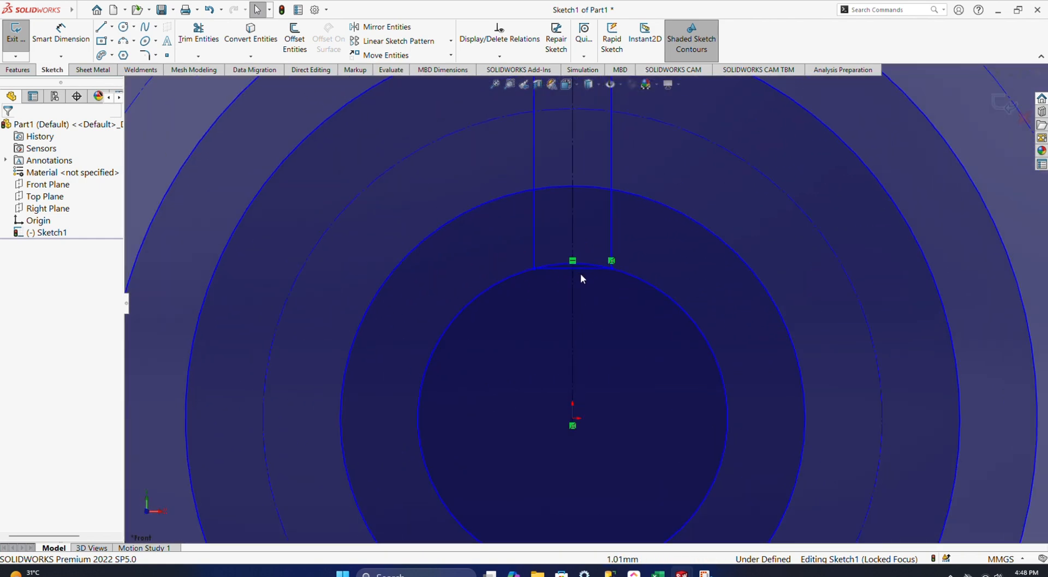
click(580, 269)
click(595, 306)
scroll(595, 306, down, 8)
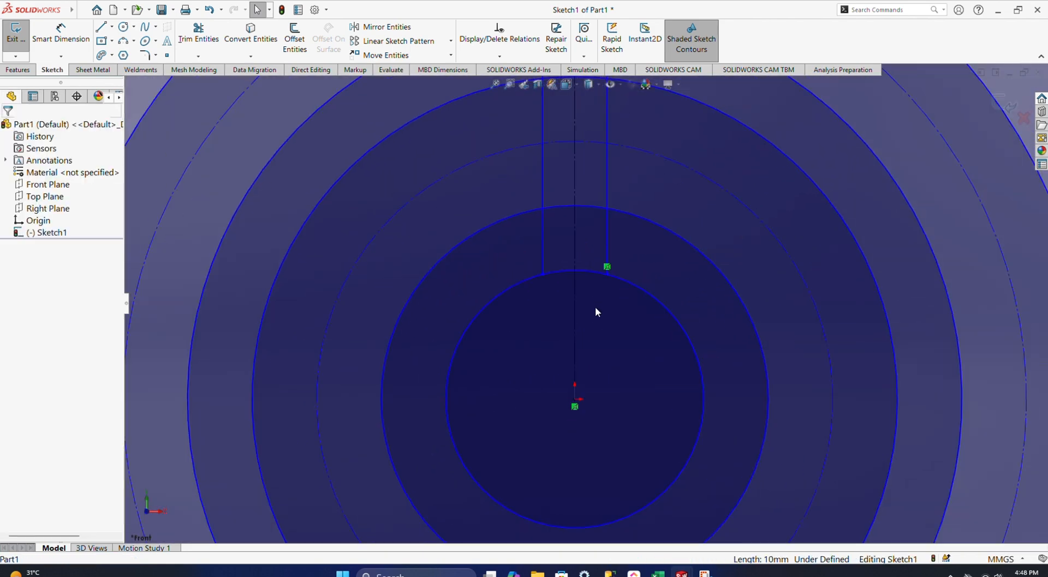
scroll(597, 248, up, 2)
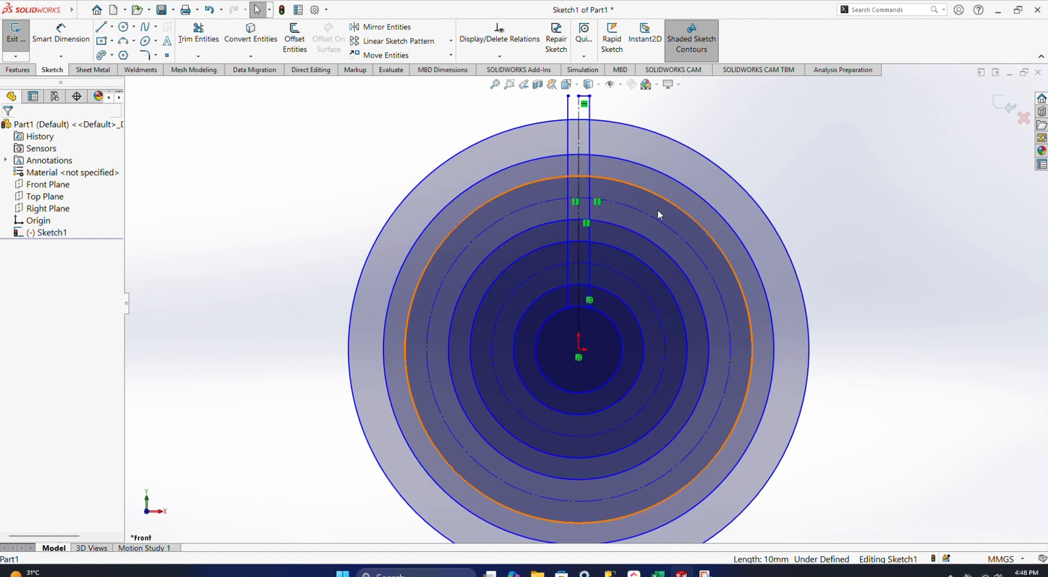
Step: Sketch a 10 mm radius perimeter circle tangent to the 80 mm and 60 mm radius circles, just right of the right vertical line
click(124, 27)
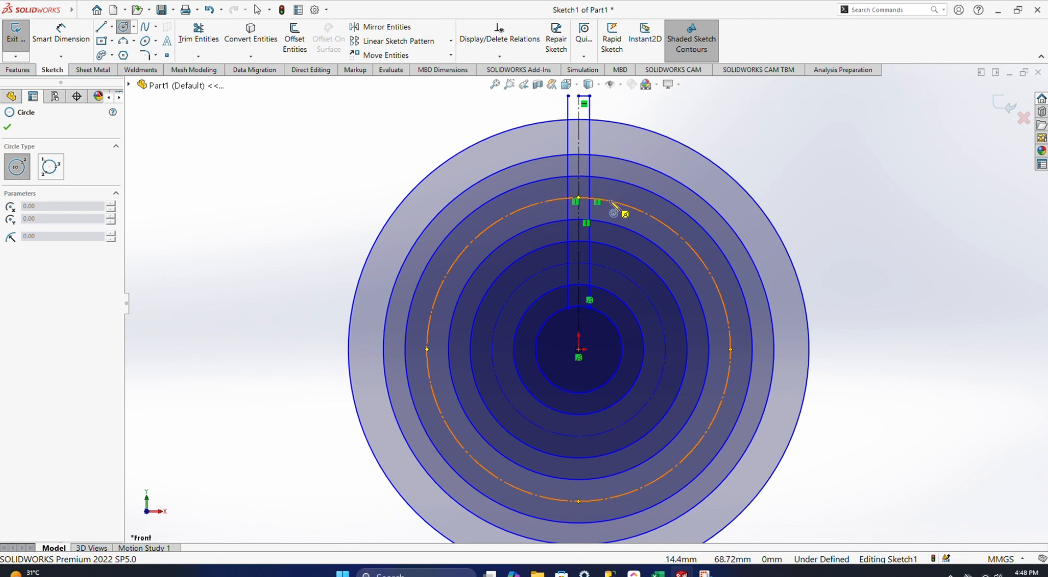
key(Escape)
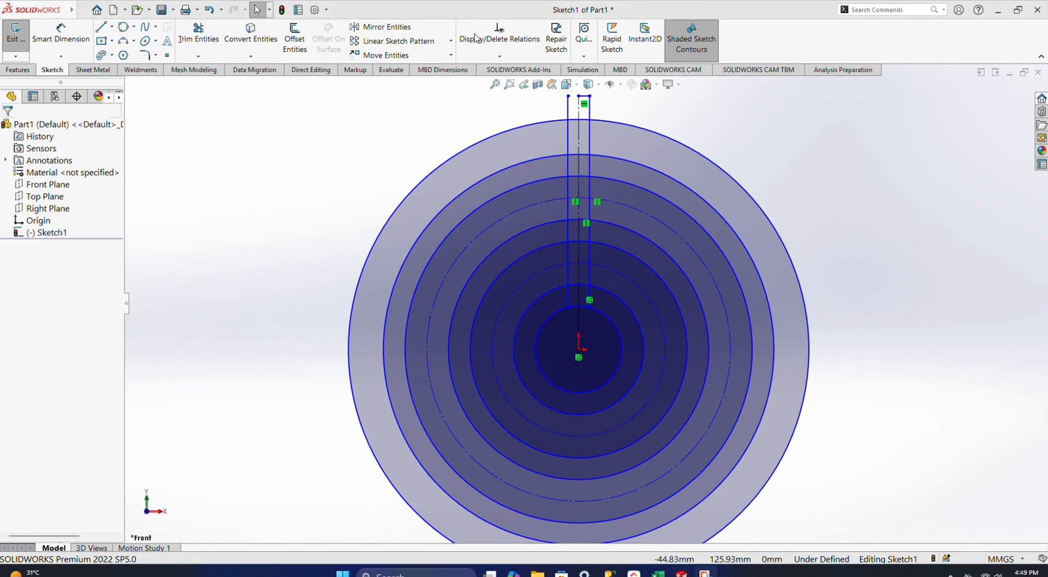
click(133, 27)
click(158, 54)
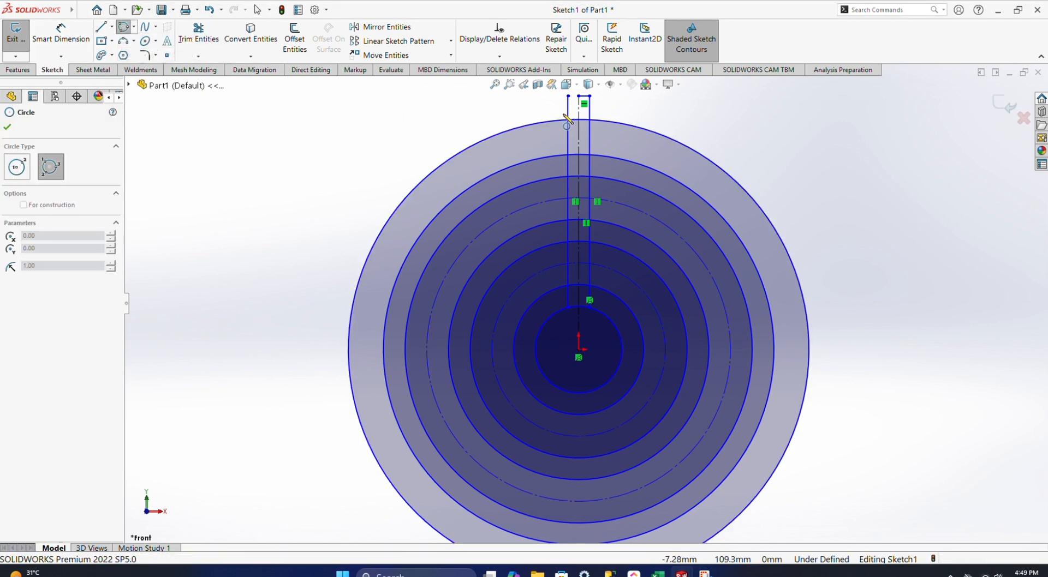
click(612, 180)
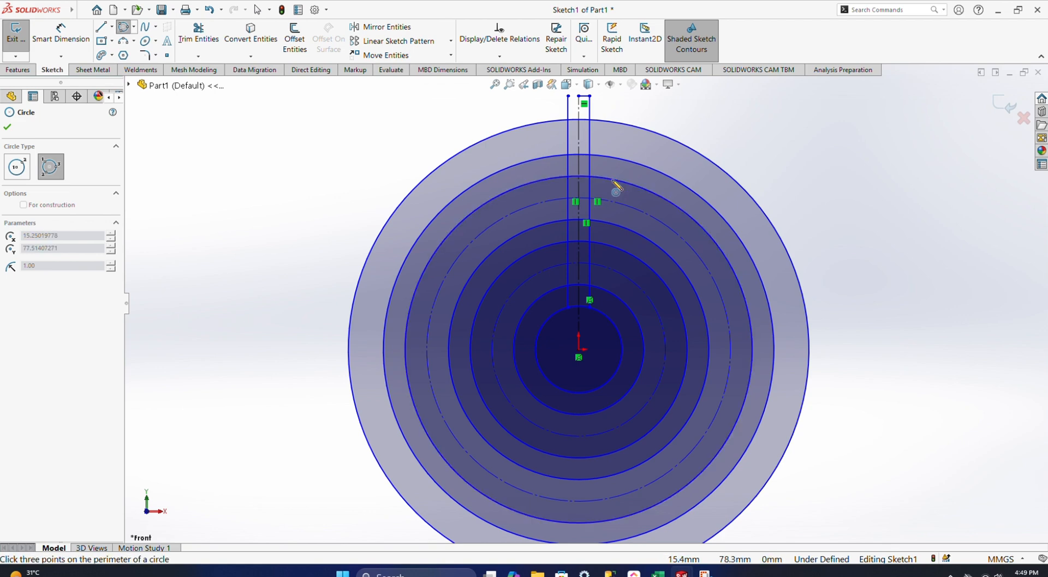
click(607, 223)
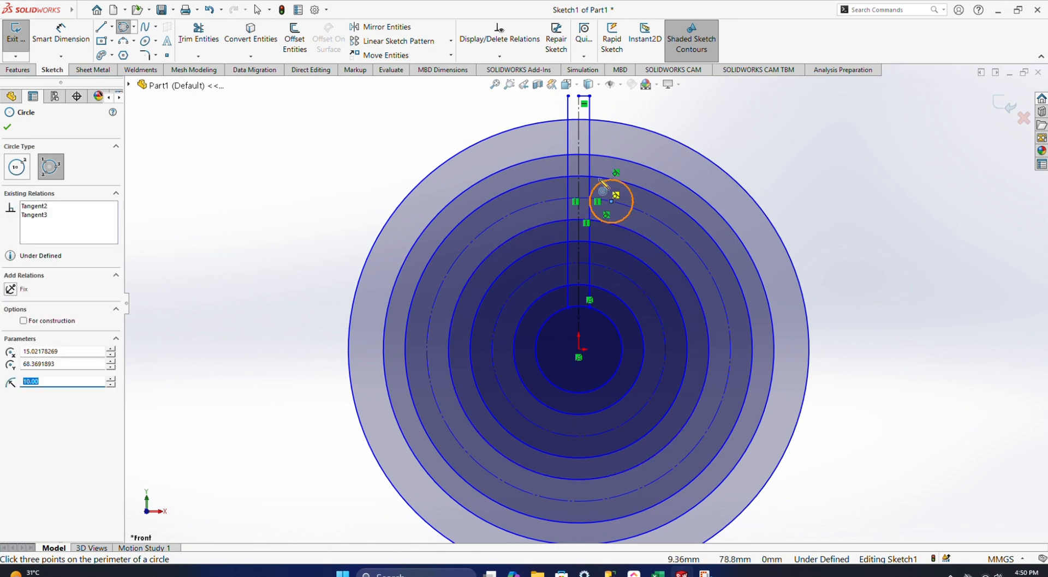
Step: Sketch a 20 mm radius circle concentric with the 10 mm radius circle and tangent to the circle just outside the 80 mm radius one
scroll(609, 207, down, 3)
scroll(604, 212, down, 3)
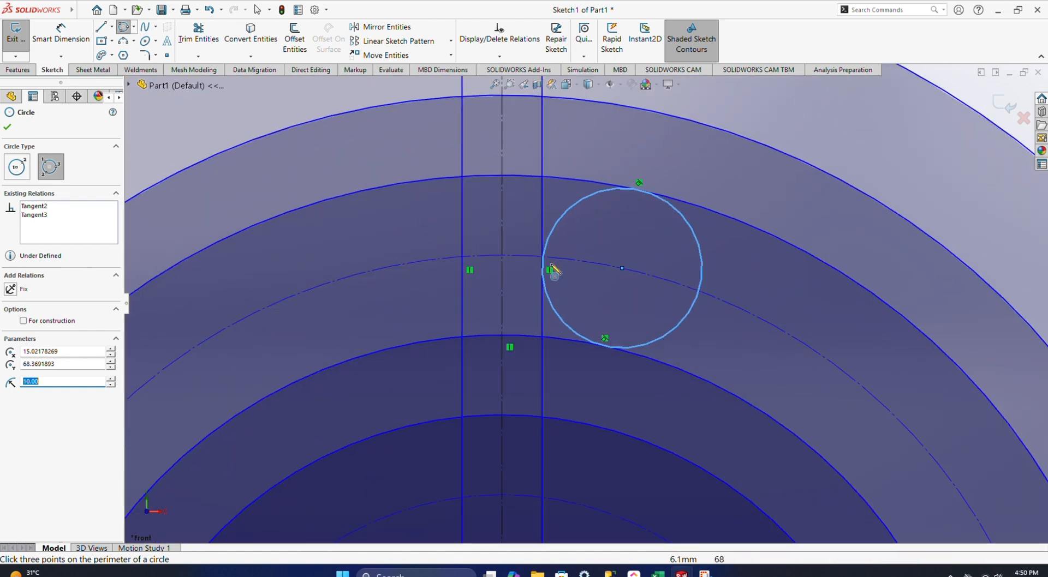
scroll(633, 295, up, 6)
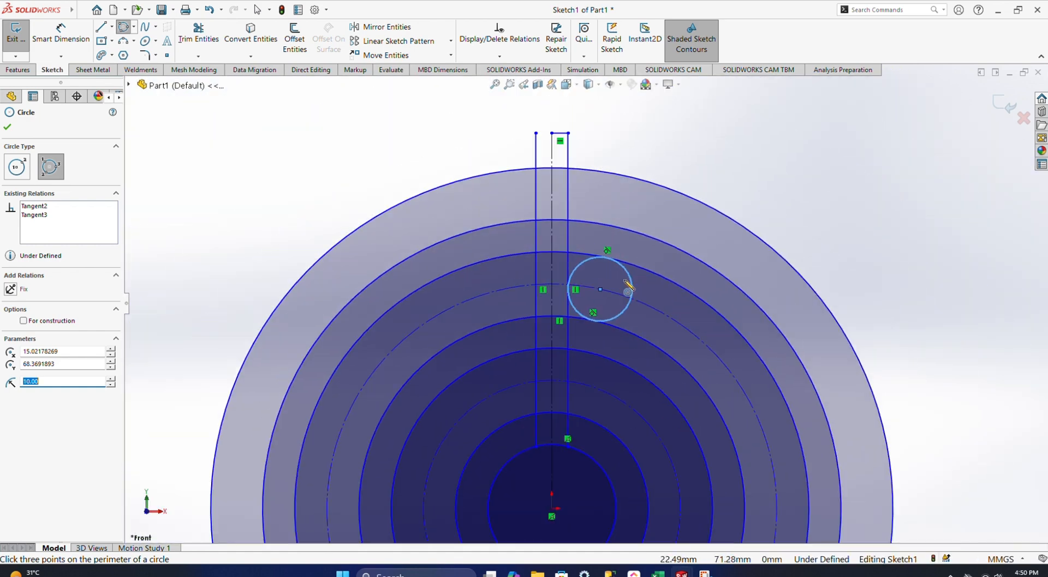
scroll(608, 196, up, 2)
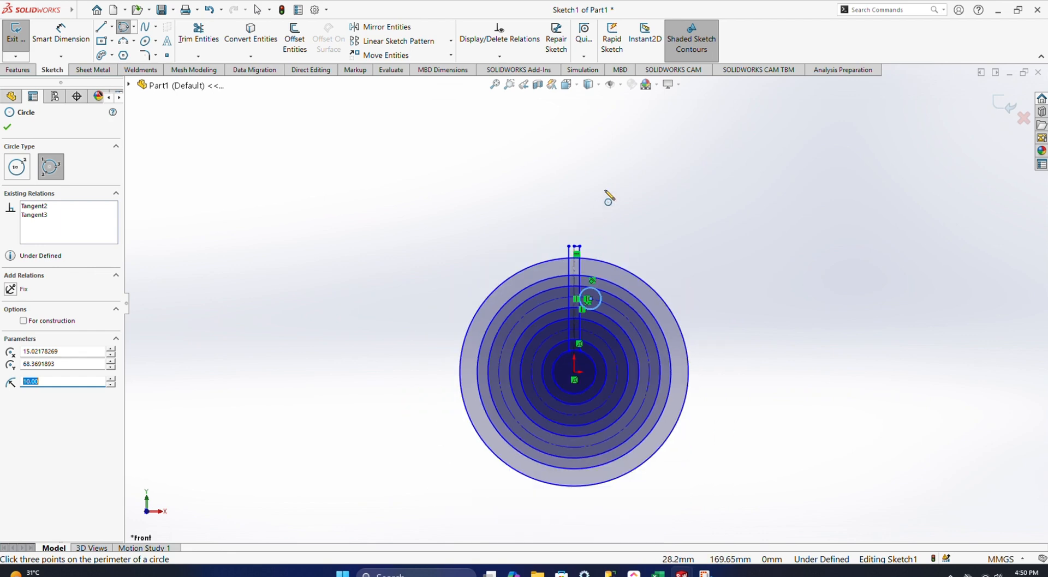
scroll(568, 461, down, 1)
scroll(575, 329, down, 2)
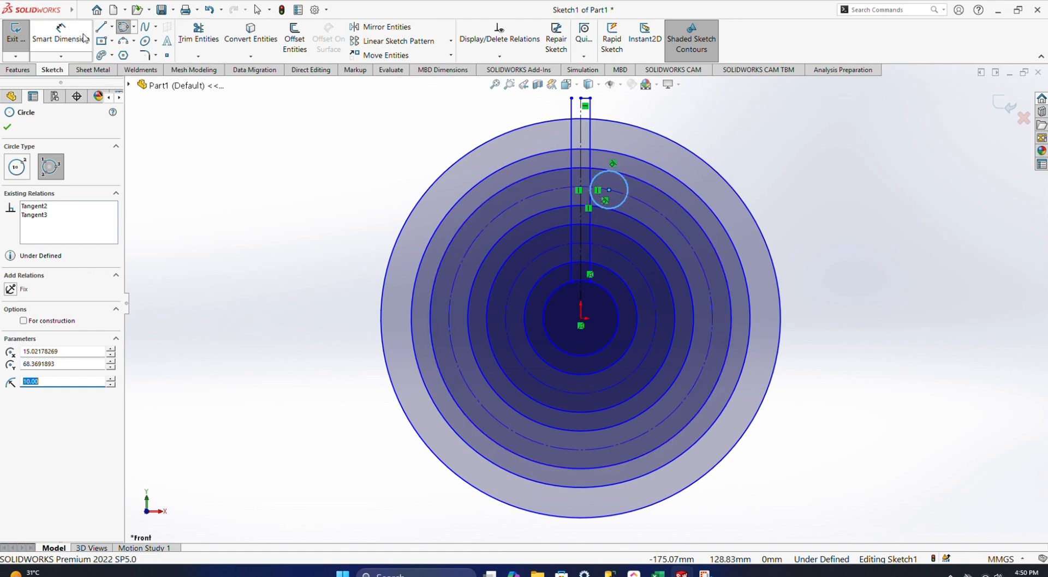
click(134, 27)
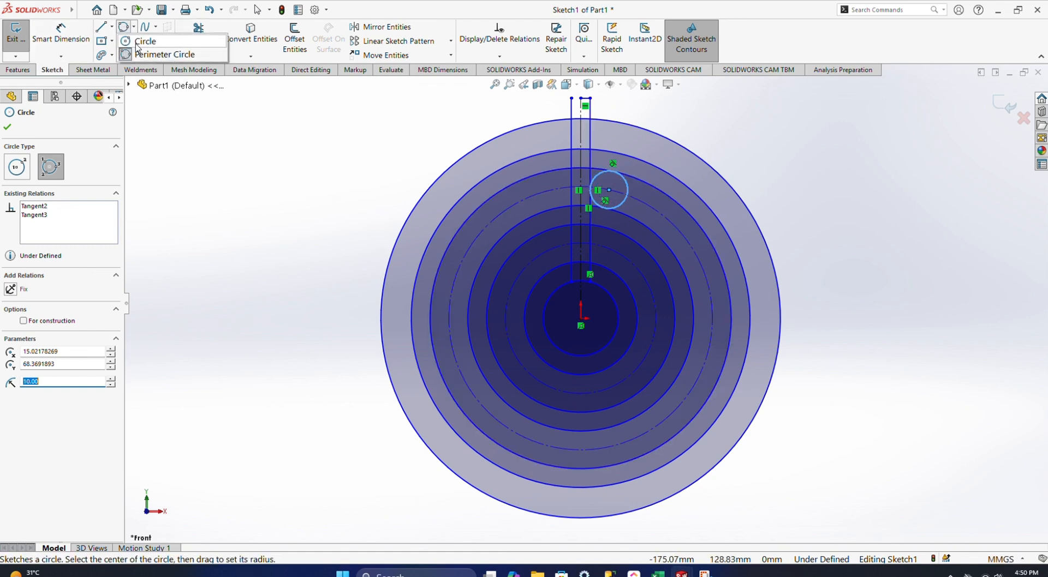
click(144, 37)
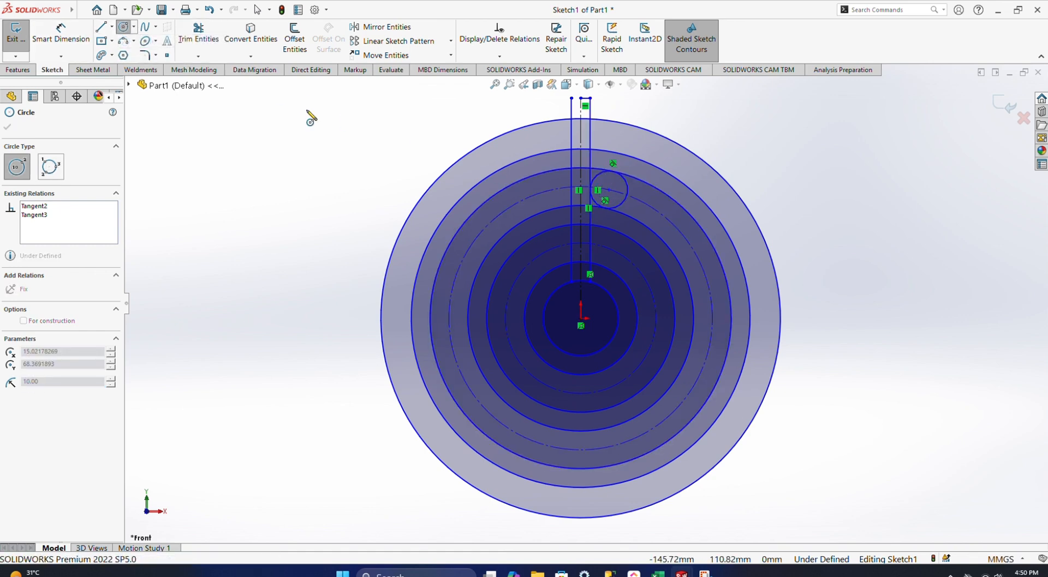
click(609, 190)
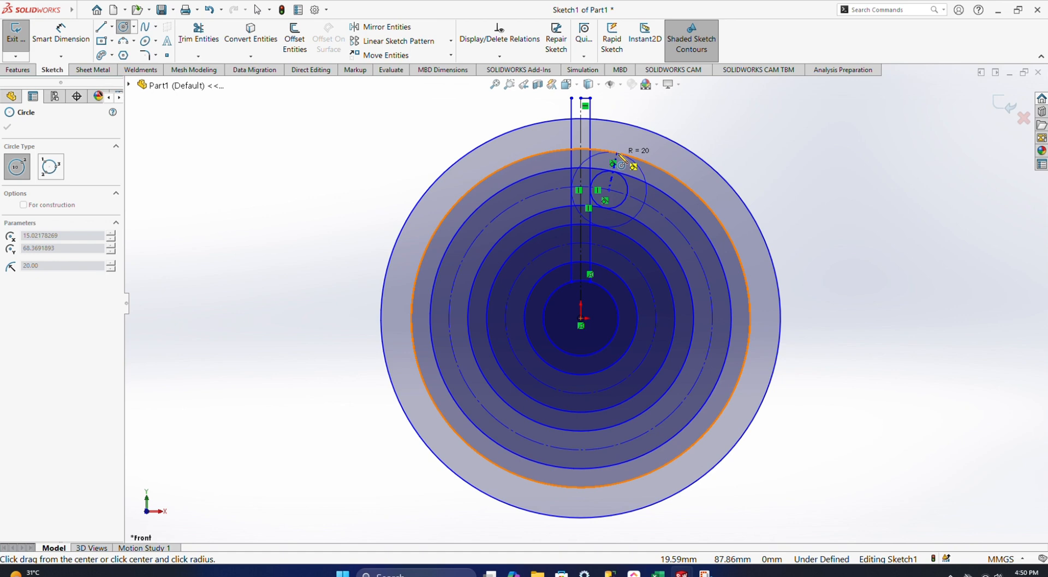
click(622, 164)
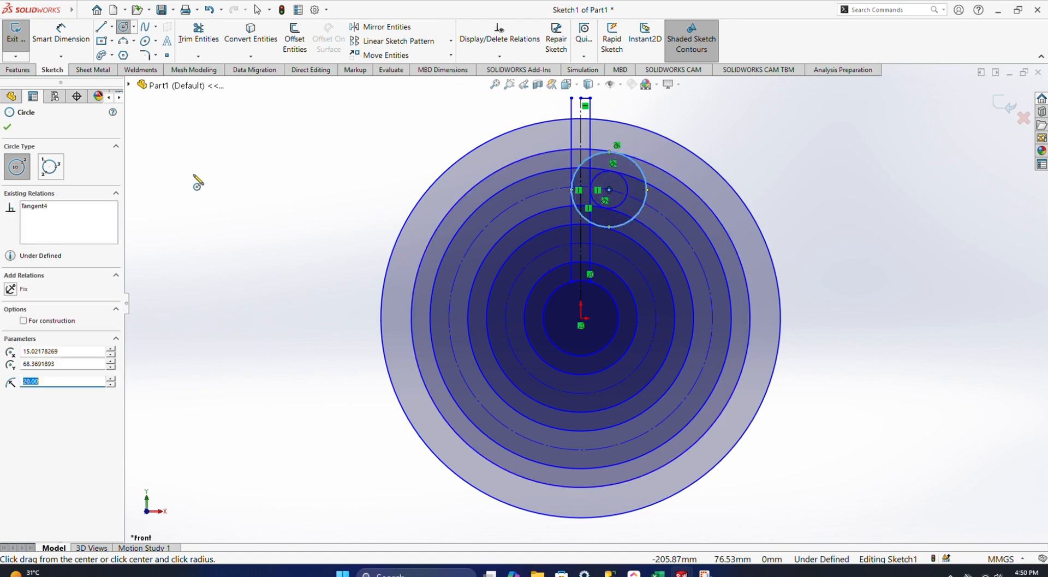
click(7, 126)
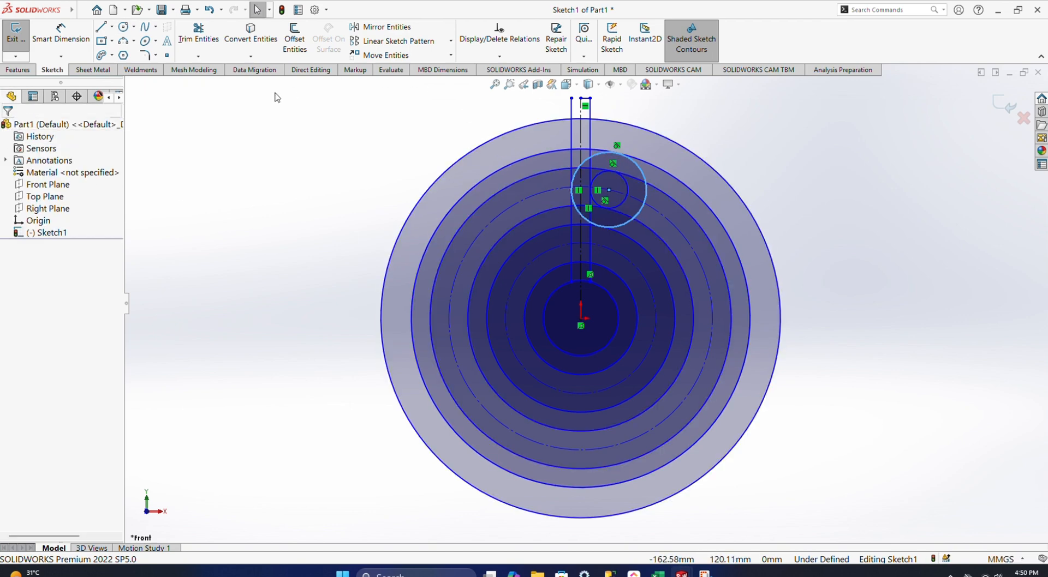
Step: Power-trim the right-hand portions of the 20 mm and 10 mm radius circles, leaving left arcs that end at their tangency points
scroll(627, 186, down, 1)
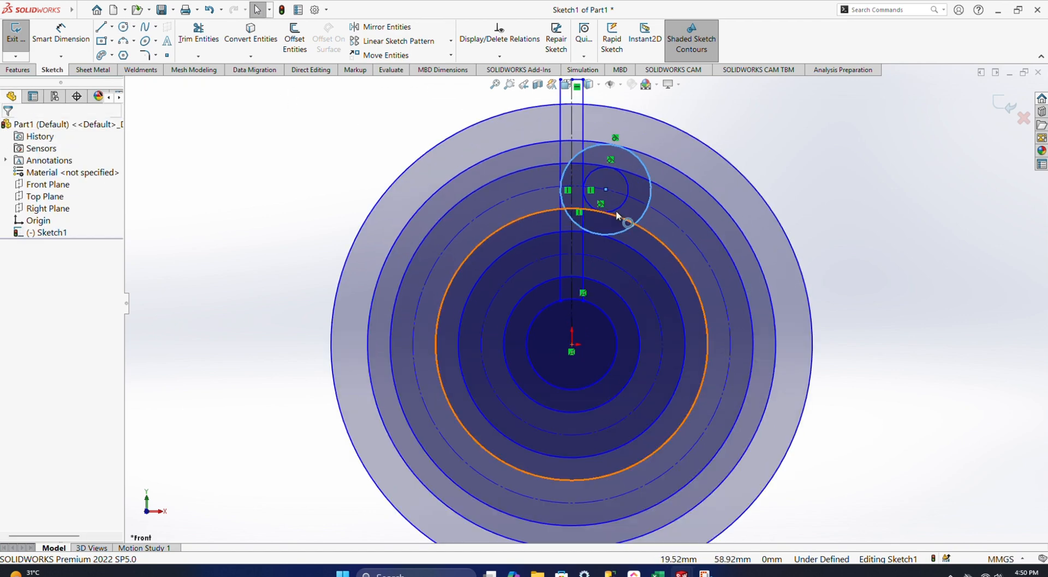
click(201, 39)
scroll(620, 143, down, 2)
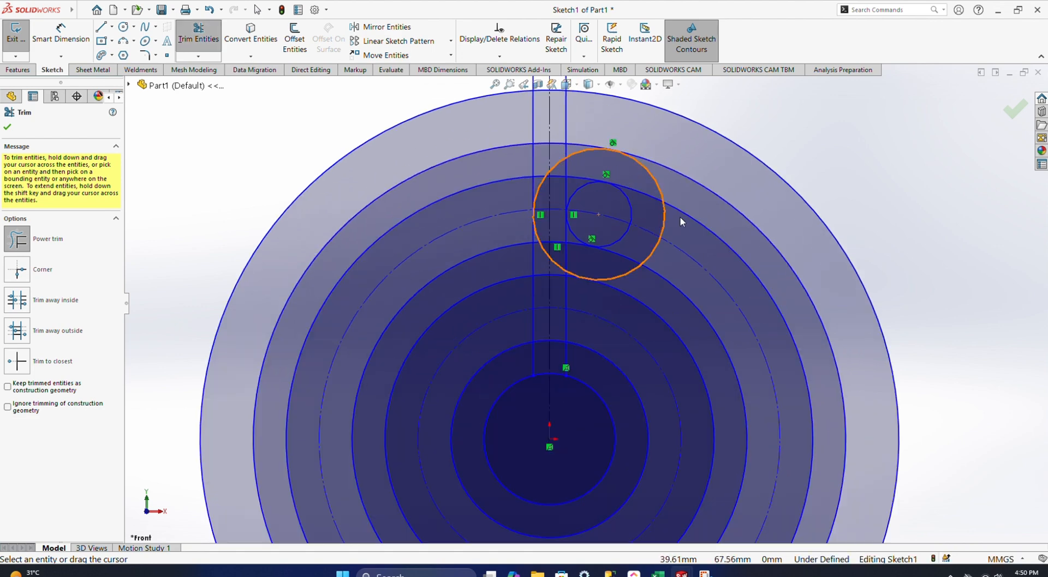
drag(627, 175, 664, 179)
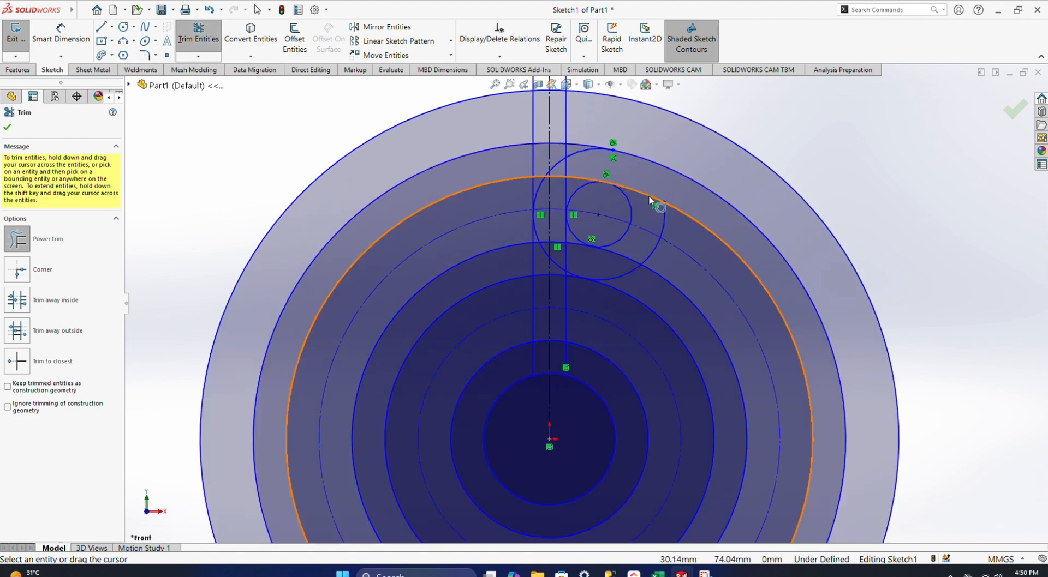
drag(670, 231, 666, 262)
drag(659, 299, 632, 269)
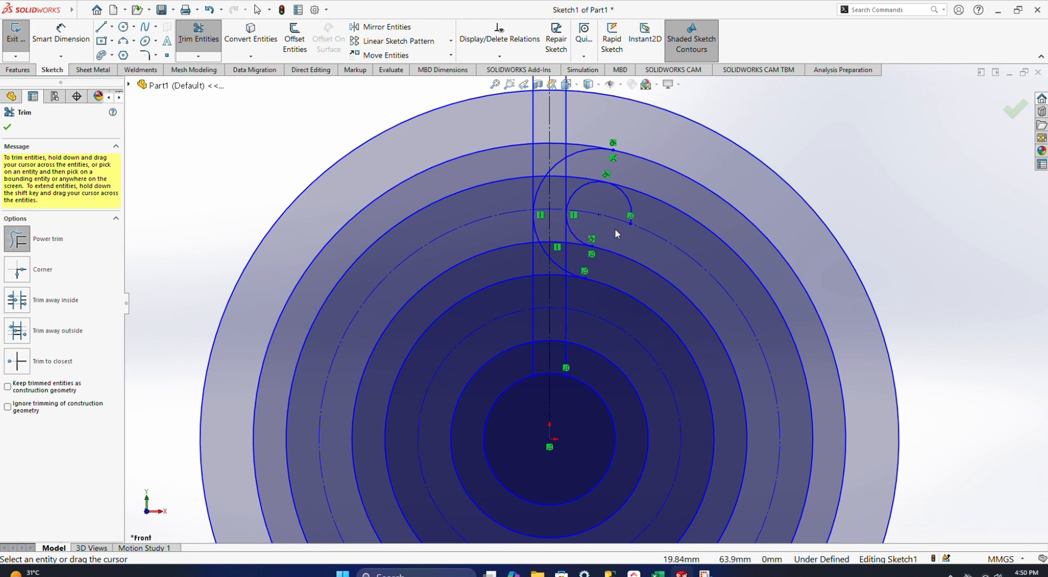
mouse_move(617, 231)
mouse_down()
mouse_move(635, 217)
mouse_move(629, 207)
mouse_move(548, 185)
mouse_move(558, 189)
mouse_up()
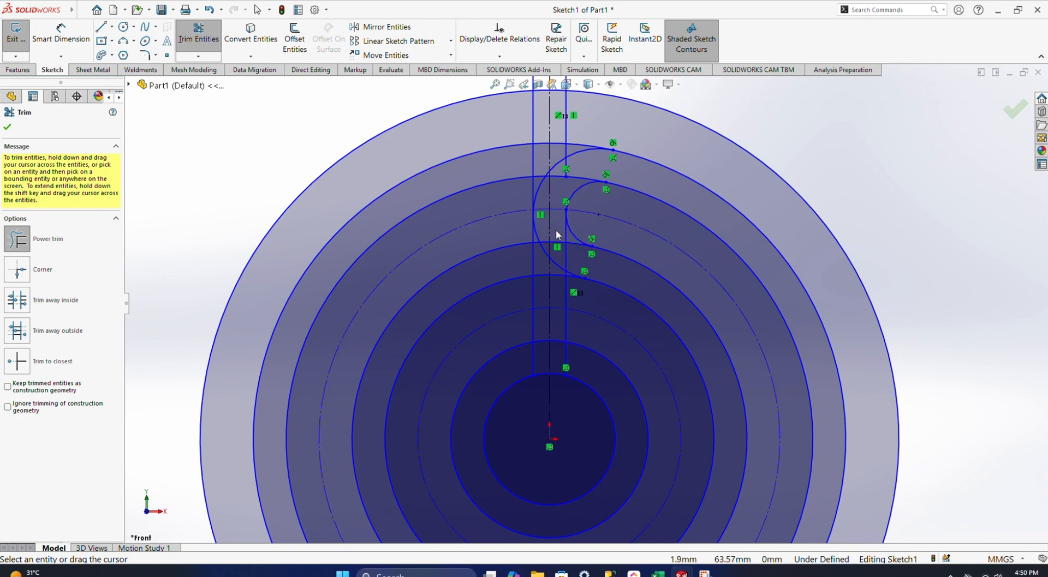
Step: Trim the right vertical line between the outermost circle and the lower crossing with the 20 mm radius arc
drag(555, 230, 572, 236)
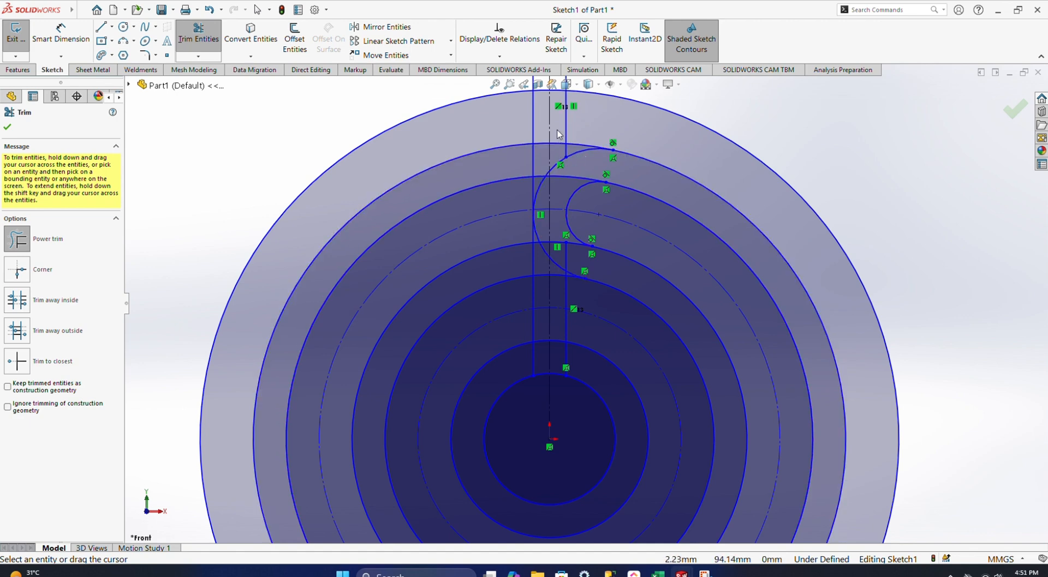
drag(557, 131, 573, 132)
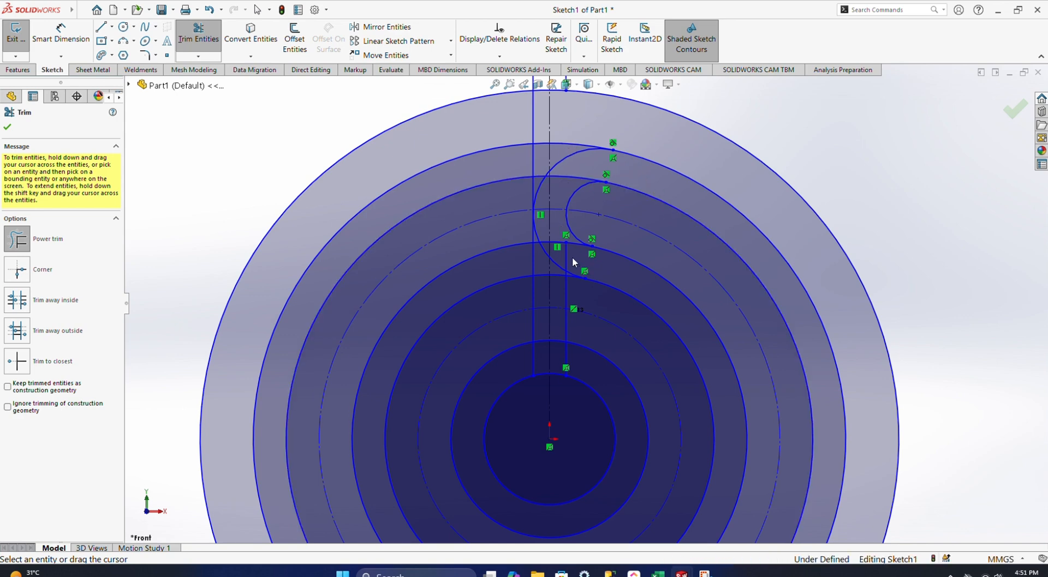
drag(572, 256, 564, 257)
scroll(565, 268, down, 5)
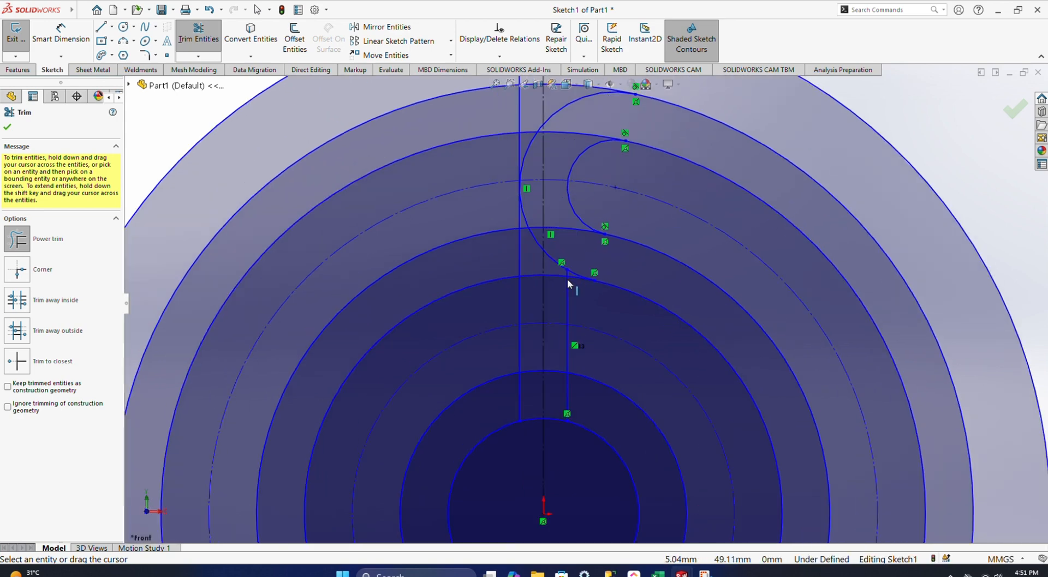
scroll(607, 297, up, 6)
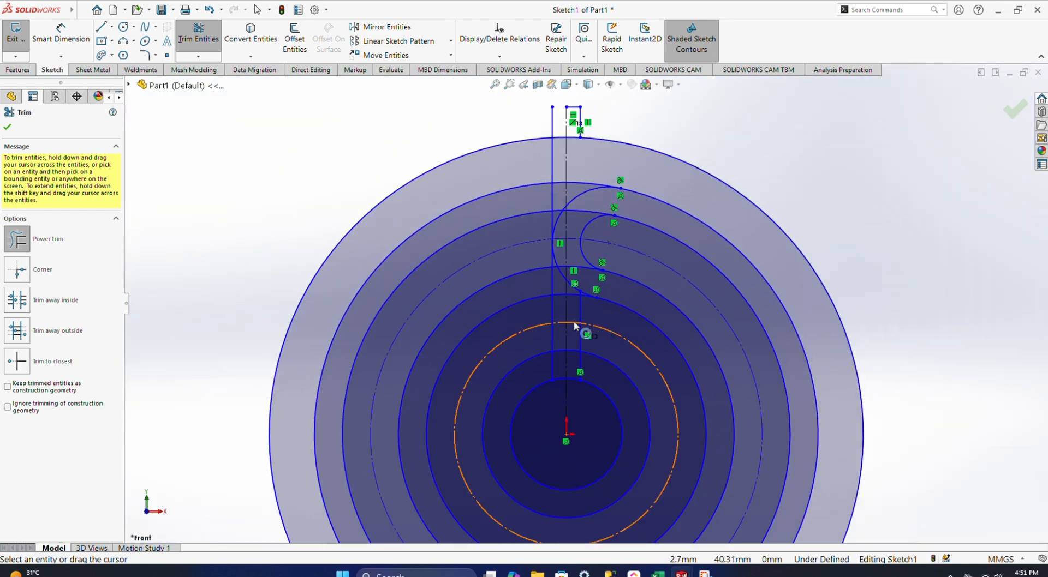
Step: Trim the left vertical line from the 80 mm radius circle down to the circle just inside the 60 mm radius one
drag(574, 327, 564, 311)
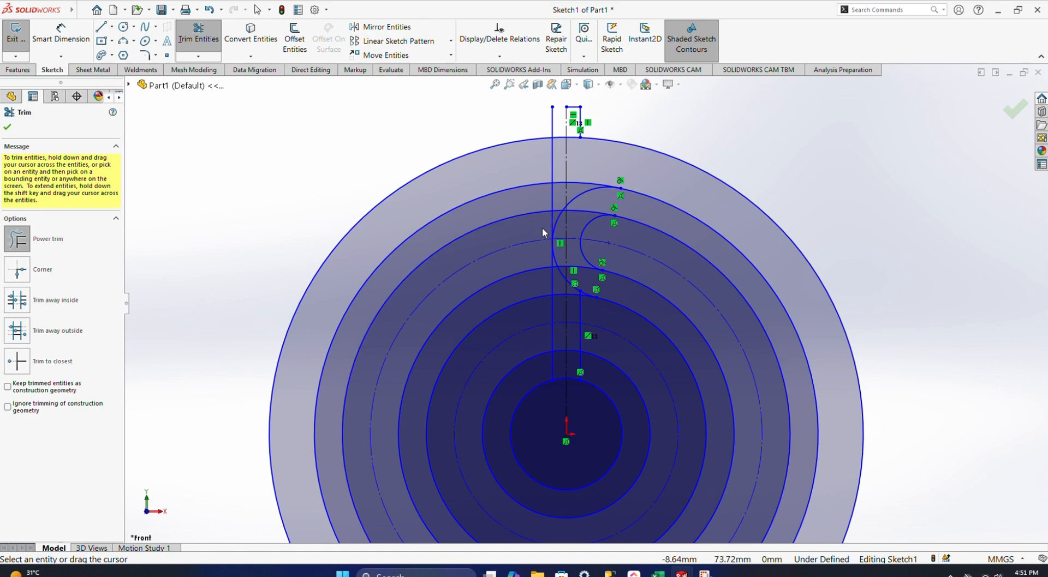
drag(550, 219, 556, 257)
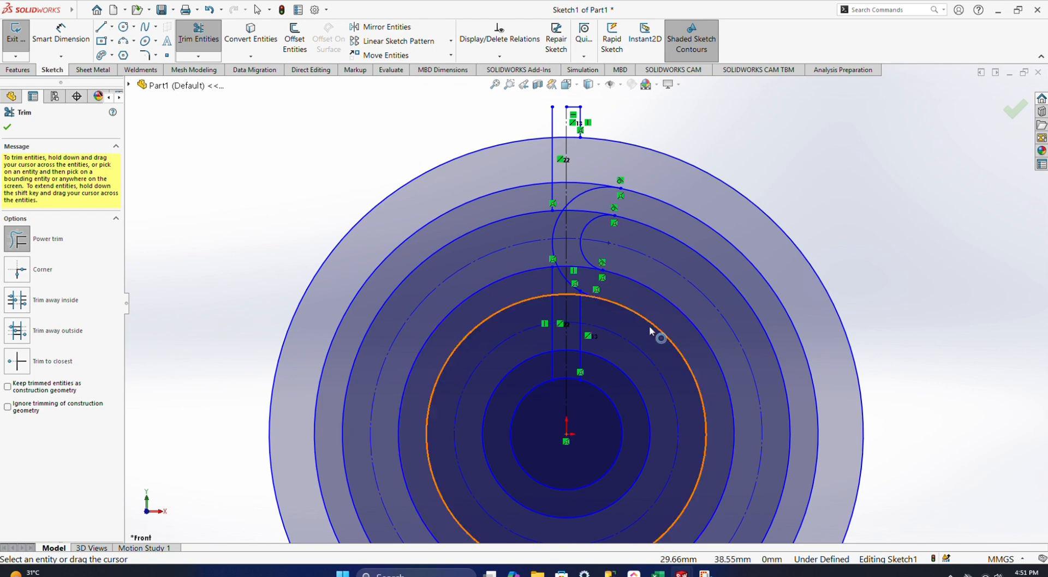
drag(540, 286, 556, 291)
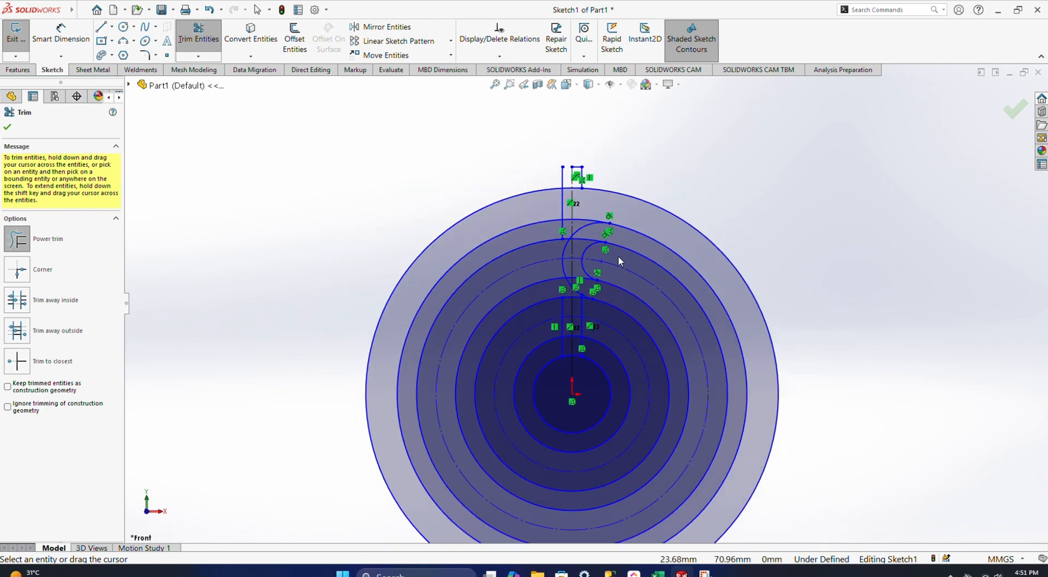
Step: Trim the 80 mm and 60 mm radius circles where they cross between the large and small arcs
scroll(615, 126, down, 3)
scroll(573, 271, up, 4)
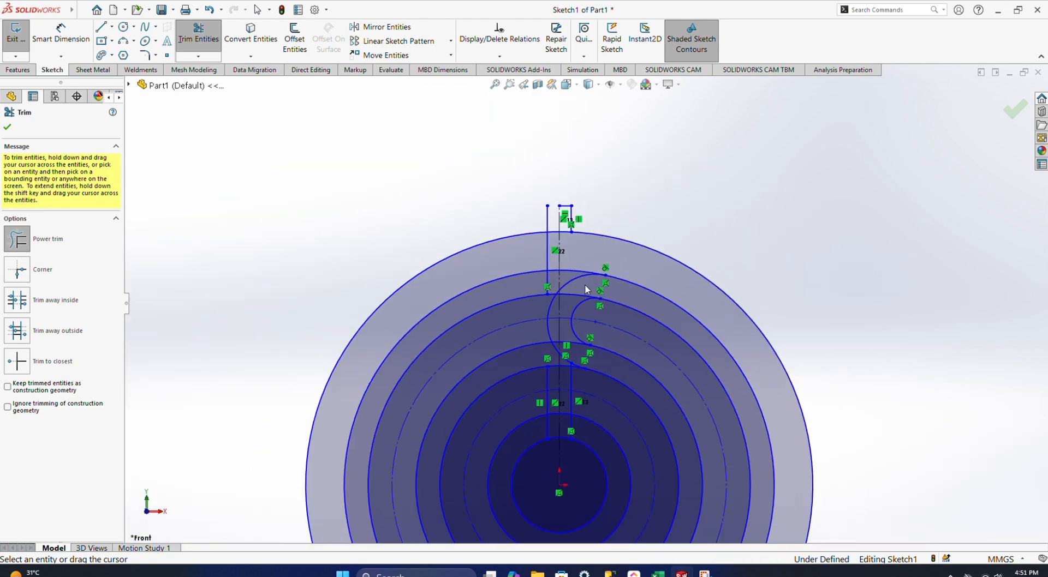
drag(585, 287, 571, 294)
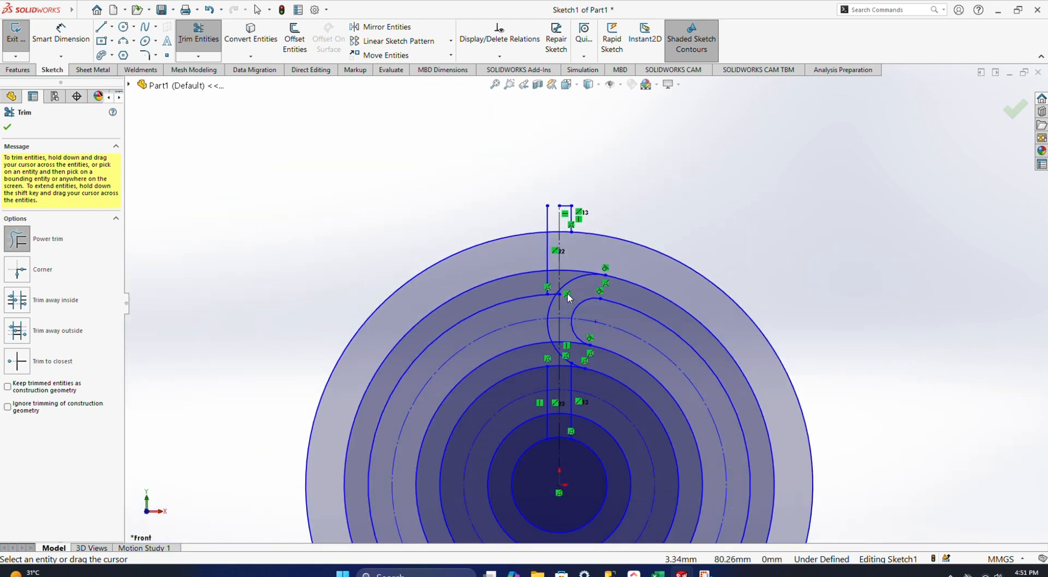
scroll(578, 355, up, 3)
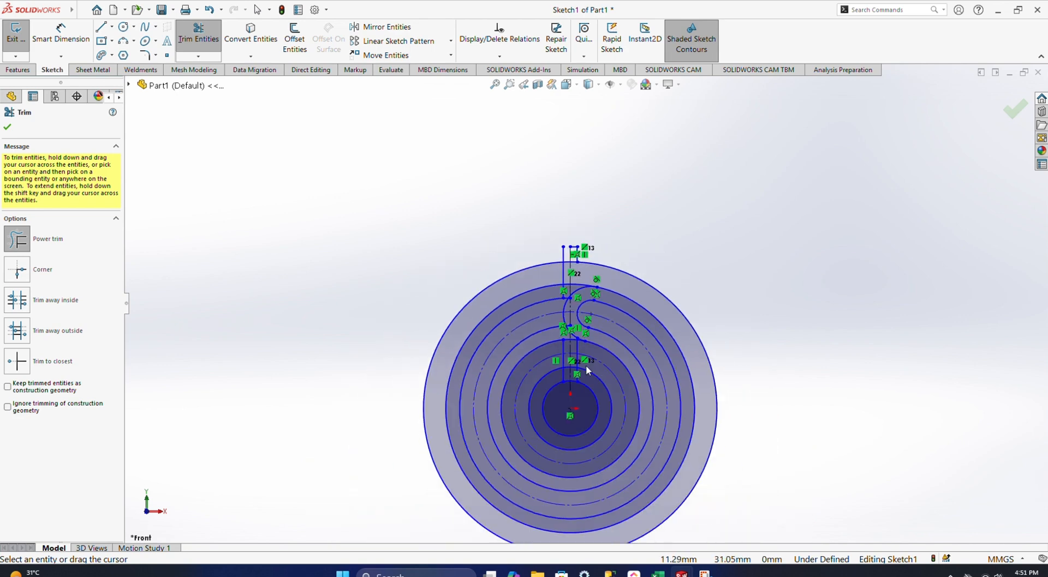
scroll(585, 365, down, 4)
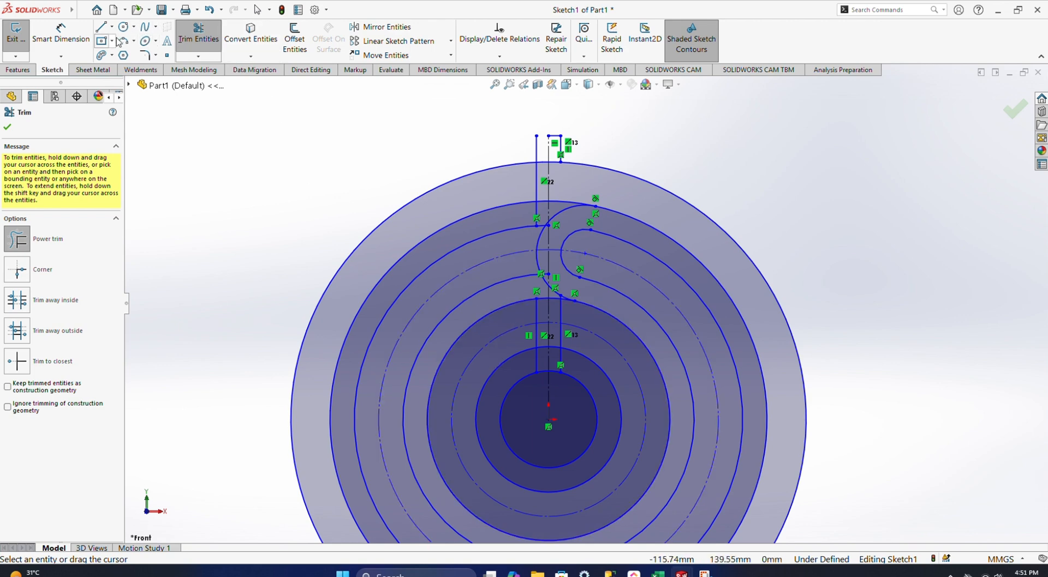
click(135, 31)
click(151, 47)
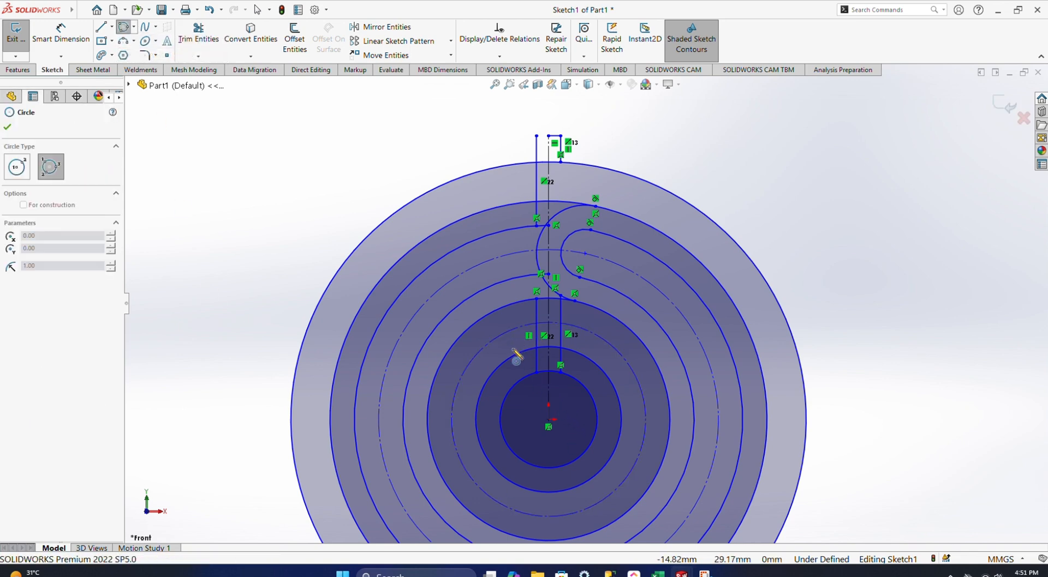
click(498, 320)
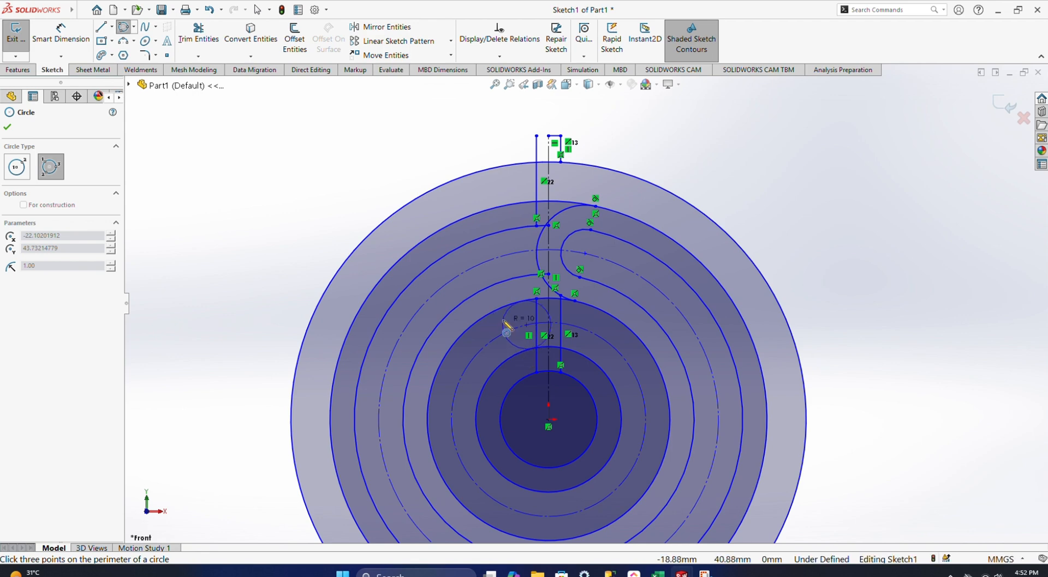
click(134, 26)
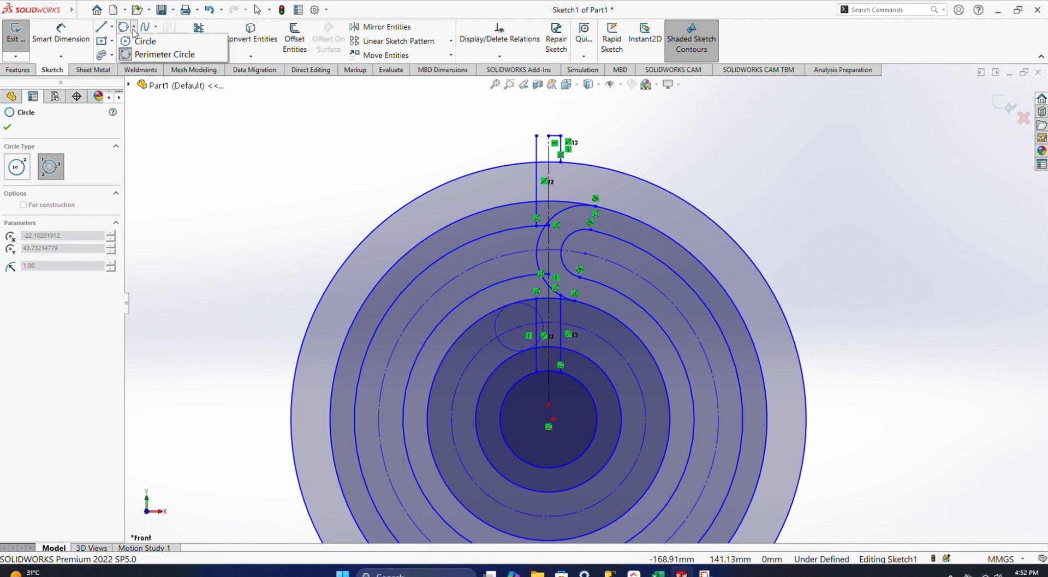
click(143, 37)
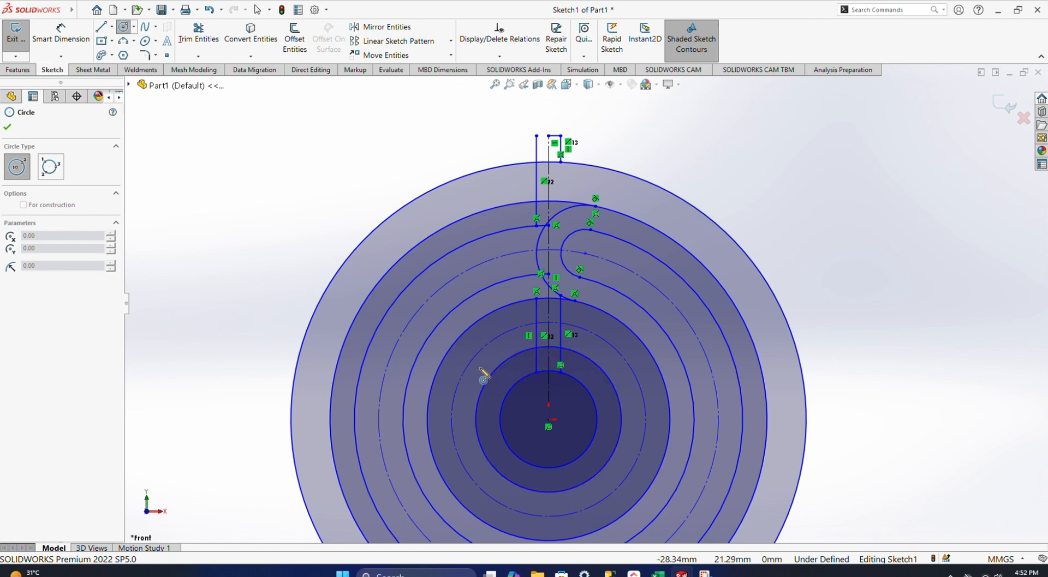
Step: Sketch a 10 mm radius perimeter circle just left of the left vertical line, tangent to the circles on both sides of the inner construction circle
click(134, 27)
click(148, 49)
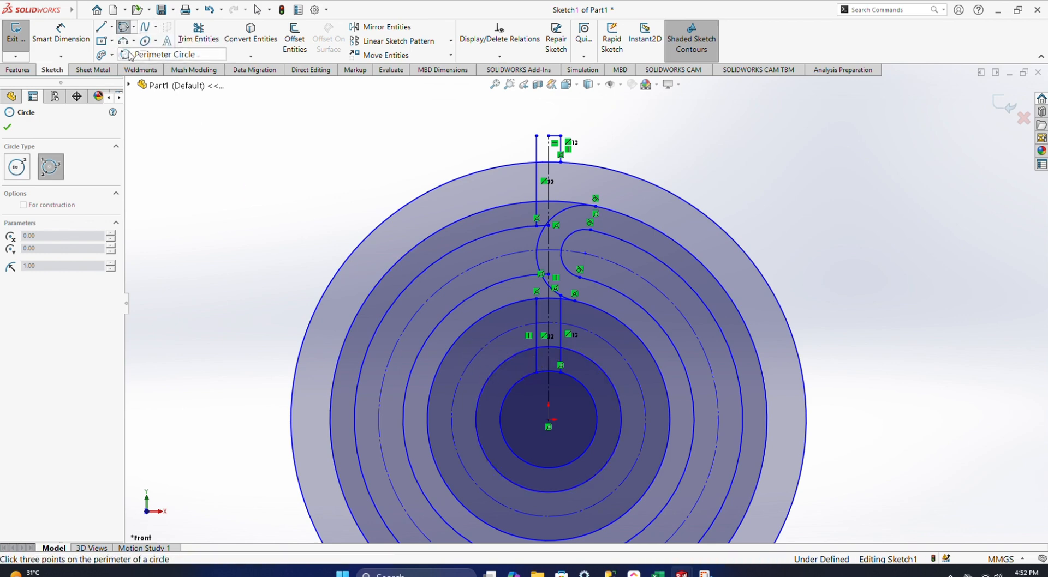
click(497, 313)
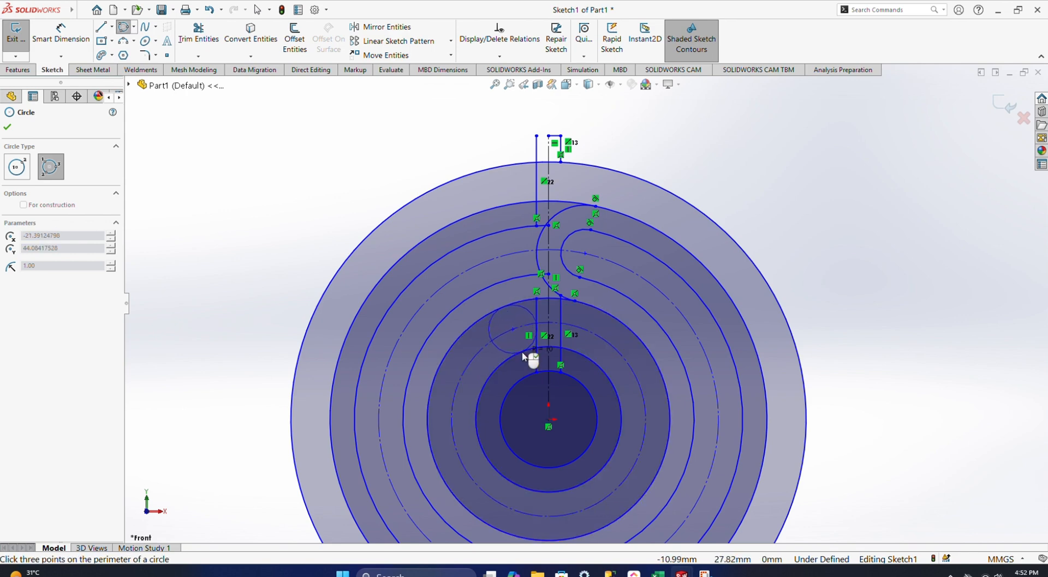
click(532, 360)
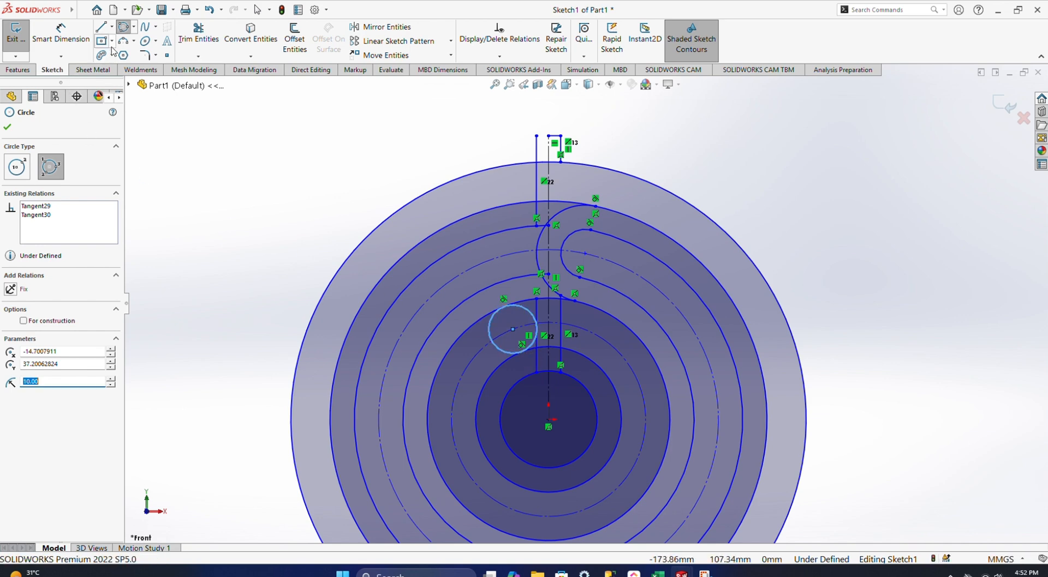
Step: Sketch a 20 mm radius circle concentric with the new 10 mm radius circle and tangent to the 60 mm radius circle
click(134, 27)
click(136, 42)
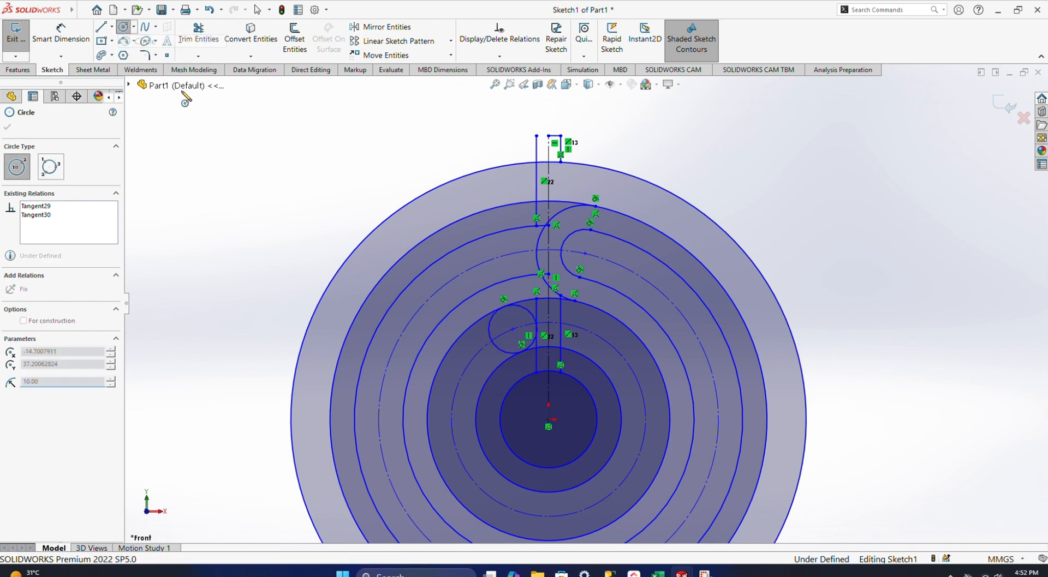
click(513, 331)
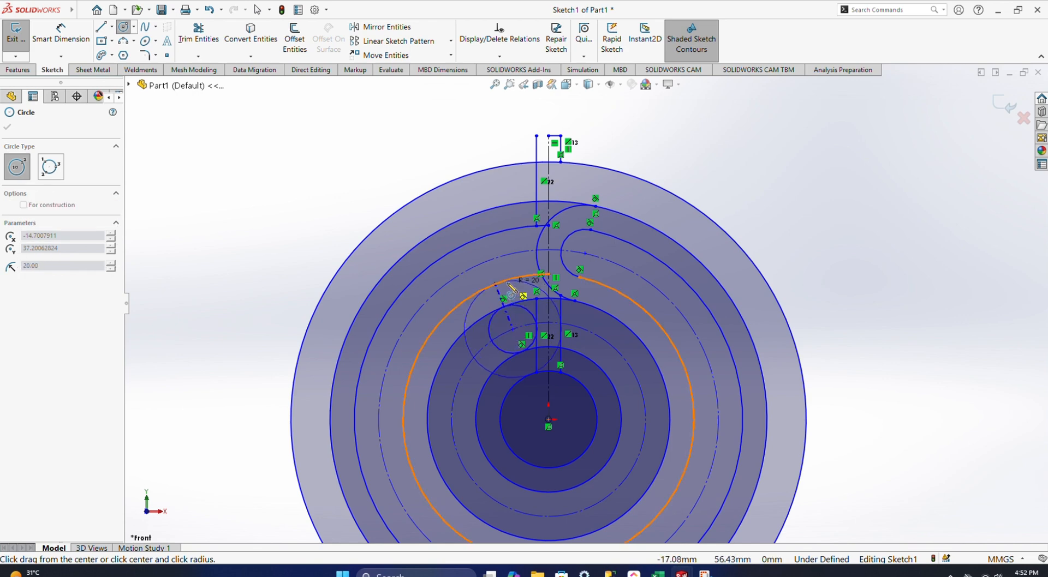
click(509, 293)
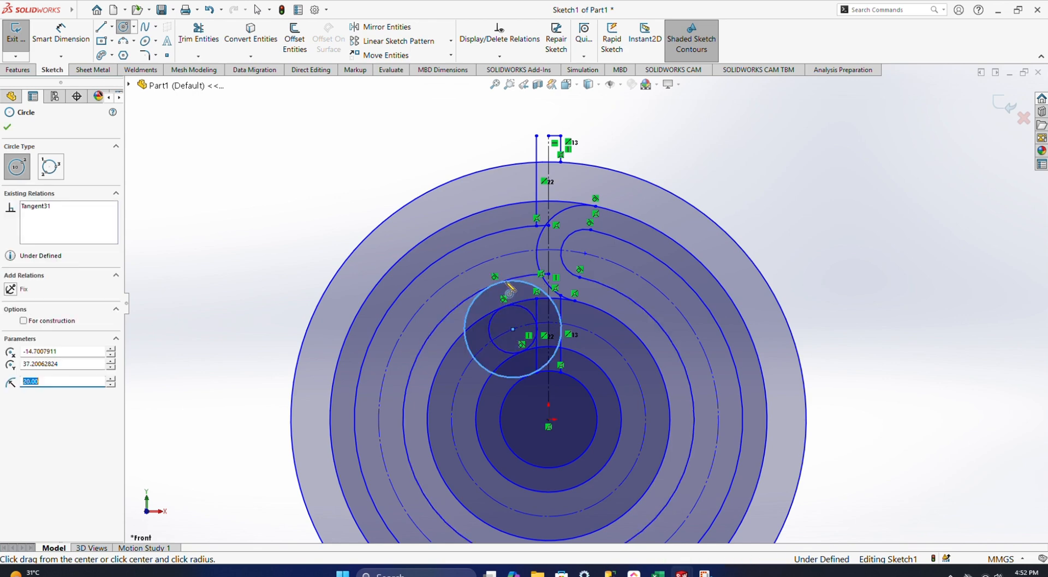
Step: Trim the leftover of the 60 mm radius circle between its tangent point with the new 20 mm radius circle and the vertical centerline
right_click(509, 293)
click(527, 289)
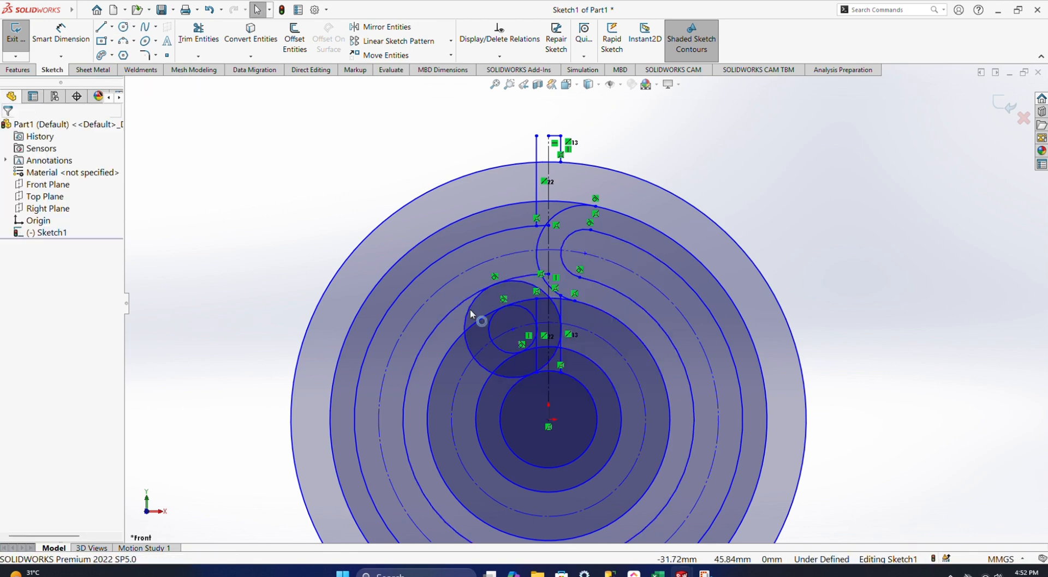
click(199, 33)
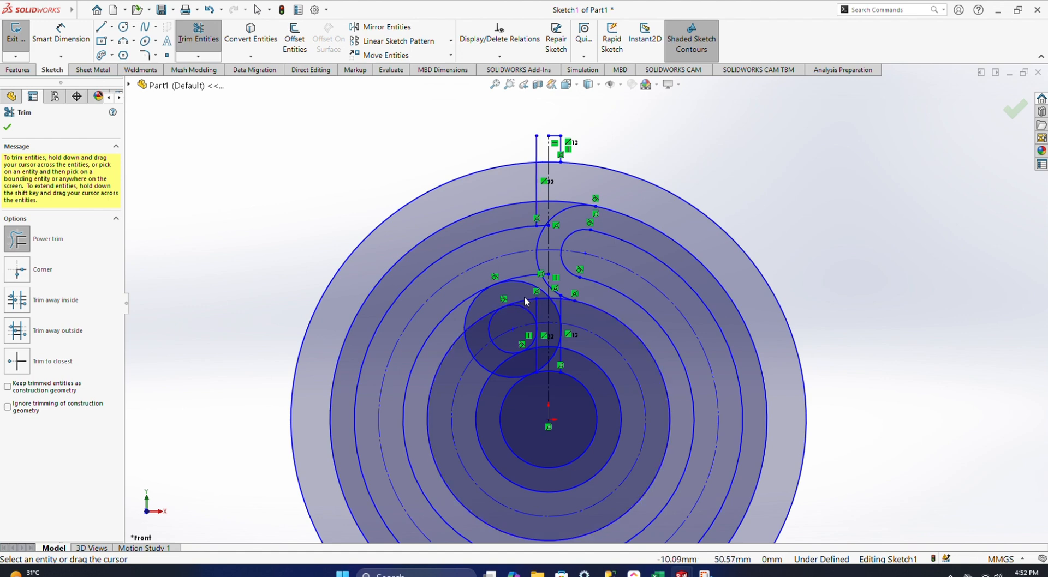
drag(527, 273, 575, 307)
scroll(558, 281, up, 5)
scroll(576, 307, down, 5)
scroll(569, 353, up, 2)
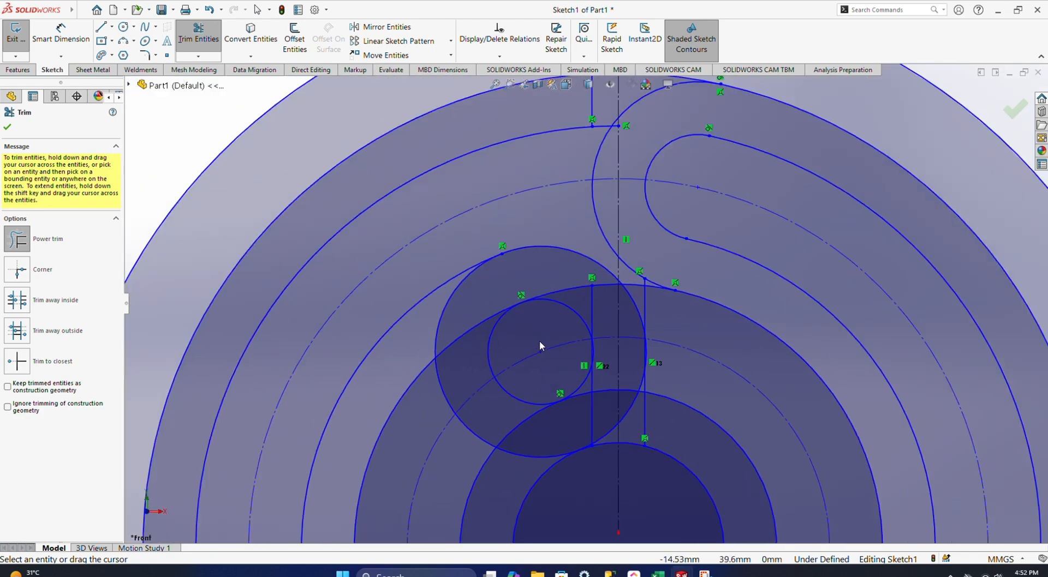
scroll(539, 340, down, 2)
scroll(538, 339, up, 2)
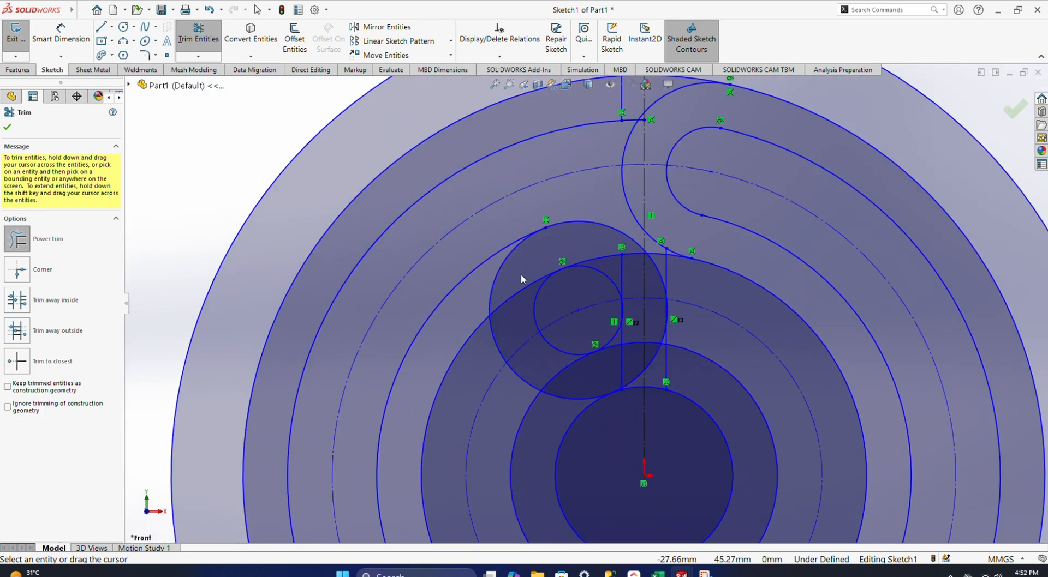
Step: Trim the left sides of the new 20 mm and 10 mm radius circles, and the 50 mm radius circle from the small arc to the centerline
drag(520, 272, 493, 281)
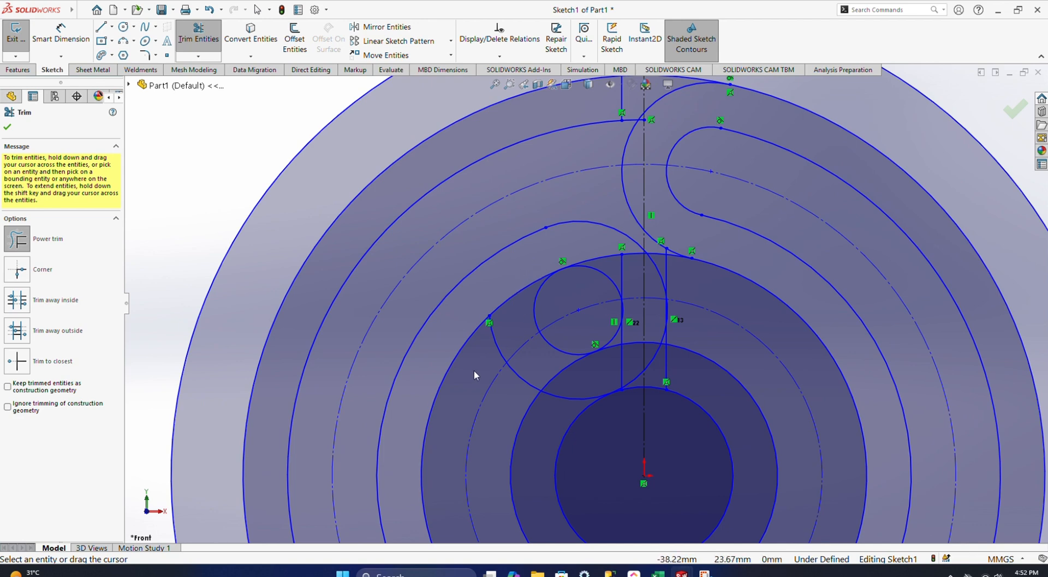
drag(473, 370, 497, 340)
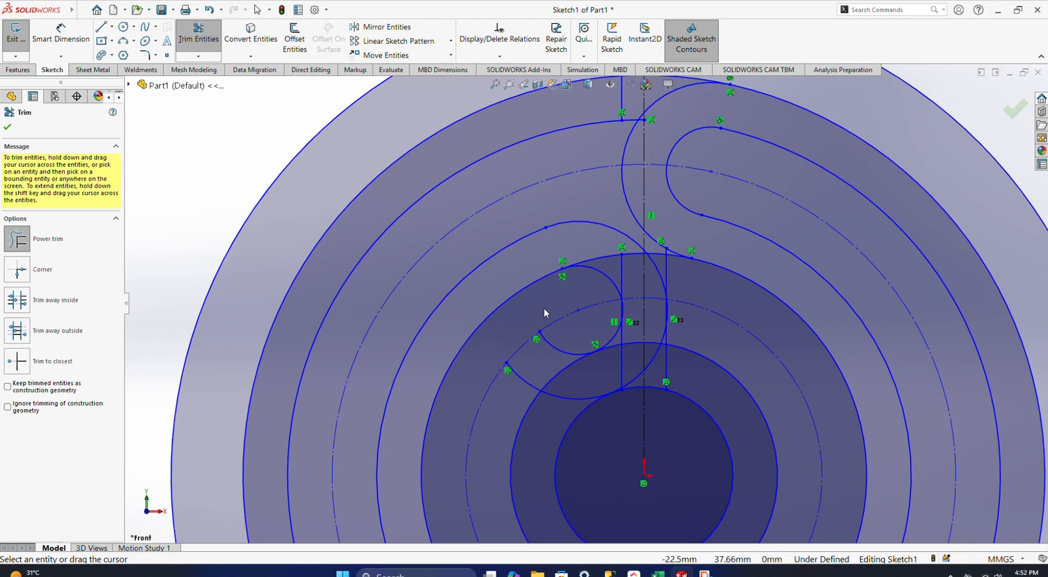
mouse_move(594, 283)
mouse_down()
mouse_move(627, 277)
mouse_move(604, 256)
mouse_up()
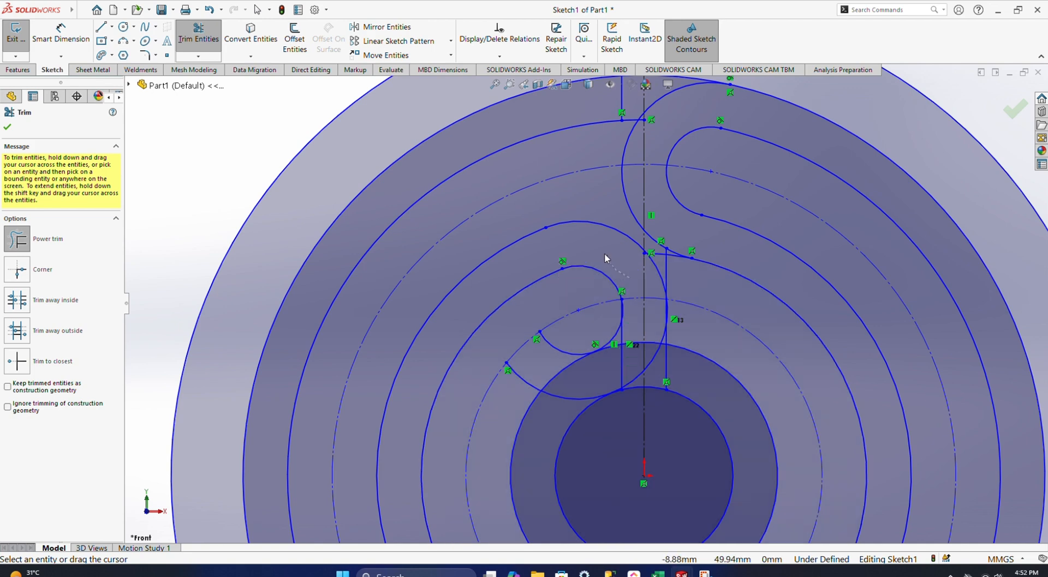
Step: Trim the left vertical line below the inner construction circle and the 30 mm radius circle between the small and large inner arcs
scroll(624, 315, down, 5)
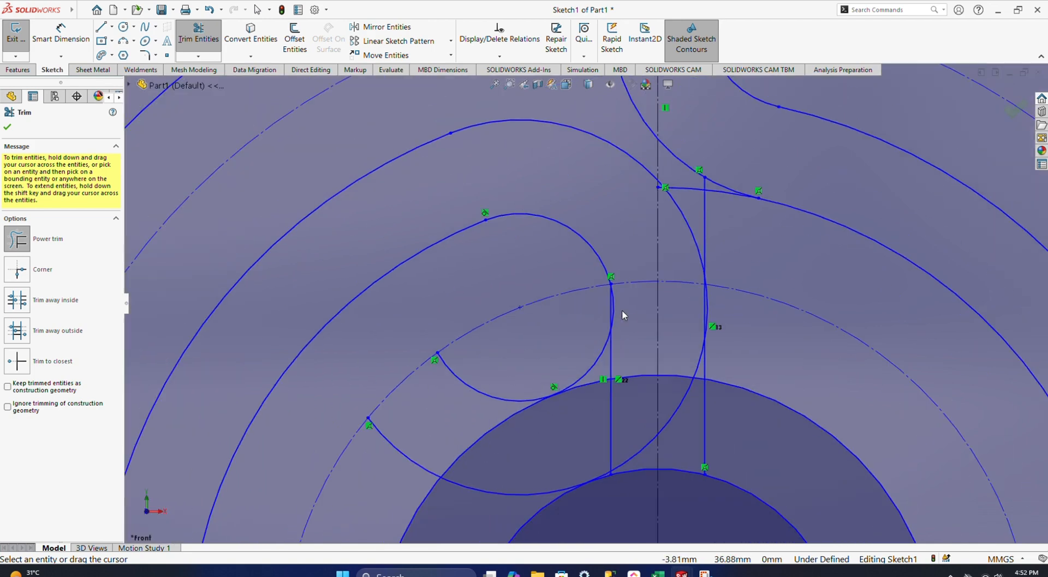
scroll(623, 315, down, 5)
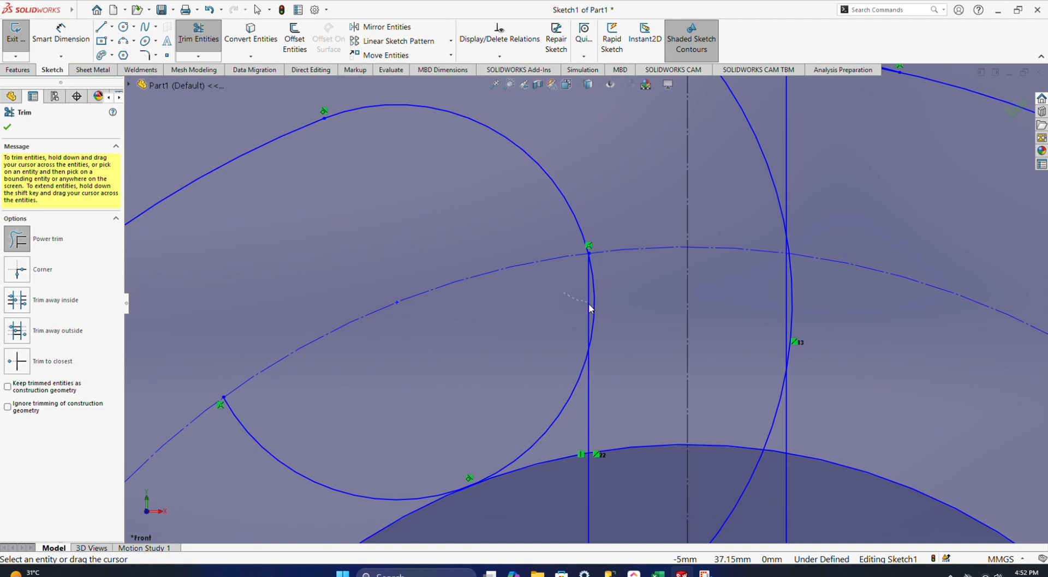
mouse_move(589, 305)
mouse_down()
mouse_move(588, 335)
mouse_move(603, 341)
mouse_move(612, 315)
mouse_up()
scroll(622, 367, up, 7)
scroll(591, 372, down, 2)
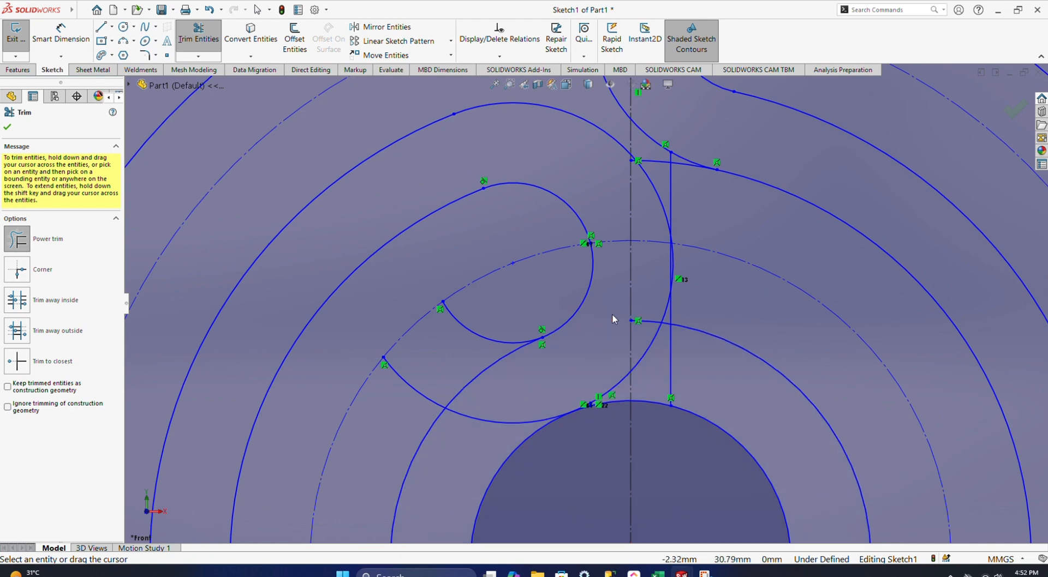
scroll(624, 346, up, 6)
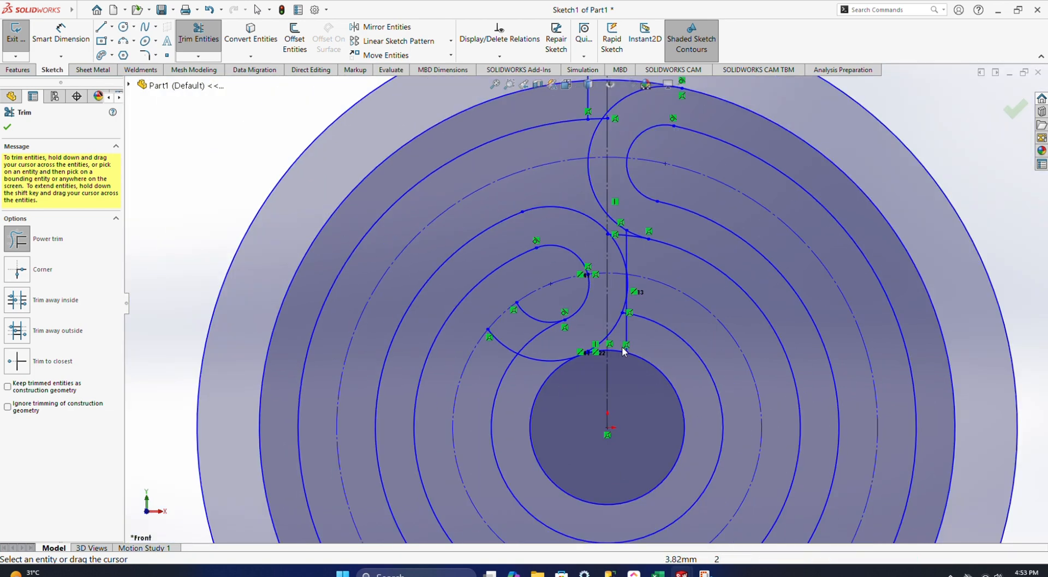
scroll(552, 304, down, 1)
Step: Trim the remaining lower-left ends of both inner arcs and the 50 mm radius circle back to the right vertical line
mouse_move(553, 304)
mouse_down()
mouse_move(539, 324)
mouse_move(551, 358)
mouse_up()
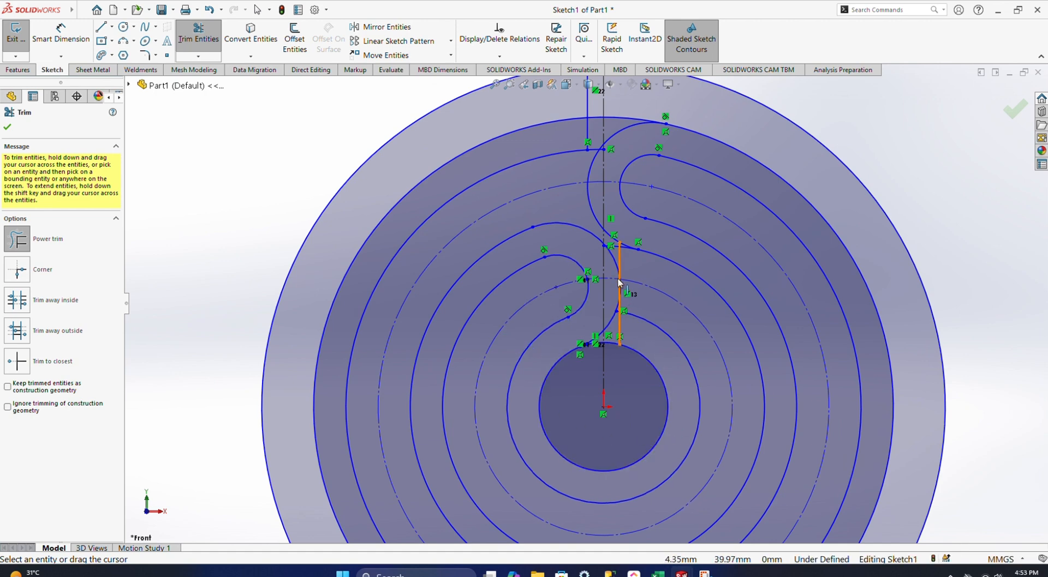
scroll(622, 272, down, 5)
drag(567, 210, 586, 237)
scroll(585, 227, up, 4)
scroll(576, 228, down, 8)
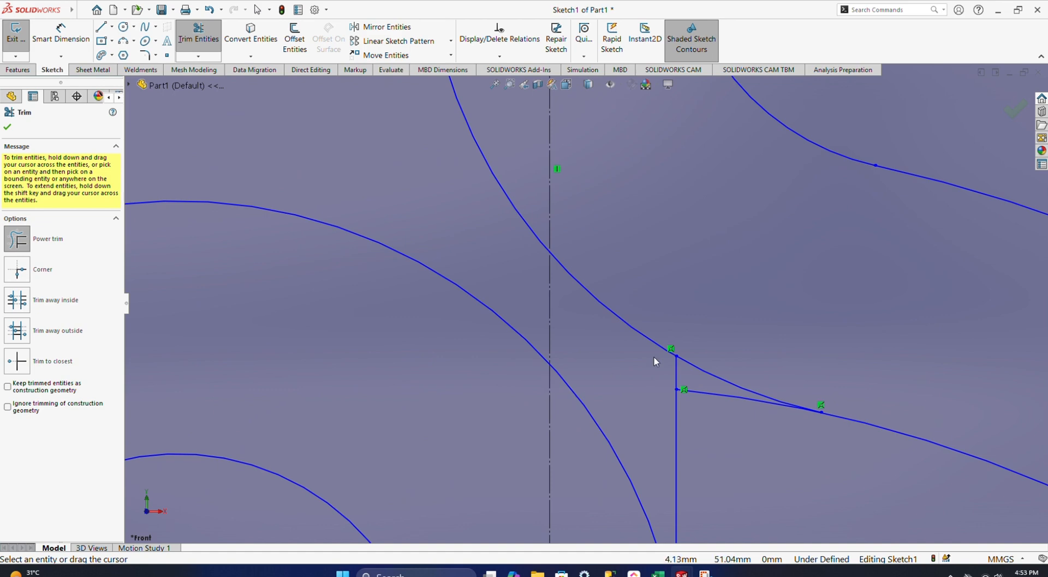
scroll(660, 376, up, 8)
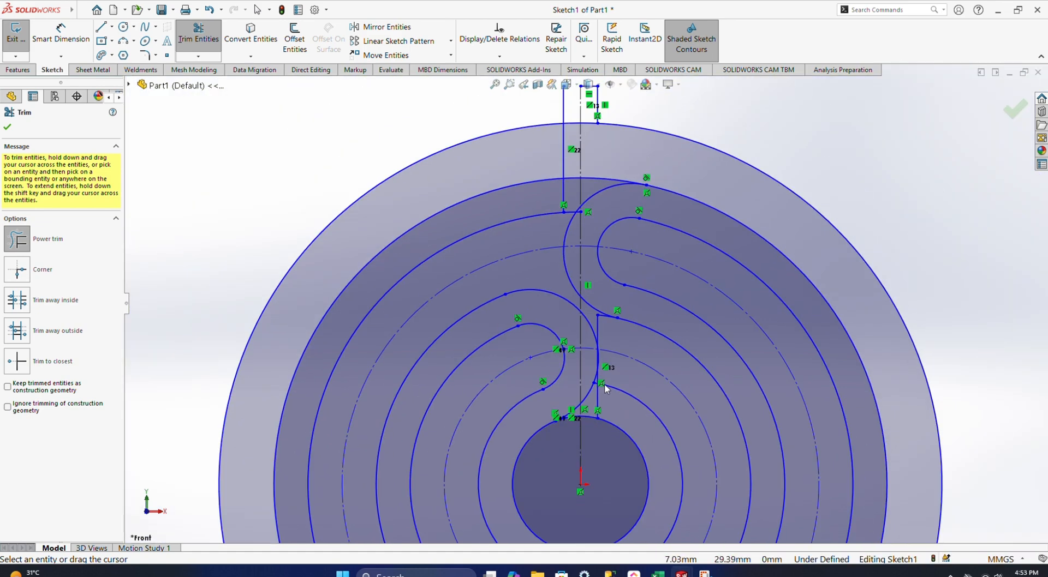
Step: Trim the innermost 20 mm radius circle around the origin between the large inner arc and the right vertical line
scroll(602, 389, down, 3)
scroll(601, 384, down, 6)
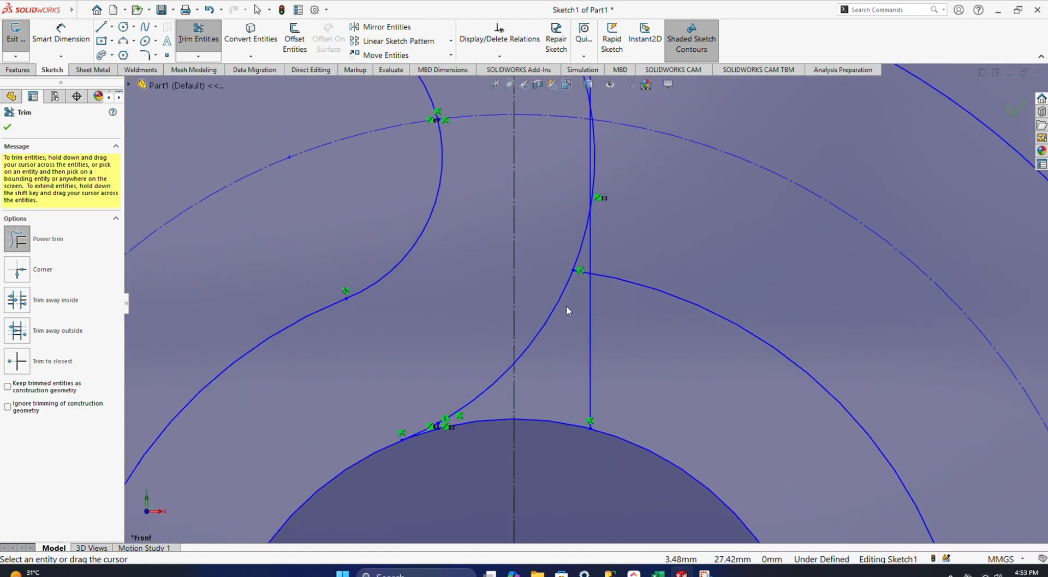
scroll(588, 272, up, 6)
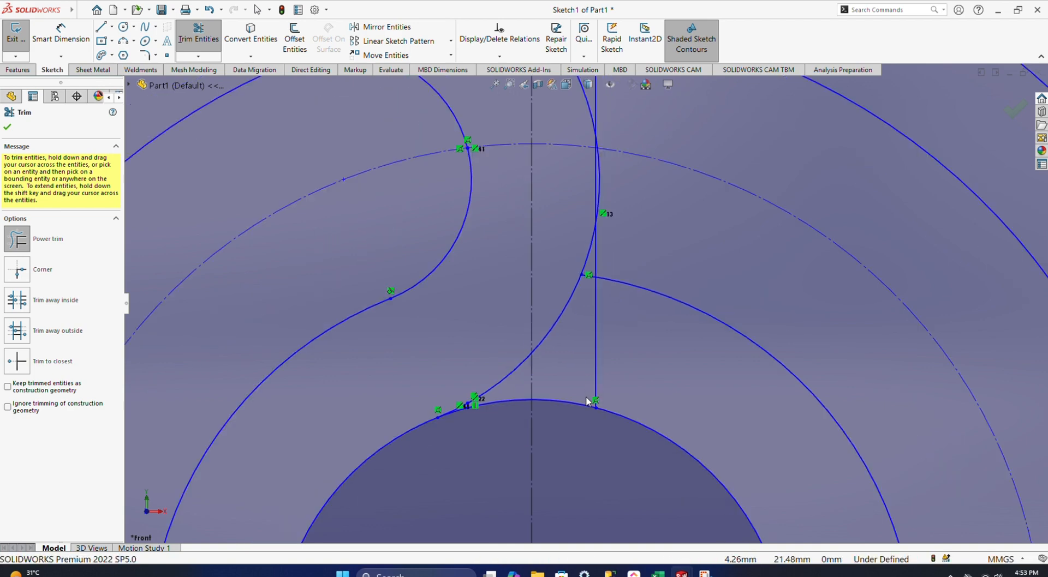
scroll(576, 351, down, 4)
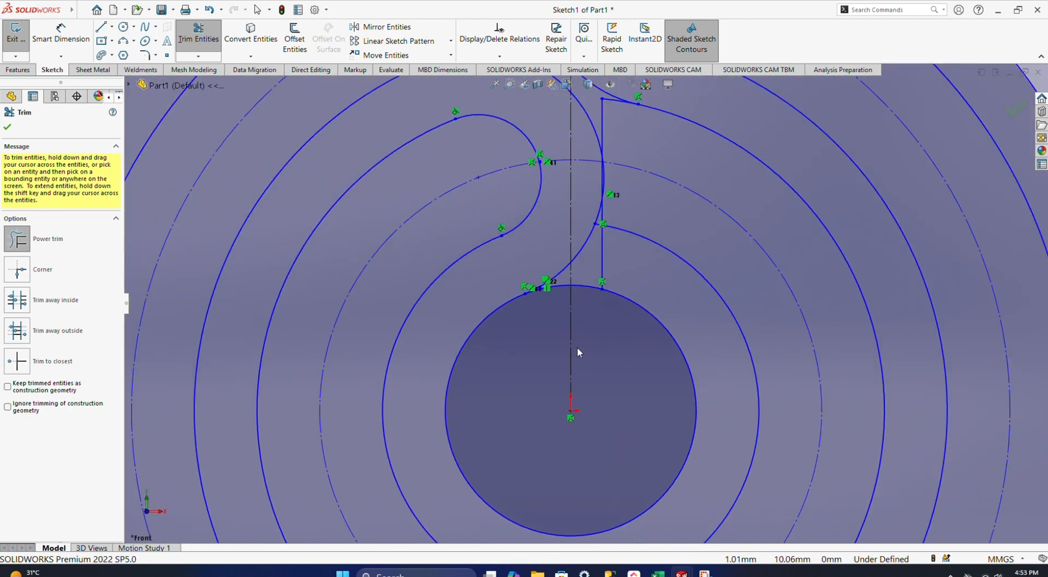
scroll(577, 347, up, 5)
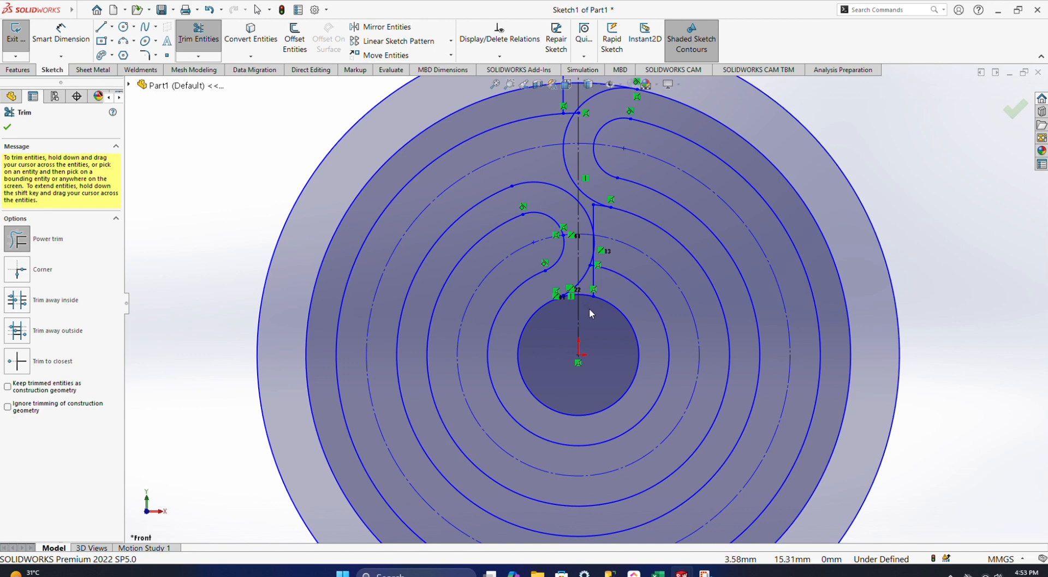
mouse_move(588, 309)
mouse_down()
mouse_move(586, 296)
mouse_move(572, 295)
mouse_up()
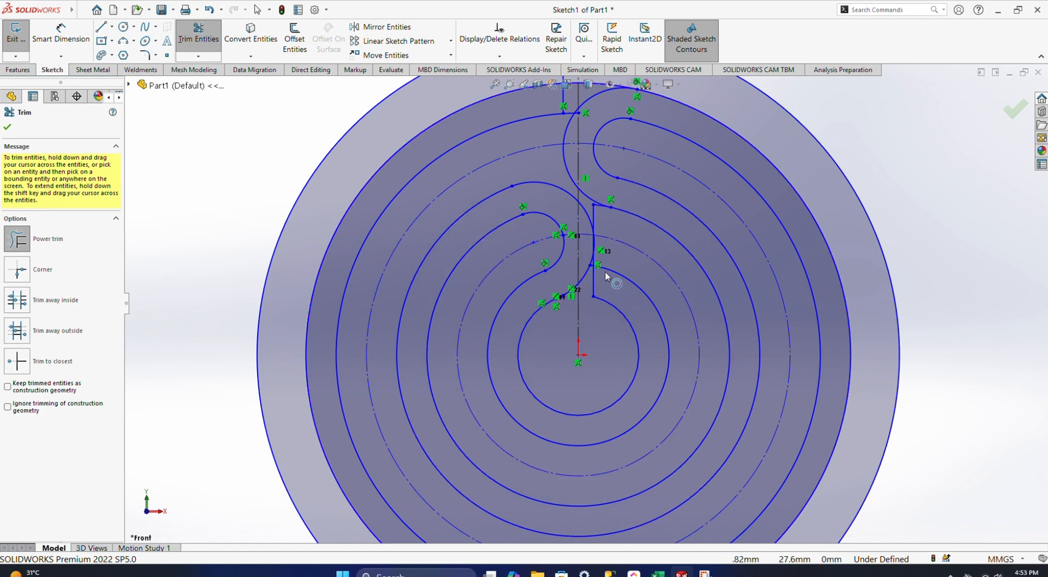
Step: Trim the right vertical line between the inner construction circle and the 30 mm radius circle, plus that circle's stub left of the line
scroll(605, 277, down, 8)
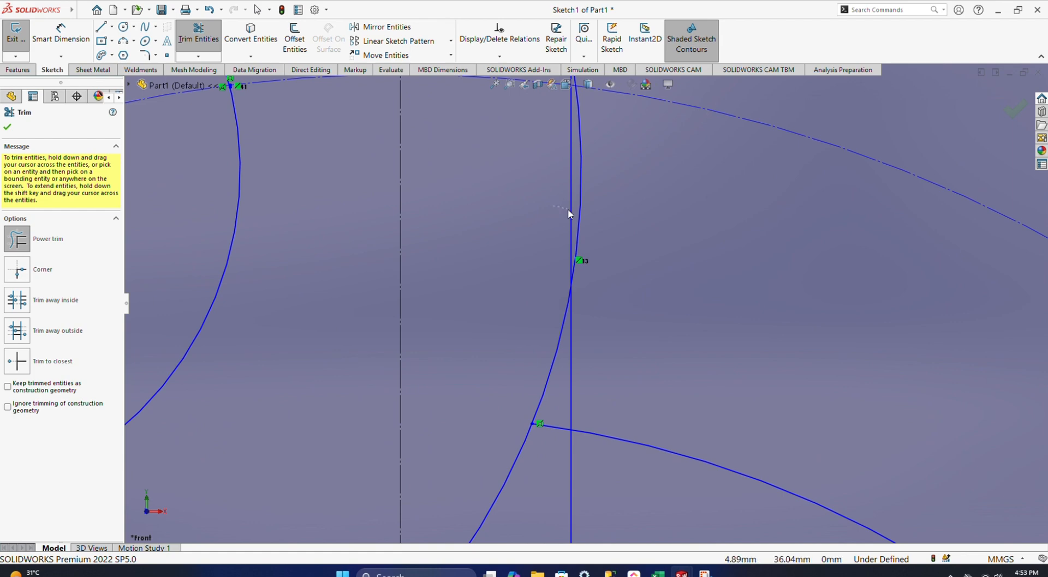
scroll(559, 256, up, 5)
drag(610, 316, 584, 322)
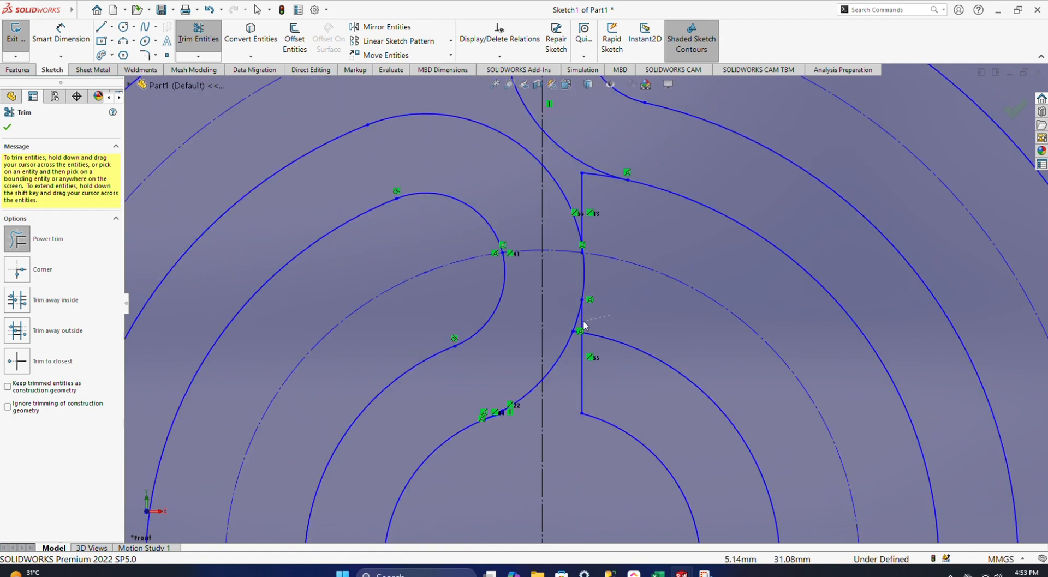
scroll(581, 326, down, 6)
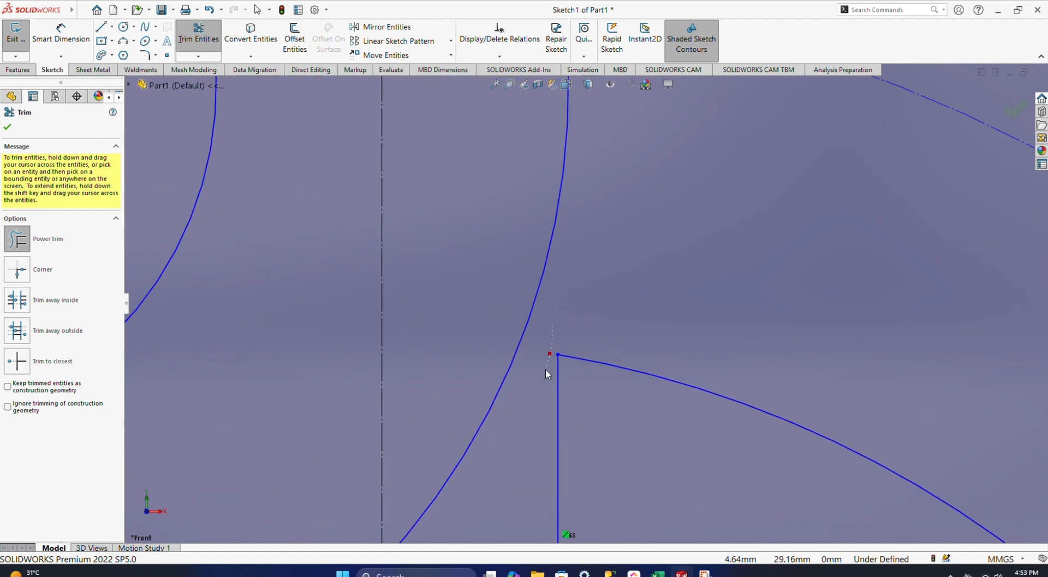
scroll(546, 369, up, 8)
Step: Trim the innermost circle's stub beyond its tangent point with the large inner arc and the short vertical line remnant beside it
scroll(552, 352, down, 6)
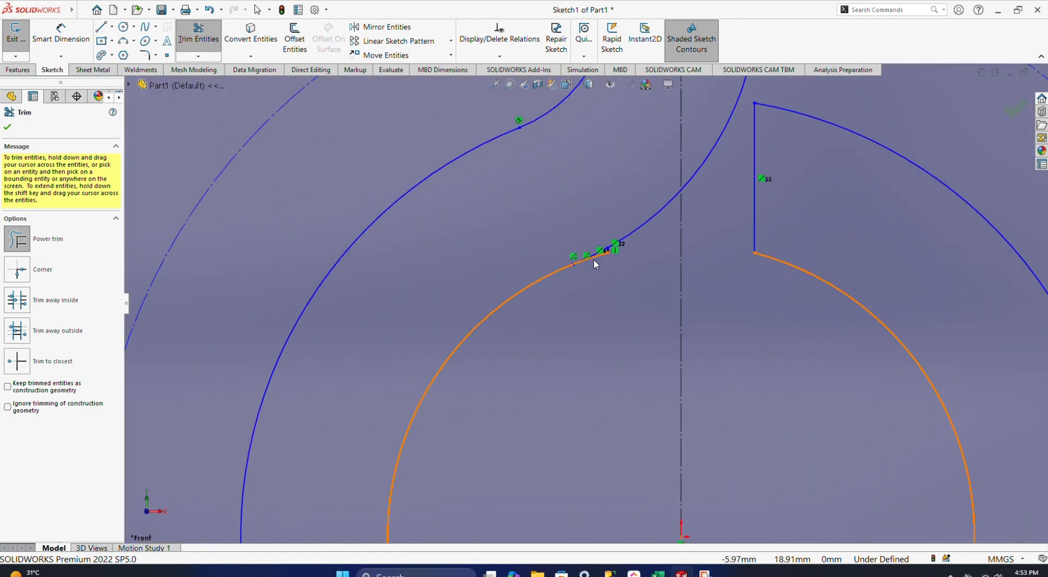
scroll(593, 261, down, 5)
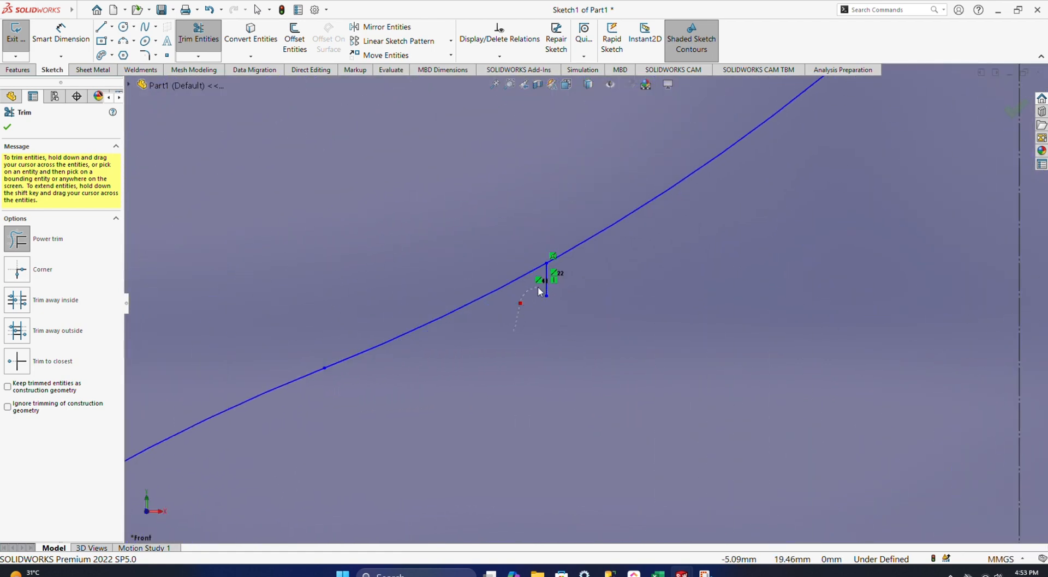
scroll(560, 360, up, 8)
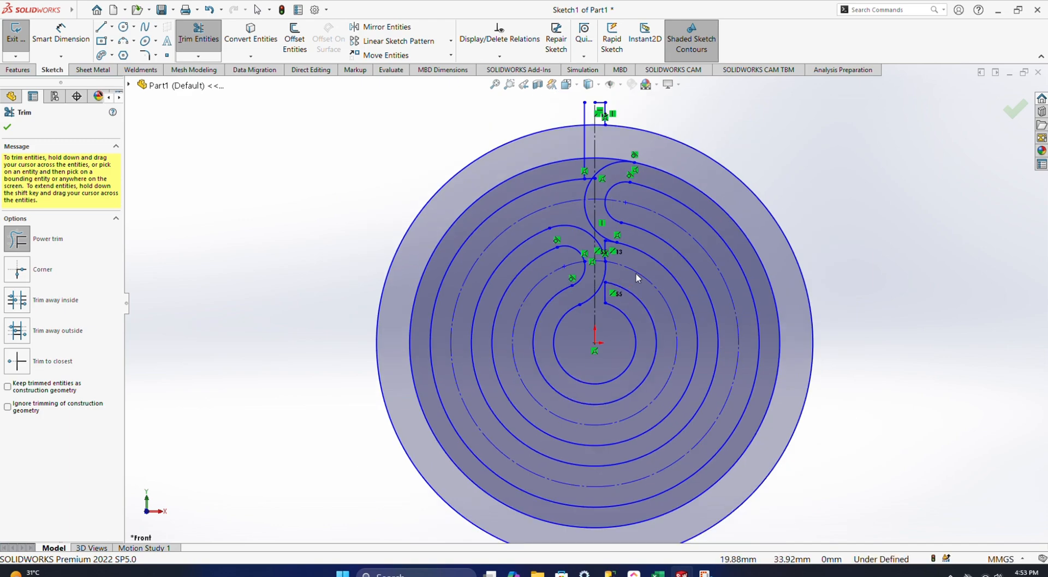
Step: Trim the right vertical line above the inner construction circle and the 50 mm radius circle's stub beyond the upper arc's tangent point
scroll(600, 257, down, 5)
scroll(589, 242, down, 8)
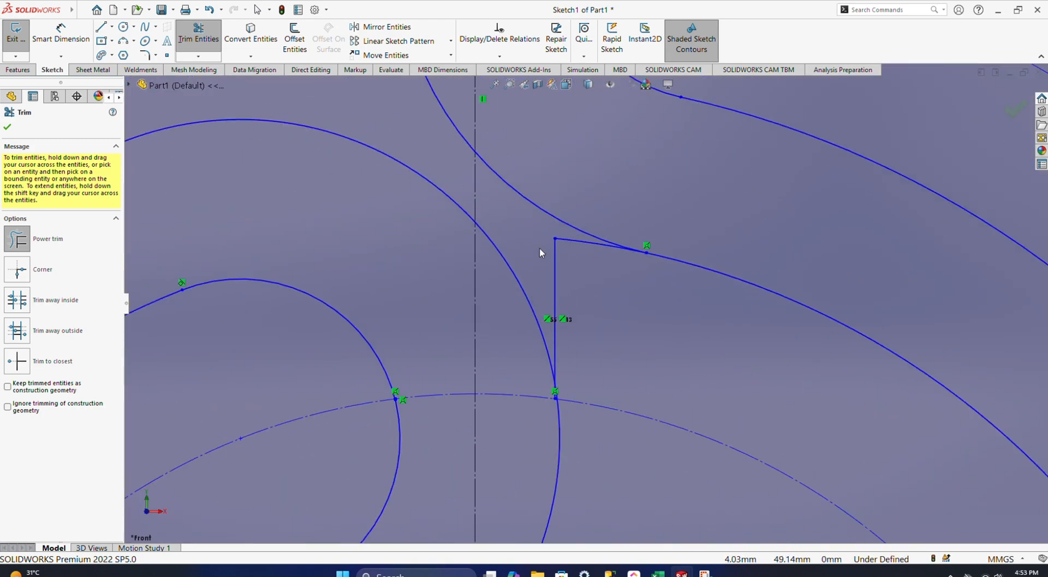
scroll(572, 238, up, 8)
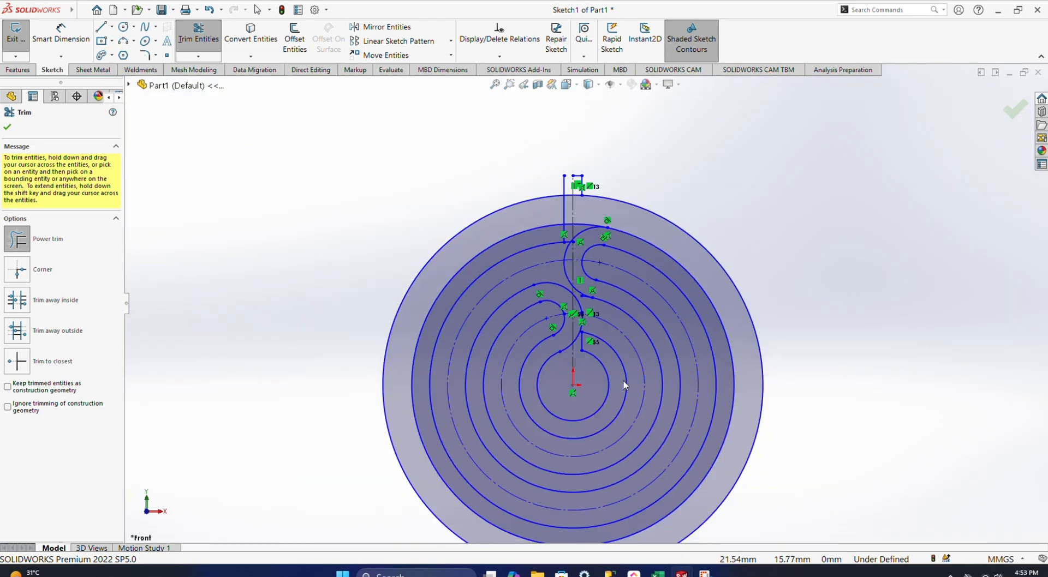
scroll(580, 285, down, 6)
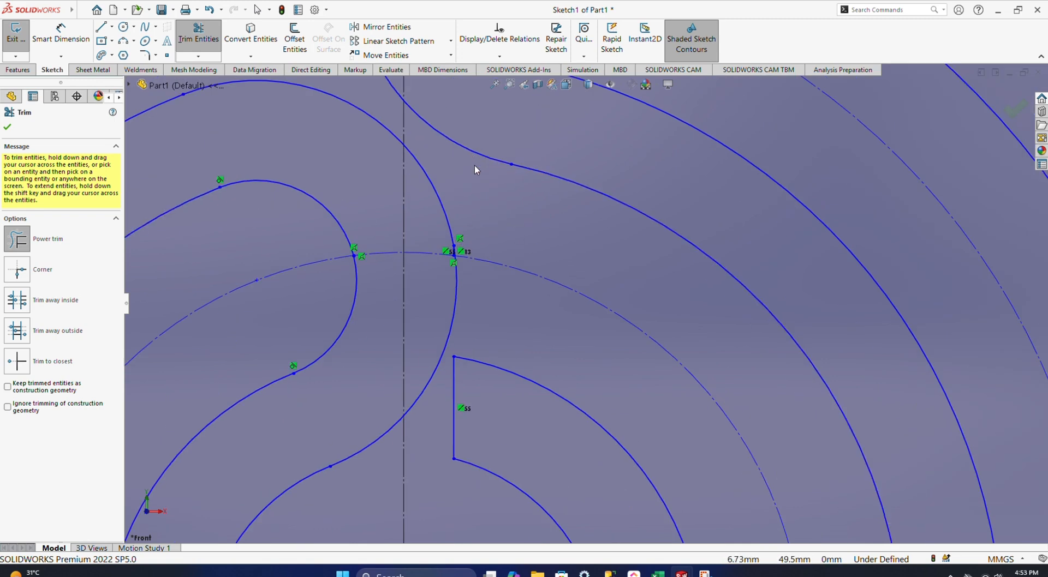
scroll(542, 303, up, 8)
Step: Trim the 80 mm radius circle's stub right of the left vertical line and the slot's top and right edges above the outer circle
scroll(548, 238, down, 8)
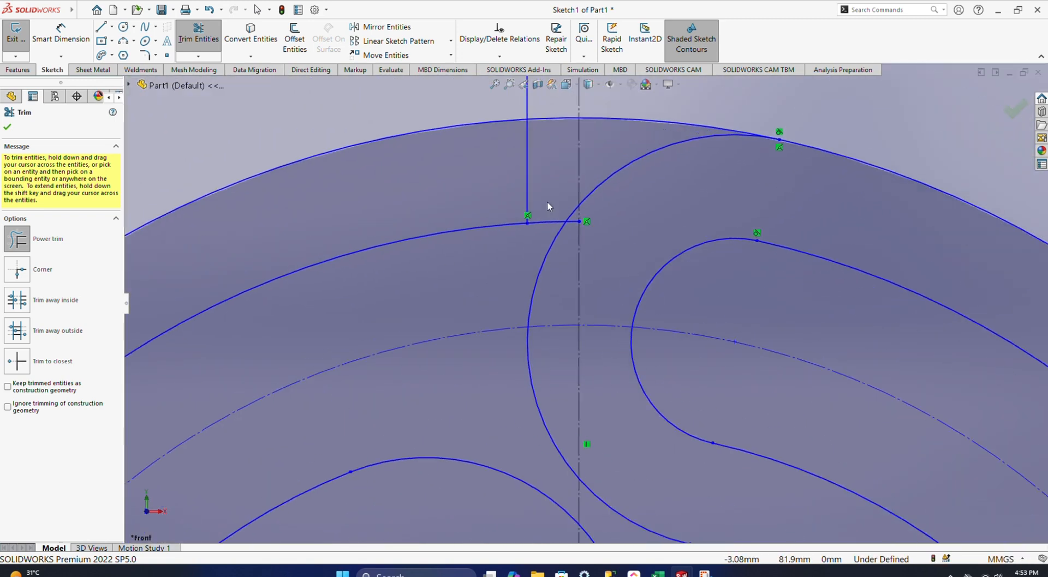
click(573, 222)
scroll(615, 349, up, 5)
scroll(611, 327, down, 3)
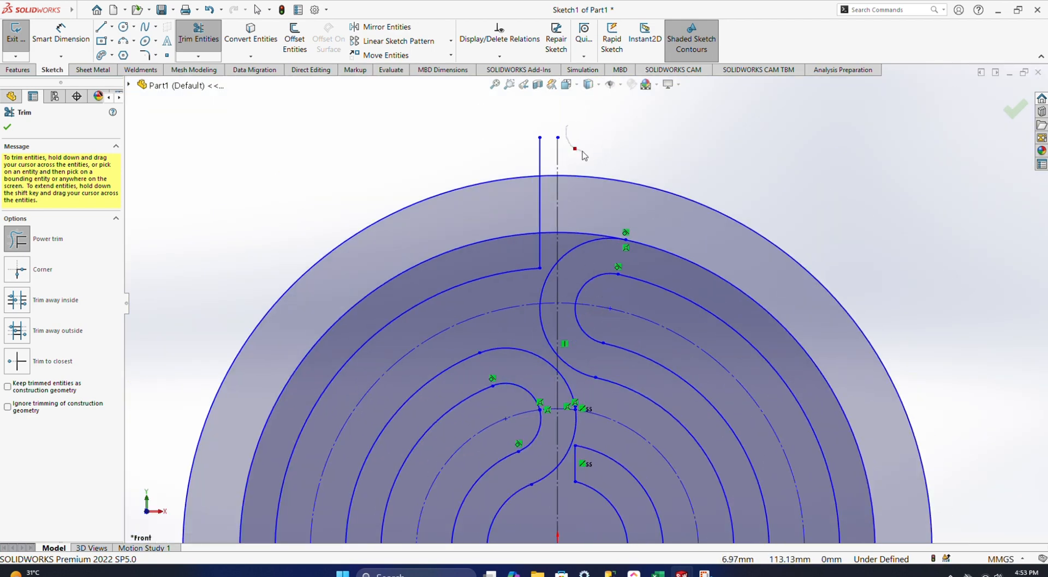
Step: Trim the left vertical line above the 90 mm radius circle, and that circle between the line and the upper large arc
click(539, 216)
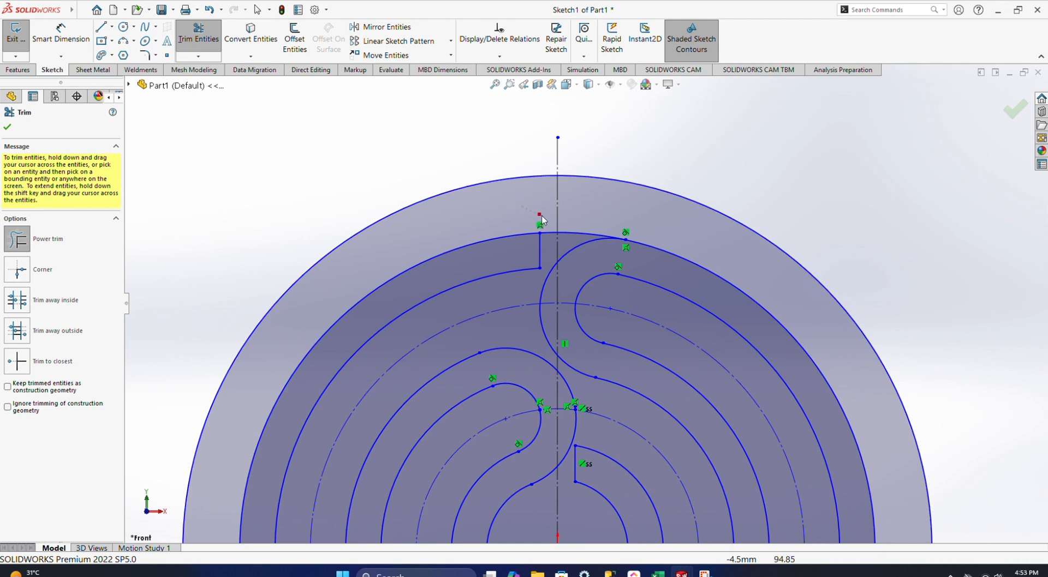
click(574, 238)
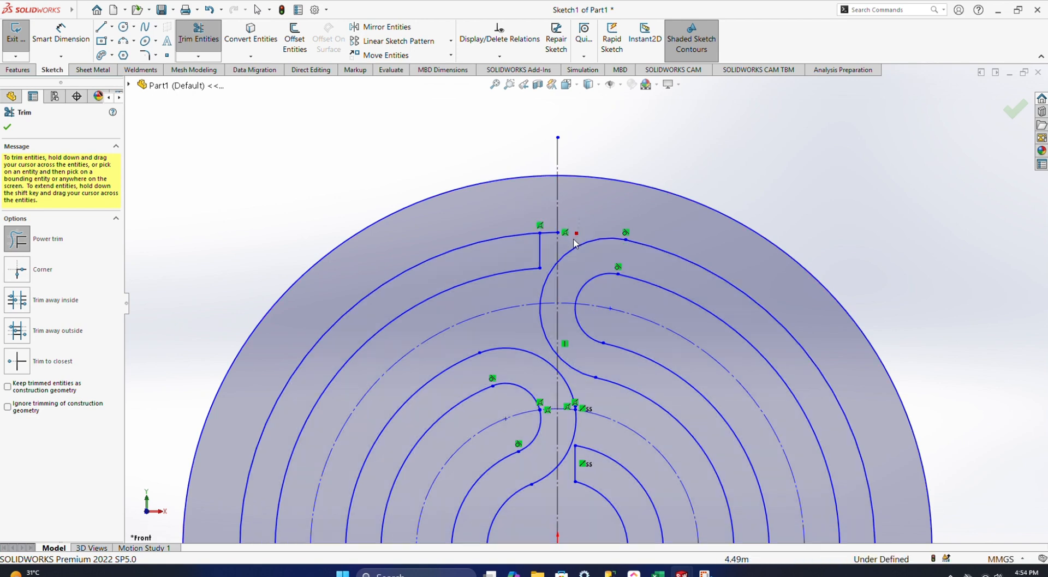
click(551, 243)
scroll(588, 427, up, 5)
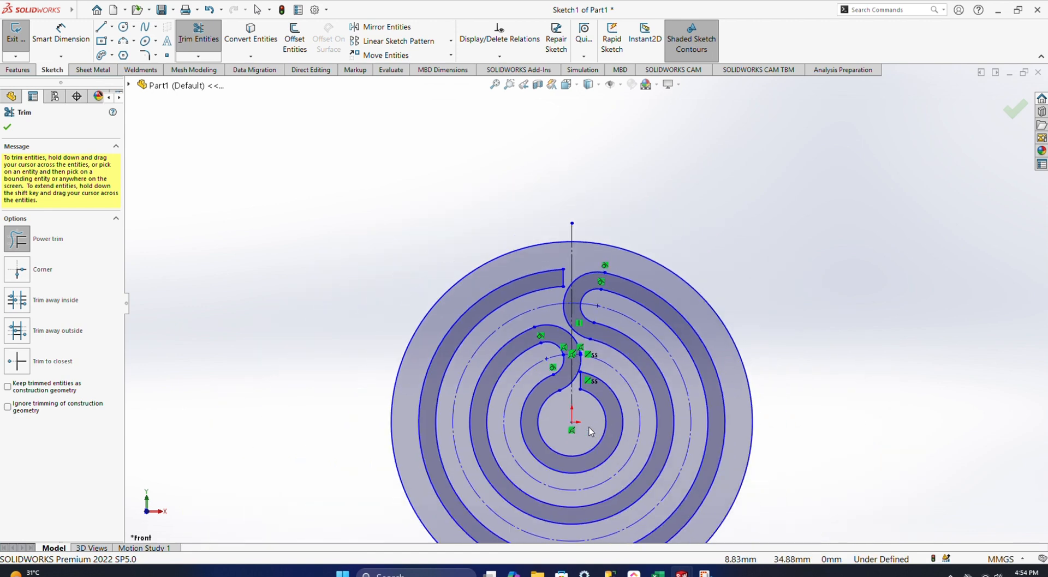
scroll(587, 457, down, 3)
scroll(575, 434, up, 4)
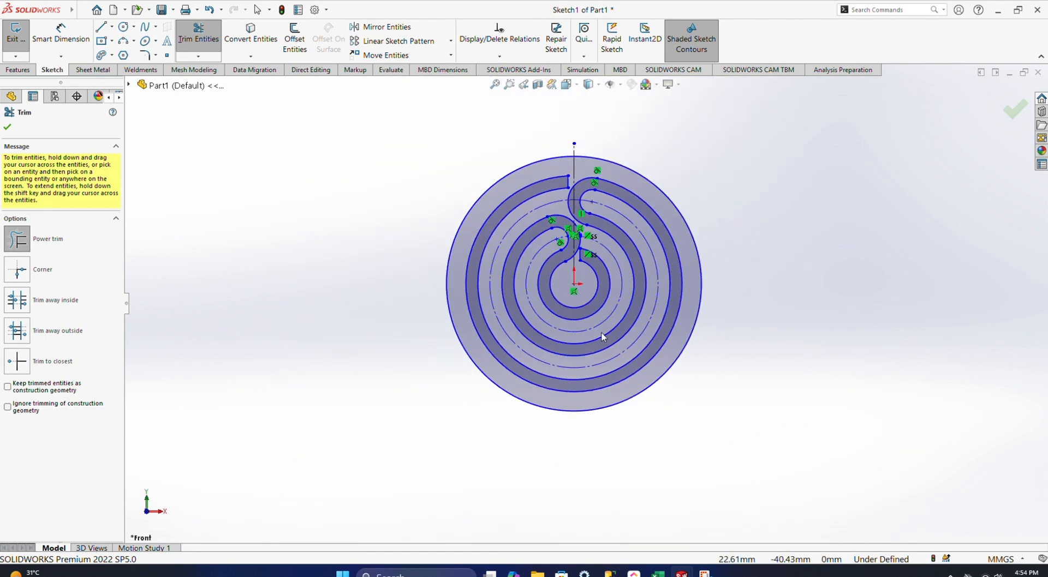
scroll(576, 338, down, 3)
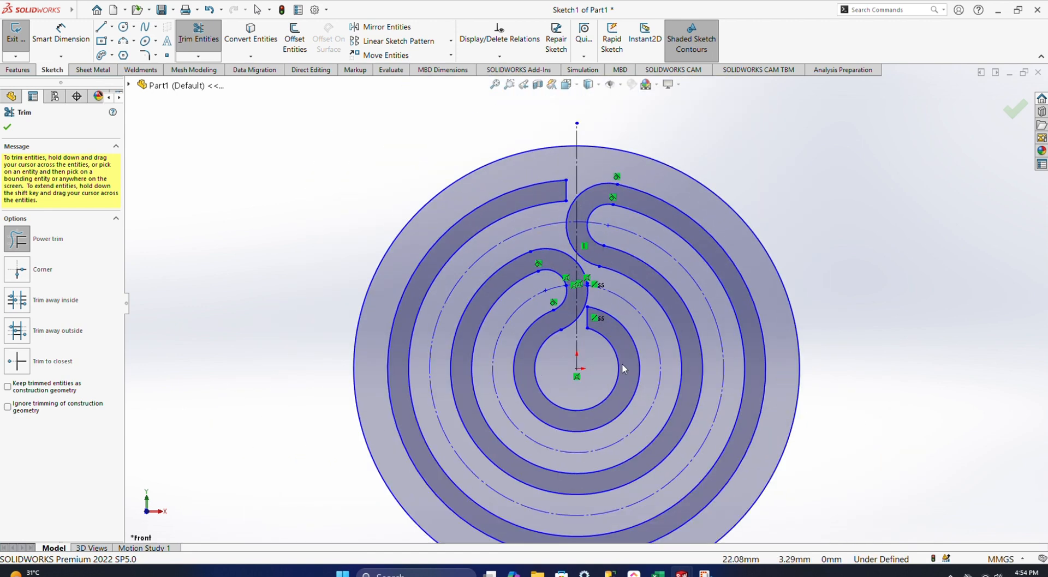
Step: Draw a circle of about 5 mm radius centred on the outer groove's vertical end line, through that line's upper endpoint
scroll(573, 218, down, 5)
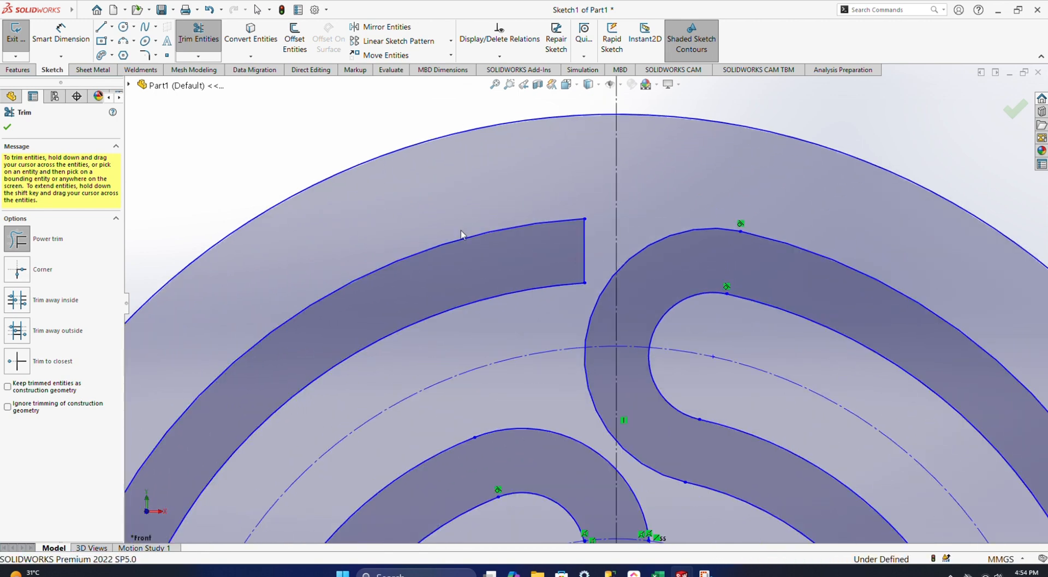
click(8, 129)
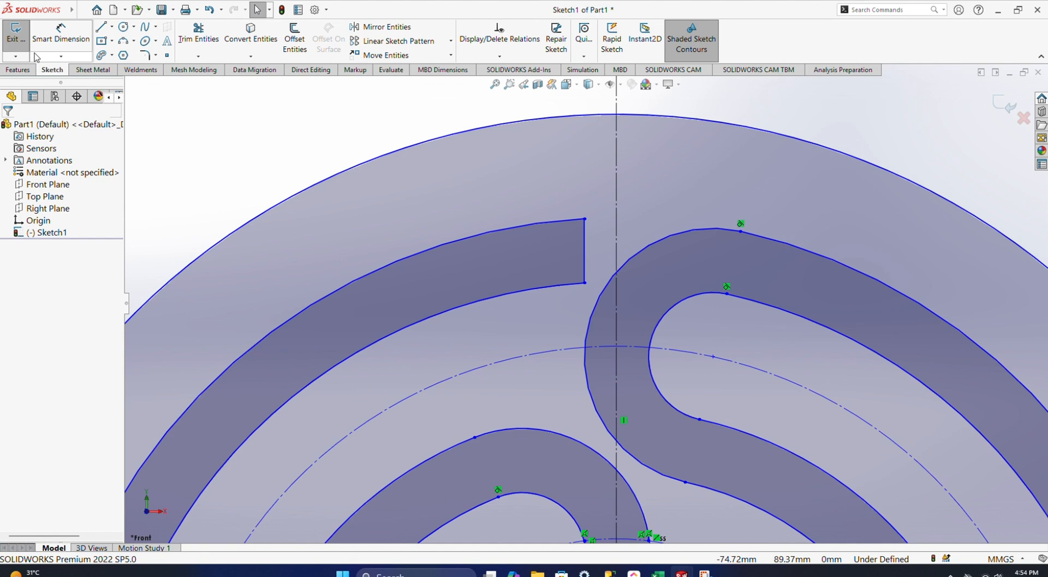
click(124, 27)
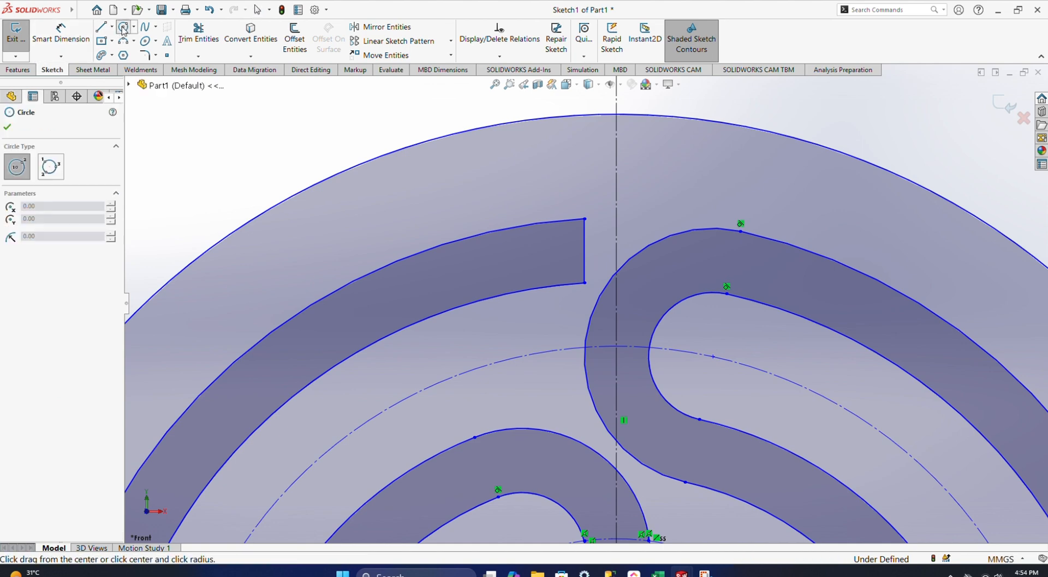
click(584, 251)
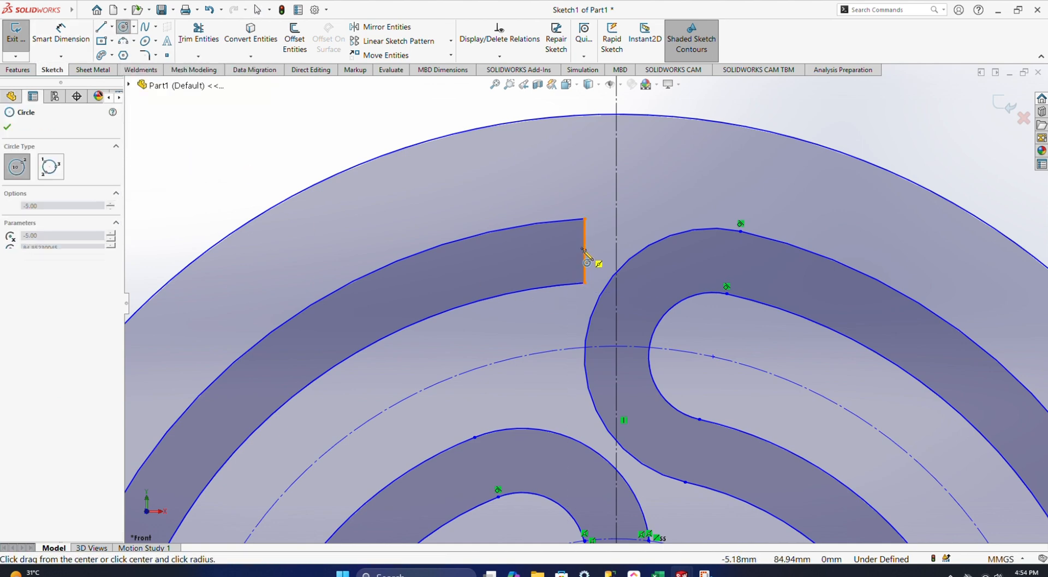
click(585, 219)
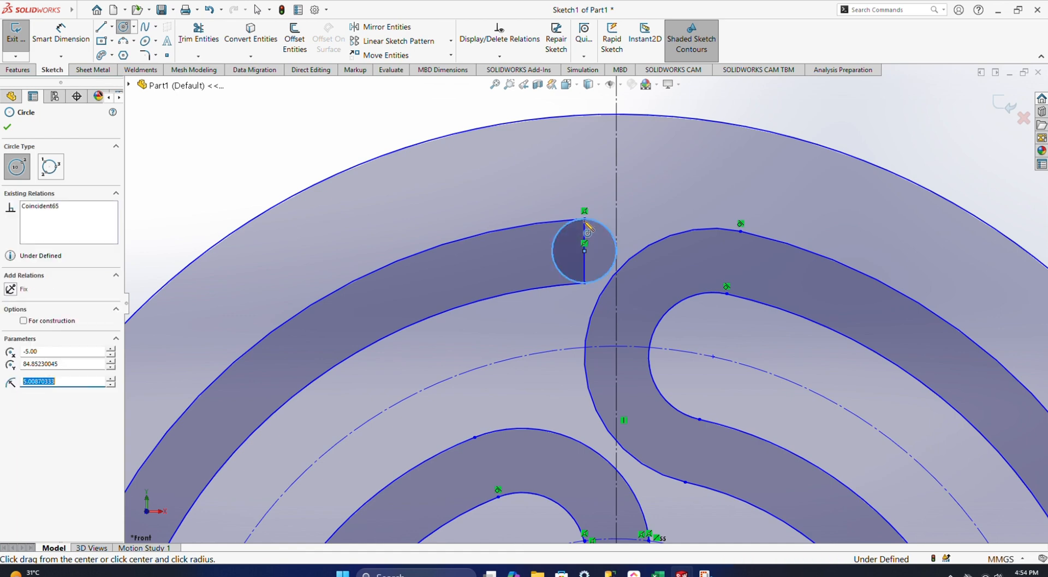
scroll(595, 322, up, 8)
scroll(600, 333, down, 3)
scroll(601, 331, down, 5)
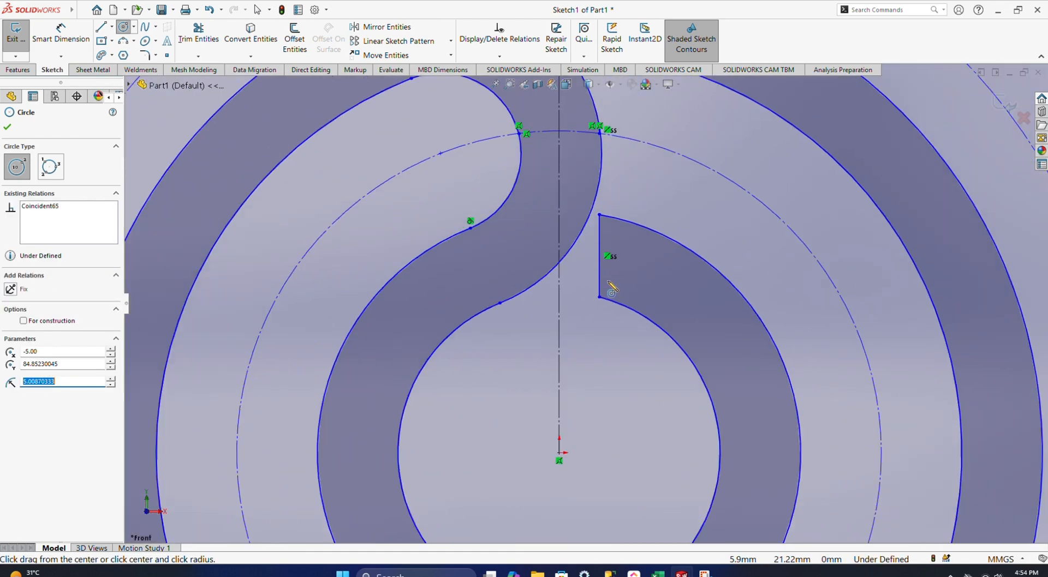
click(599, 256)
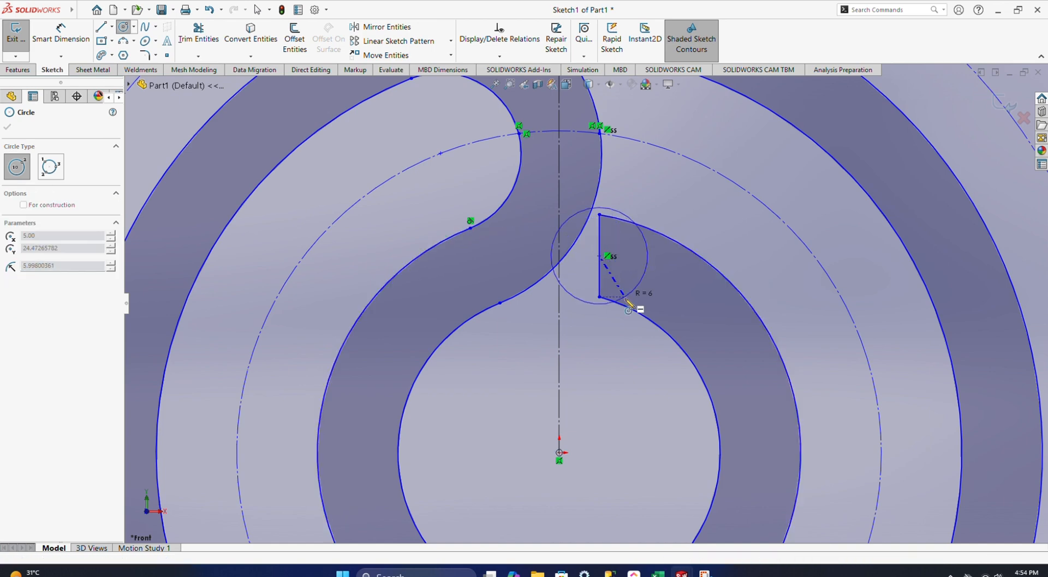
right_click(612, 254)
click(615, 356)
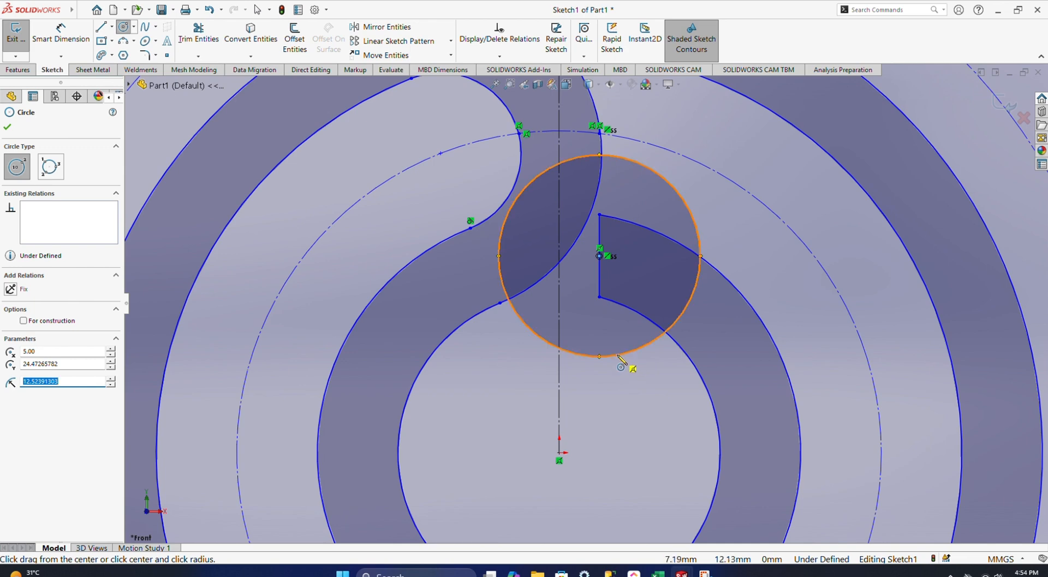
click(7, 129)
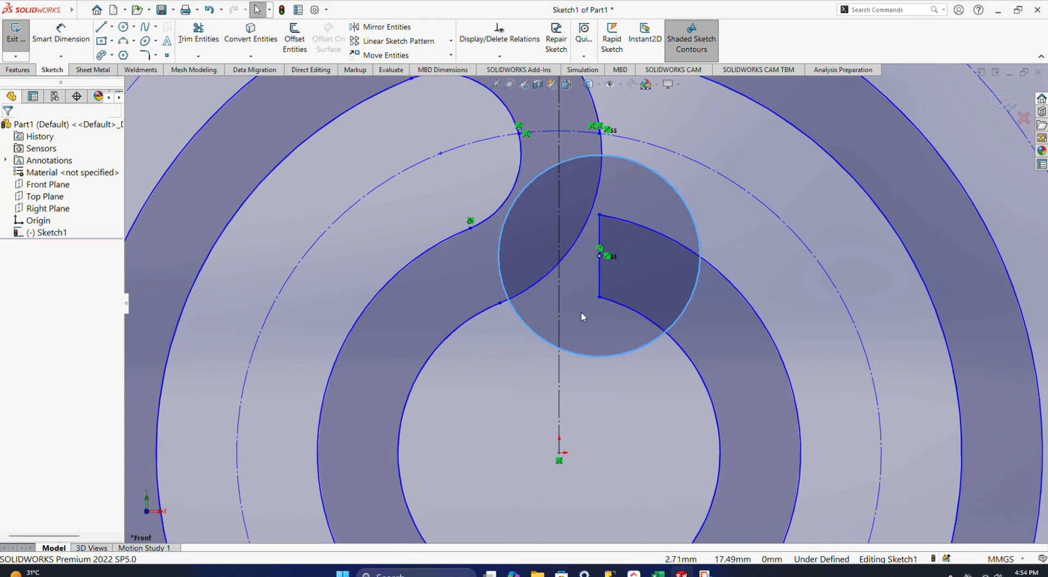
click(607, 357)
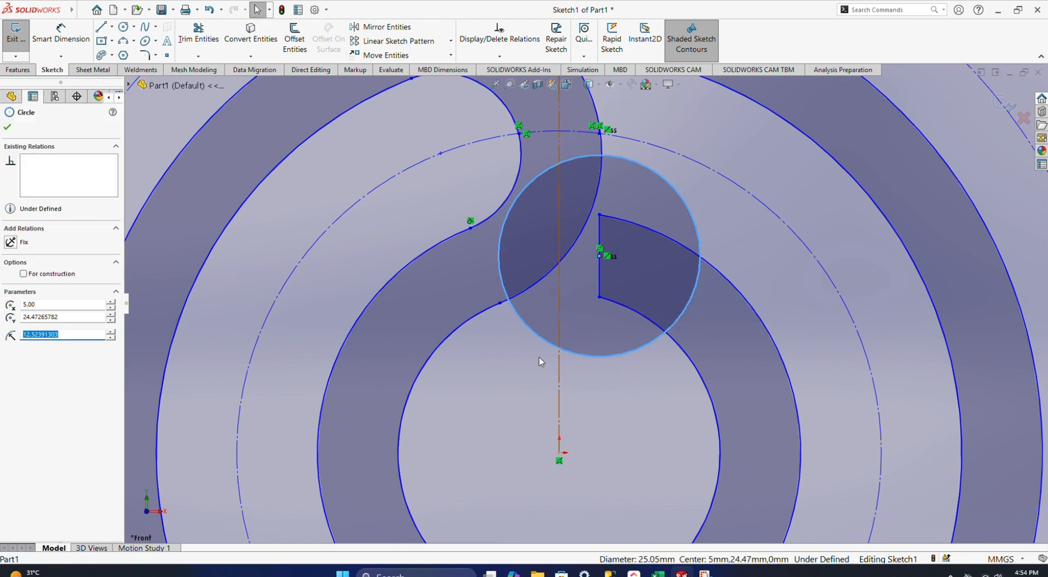
click(8, 124)
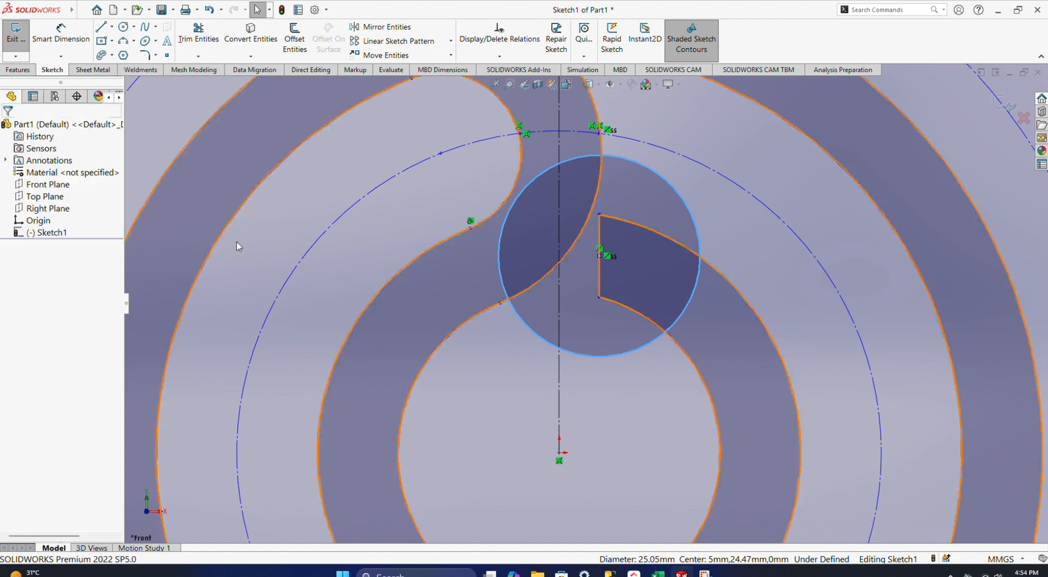
click(601, 357)
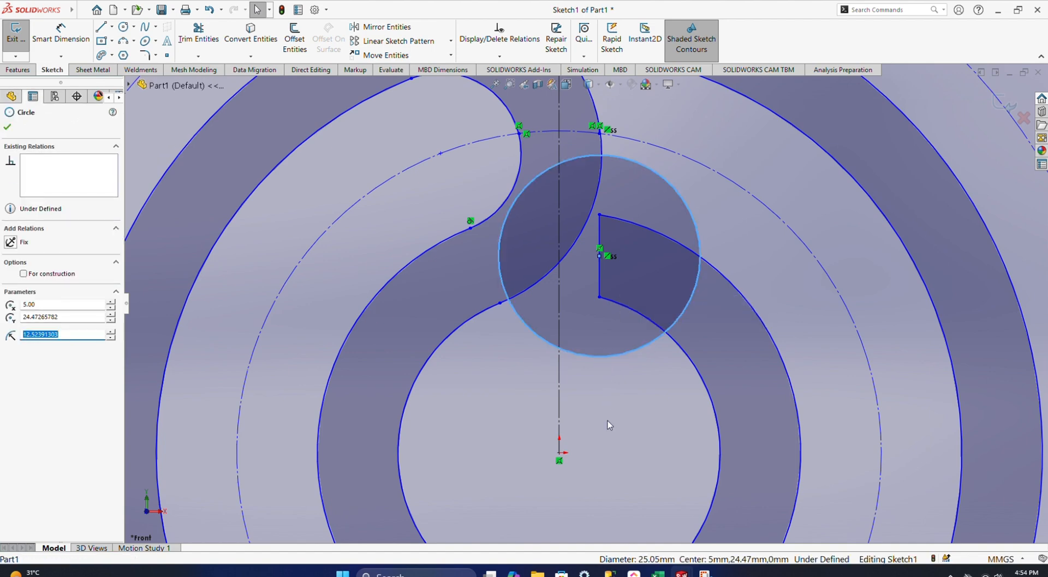
key(Delete)
Step: Trim the vertical end line and the half of the small circle lying inside the outer groove to round its end
scroll(601, 382, up, 9)
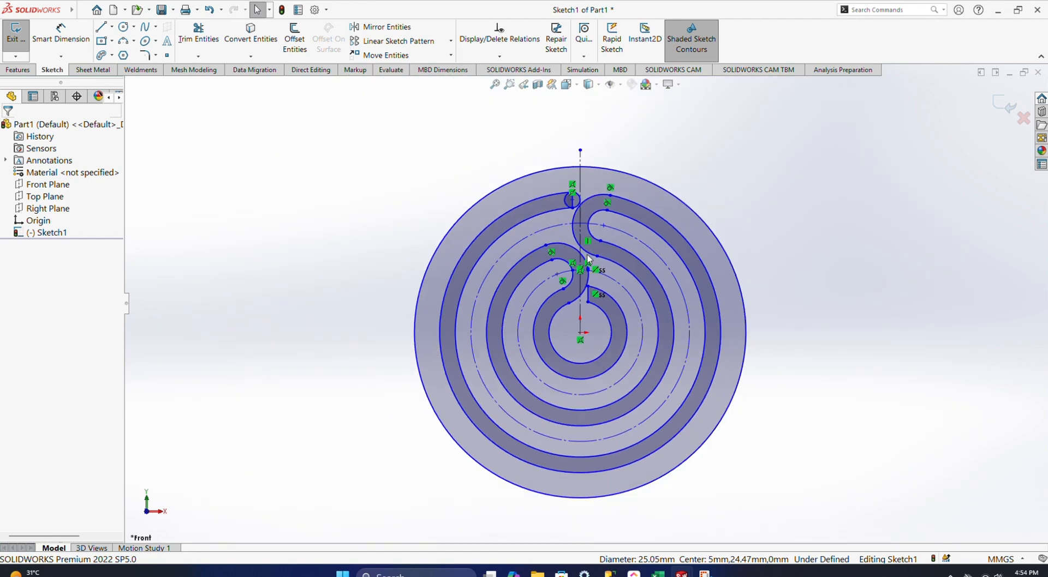
scroll(592, 160, down, 3)
click(198, 34)
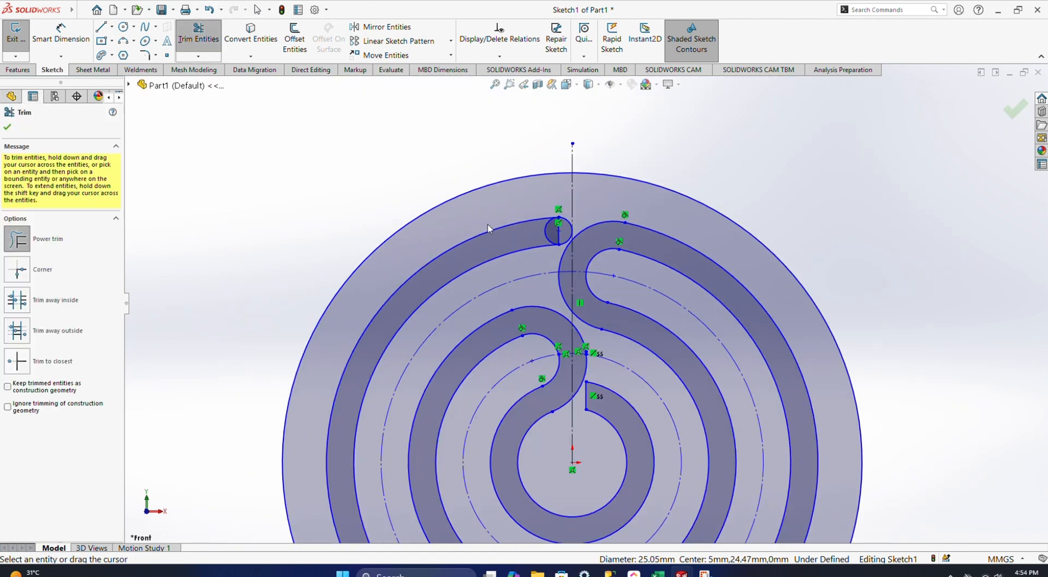
scroll(570, 226, up, 5)
scroll(571, 232, up, 3)
drag(409, 314, 516, 326)
scroll(516, 327, down, 6)
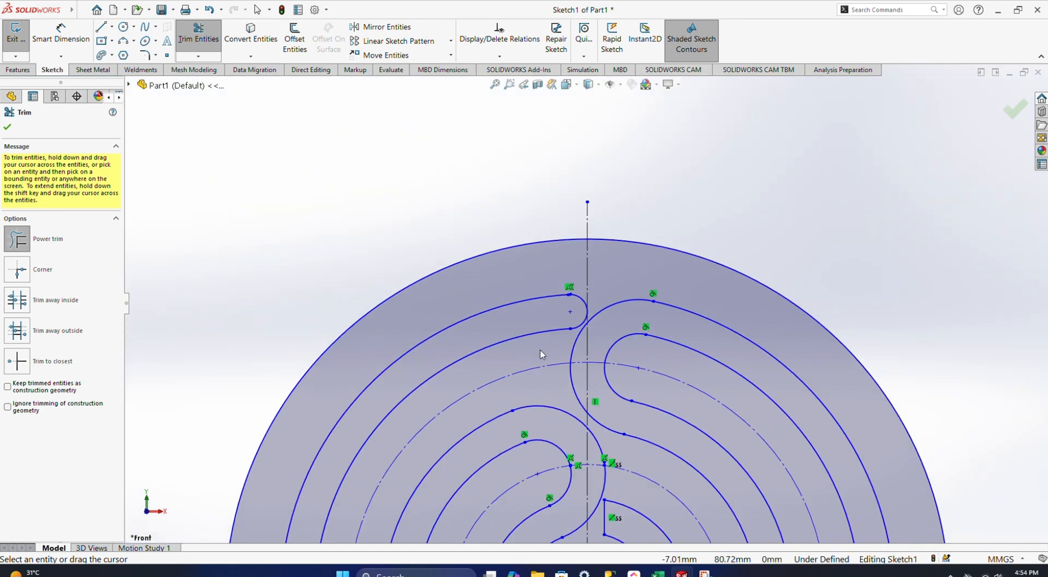
Step: Trim the tiny arc remnant overlapping the outer groove's upper edge beside its rounded end
scroll(617, 345, down, 2)
scroll(599, 328, up, 10)
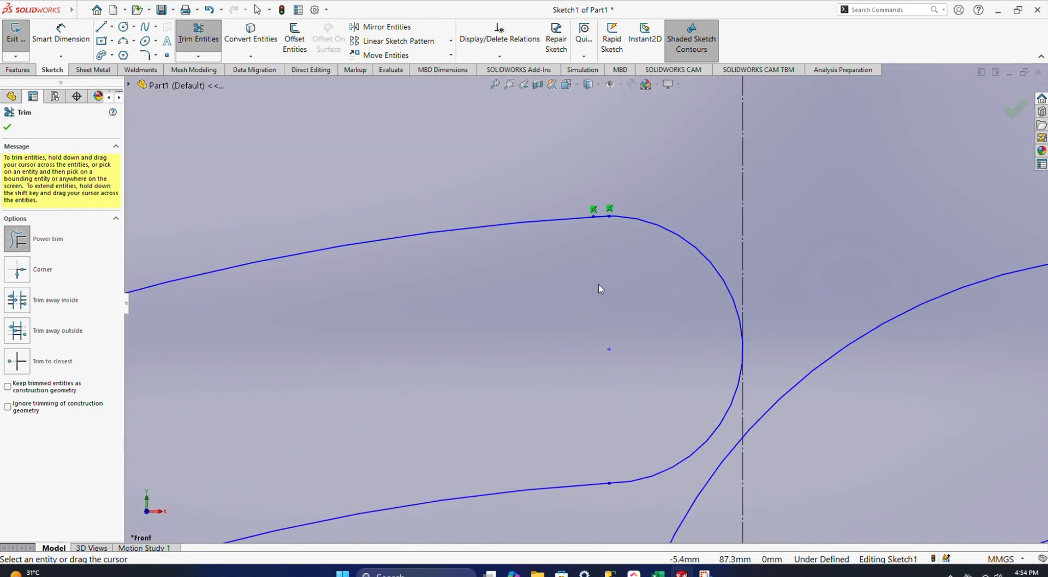
scroll(589, 164, up, 8)
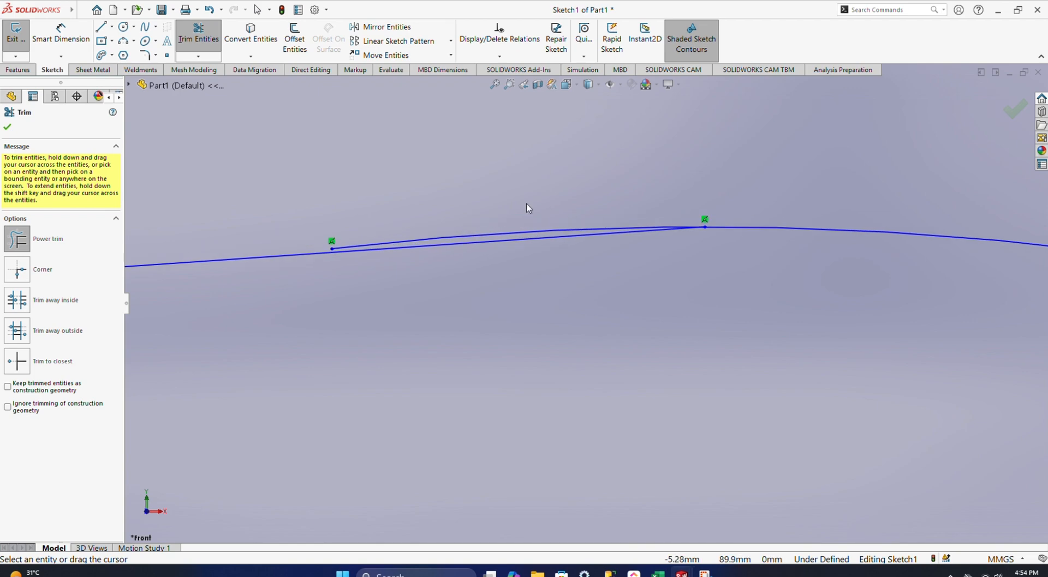
click(524, 235)
scroll(545, 323, down, 8)
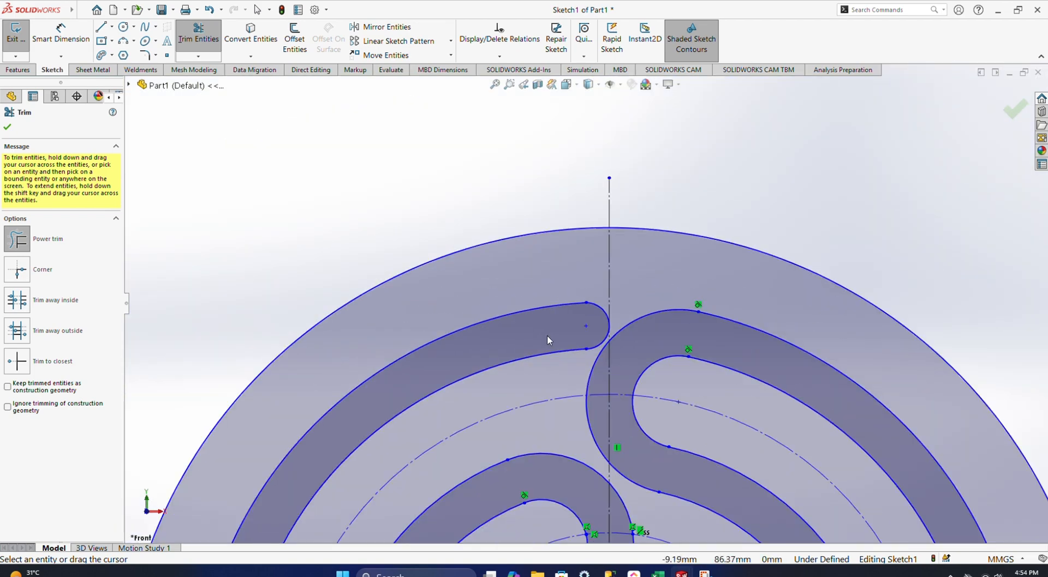
Step: Draw a 5 mm radius perimeter circle tangent to both edges of the innermost groove, beside its vertical end line
scroll(547, 335, down, 6)
scroll(588, 422, up, 8)
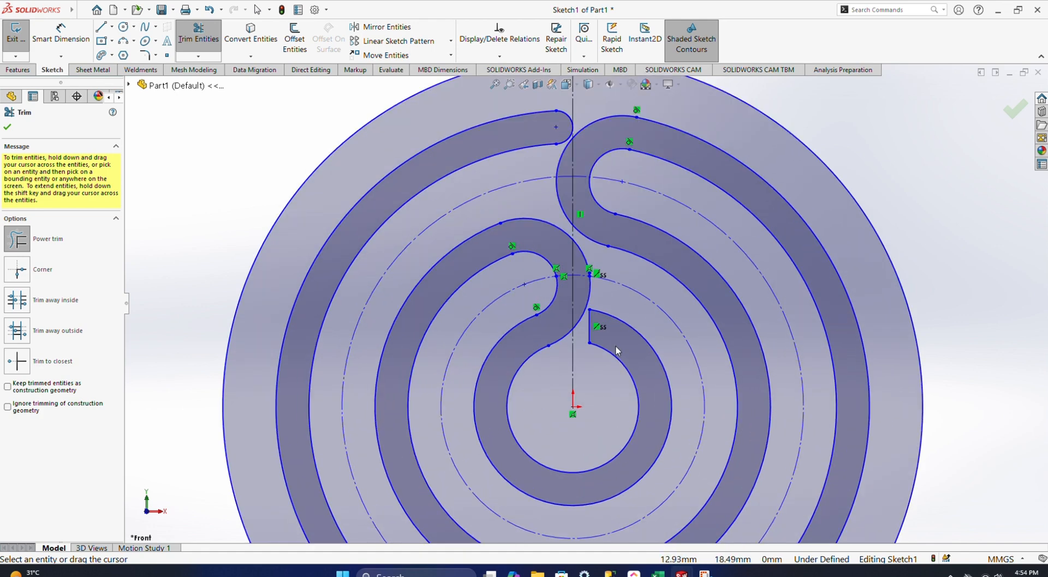
scroll(616, 346, up, 3)
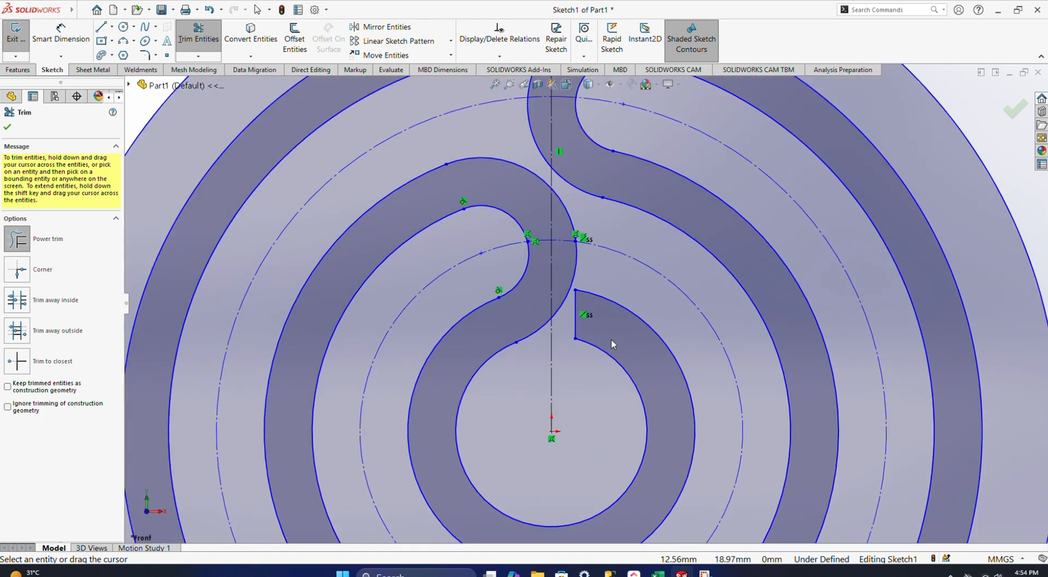
click(134, 28)
click(156, 47)
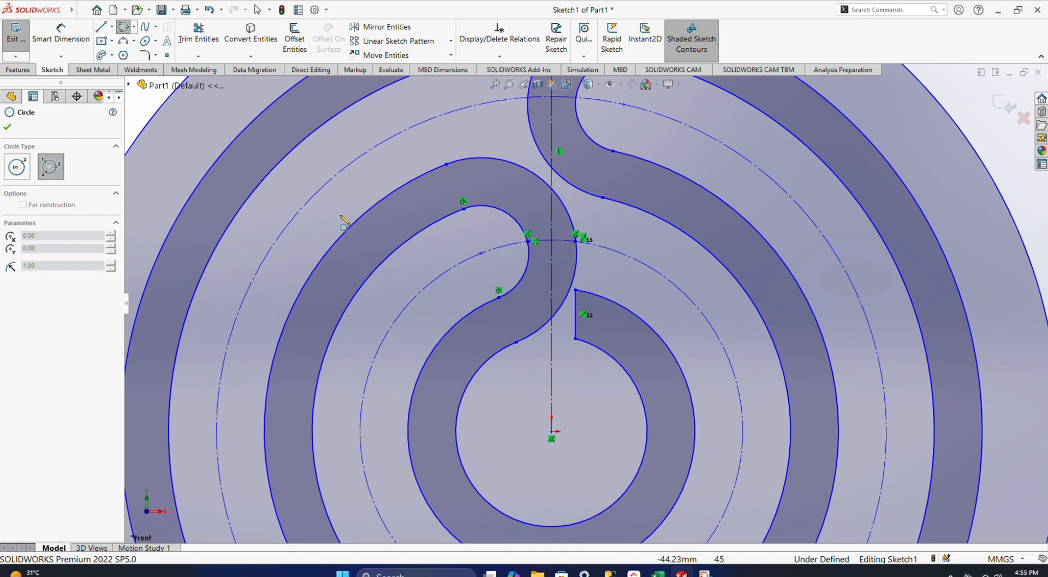
click(626, 312)
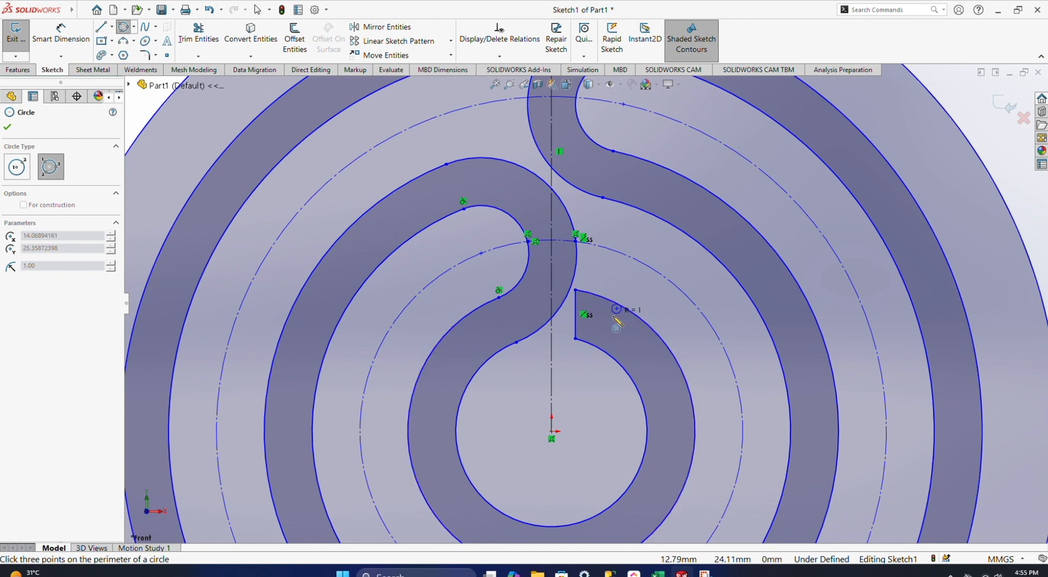
click(594, 348)
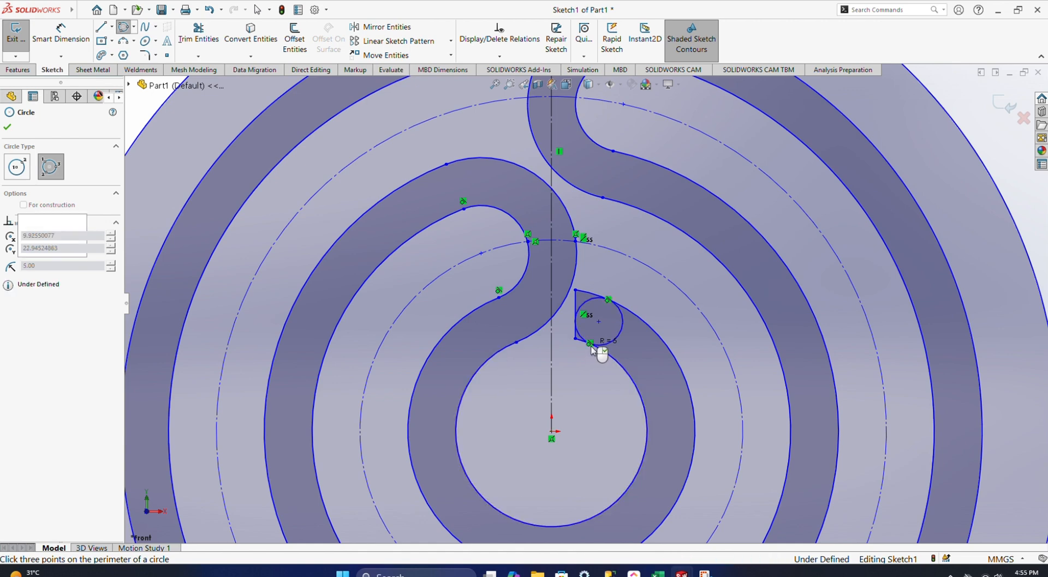
click(593, 356)
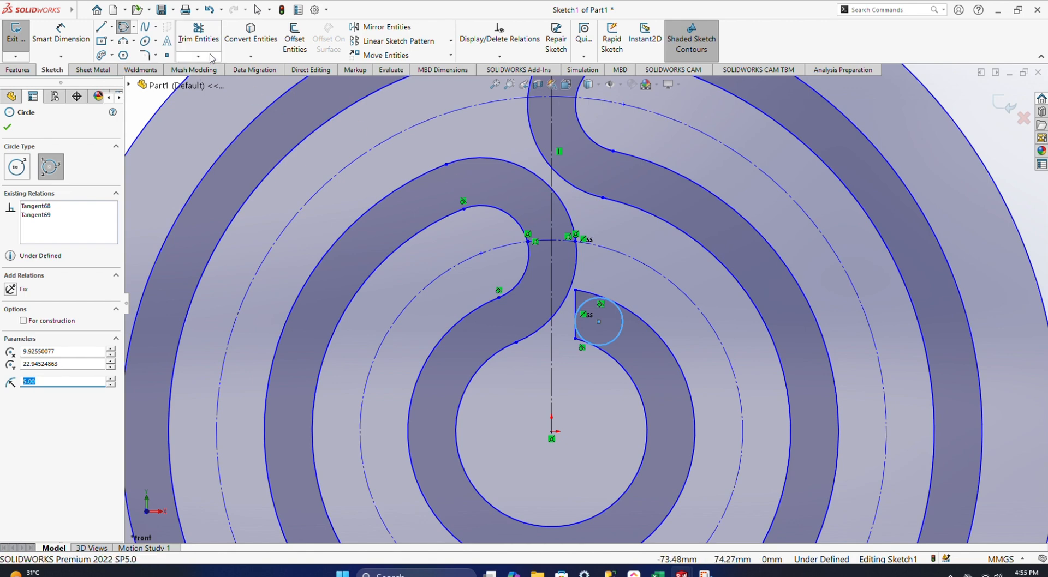
Step: Trim both innermost groove edges beyond their tangent points with the small circle, and remove the whole vertical end line
click(198, 34)
scroll(561, 329, down, 1)
scroll(561, 329, down, 4)
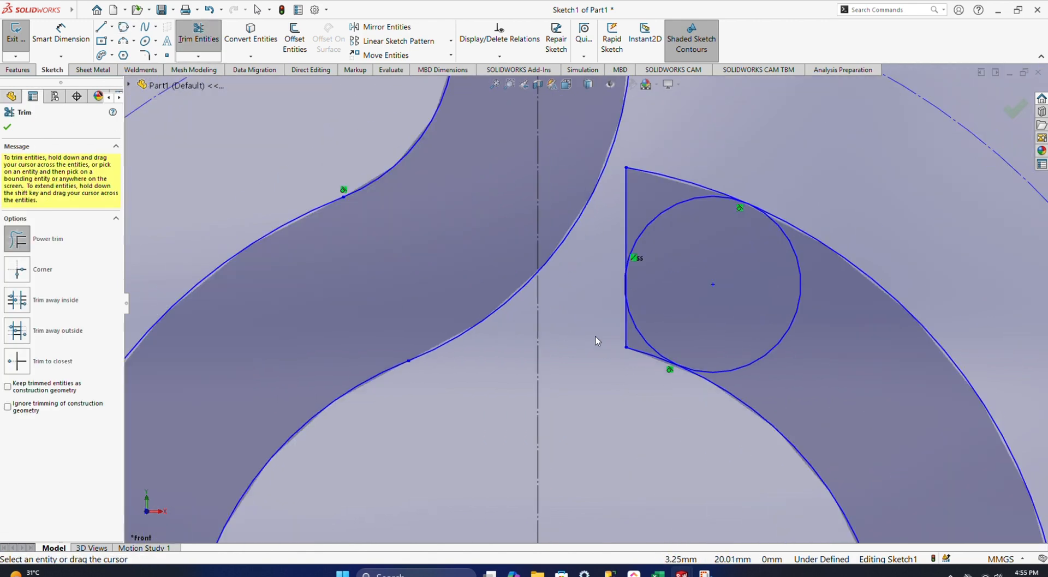
drag(604, 334, 629, 346)
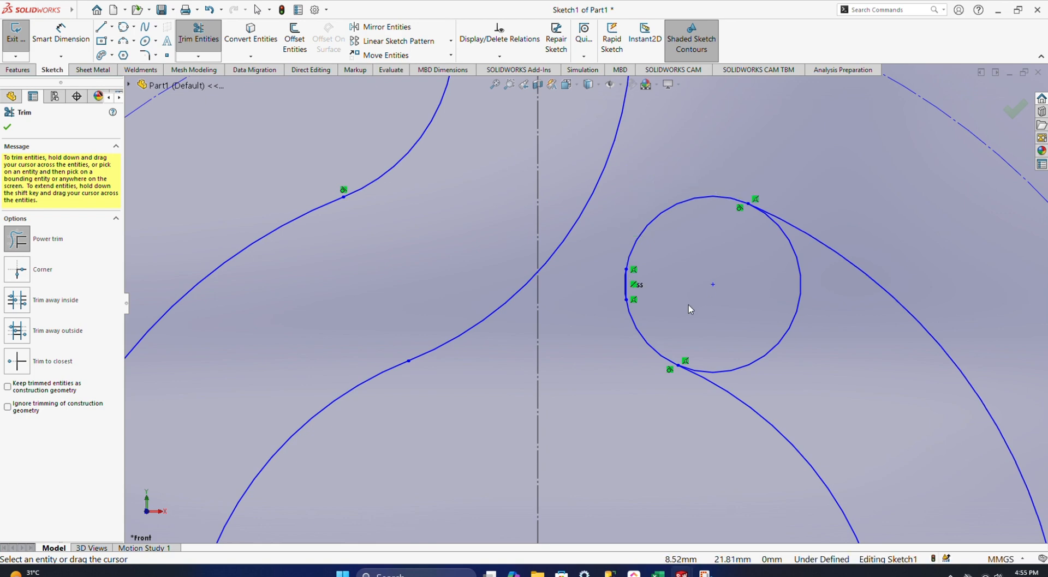
scroll(671, 302, down, 5)
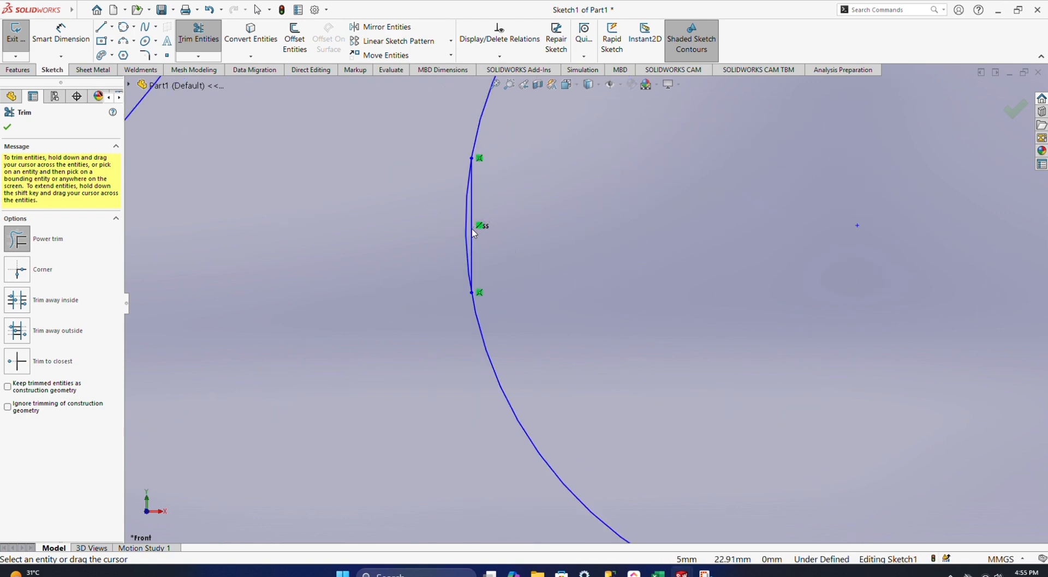
scroll(565, 304, up, 5)
scroll(709, 297, down, 3)
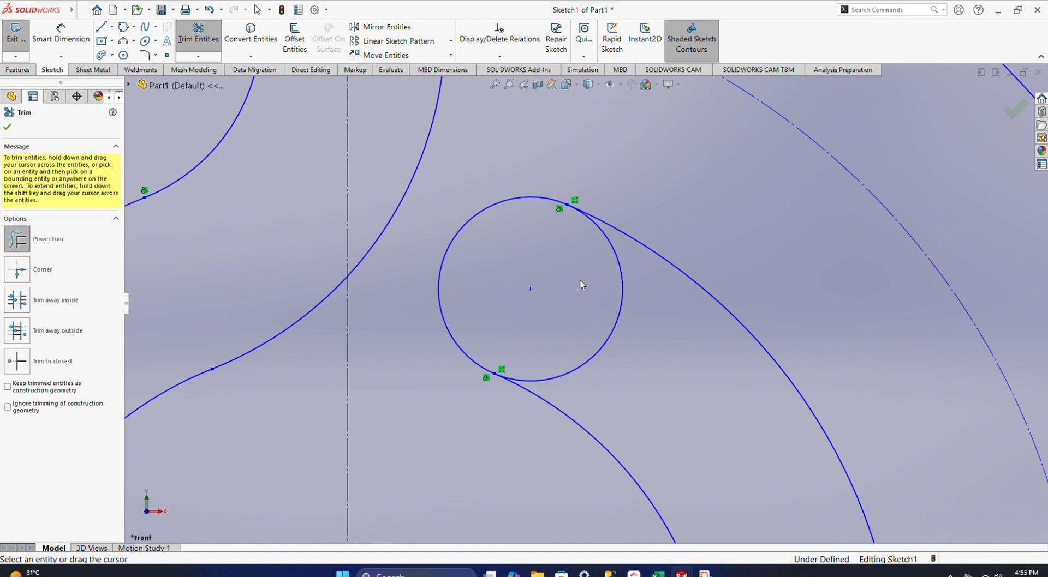
Step: Trim the half of the tangent circle lying inside the innermost groove to round its end, and finish trimming
drag(581, 281, 634, 328)
scroll(632, 348, up, 6)
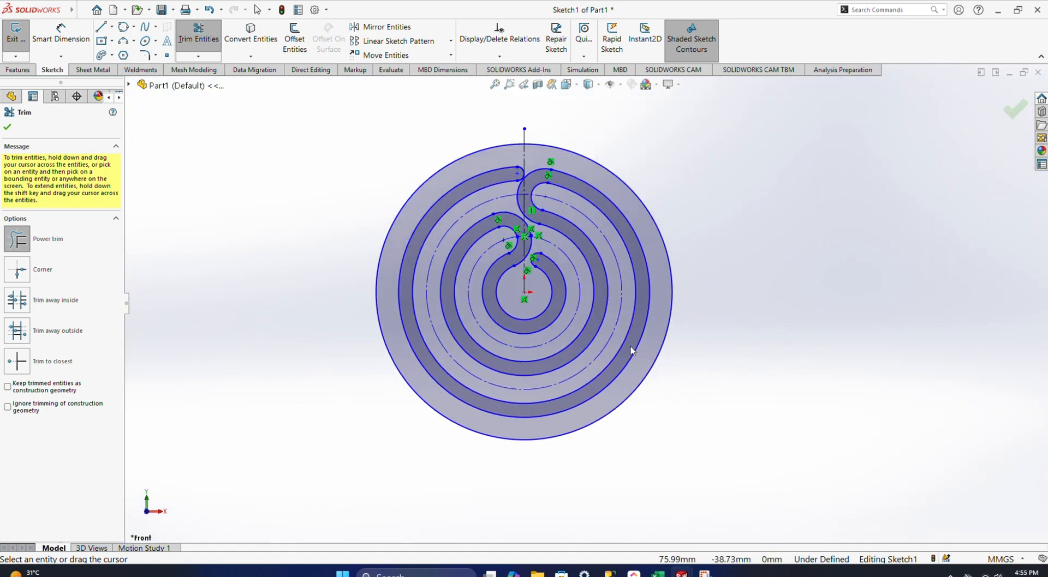
scroll(503, 165, down, 3)
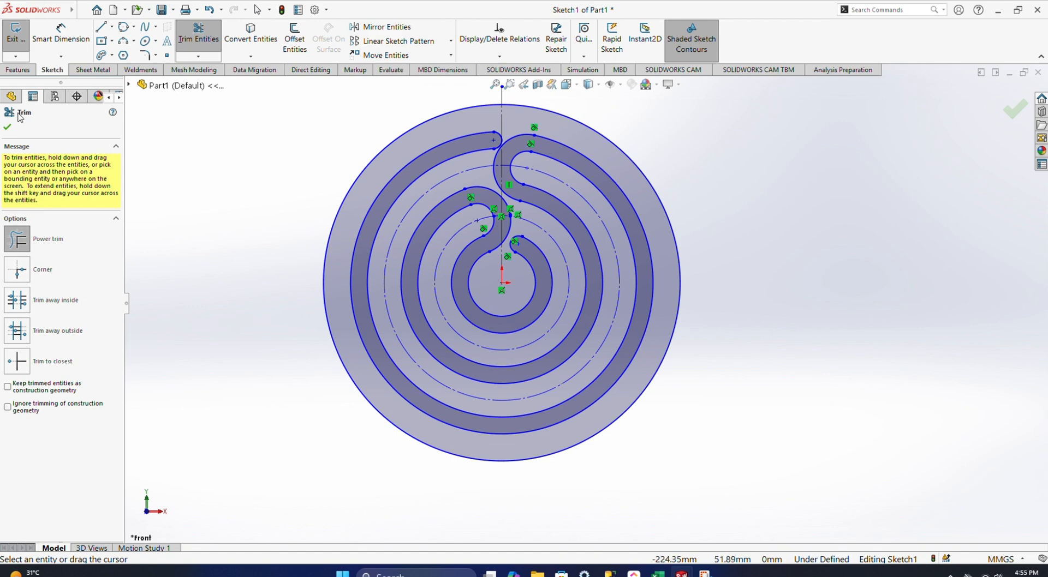
click(7, 127)
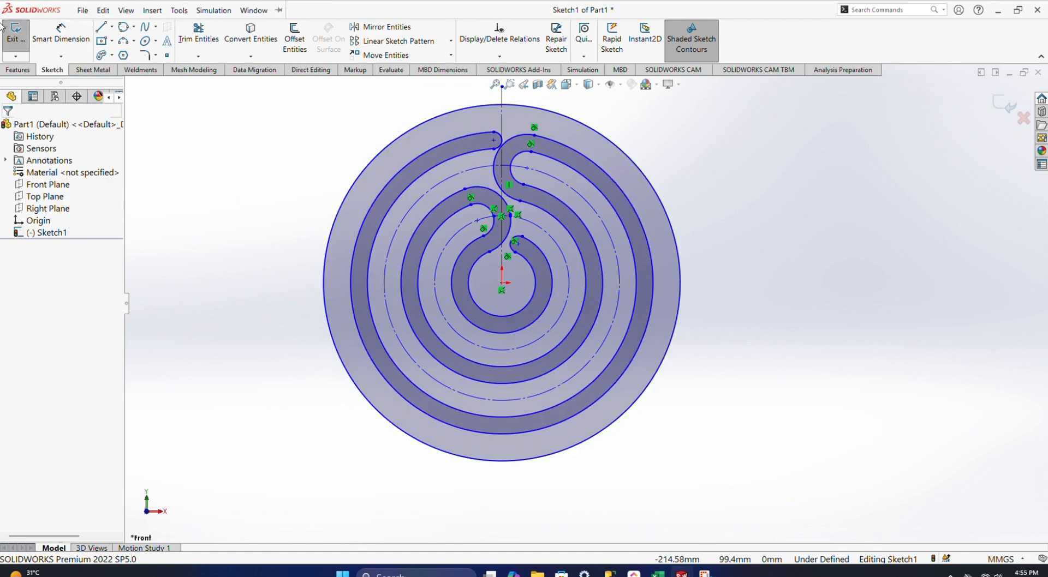
click(18, 70)
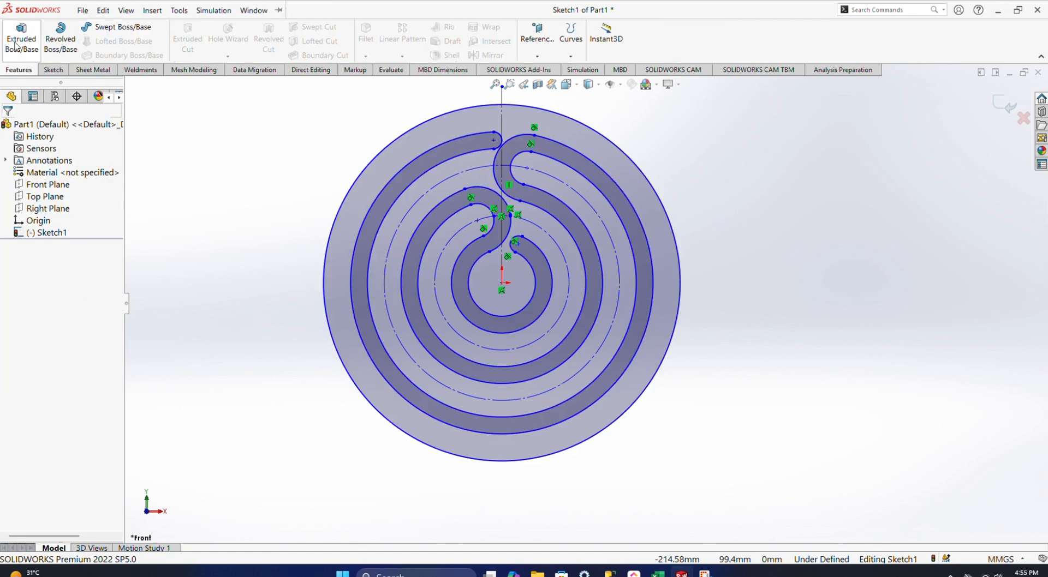
click(16, 46)
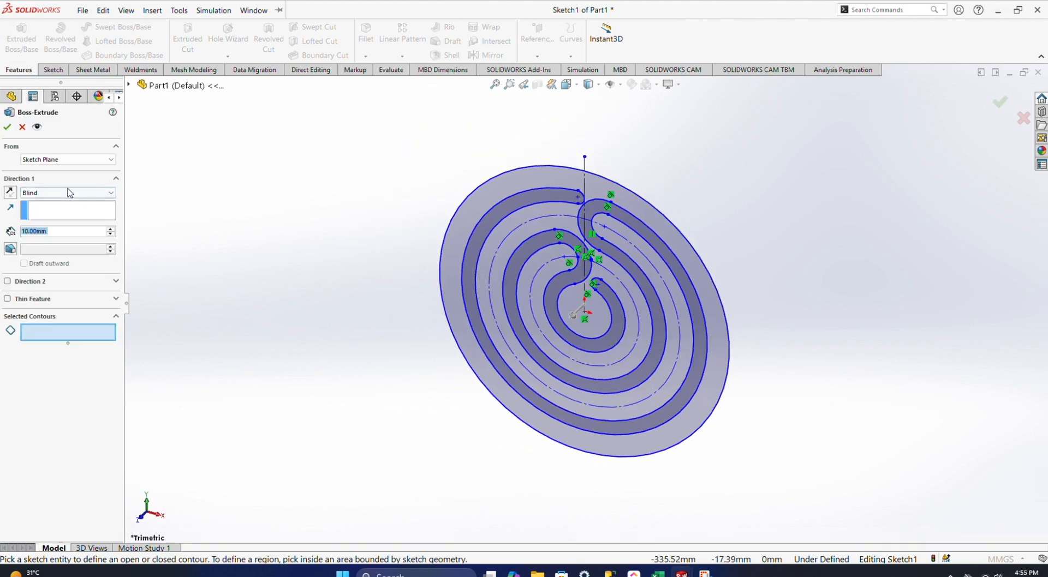
mouse_move(217, 239)
middle_down()
mouse_move(261, 225)
mouse_move(335, 287)
middle_up()
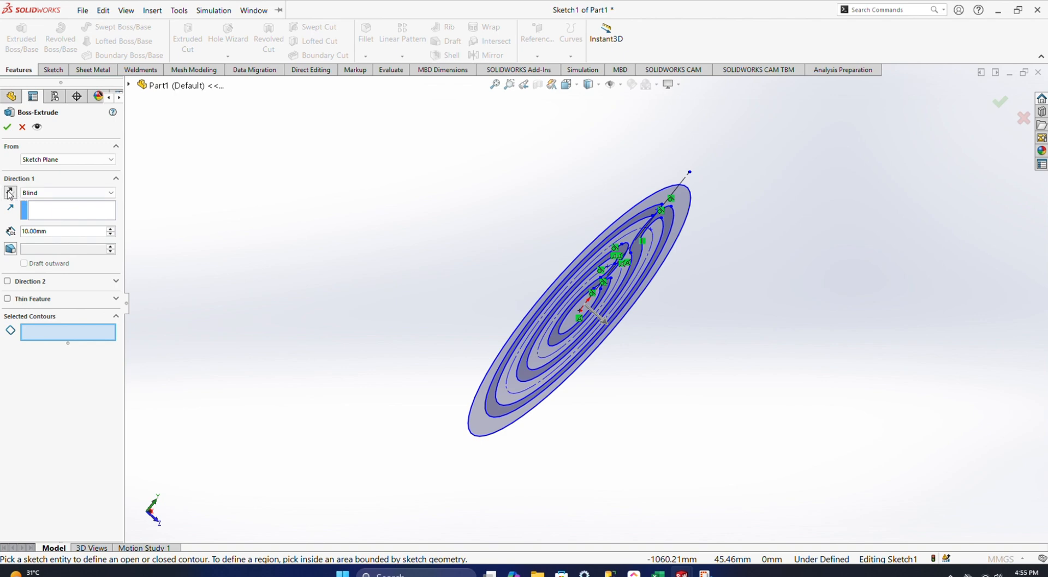
key(ctrl+8)
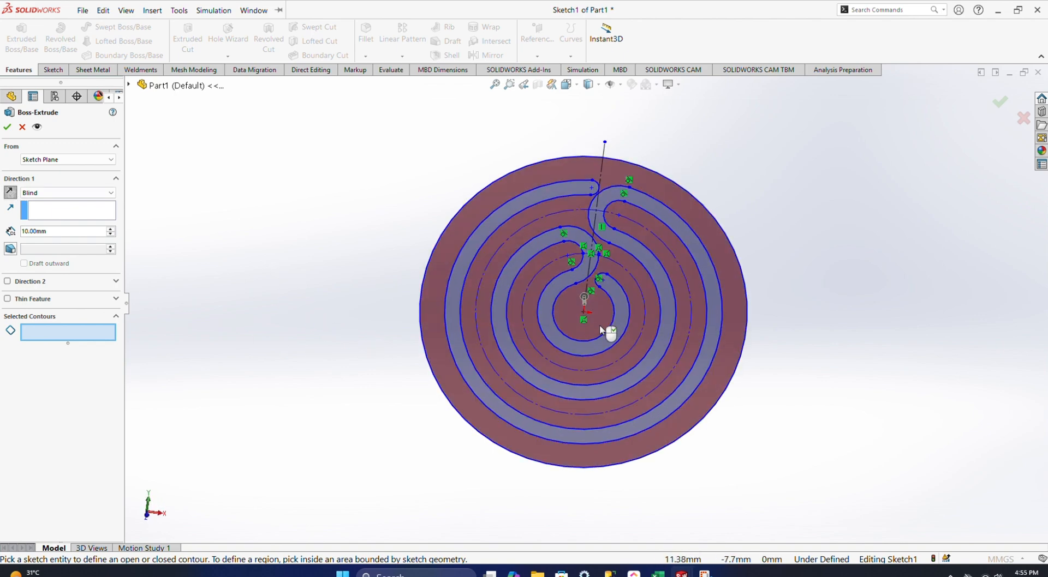
Step: Examine the groove's arc junctions and inner bend closely for gaps or stray segments, and cancel the extrusion
scroll(600, 286, down, 12)
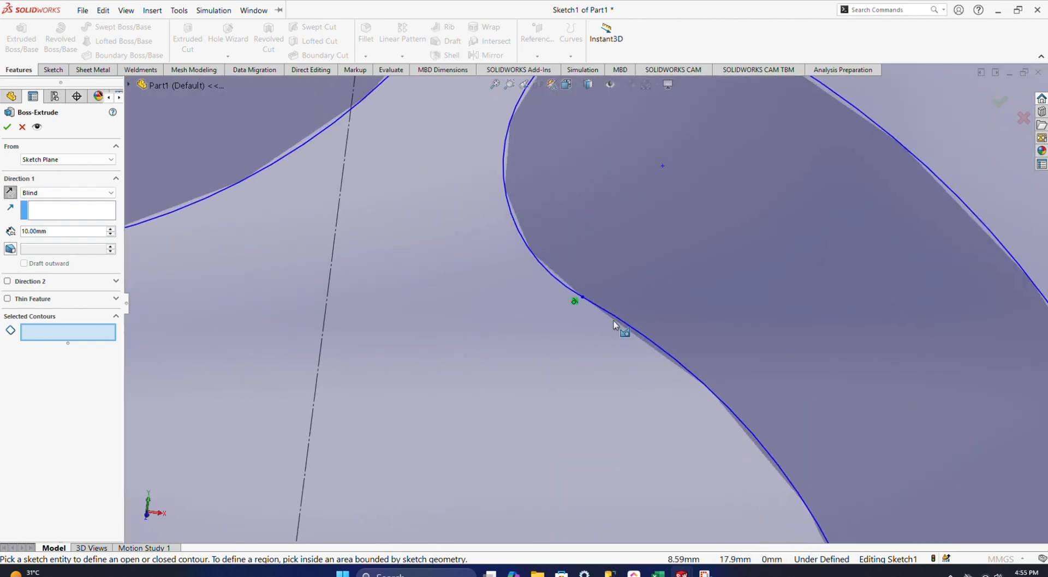
scroll(519, 311, up, 5)
scroll(544, 266, down, 8)
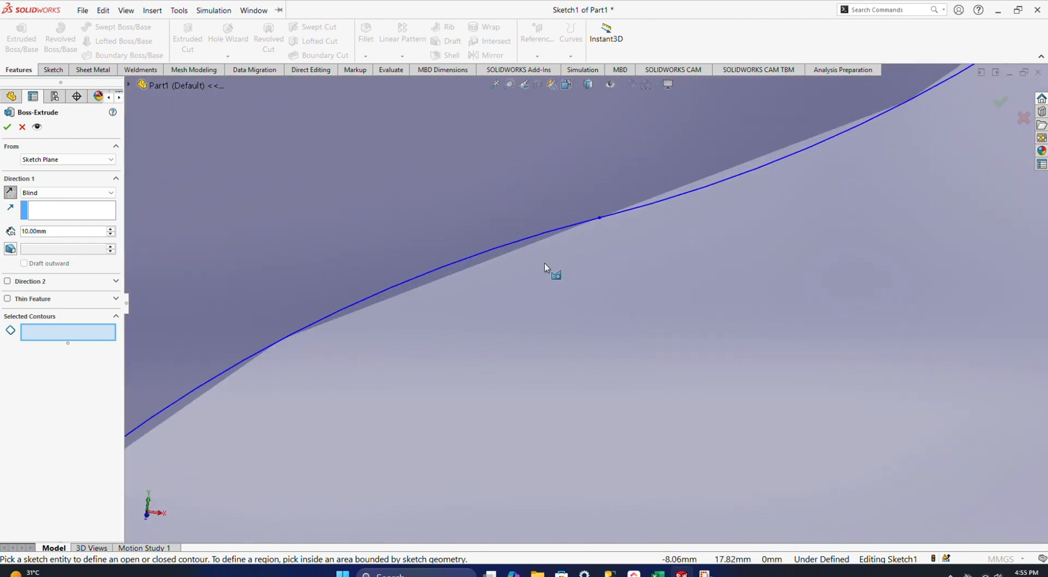
scroll(542, 268, up, 6)
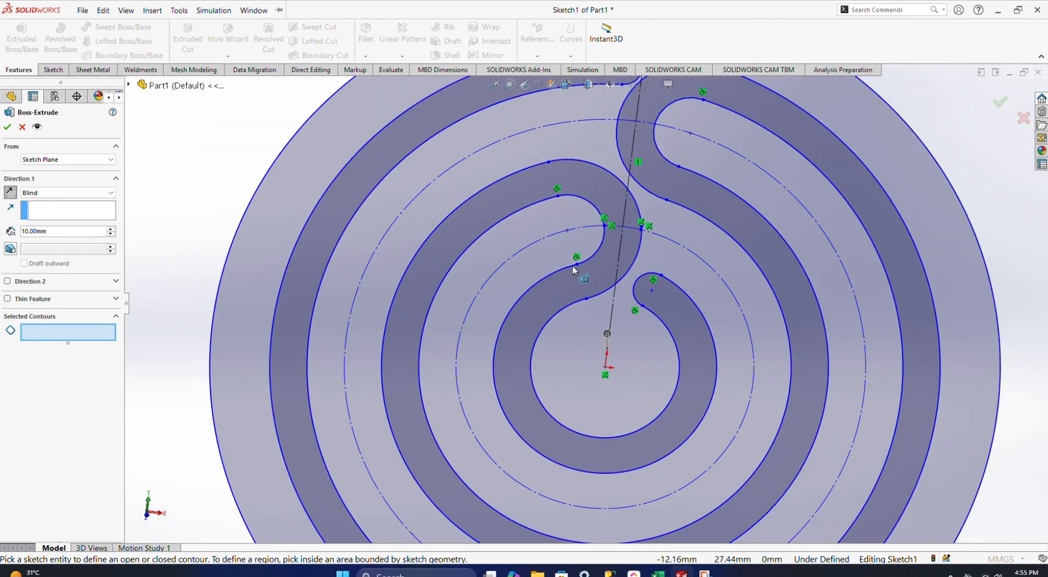
scroll(574, 269, up, 2)
scroll(579, 273, down, 10)
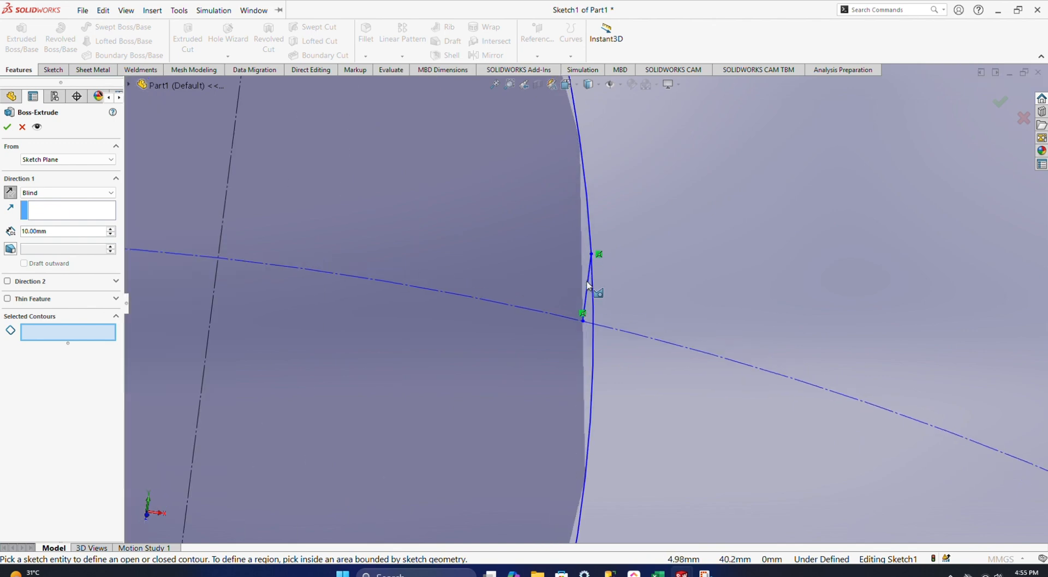
scroll(589, 285, down, 3)
scroll(589, 288, up, 15)
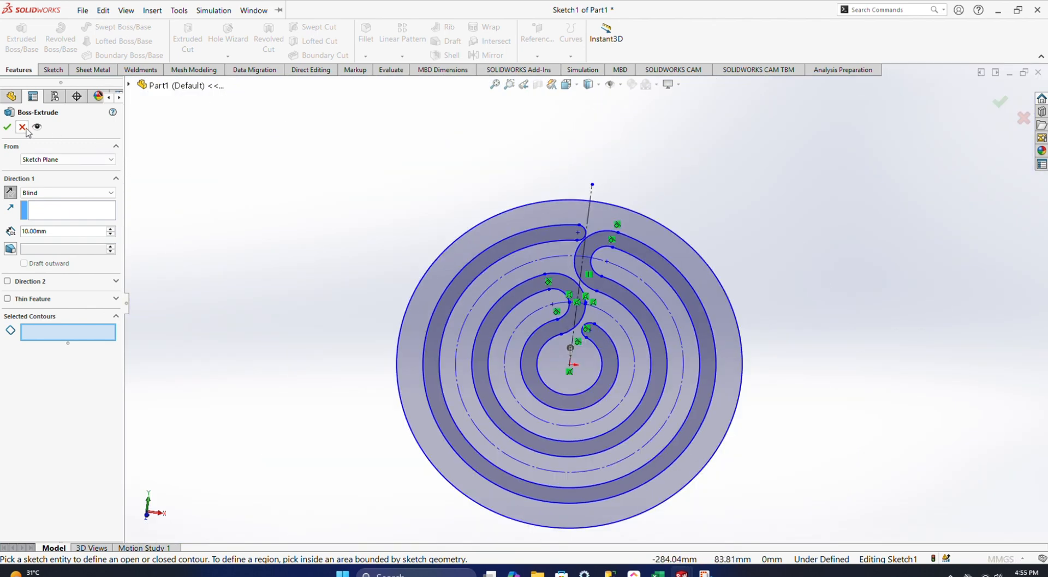
click(22, 127)
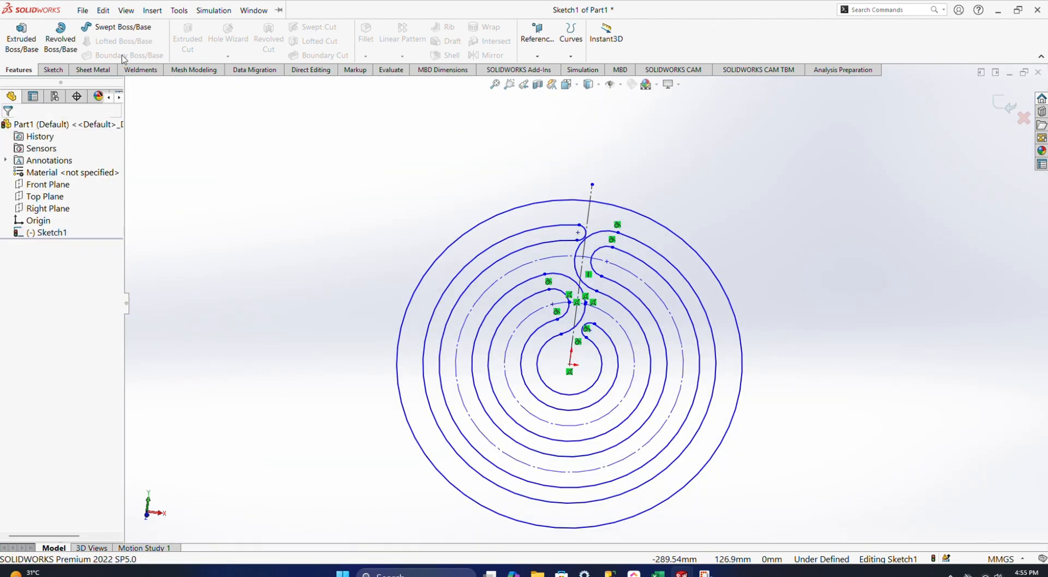
Step: Trim the tiny stray line on the outer edge of the inner S-bend near the construction circle, and finish trimming
click(50, 71)
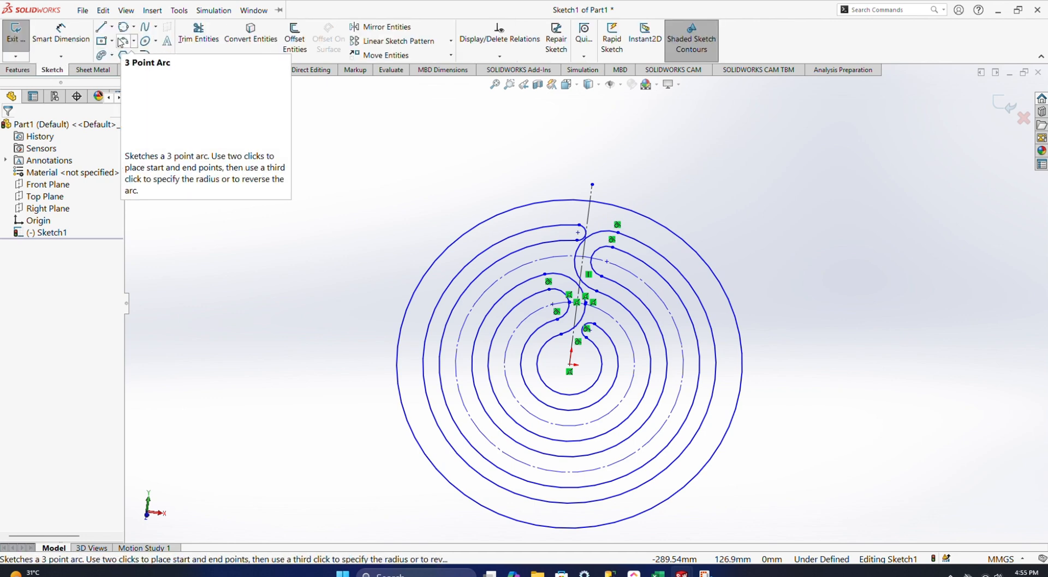
click(198, 35)
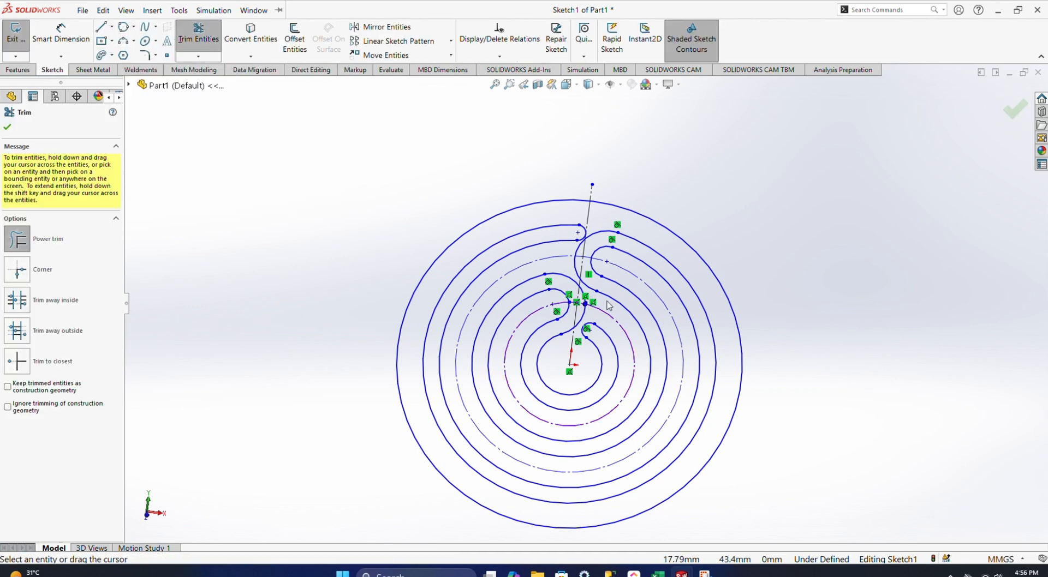
scroll(610, 339, down, 10)
scroll(610, 338, down, 8)
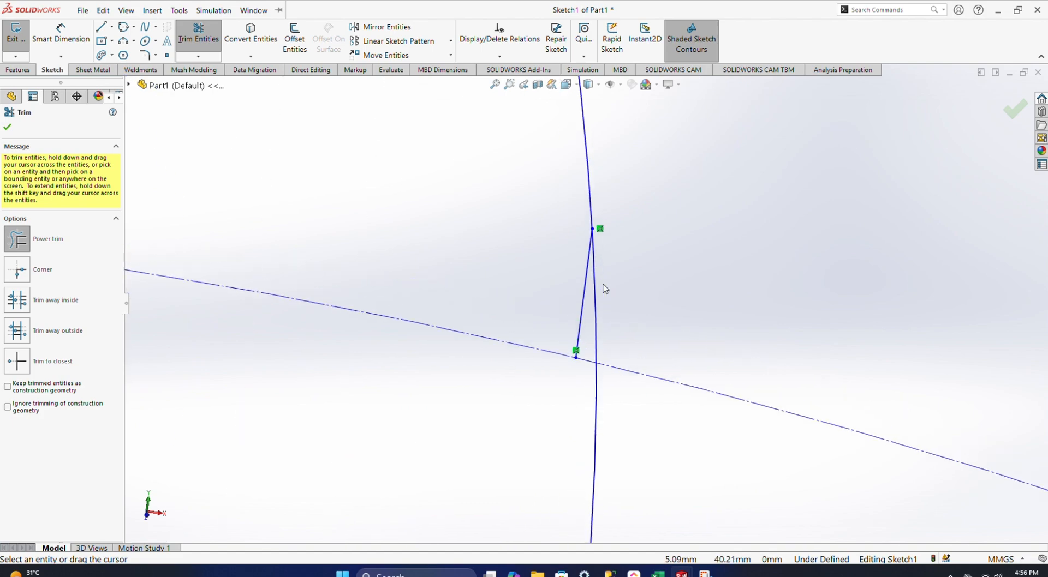
scroll(578, 286, up, 15)
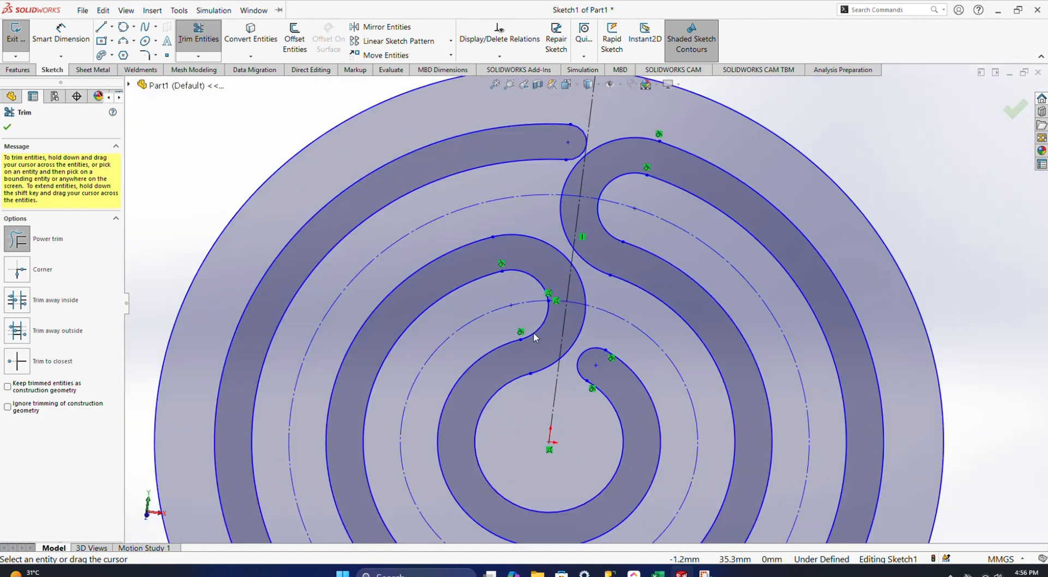
scroll(614, 257, down, 4)
scroll(598, 374, up, 10)
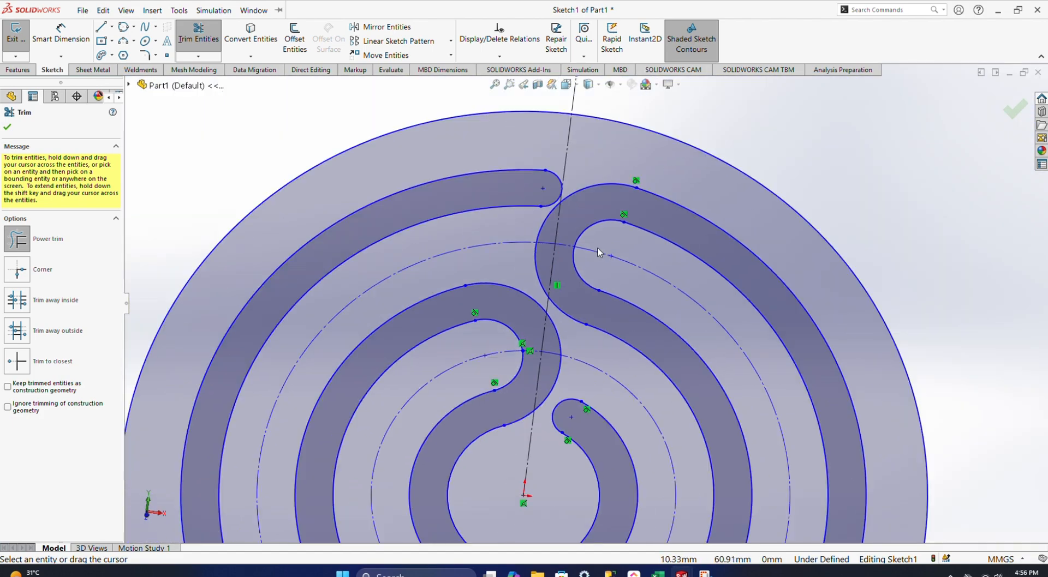
scroll(599, 374, up, 4)
scroll(495, 269, down, 4)
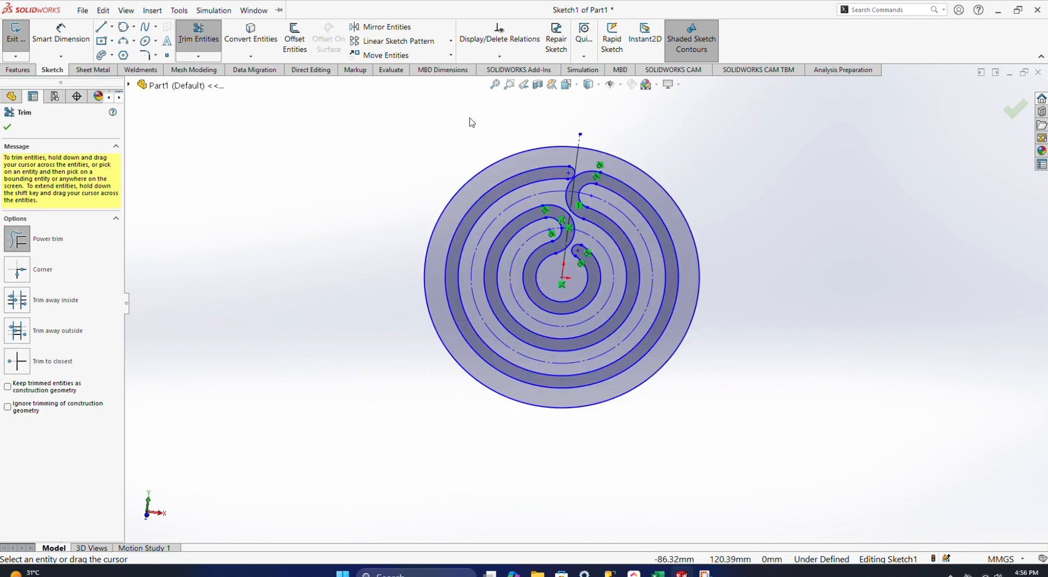
click(6, 129)
Step: Try to extrude the sketch with a blind depth of 25 mm
click(18, 70)
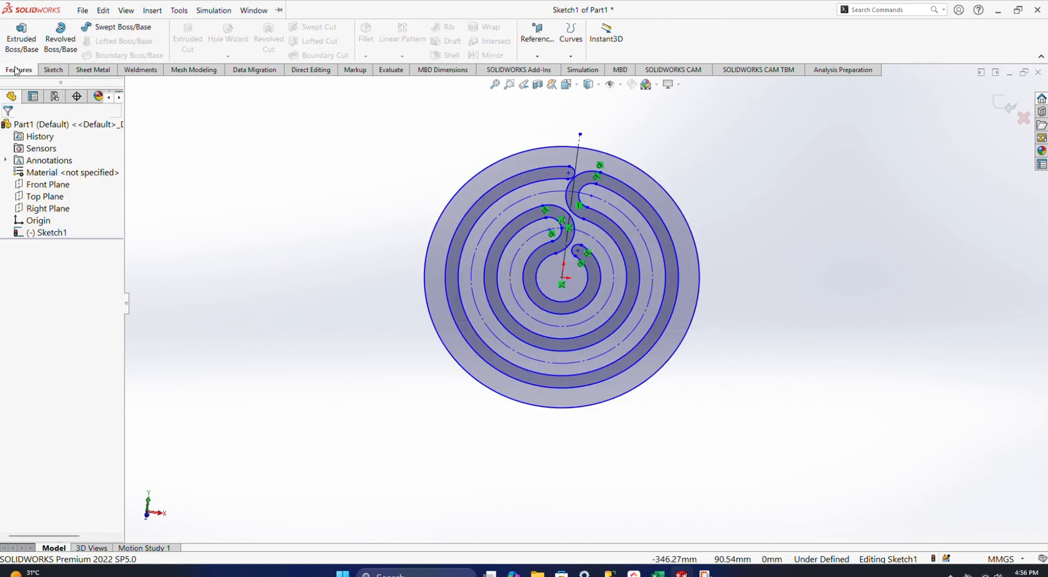
click(20, 39)
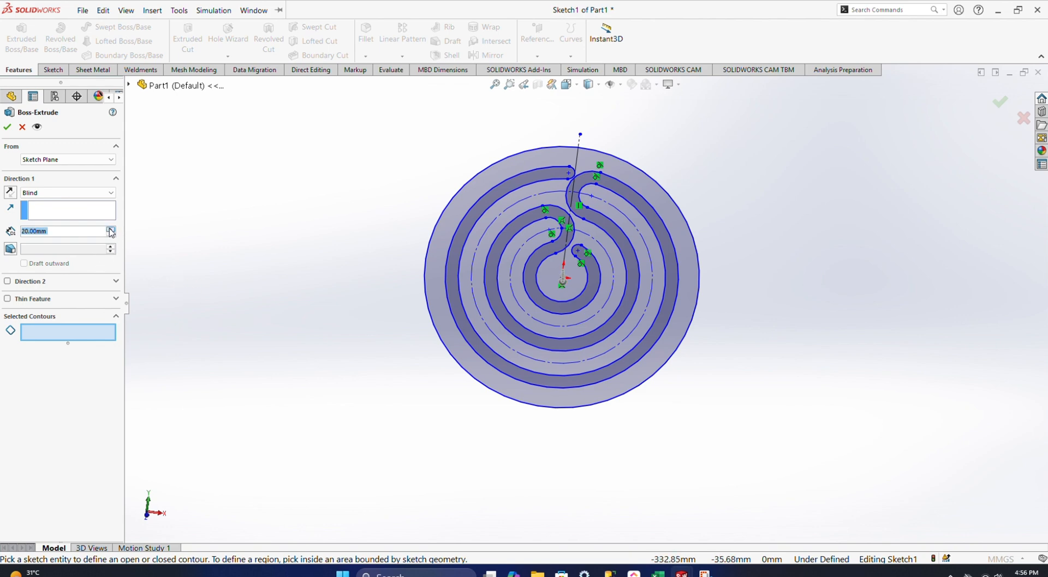
text(25)
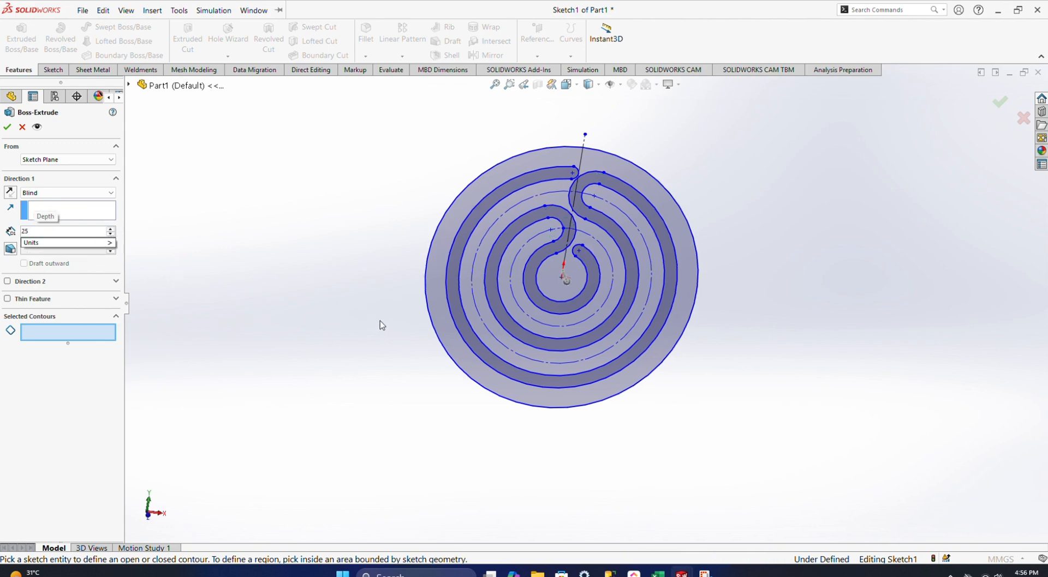
click(7, 128)
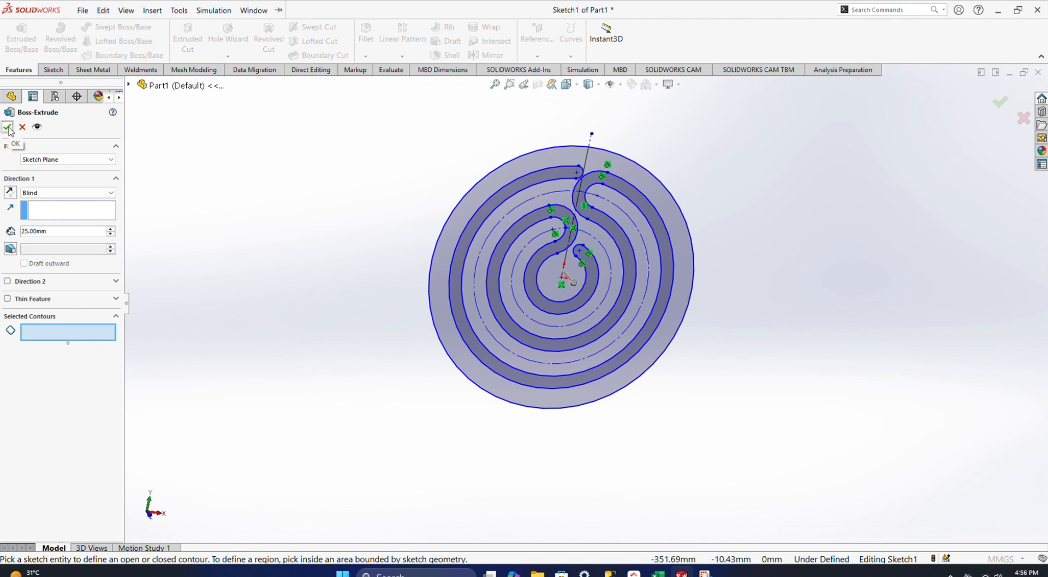
click(7, 127)
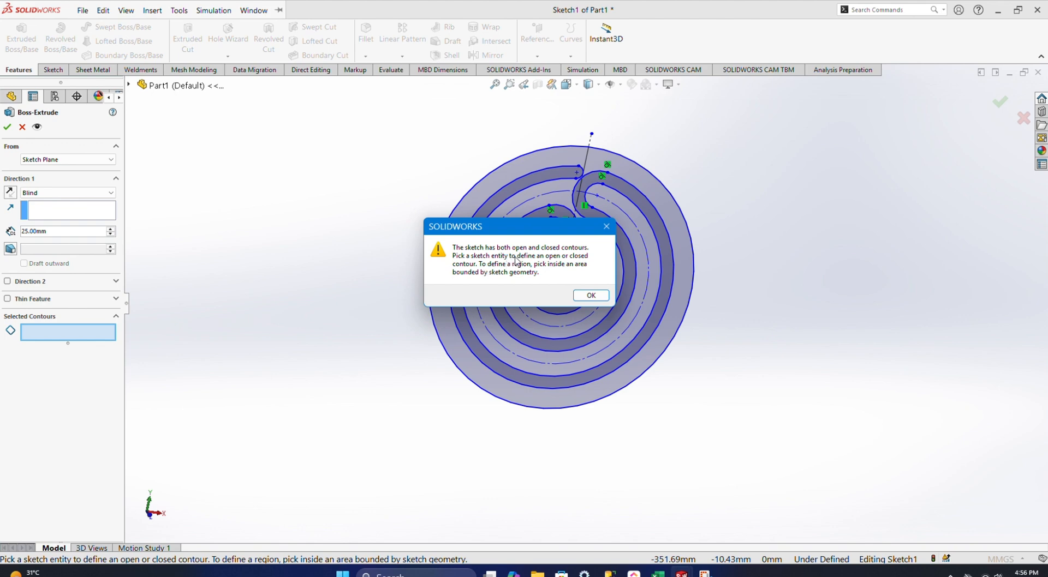
click(590, 295)
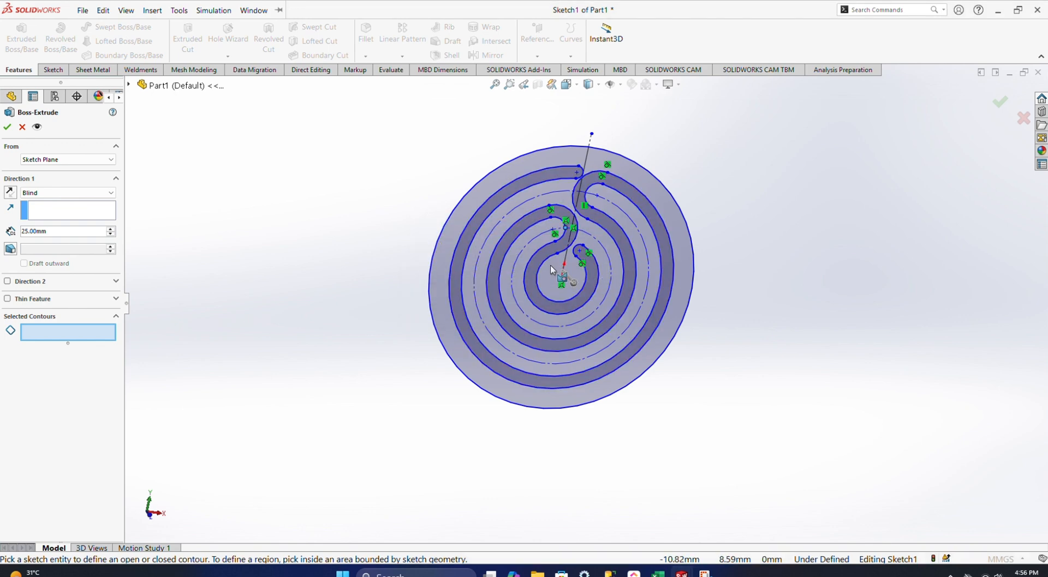
Step: Examine the innermost groove's rounded end and tangent points for open contours, and cancel the extrusion
scroll(575, 270, down, 4)
scroll(575, 273, down, 5)
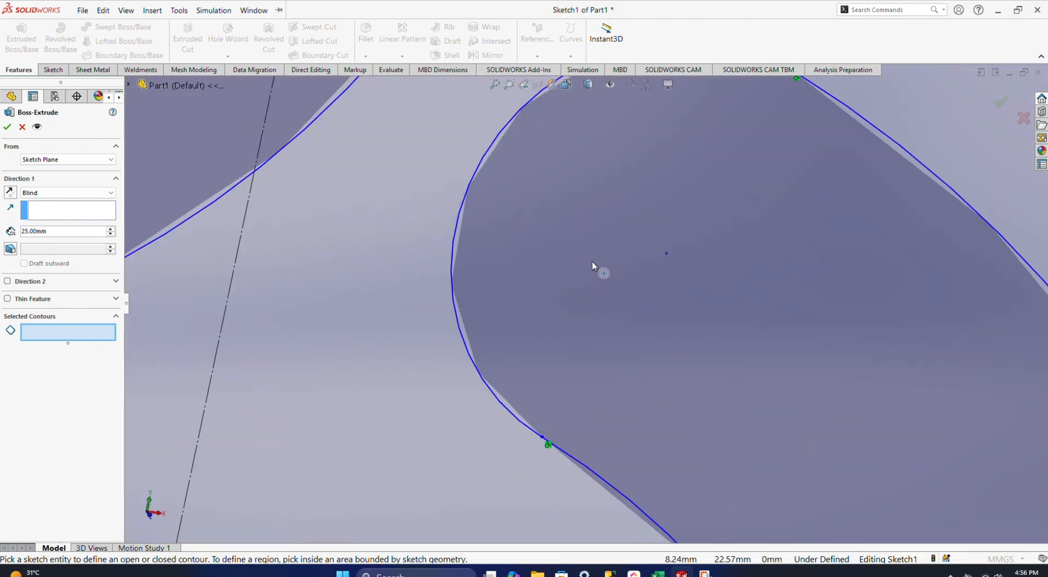
scroll(615, 187, up, 3)
scroll(662, 279, down, 6)
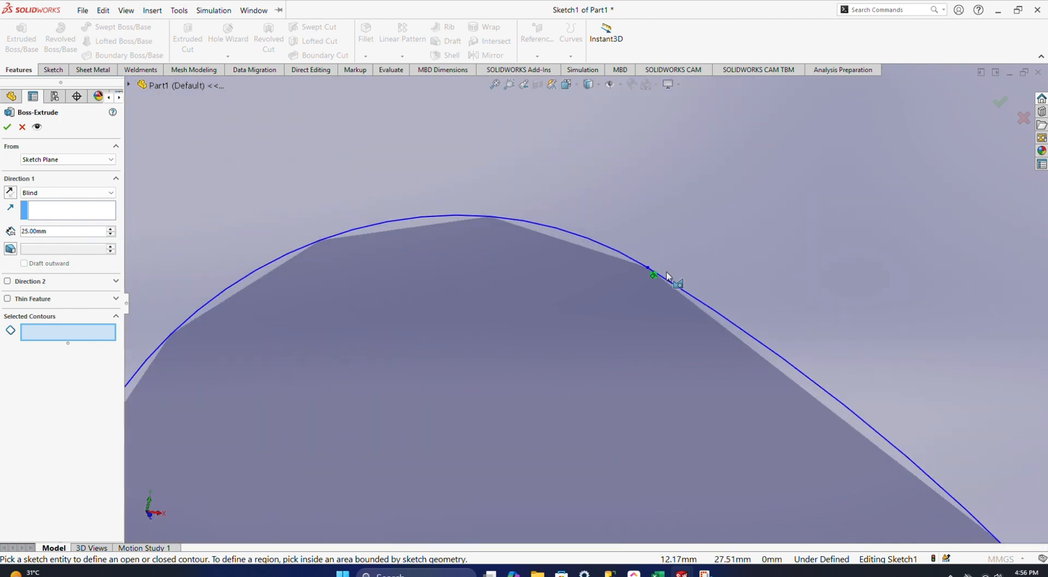
scroll(612, 309, up, 8)
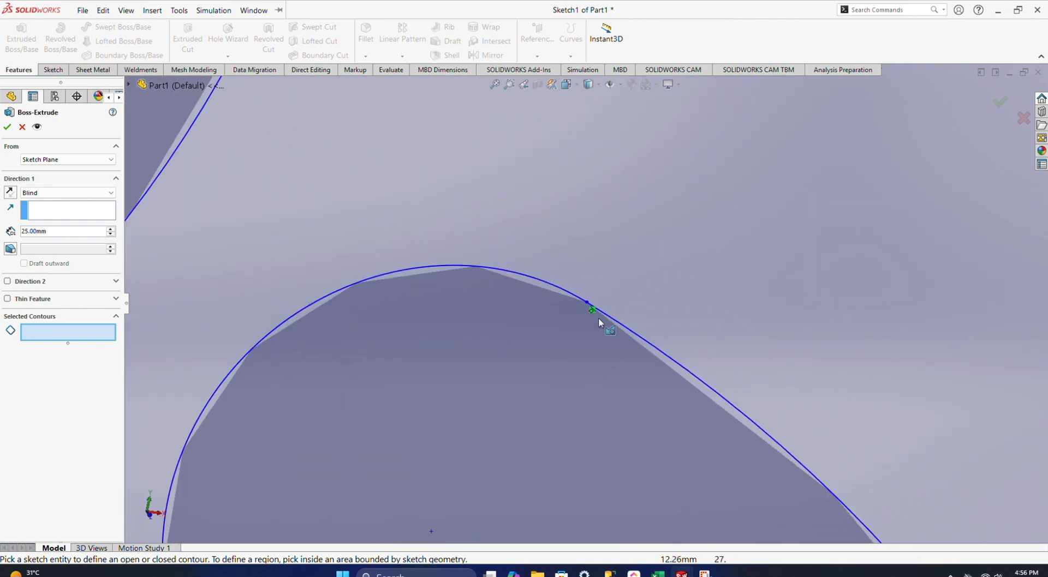
scroll(563, 389, down, 3)
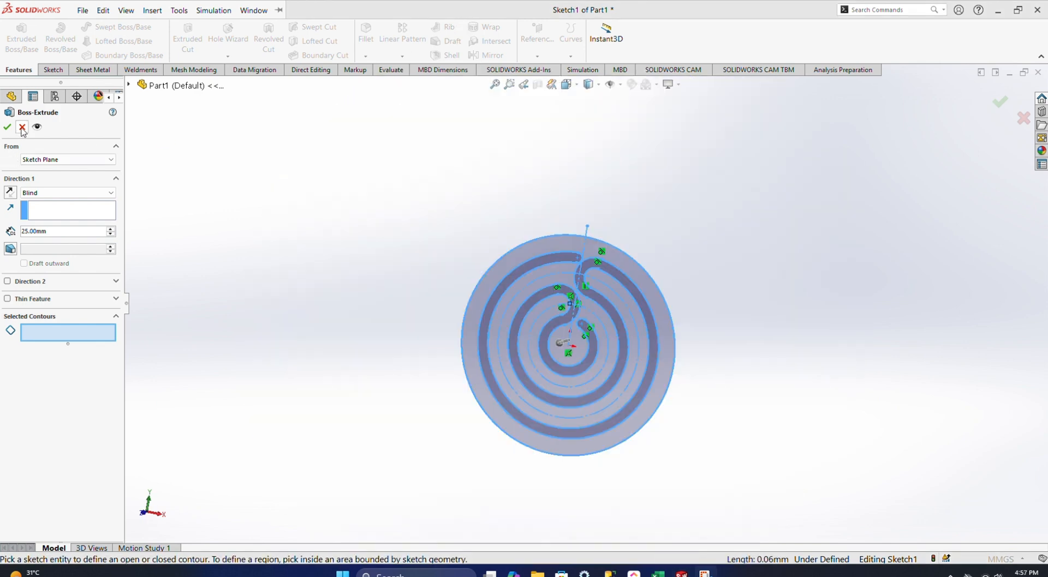
click(22, 129)
Step: Delete the long construction line running from the origin up past the disc's outer circle
scroll(585, 268, down, 3)
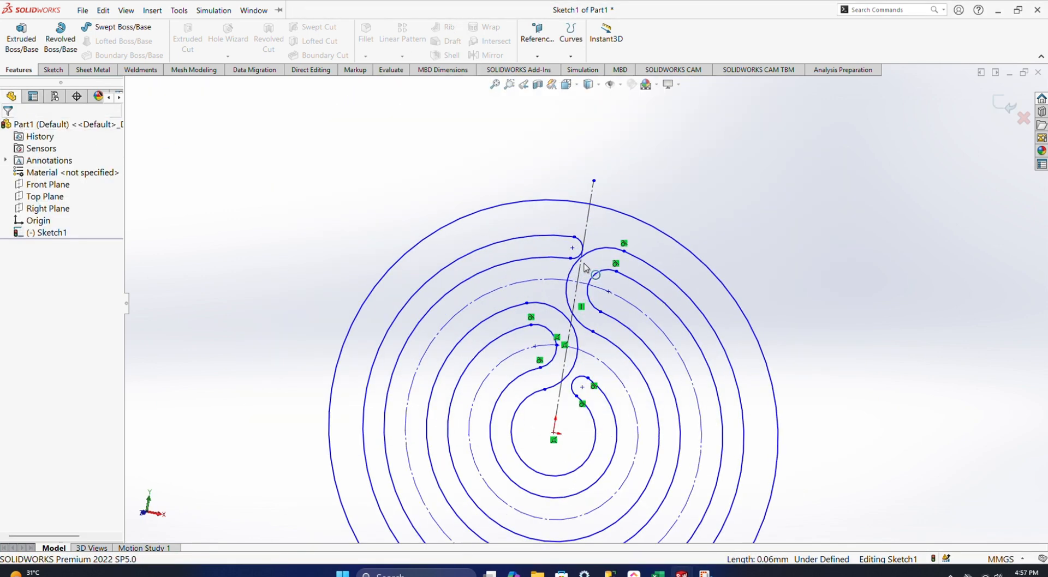
click(588, 226)
key(Delete)
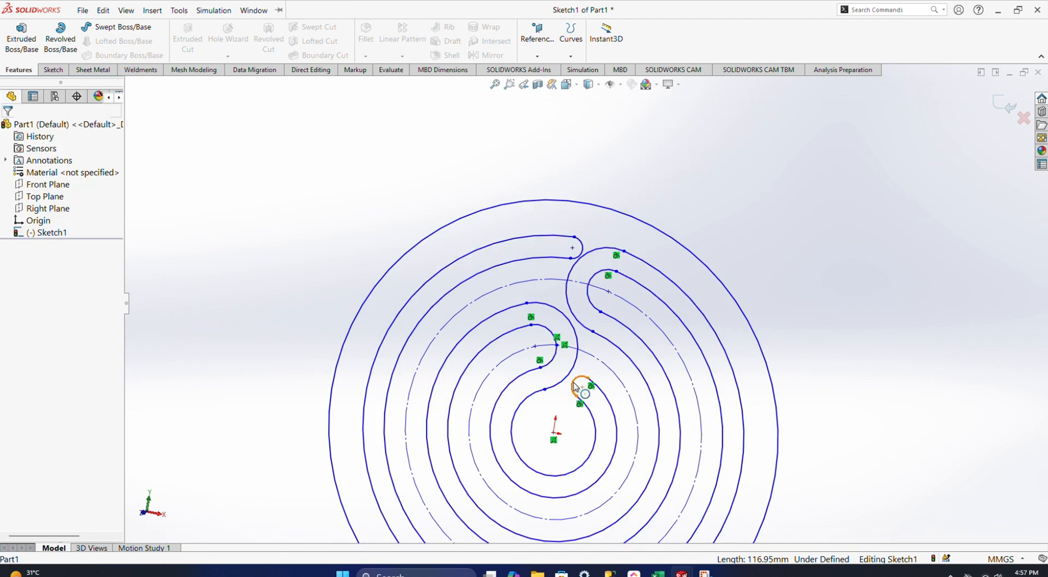
Step: Check the innermost groove's junctions and remove the tiny stray line on the inner edge of the inner S-bend
scroll(574, 386, down, 6)
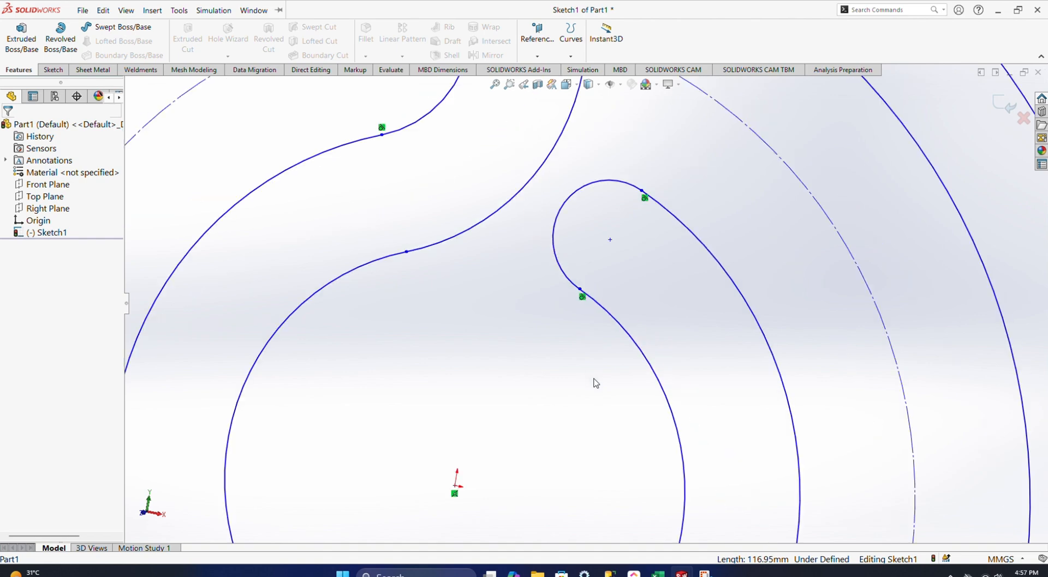
scroll(595, 383, up, 5)
scroll(487, 283, down, 8)
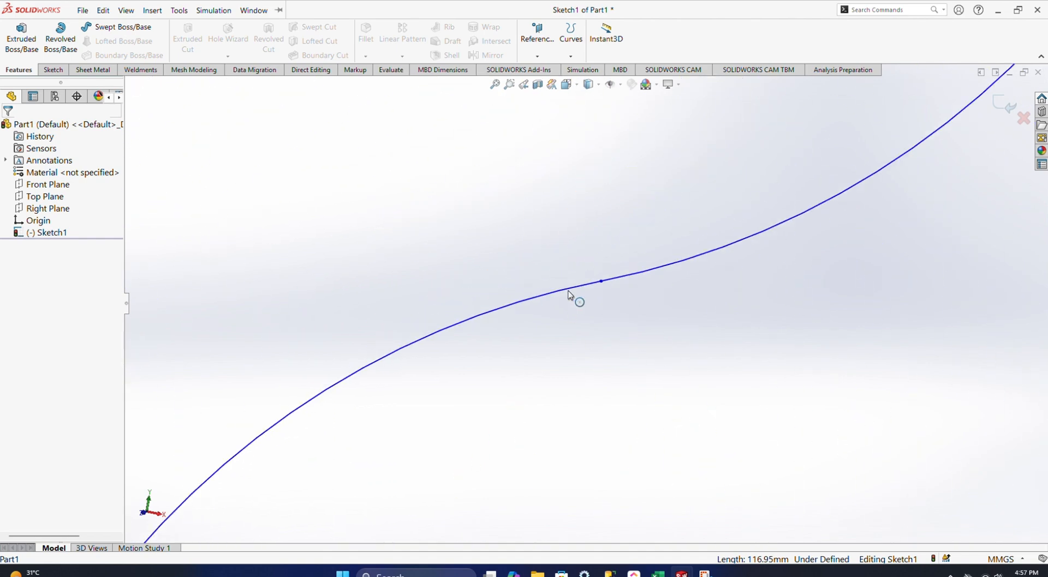
scroll(568, 294, up, 10)
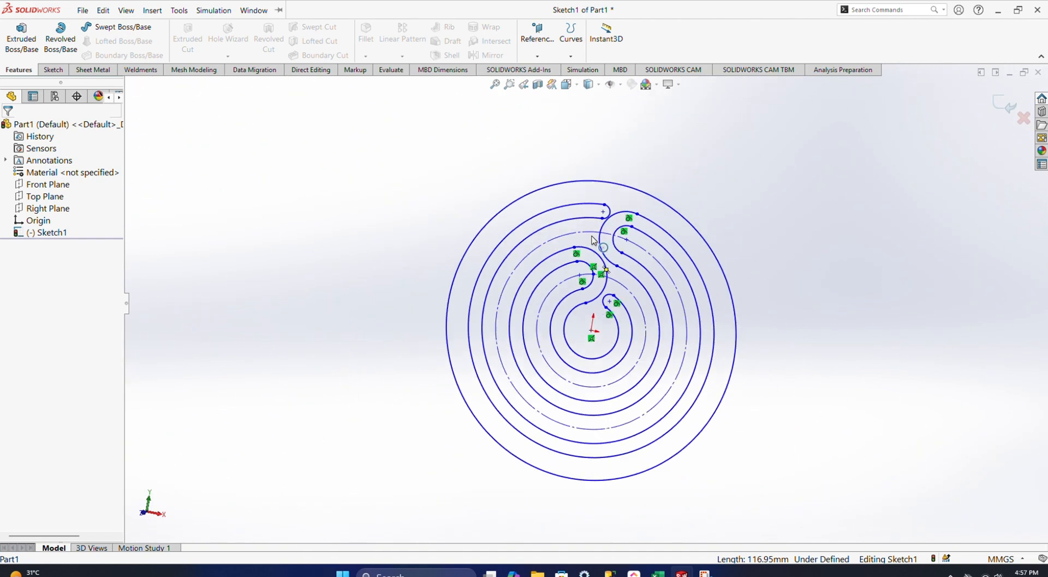
scroll(606, 207, down, 3)
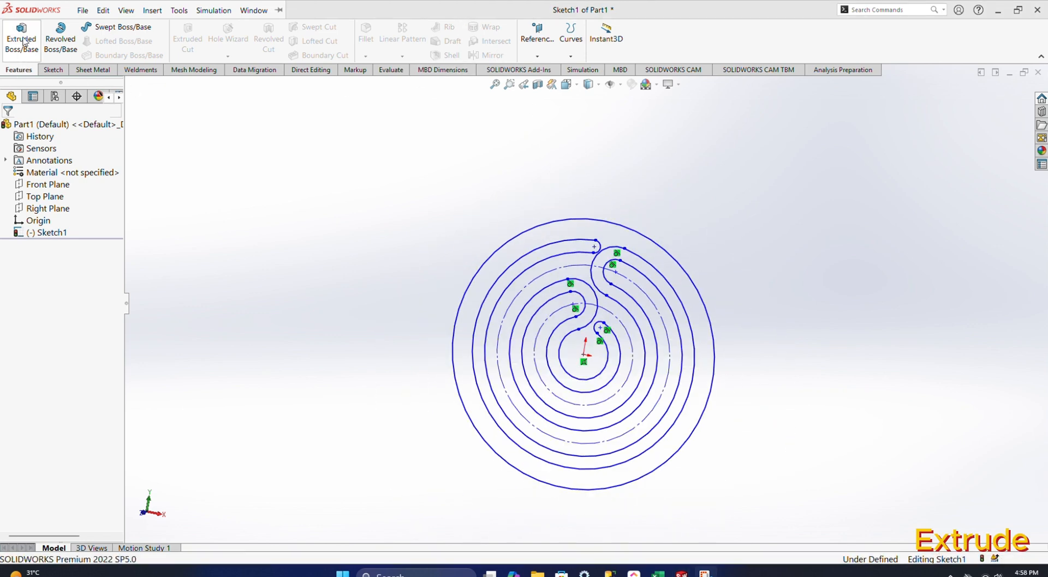
Step: Extrude the cleaned-up groove sketch as a blind boss with a depth of 20 mm
click(21, 37)
middle_drag(236, 325, 270, 295)
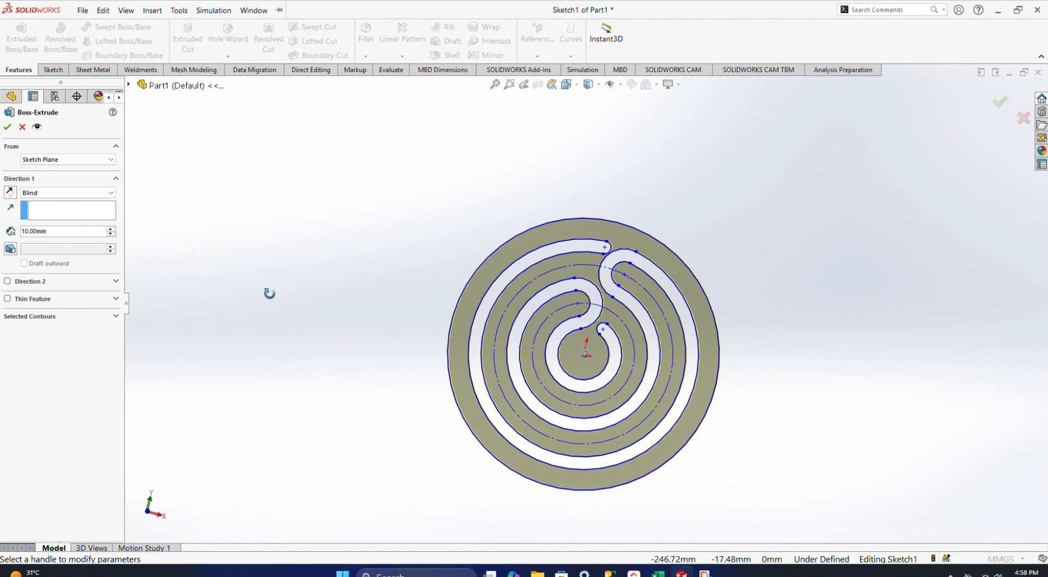
click(110, 228)
text(20)
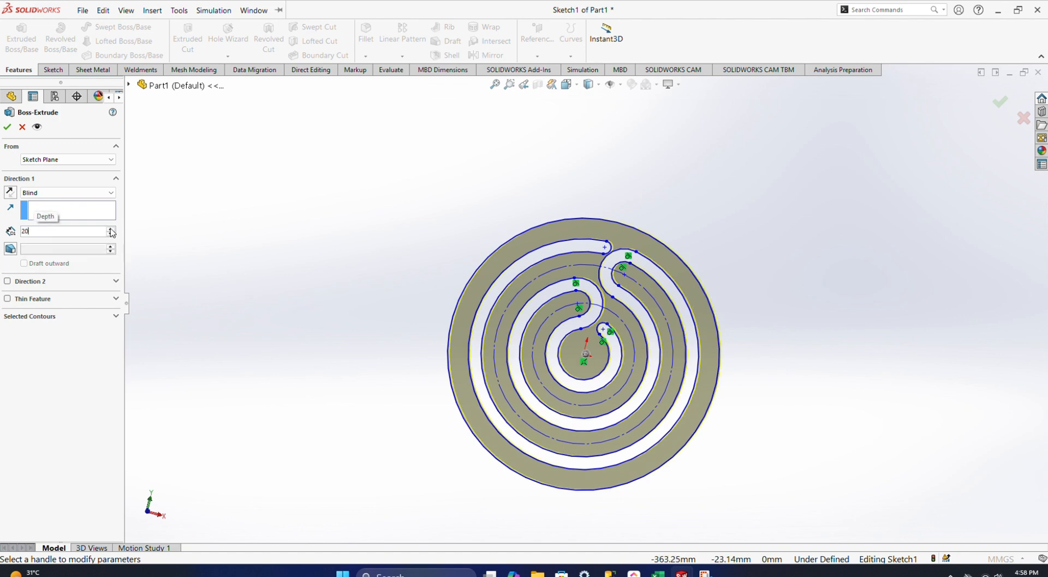
middle_drag(388, 215, 448, 241)
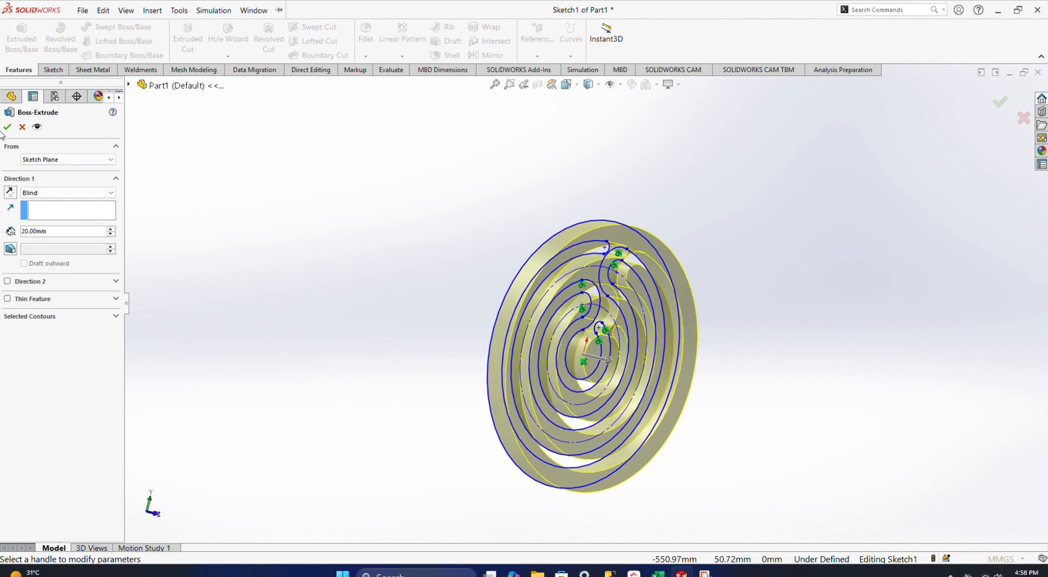
click(6, 127)
Step: Save the extruded disc part to the Desktop folder under the file name Base
middle_drag(346, 334, 316, 309)
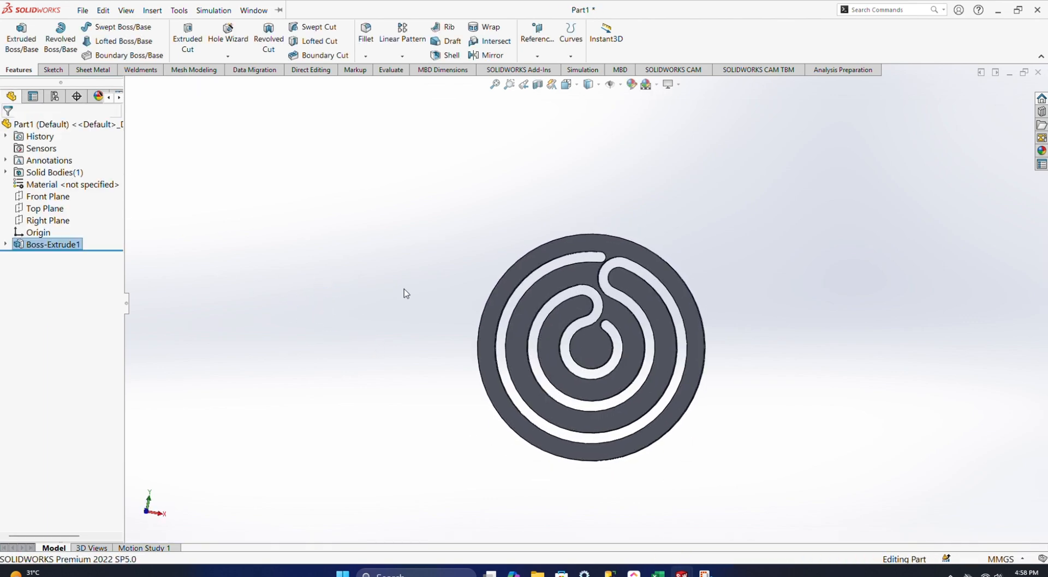
scroll(405, 290, down, 2)
scroll(402, 292, up, 3)
scroll(759, 367, down, 3)
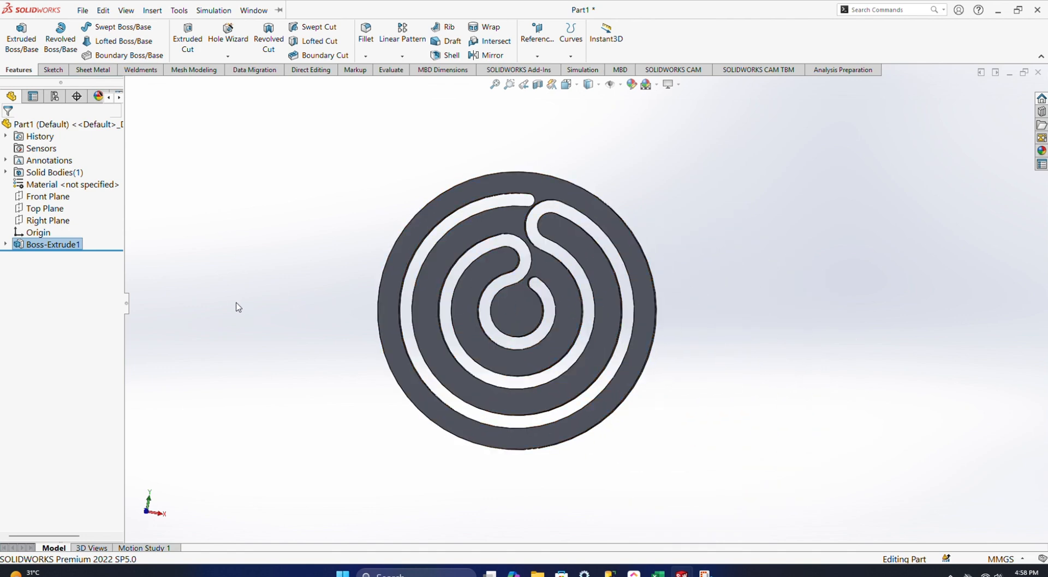
middle_drag(238, 308, 257, 324)
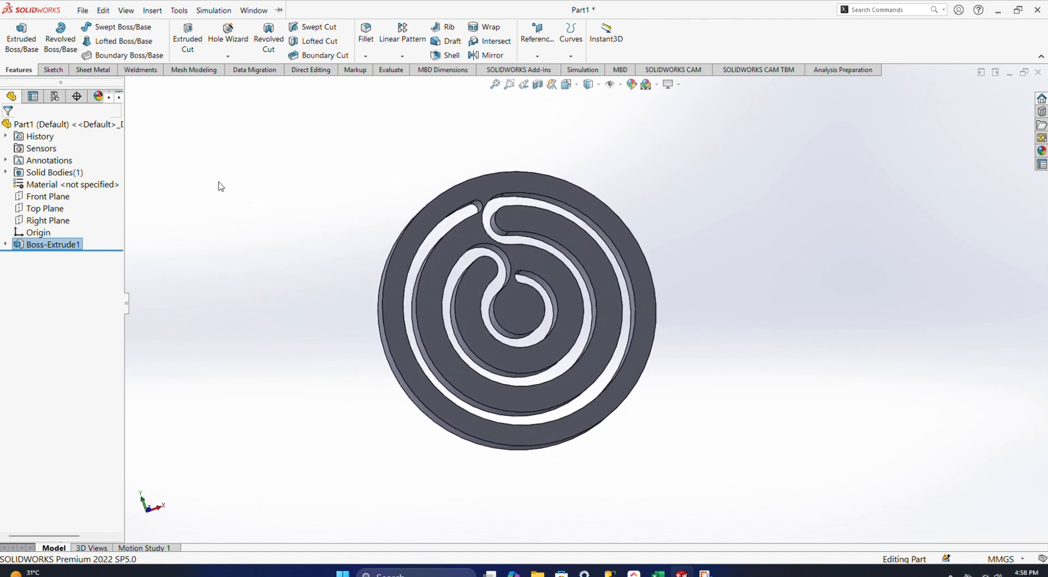
click(82, 11)
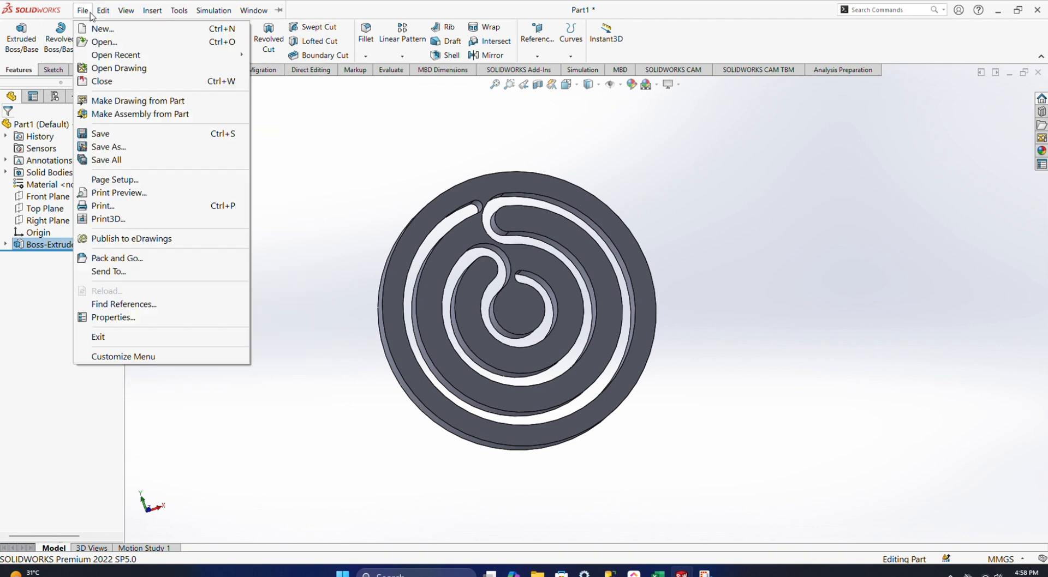
click(83, 12)
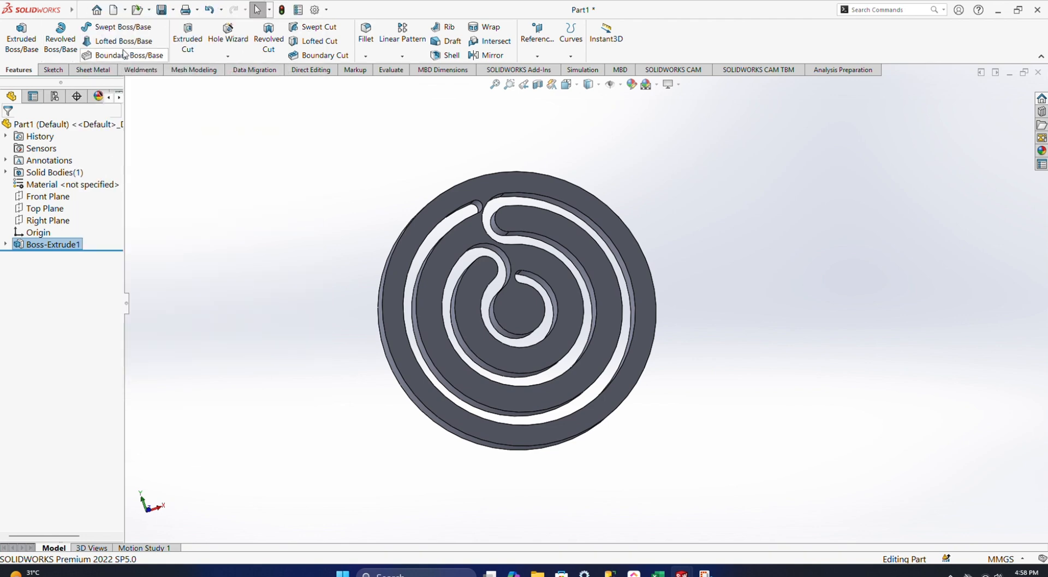
click(173, 10)
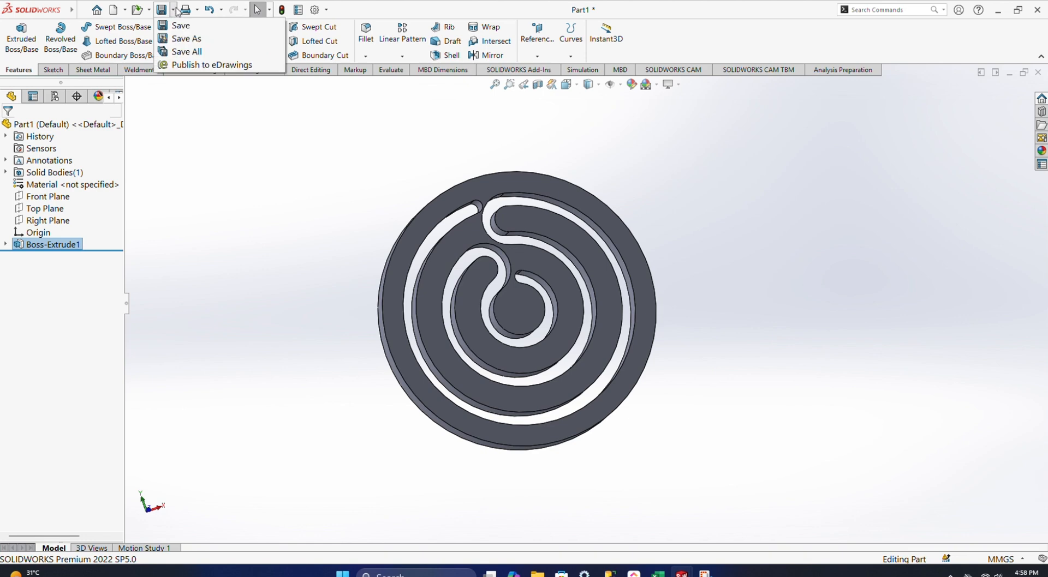
click(185, 39)
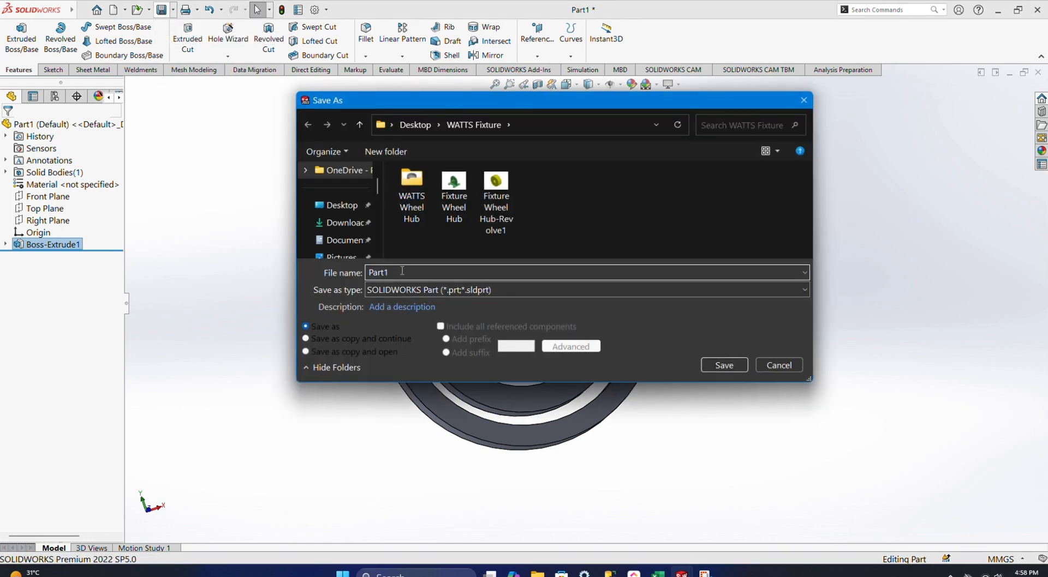
click(341, 205)
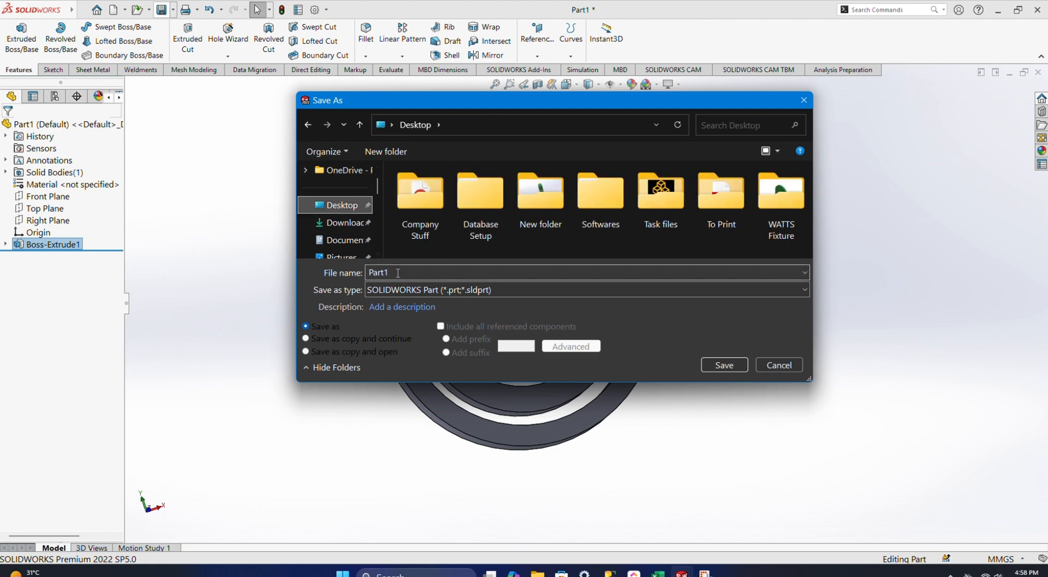
click(365, 274)
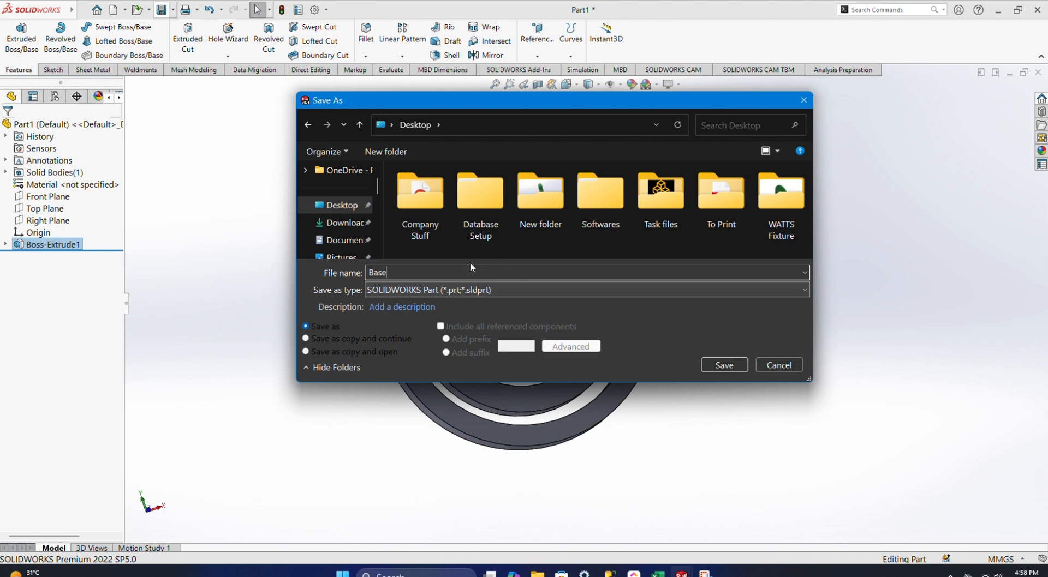
click(725, 364)
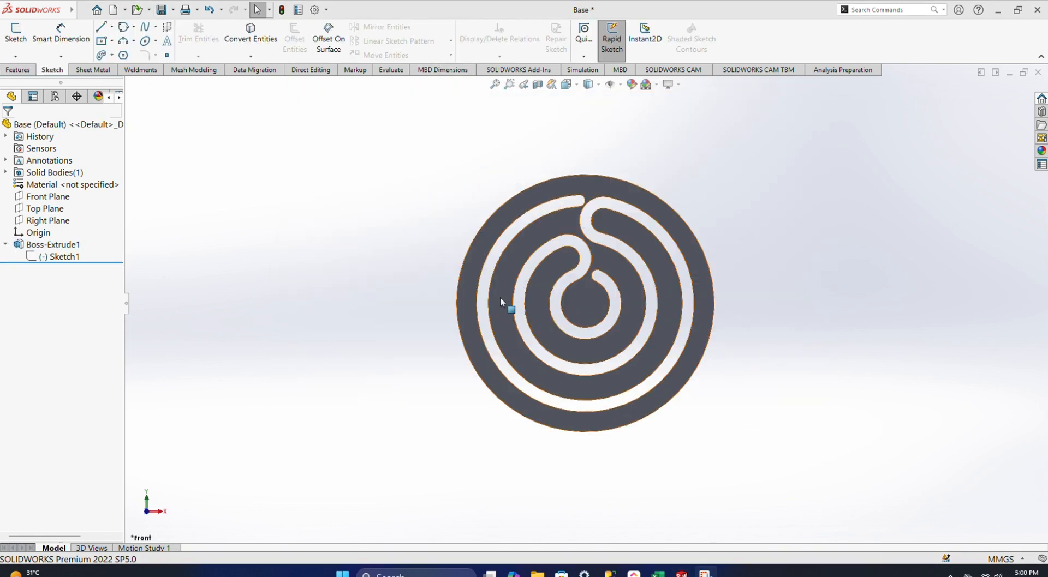
Step: Open the disc extrusion's sketch for editing, copy all of its entities and exit the sketch
middle_drag(316, 306, 439, 230)
middle_drag(446, 317, 424, 302)
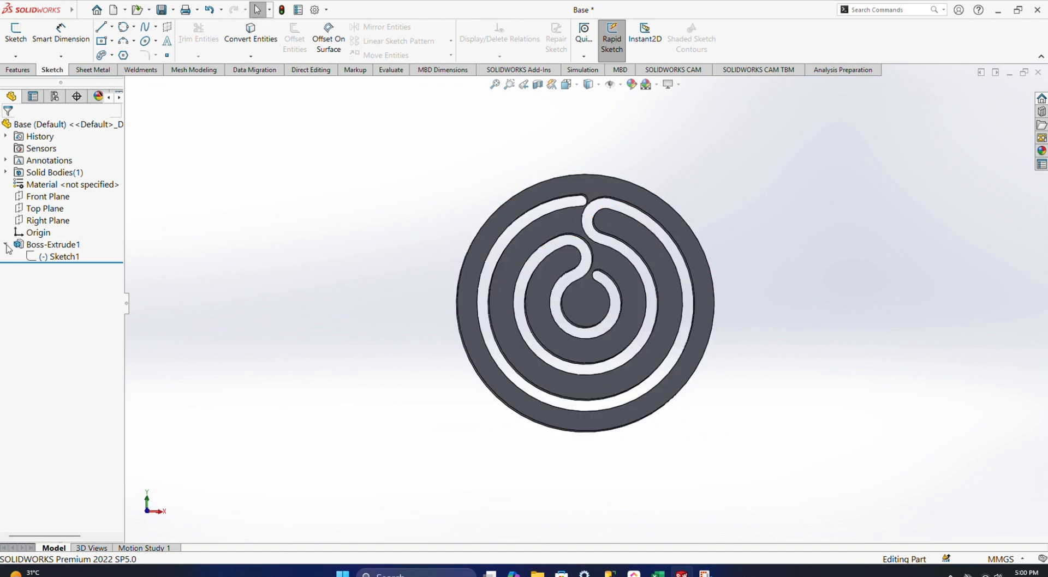
click(49, 257)
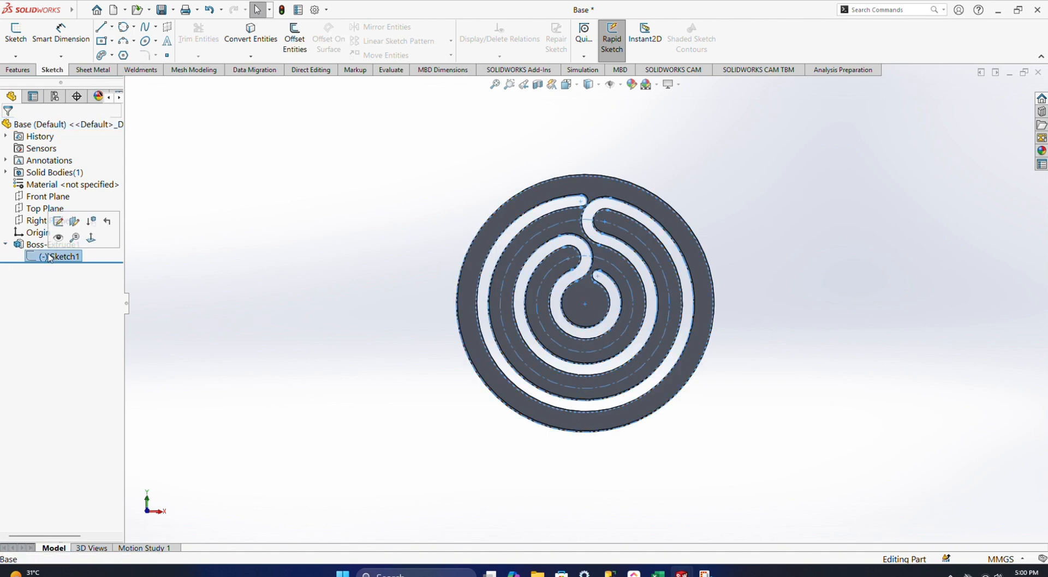
click(58, 224)
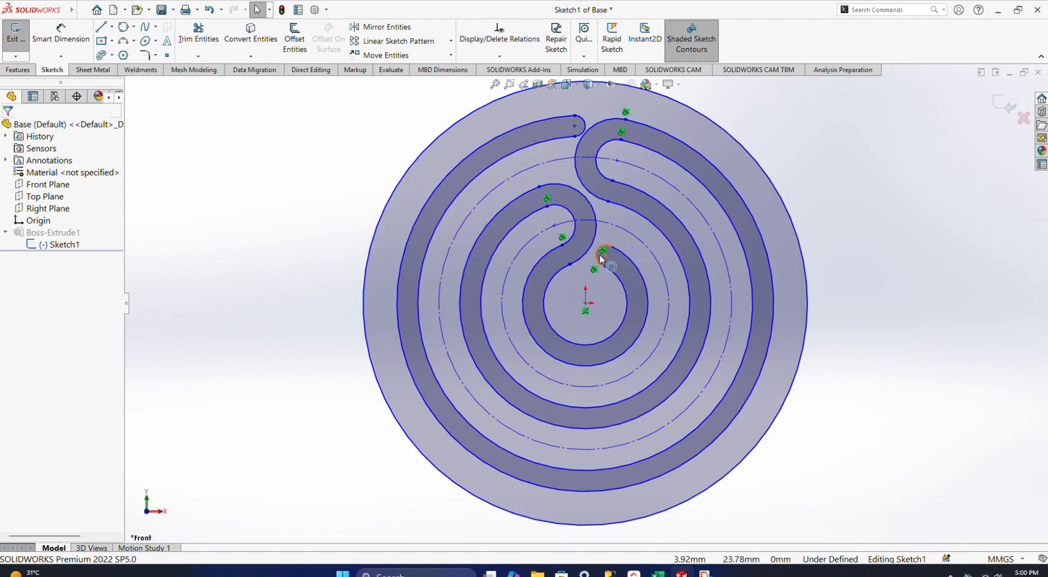
mouse_move(824, 127)
mouse_down()
mouse_move(849, 412)
mouse_move(412, 486)
mouse_up()
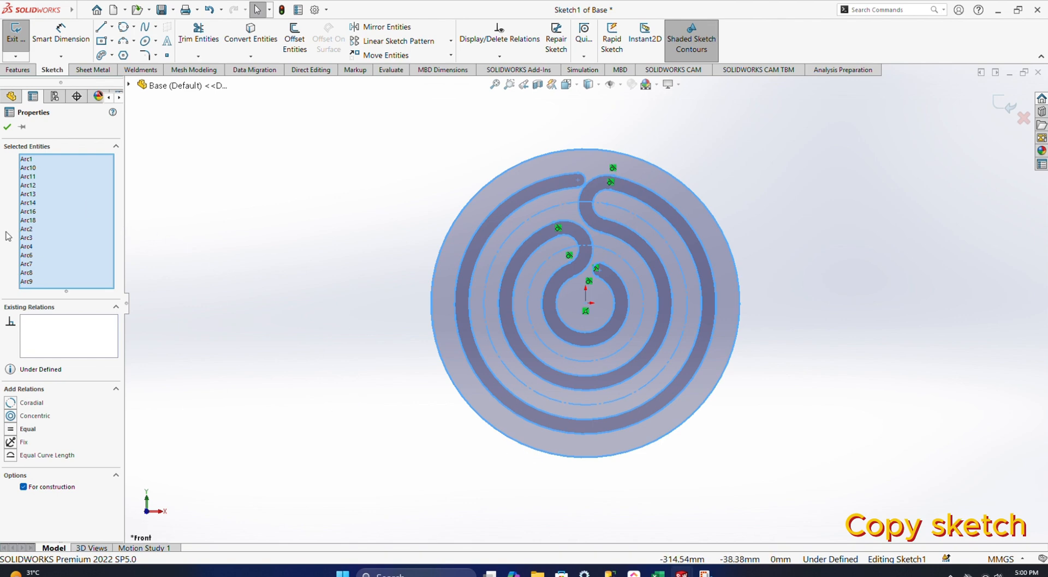
click(1009, 109)
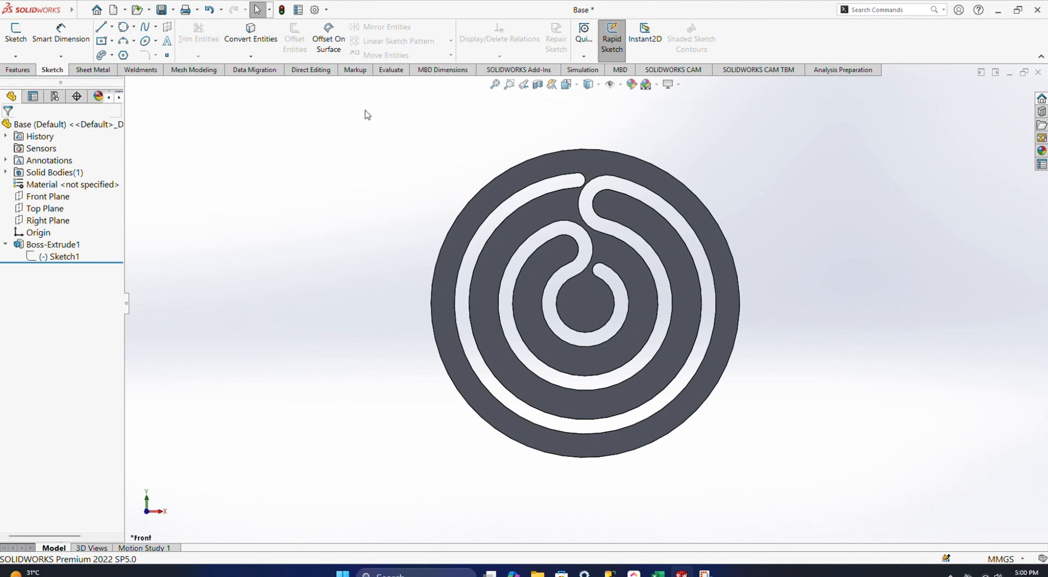
Step: Create a new part document
click(126, 11)
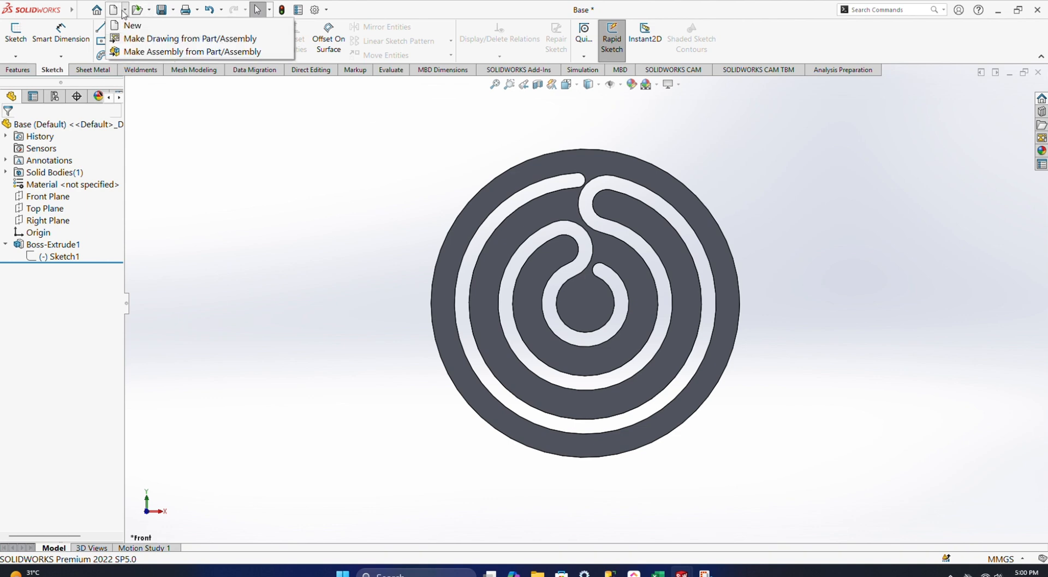
click(132, 24)
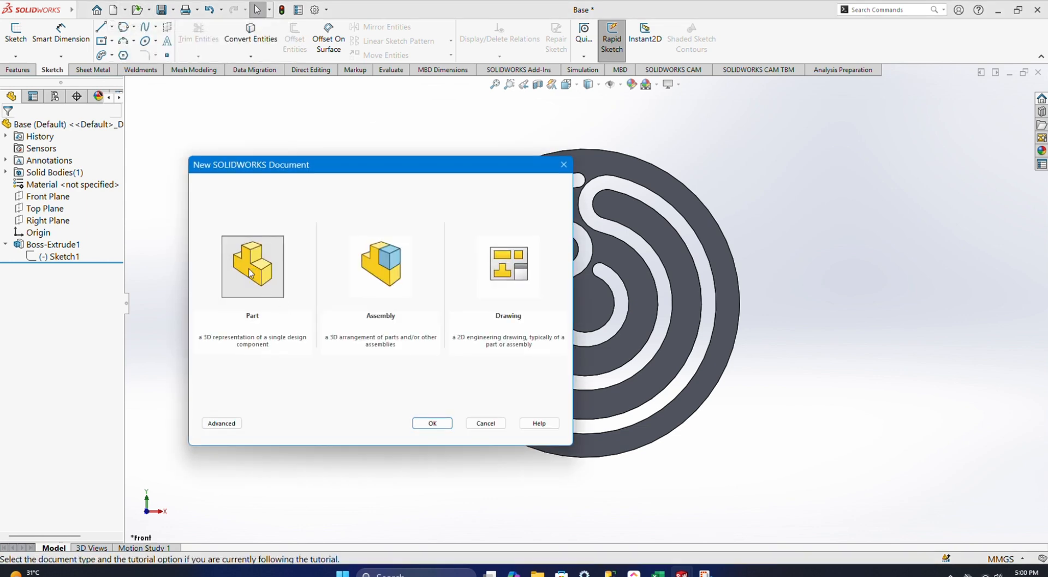
click(432, 424)
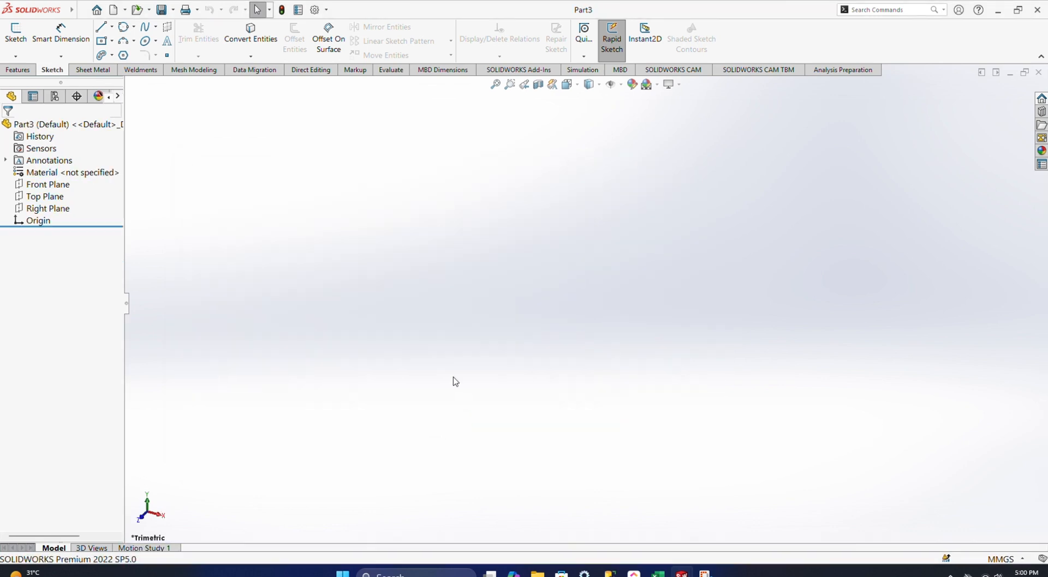
Step: Sketch a horizontal construction line about 251 mm long through the origin on the Front Plane
click(60, 186)
click(117, 169)
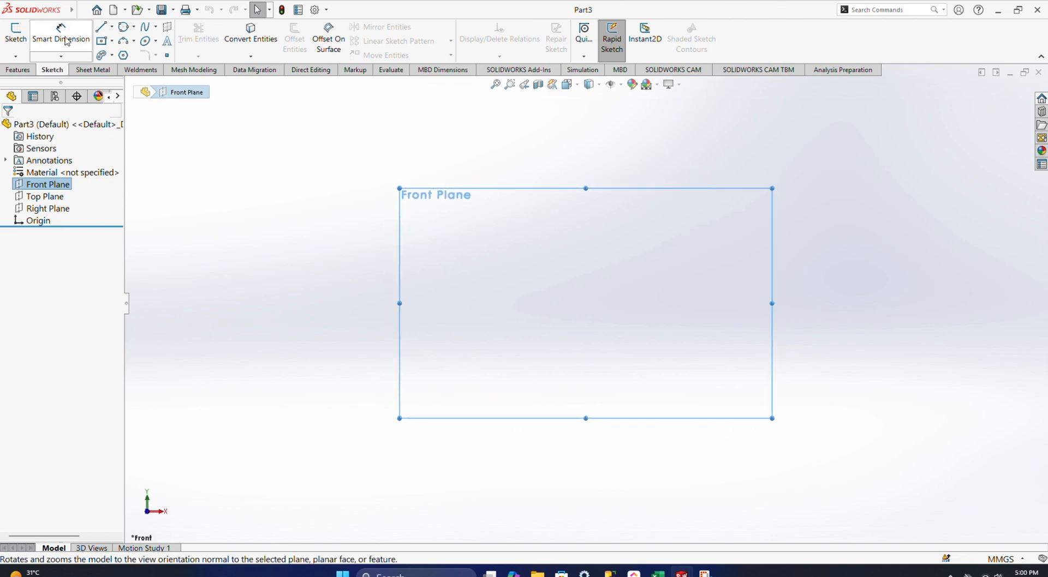
click(103, 27)
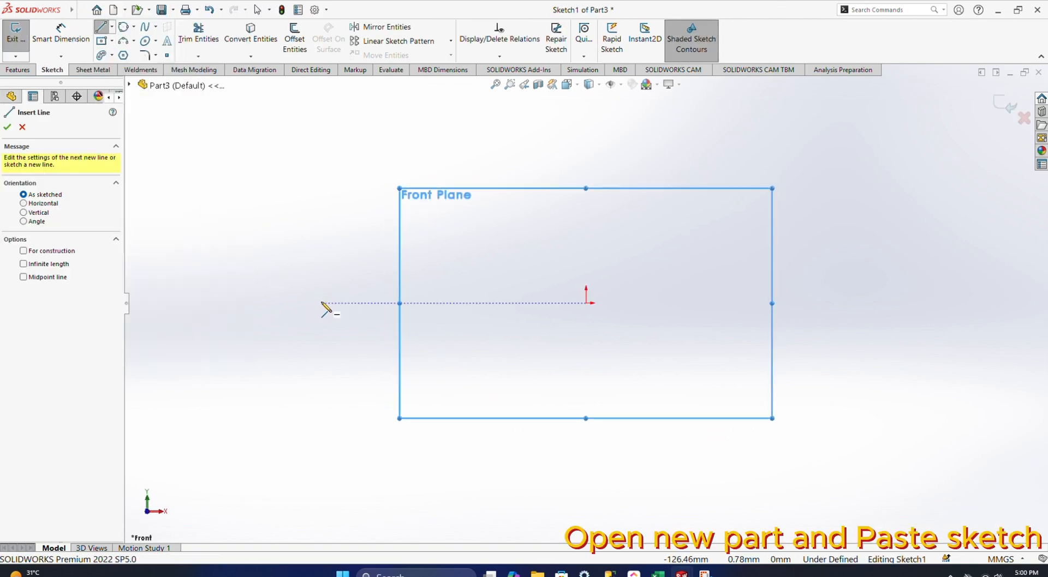
click(322, 304)
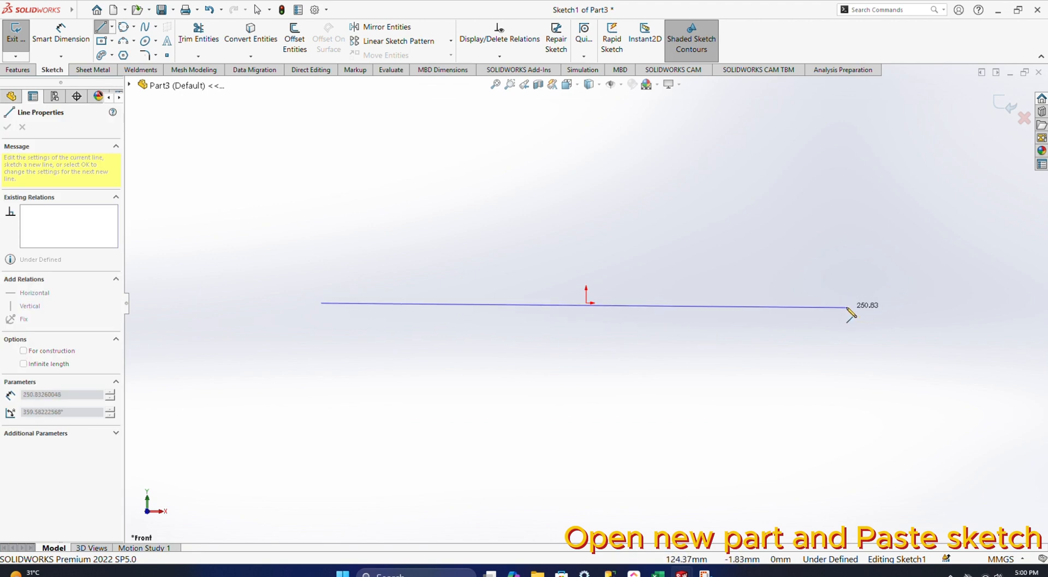
click(845, 304)
right_click(846, 304)
click(871, 287)
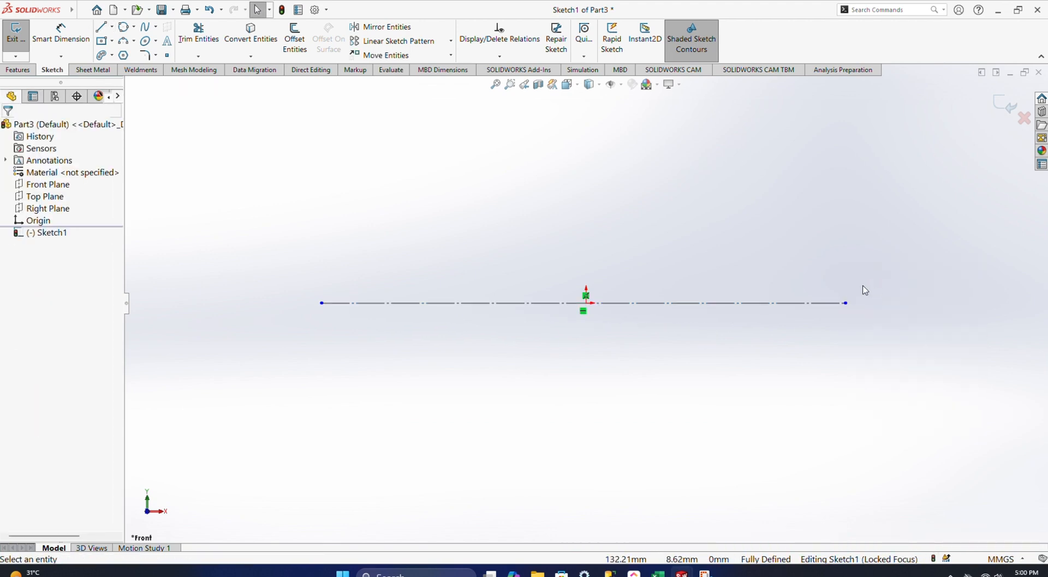
Step: Paste the copied groove sketch at the origin of the new part's sketch
click(586, 304)
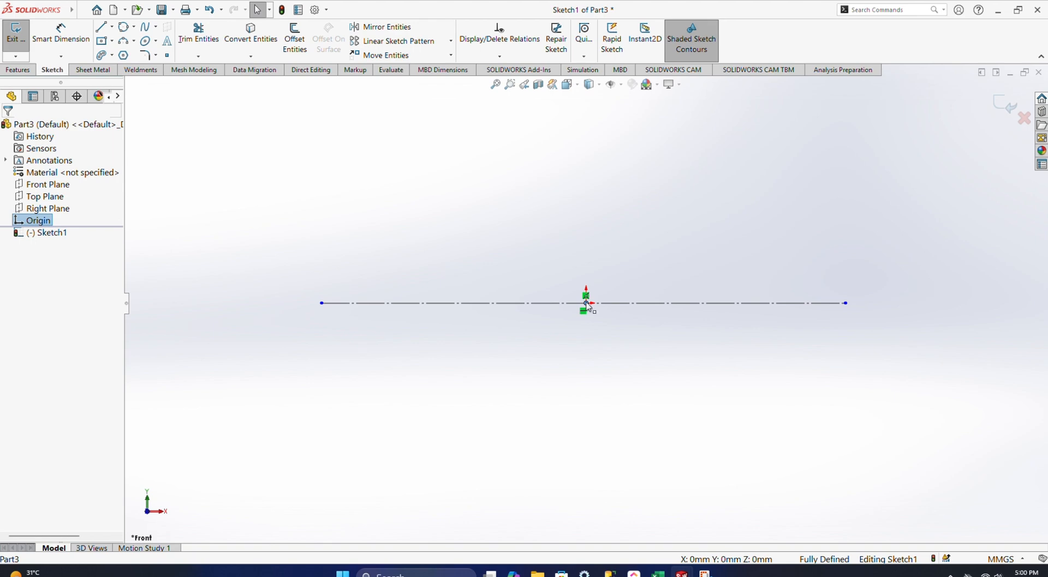
key(ctrl+v)
scroll(612, 313, up, 3)
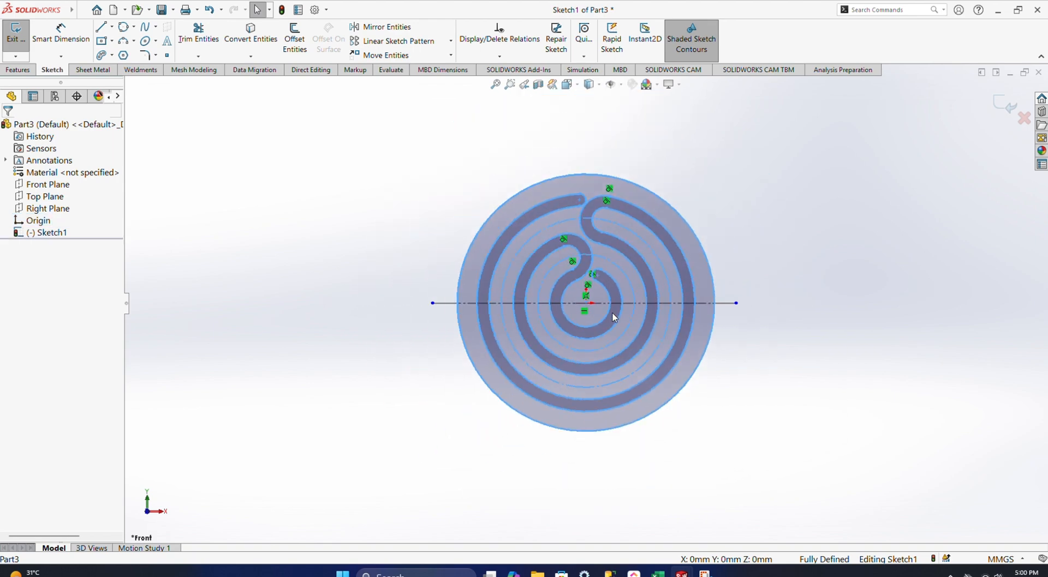
scroll(382, 219, down, 2)
scroll(389, 230, up, 2)
scroll(880, 374, down, 1)
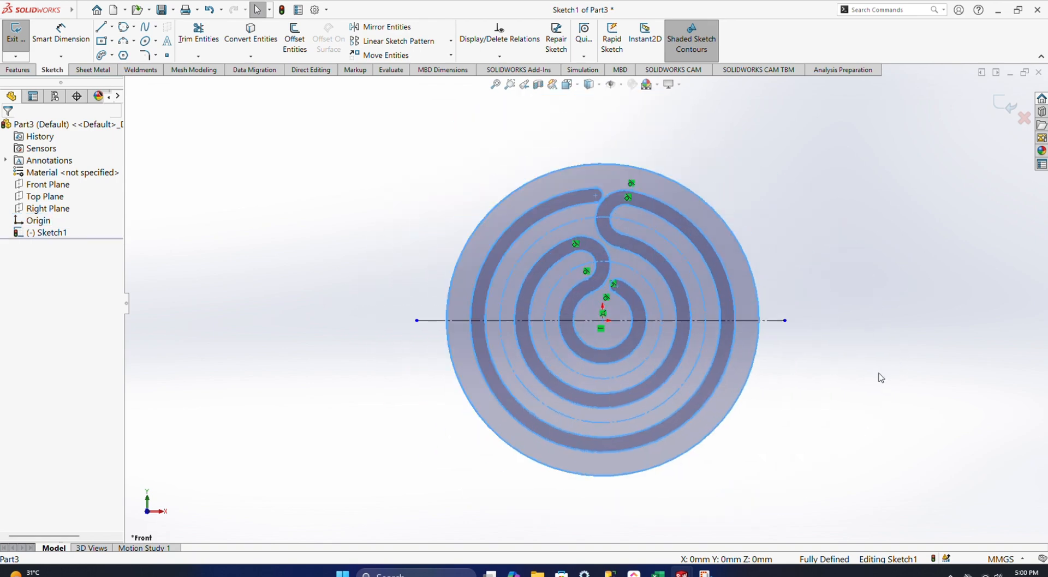
click(403, 262)
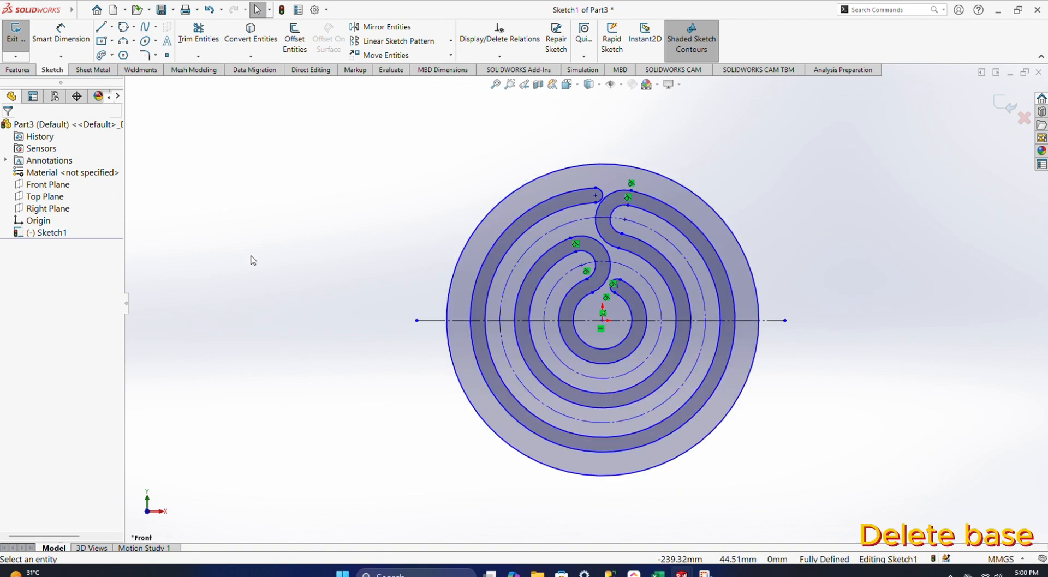
Step: Trim away the outer base circle and the dash-dot construction circles between the grooves, leaving the closed groove profile
click(200, 42)
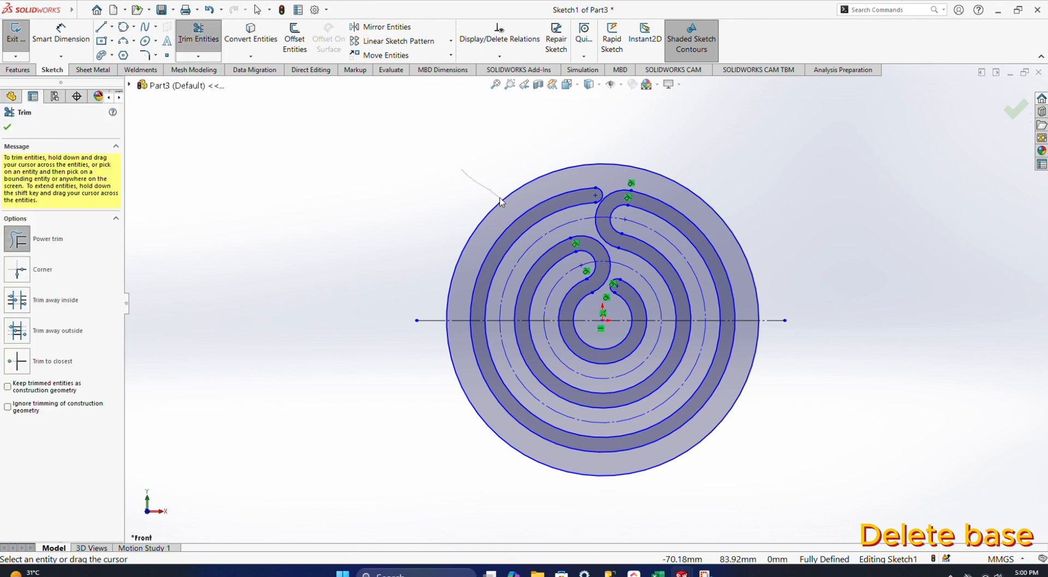
drag(501, 201, 503, 206)
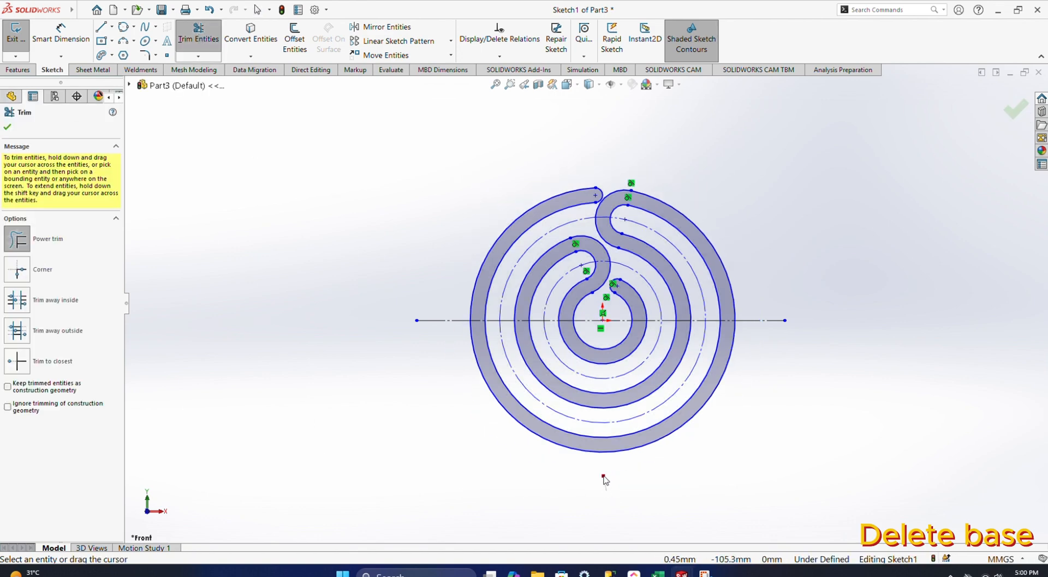
drag(603, 429, 596, 377)
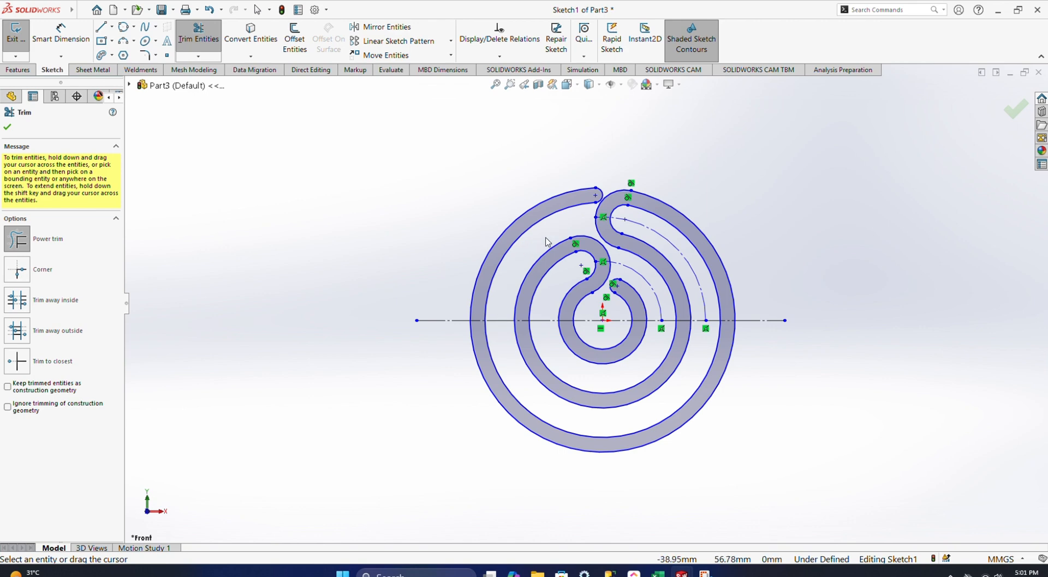
drag(629, 217, 634, 229)
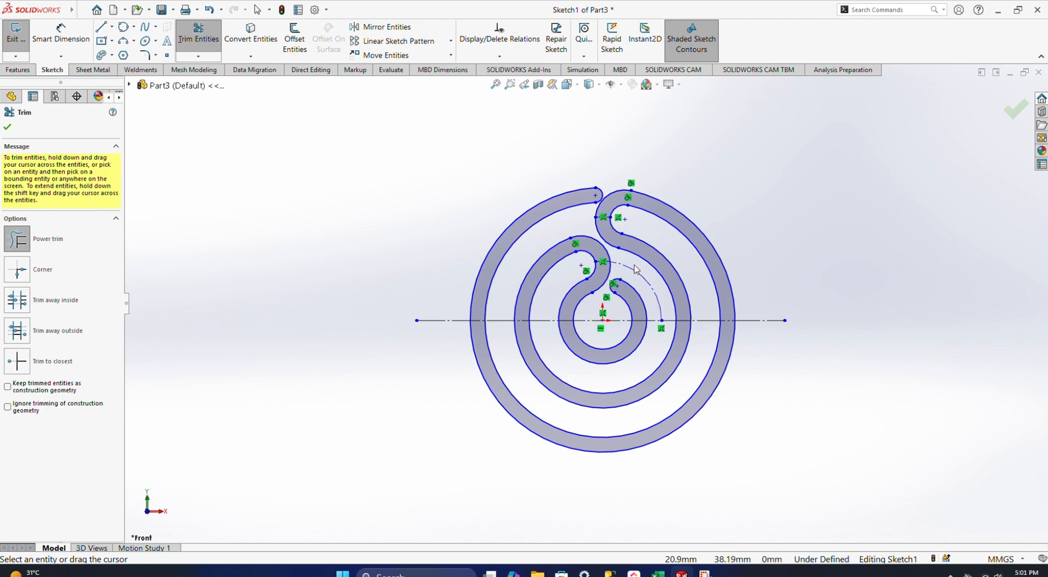
key(ctrl+z)
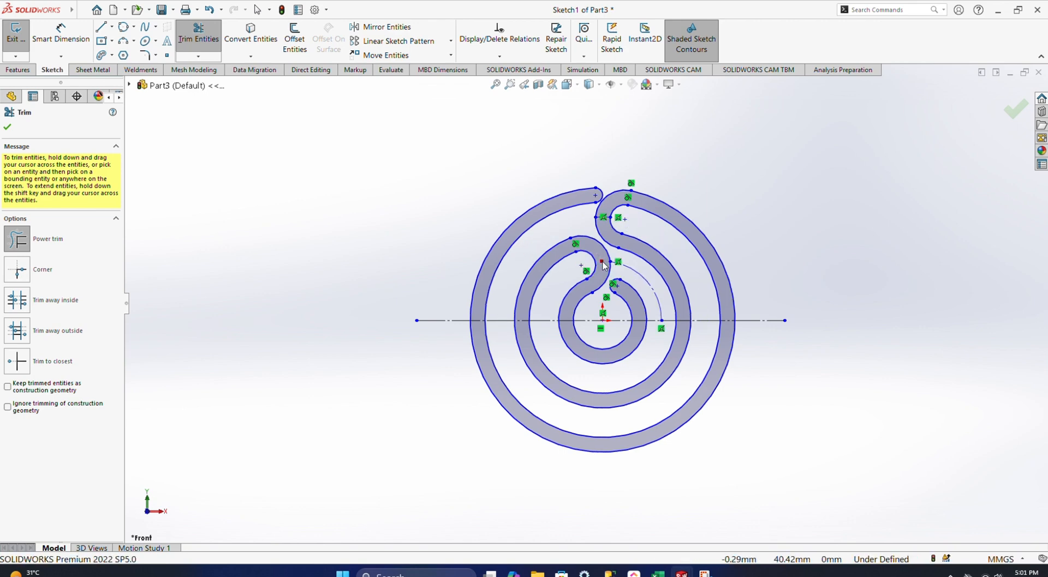
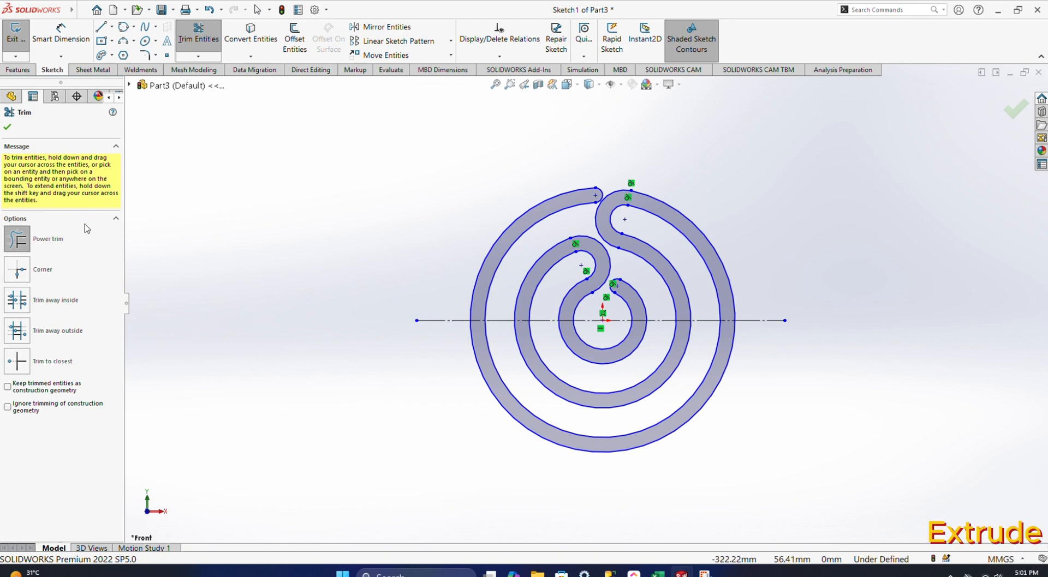
Step: Extrude the closed groove profile as a blind boss with a depth of 25 mm
click(8, 127)
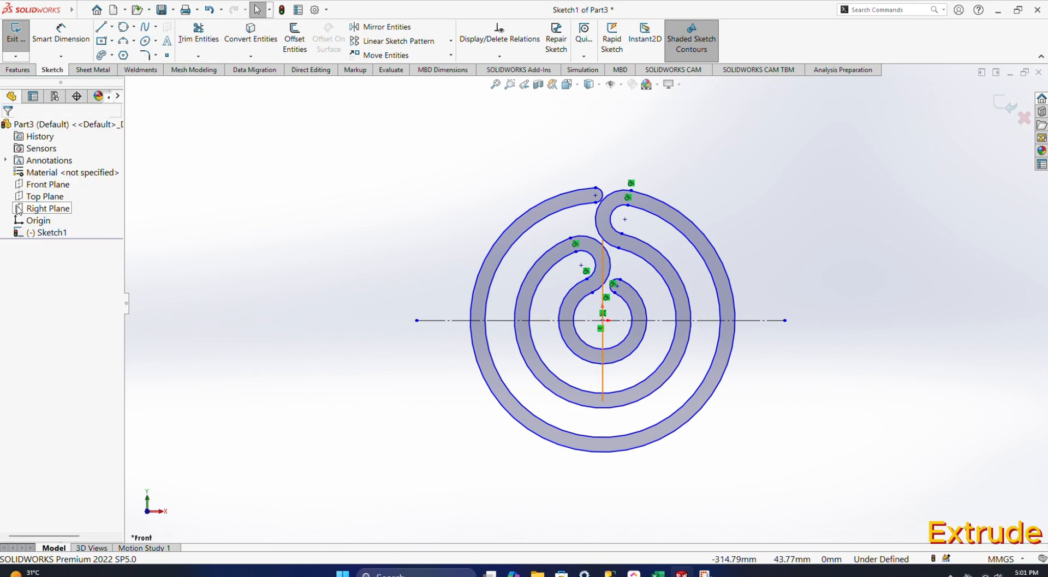
click(18, 69)
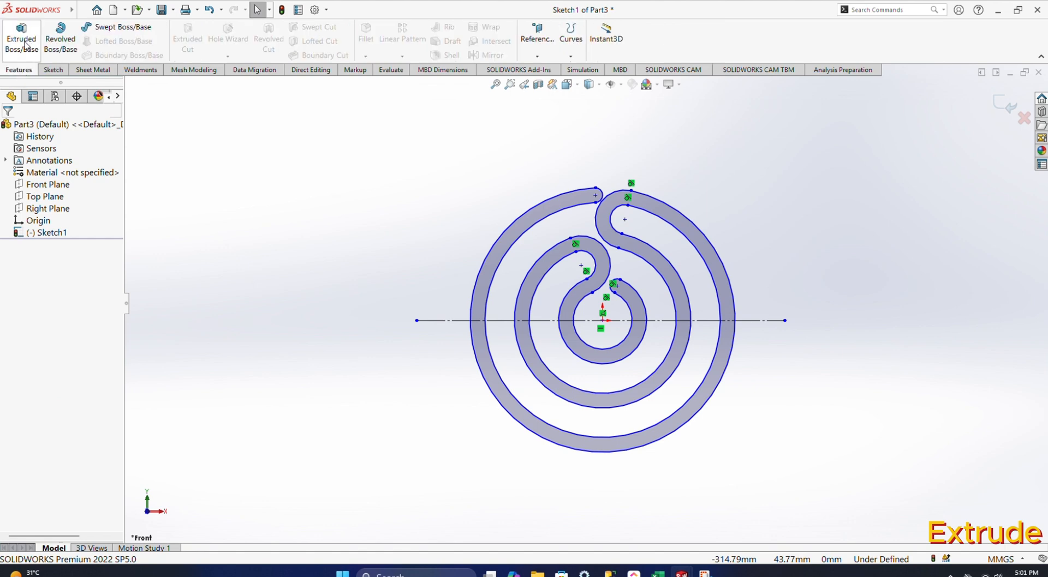
click(26, 46)
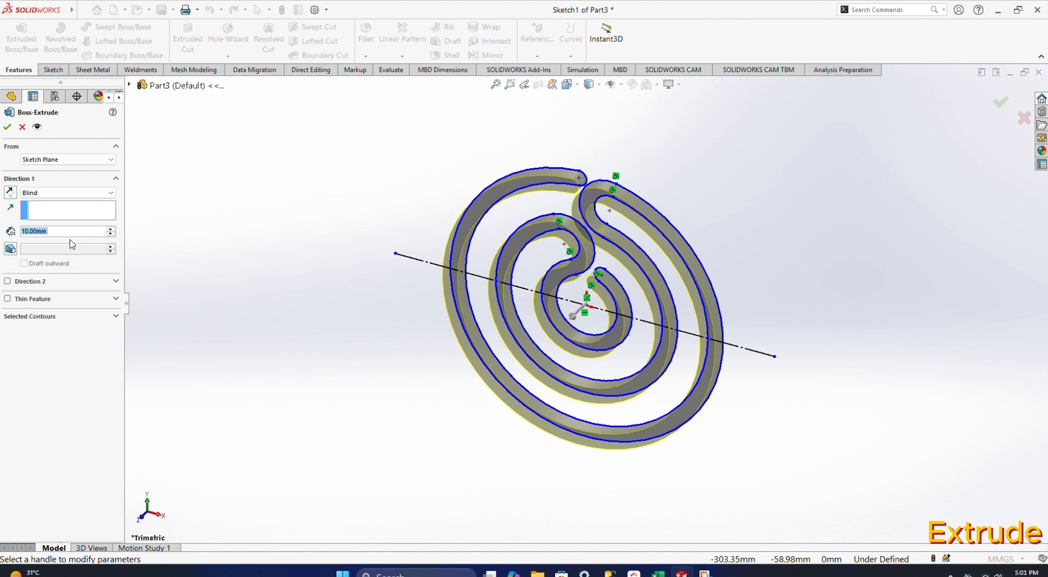
text(25)
key(Return)
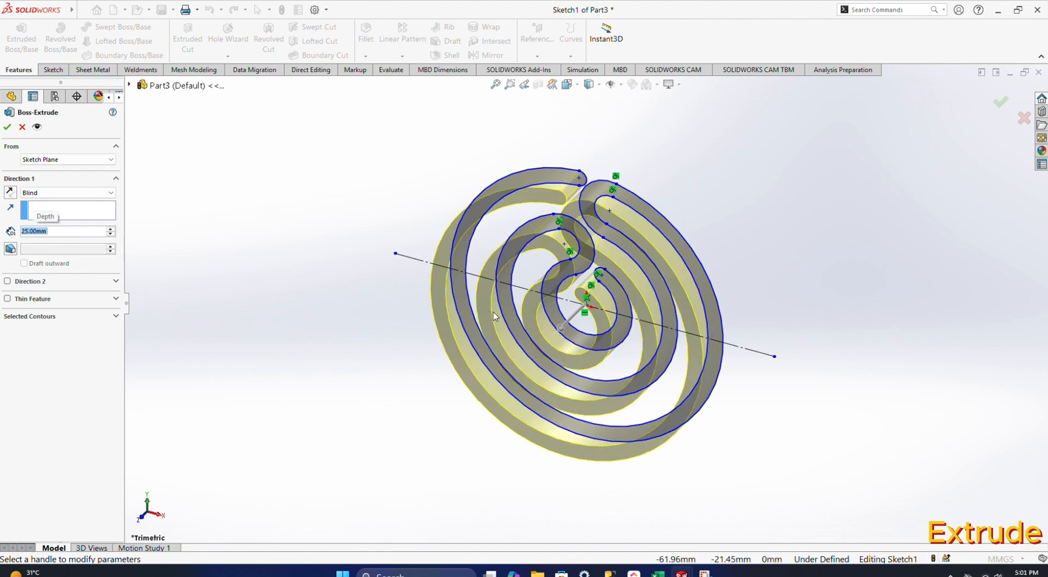
click(7, 127)
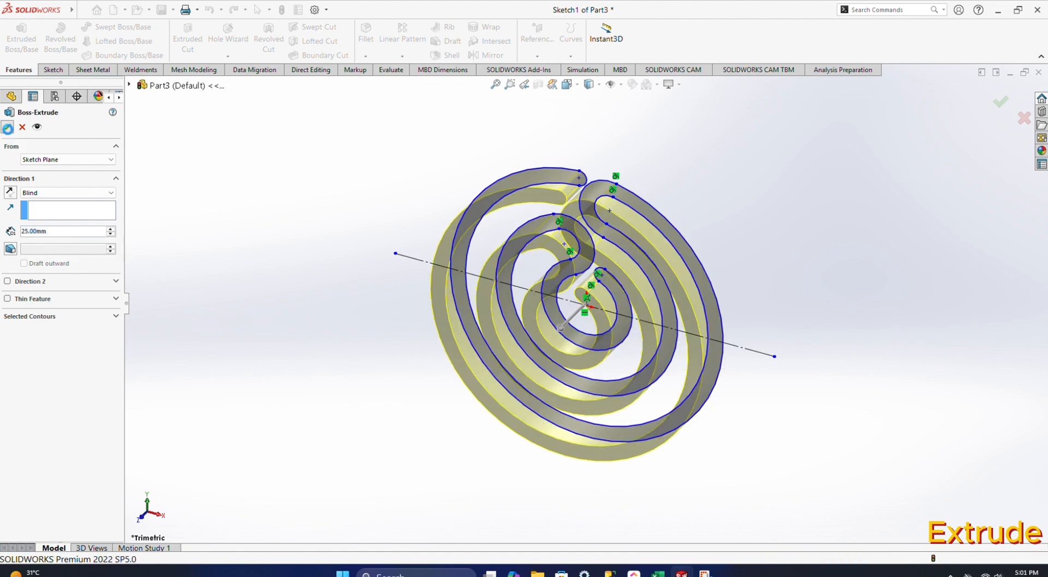
Step: Apply the chromium plate metal appearance to the extruded groove-shaped feature
middle_drag(187, 295, 254, 288)
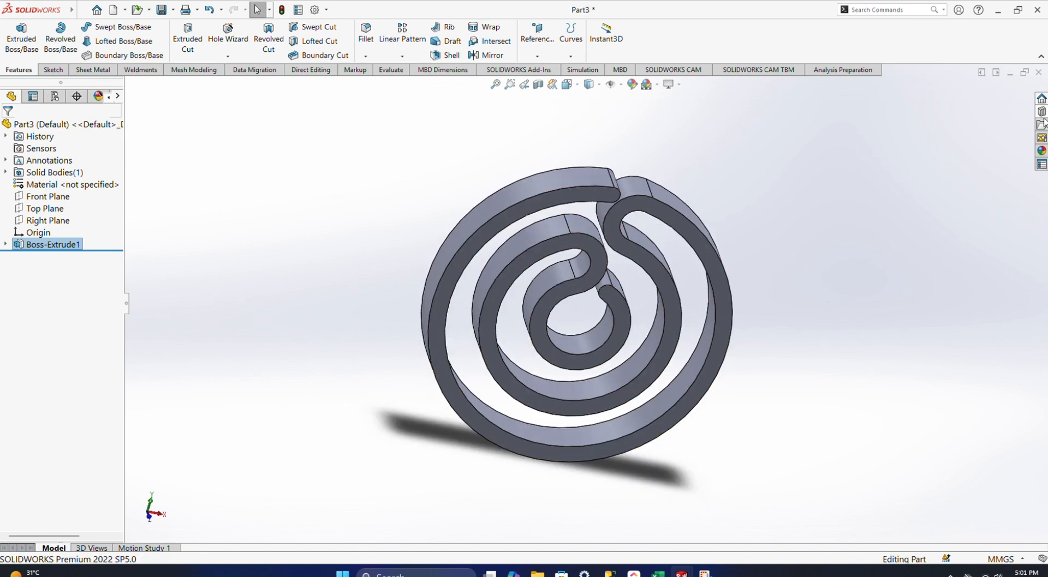
click(1042, 151)
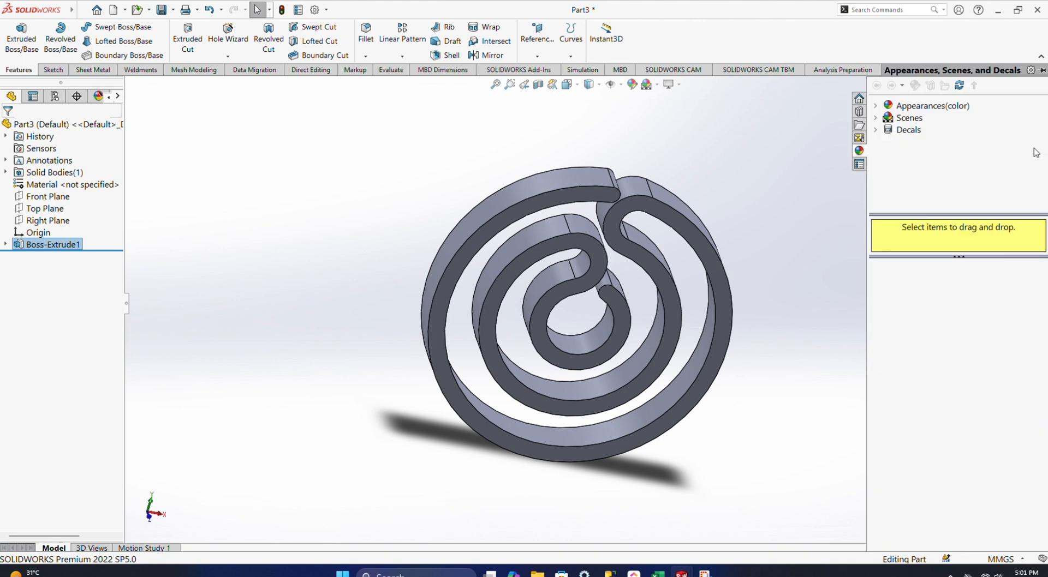
click(876, 105)
click(875, 105)
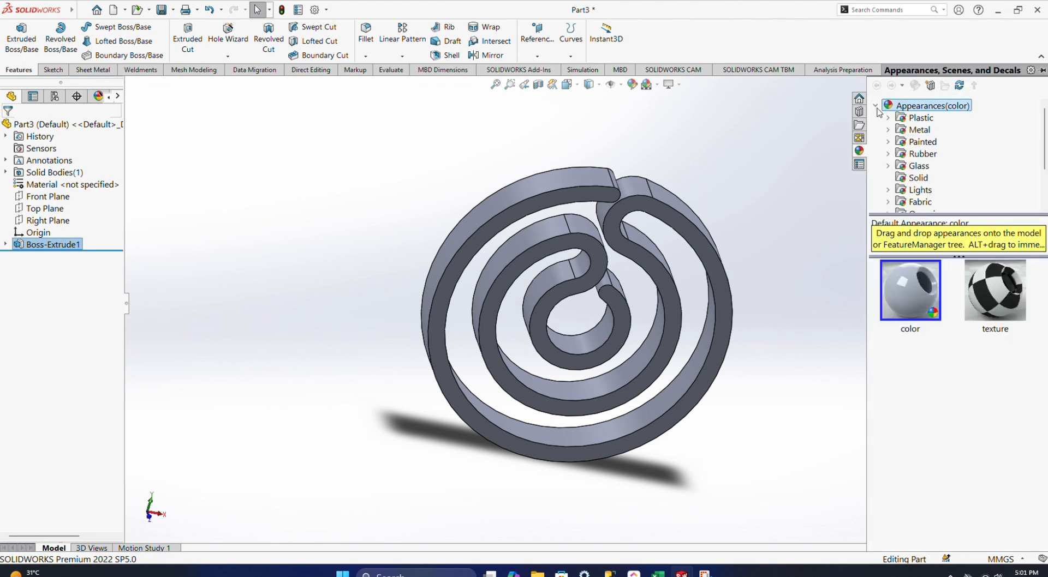
click(889, 131)
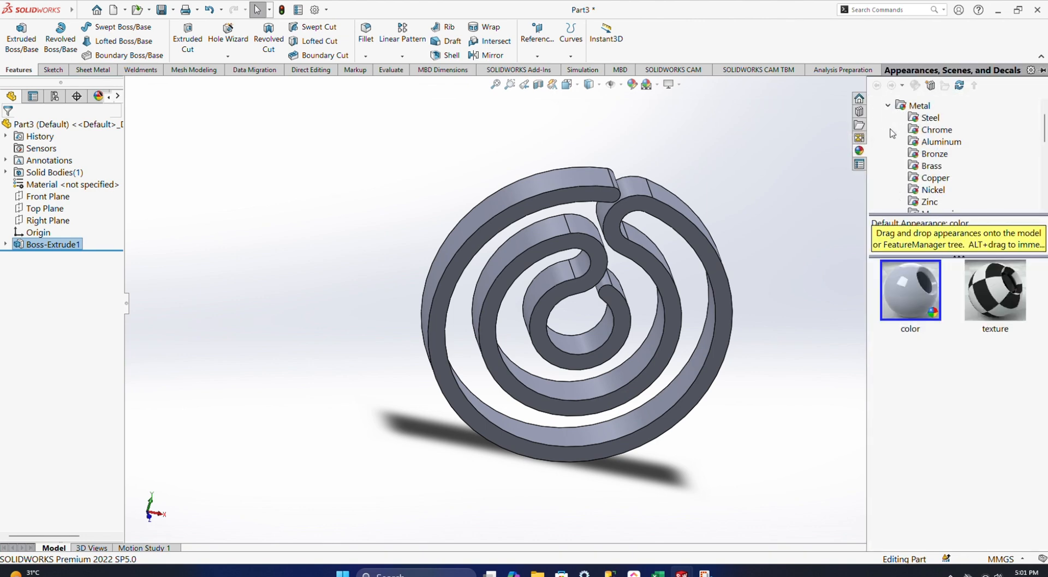
click(931, 131)
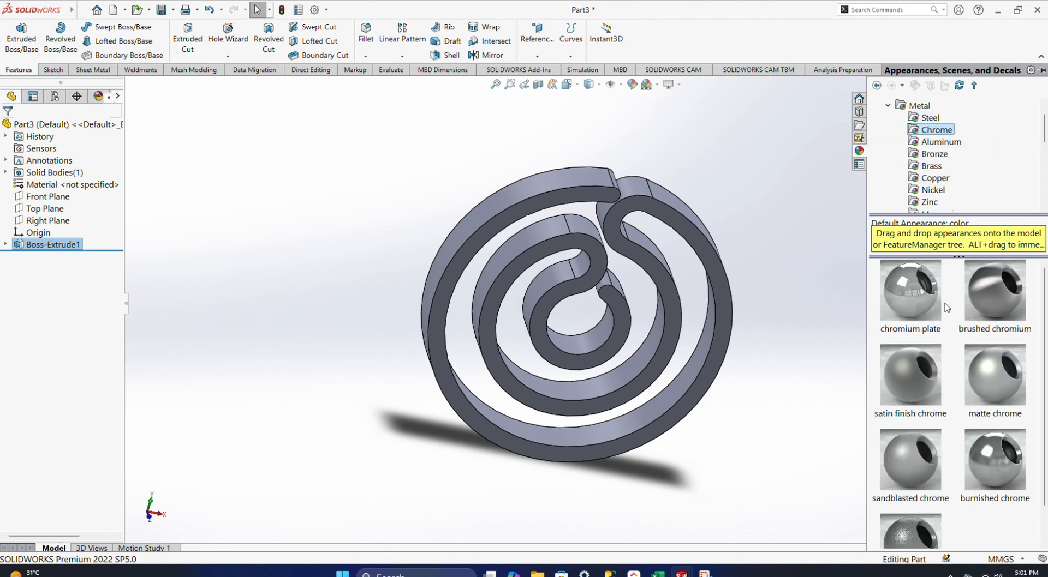
drag(906, 289, 722, 286)
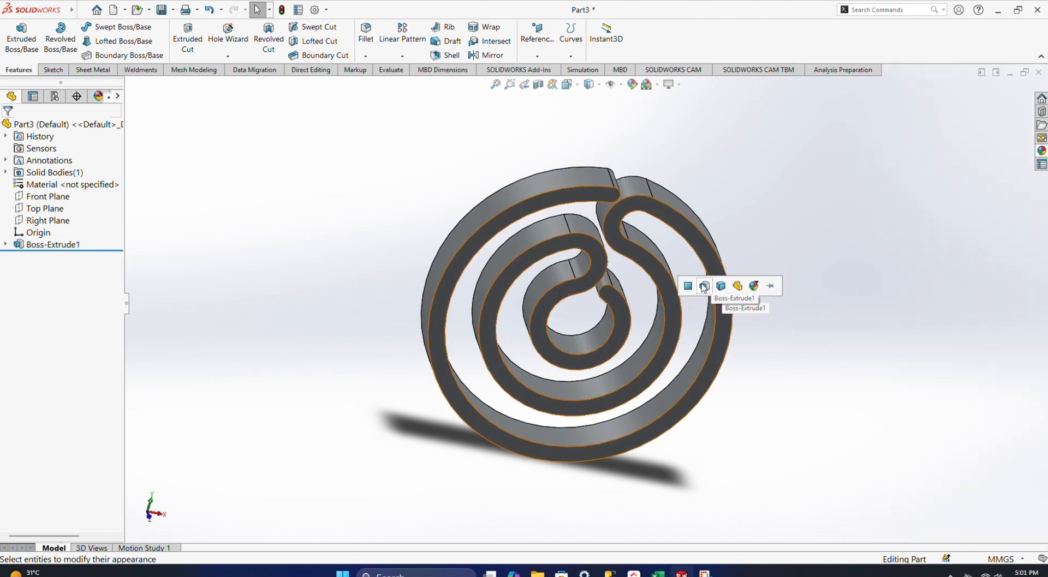
click(709, 287)
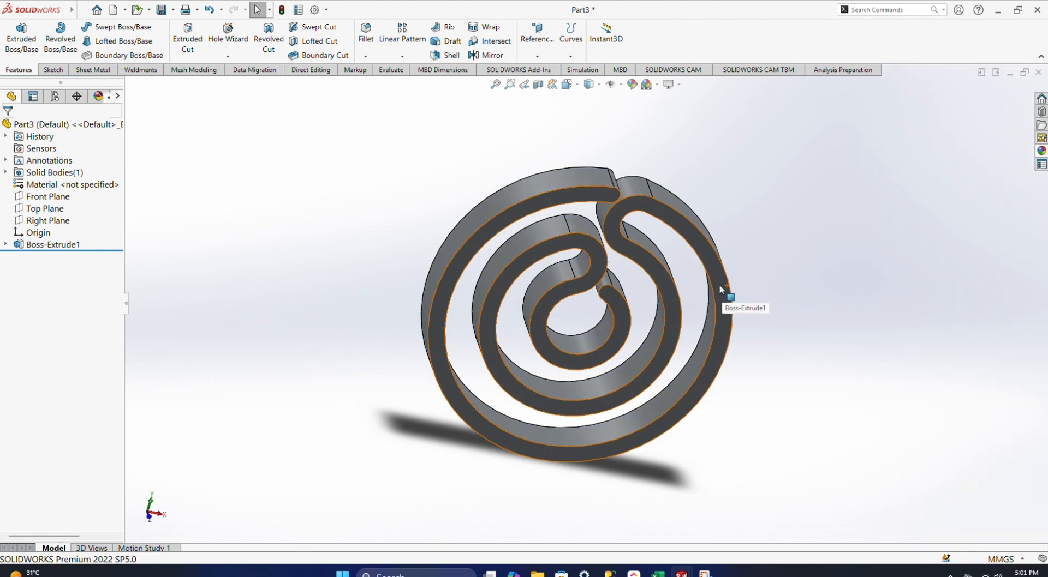
Step: Apply the solid Red appearance to the extruded groove shape
middle_drag(861, 435, 835, 362)
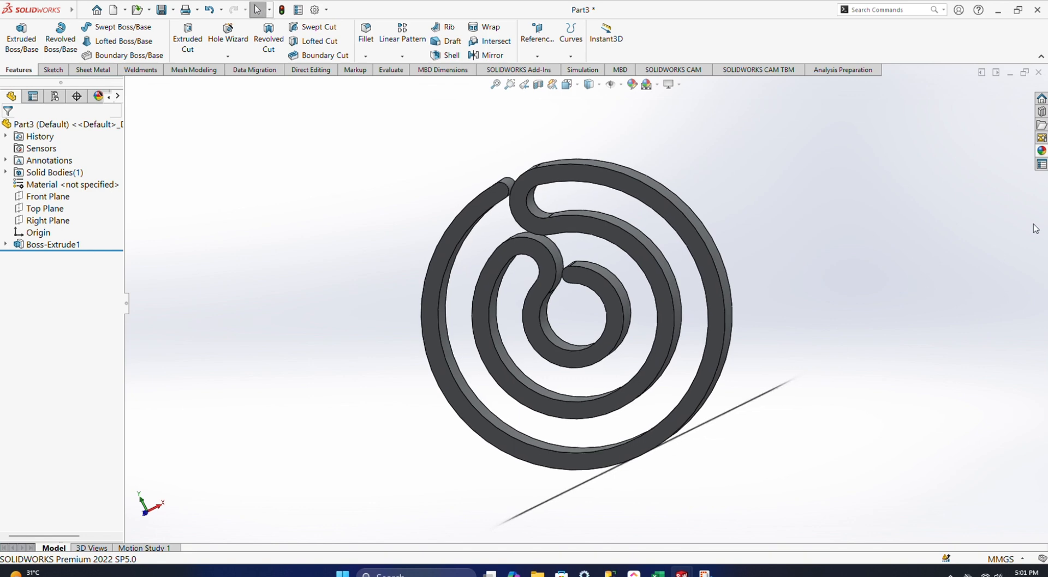
click(1041, 151)
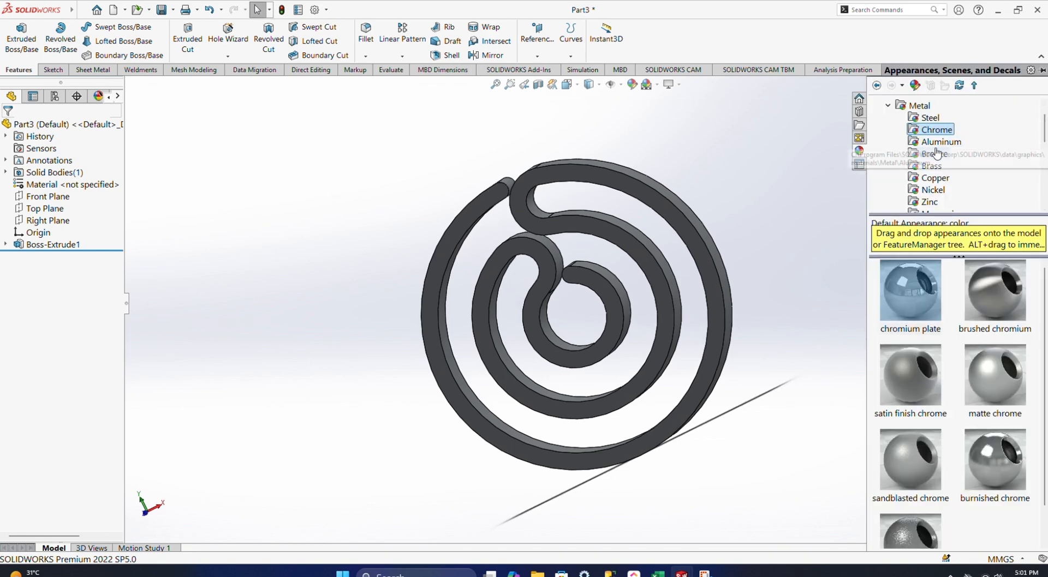
scroll(943, 168, down, 2)
scroll(930, 179, up, 3)
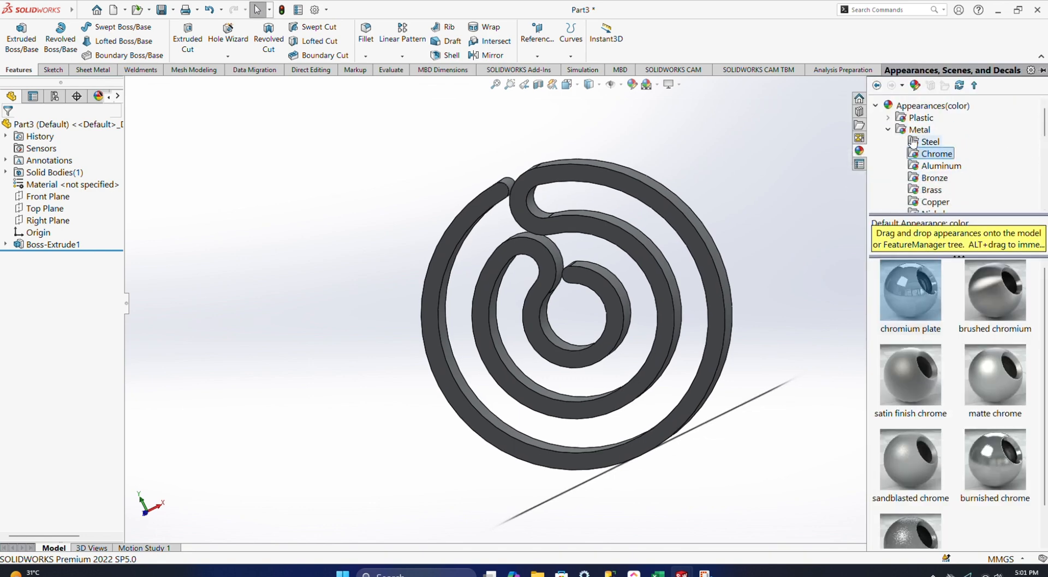
click(889, 118)
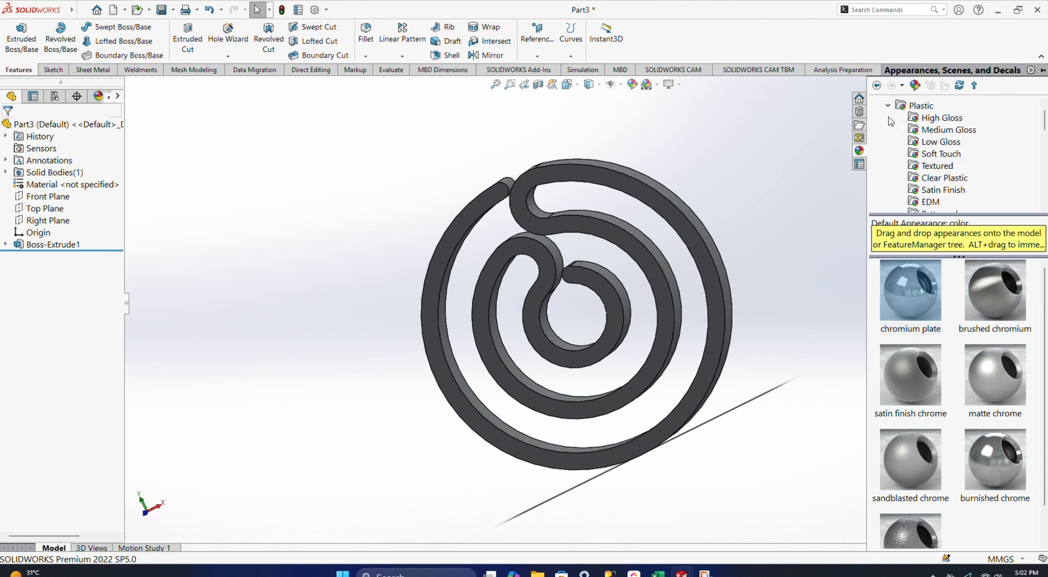
scroll(885, 115, up, 1)
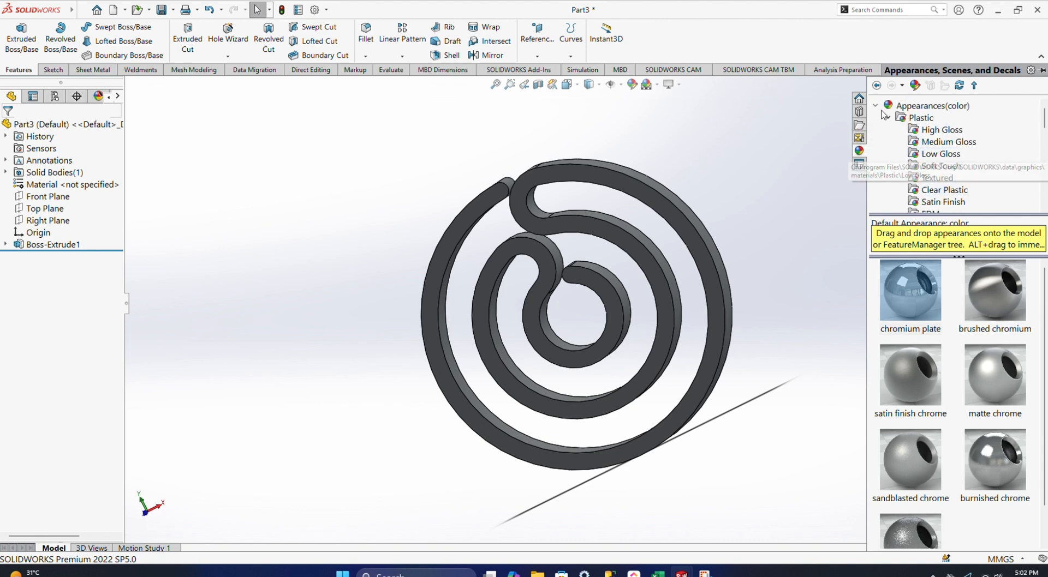
click(888, 118)
click(888, 130)
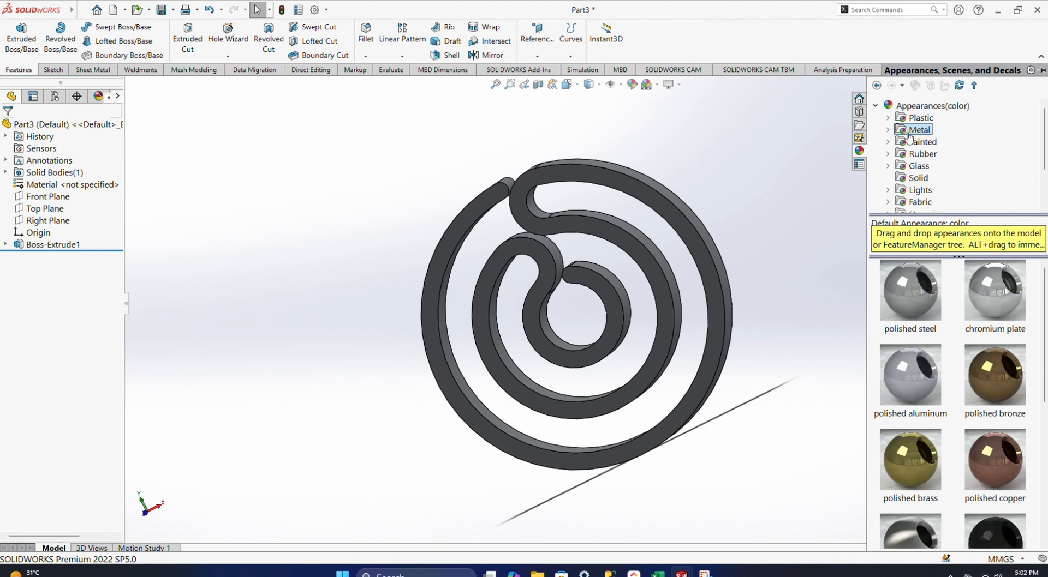
scroll(903, 143, down, 3)
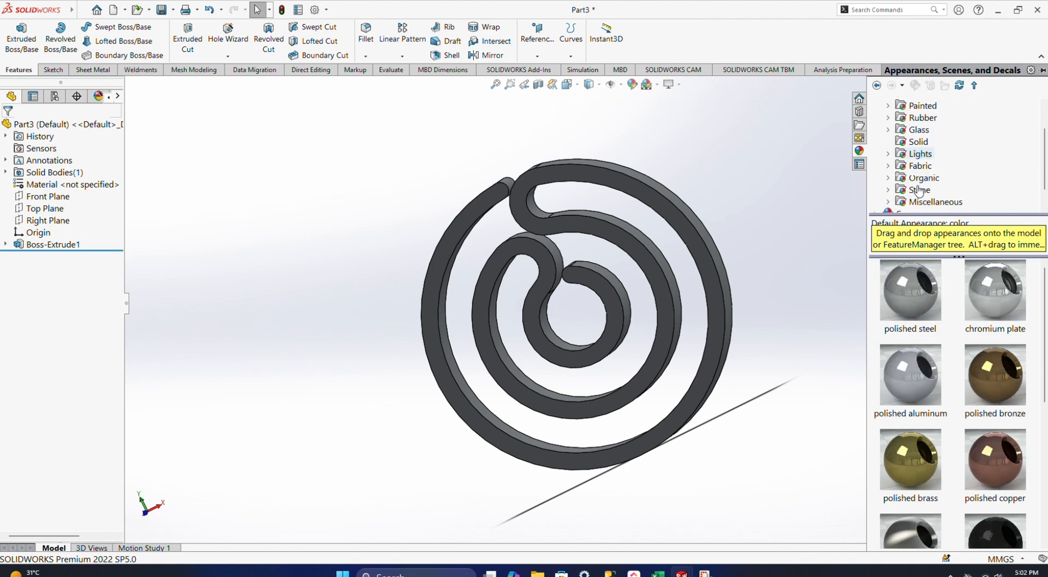
click(908, 143)
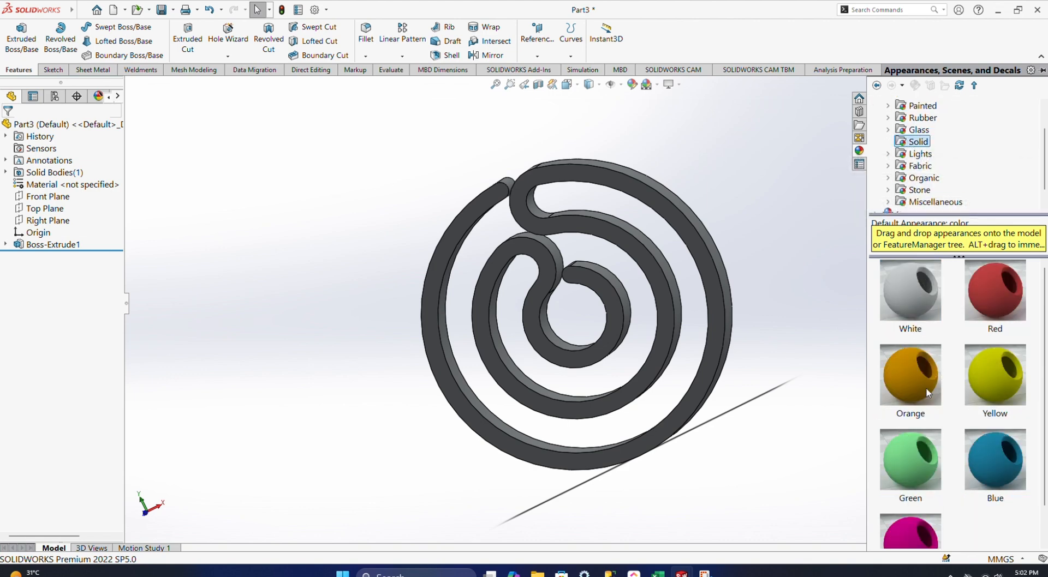
drag(991, 295, 714, 290)
click(716, 292)
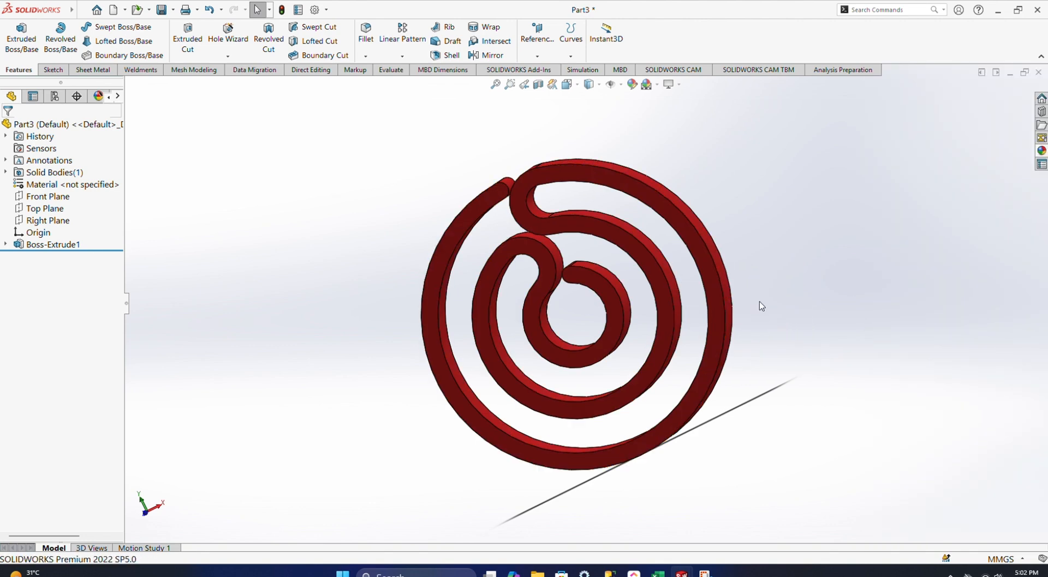
Step: Save the red part as Coil in the Desktop folder
middle_drag(798, 240, 434, 194)
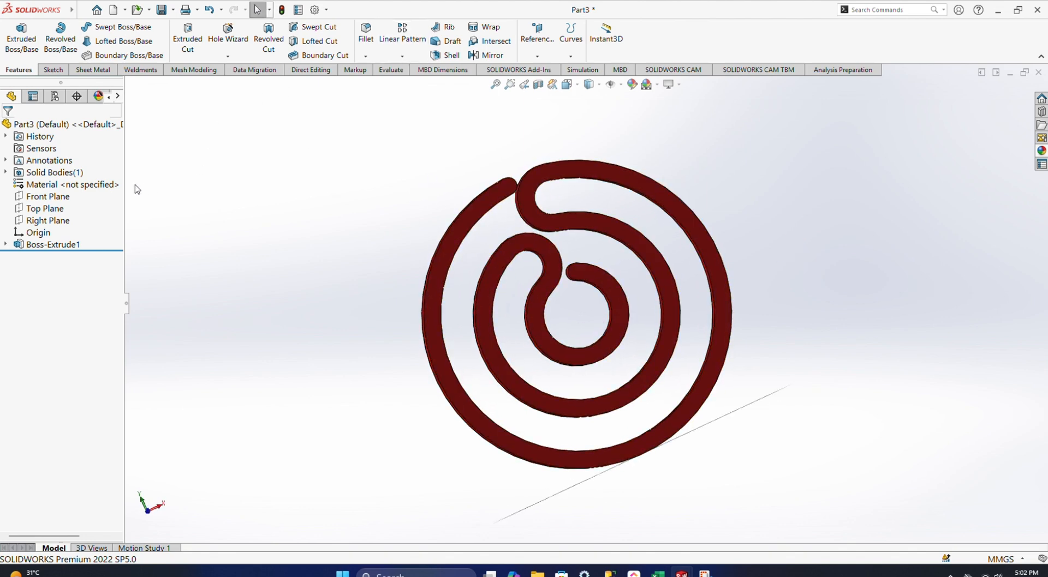
click(173, 10)
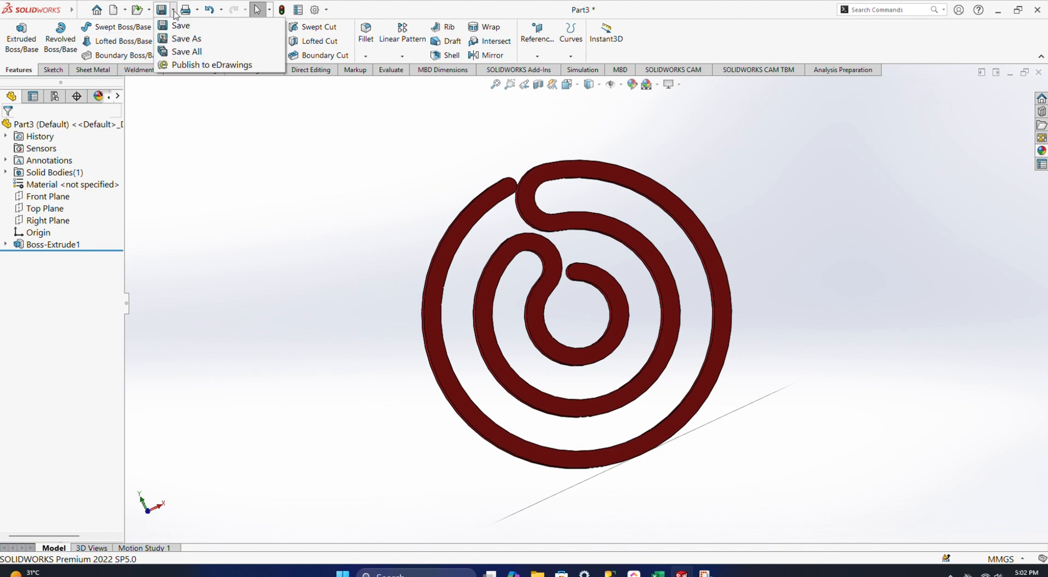
click(180, 40)
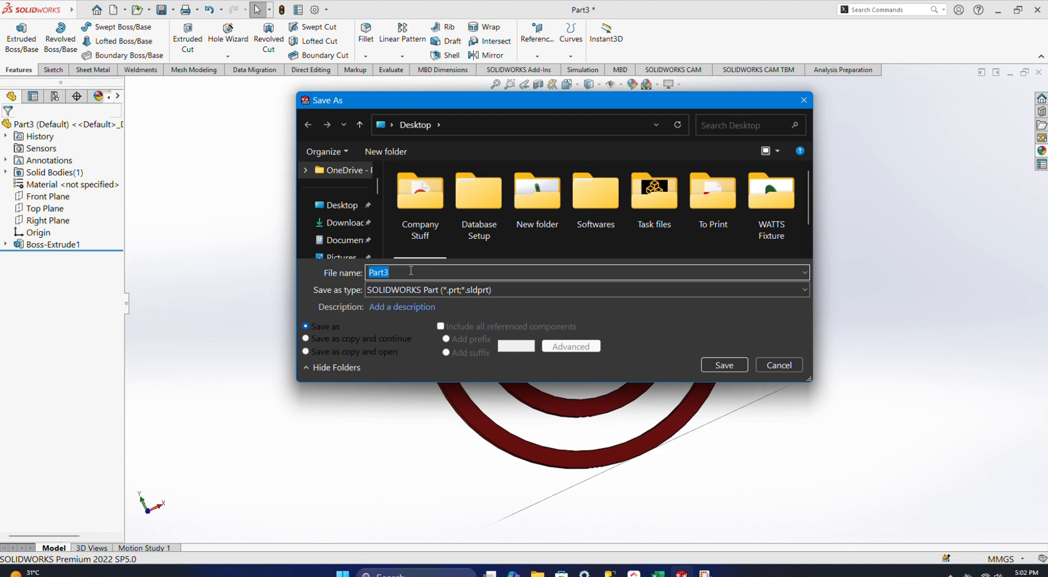
text(Coil)
click(711, 367)
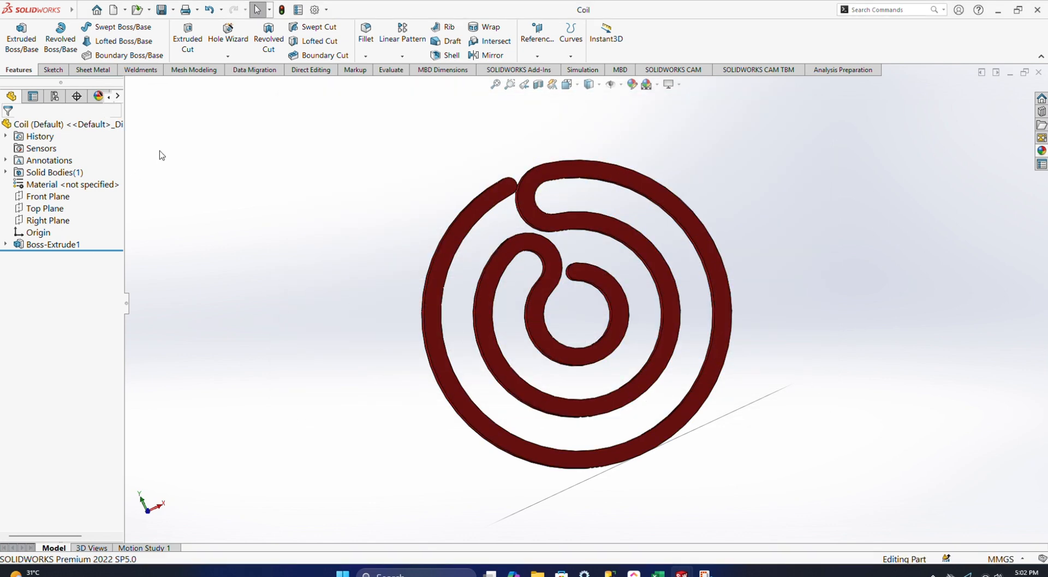
Step: Create a new assembly document and place the Base part in it as the first component
click(126, 10)
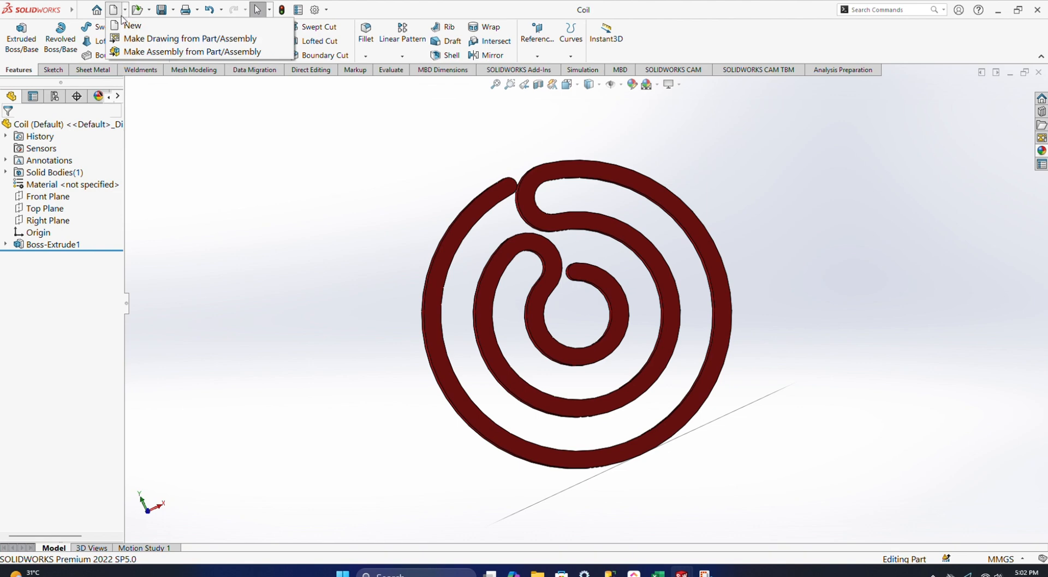
click(131, 25)
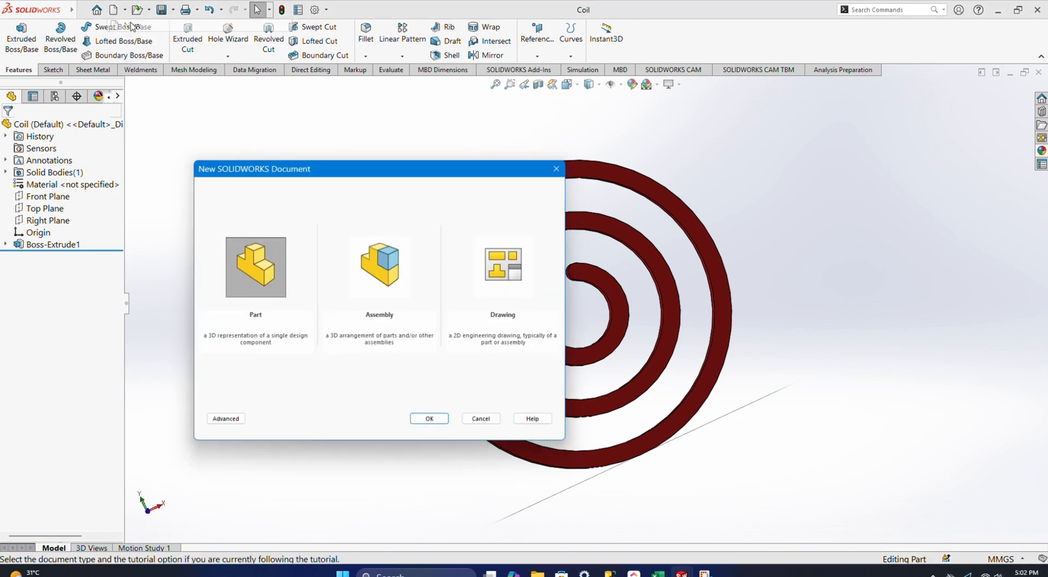
click(380, 267)
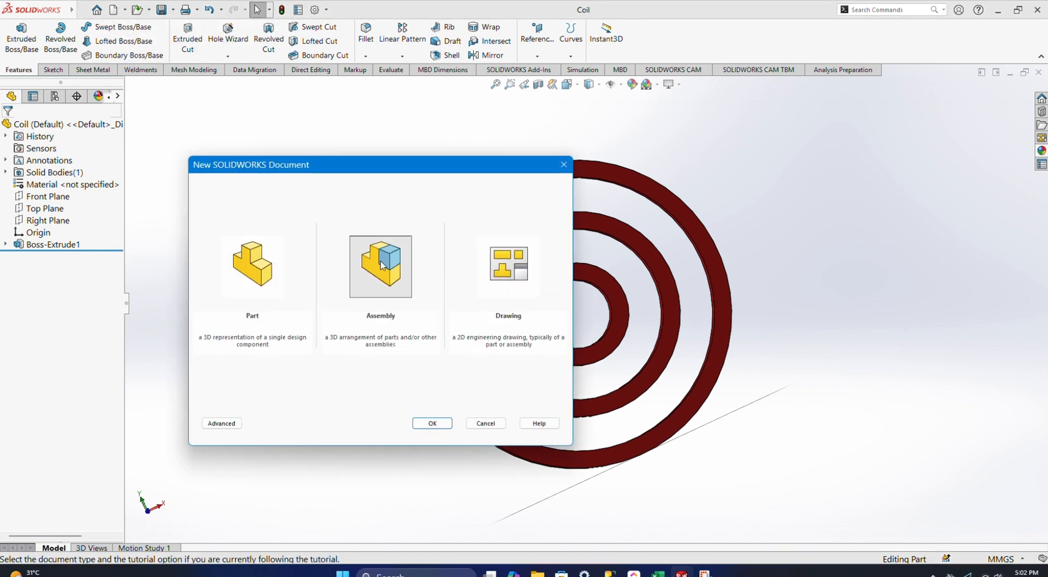
click(432, 424)
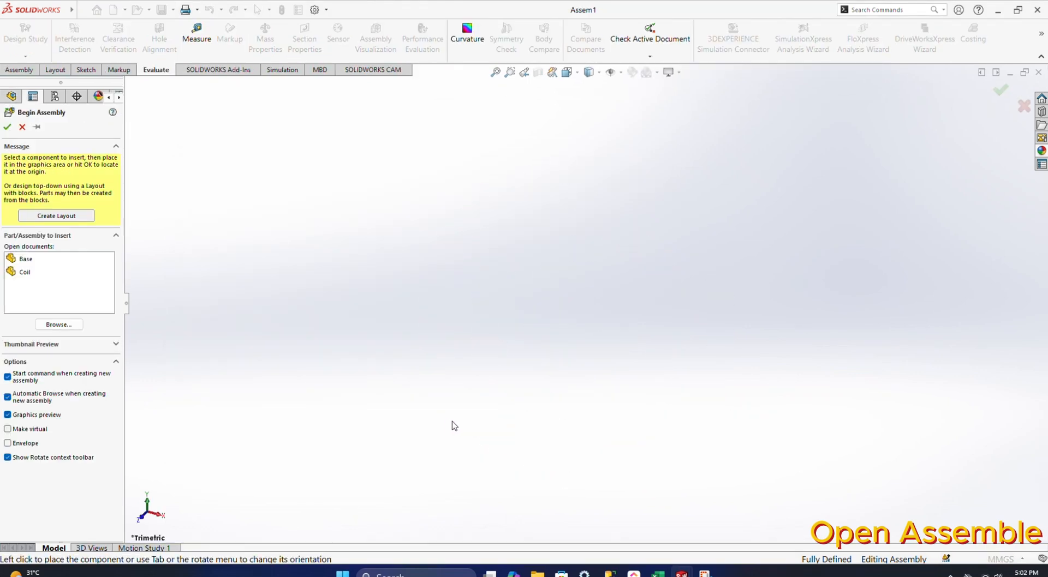
click(20, 259)
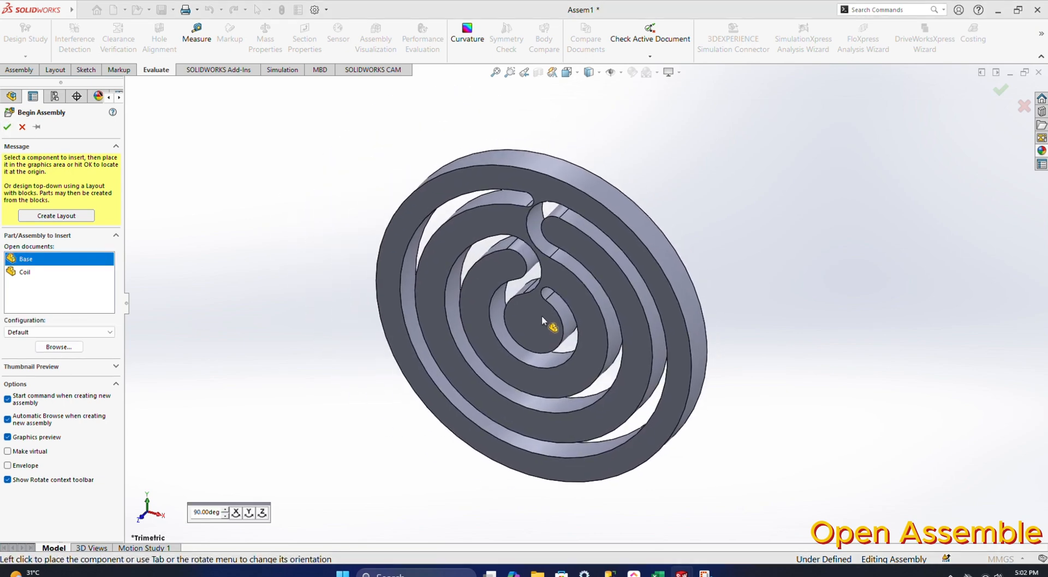
click(545, 317)
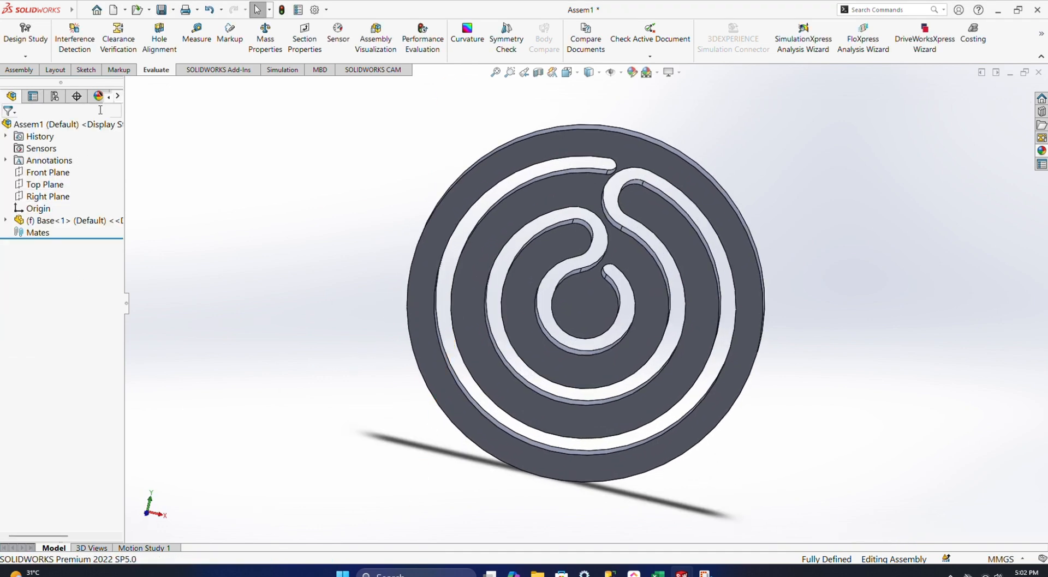
Step: Insert the Coil part into the assembly, placing it on the left side of the Base disc
click(20, 70)
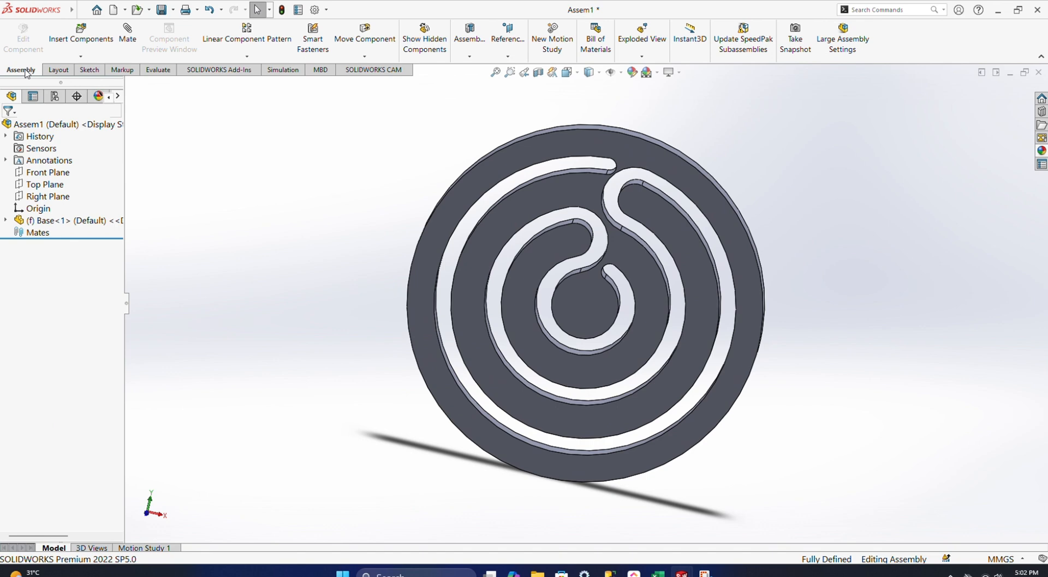
click(76, 41)
click(24, 263)
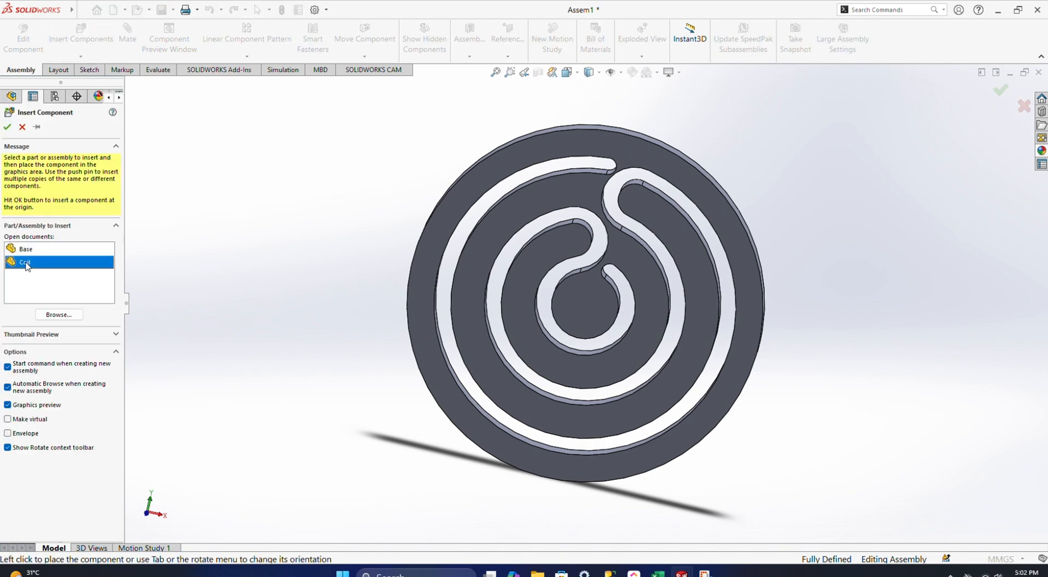
click(300, 269)
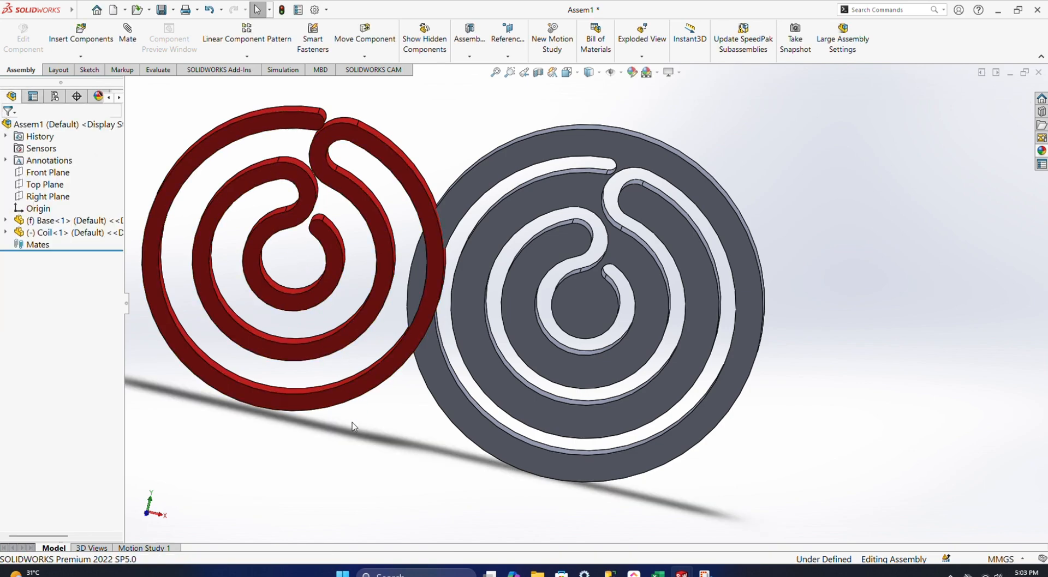
mouse_move(352, 425)
middle_down()
mouse_move(358, 431)
mouse_move(359, 420)
middle_up()
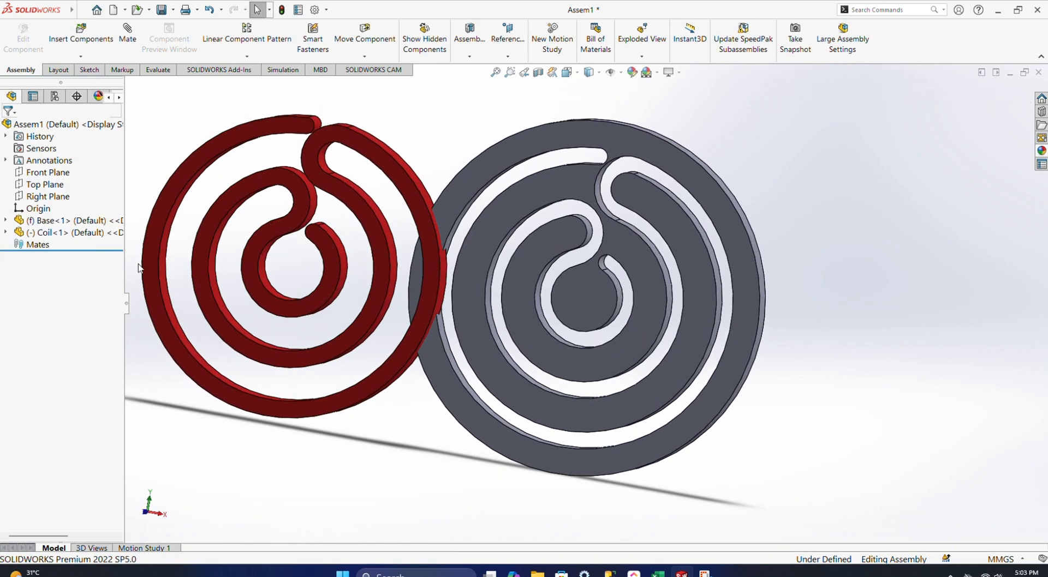
Step: Mate the Coil's innermost ring face concentric with the Base's inner groove wall, and pull the Coil out in front of the disc
click(126, 32)
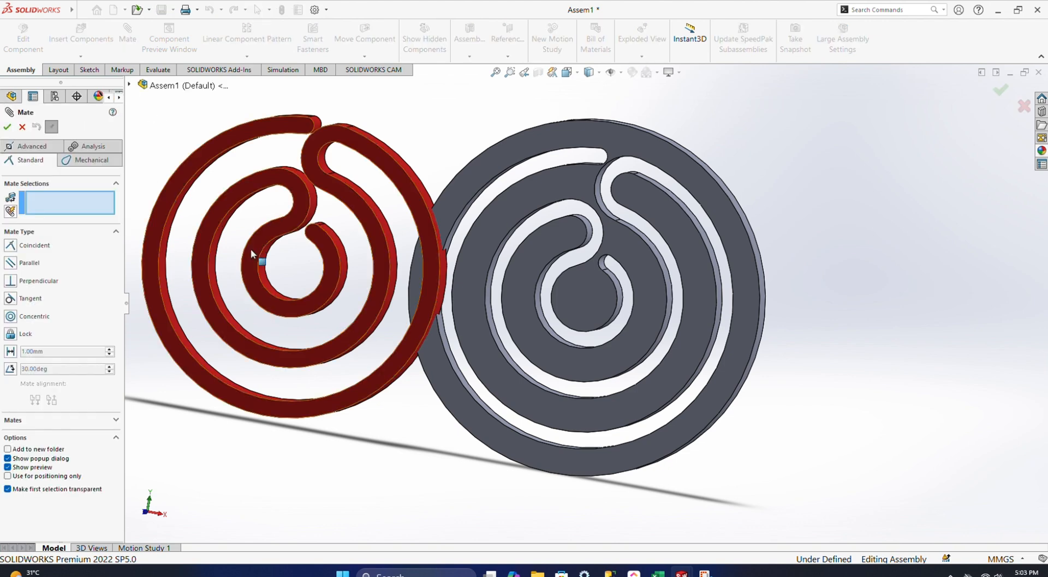
middle_drag(294, 284, 274, 279)
click(273, 274)
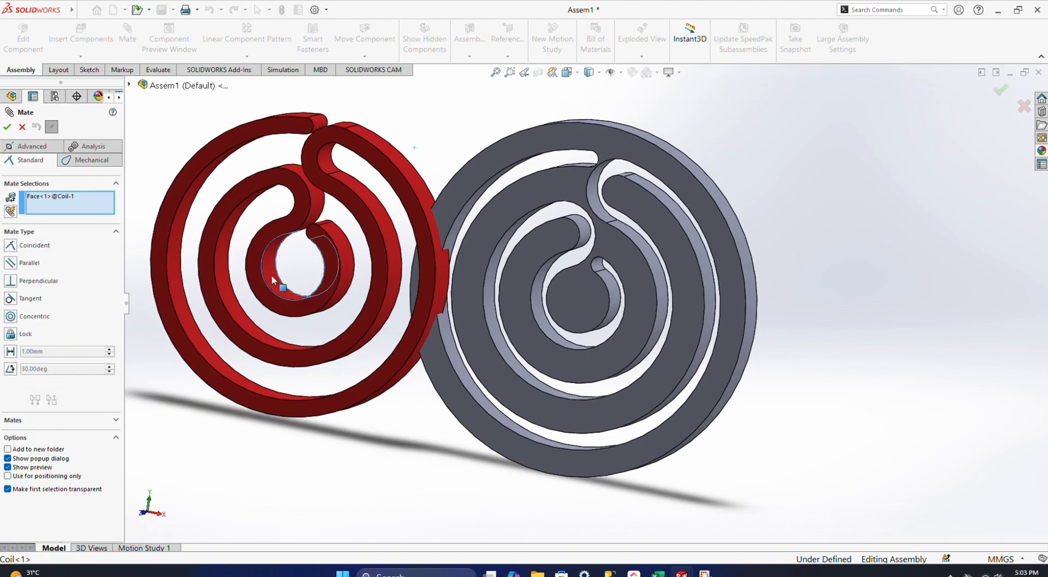
click(563, 342)
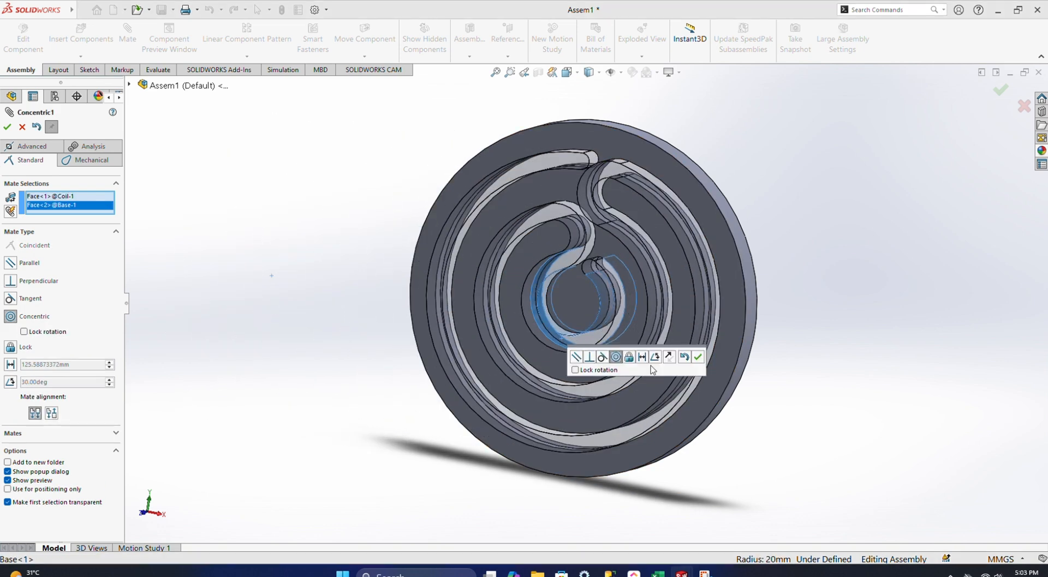
click(698, 358)
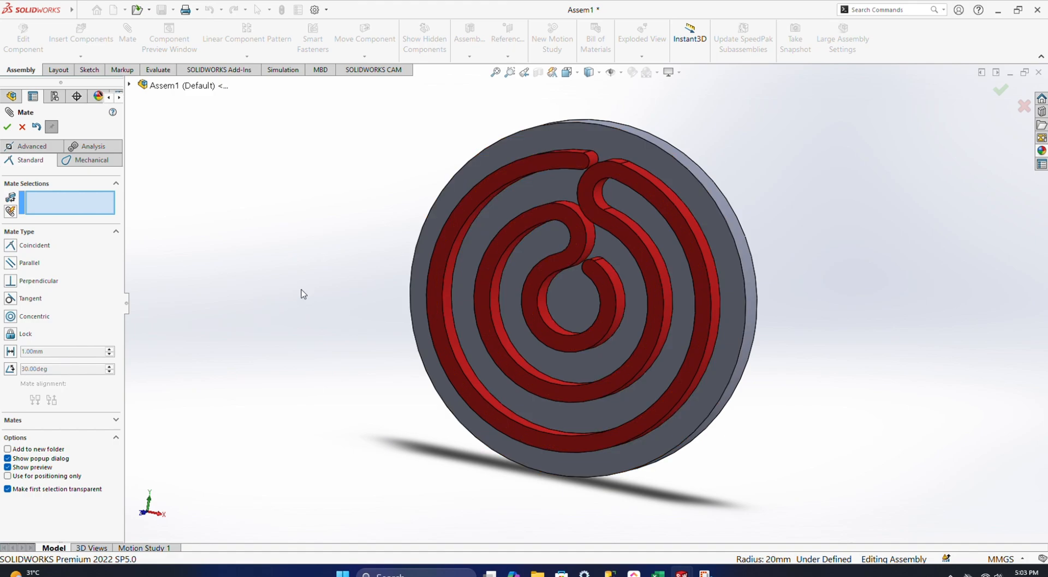
drag(435, 263, 355, 305)
middle_drag(295, 286, 222, 231)
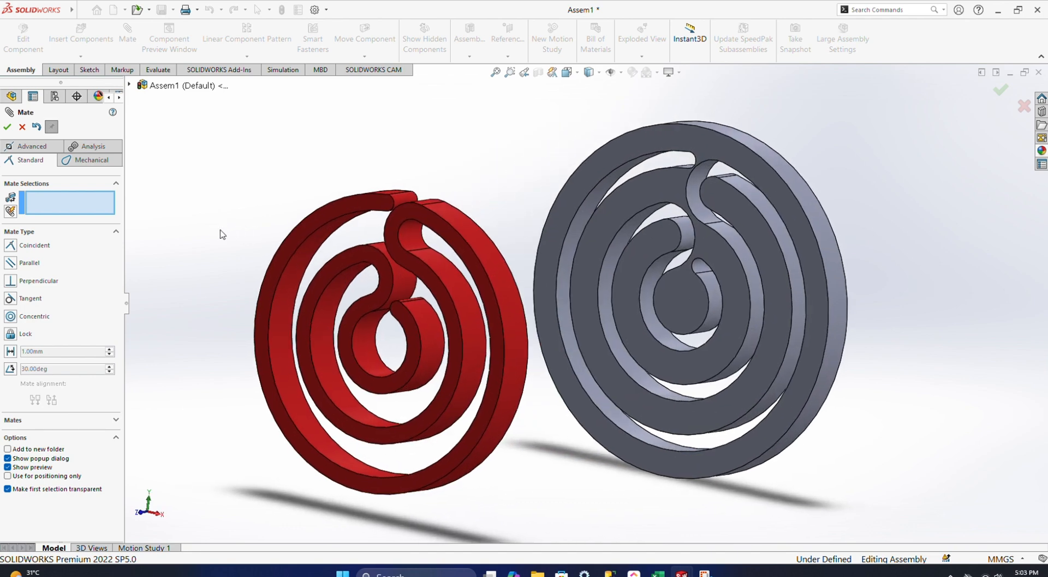
click(518, 325)
middle_drag(885, 338, 886, 336)
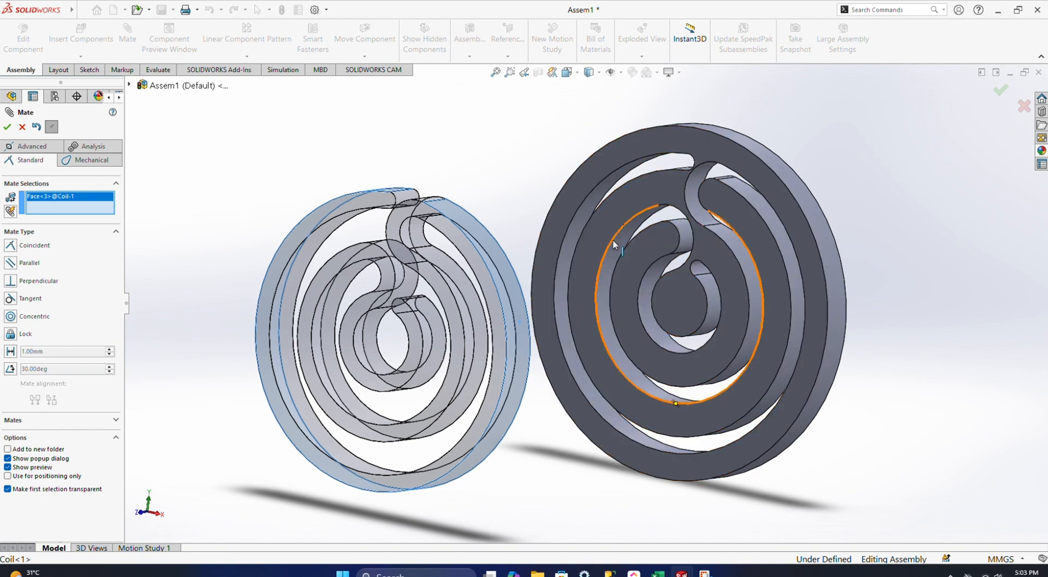
click(575, 222)
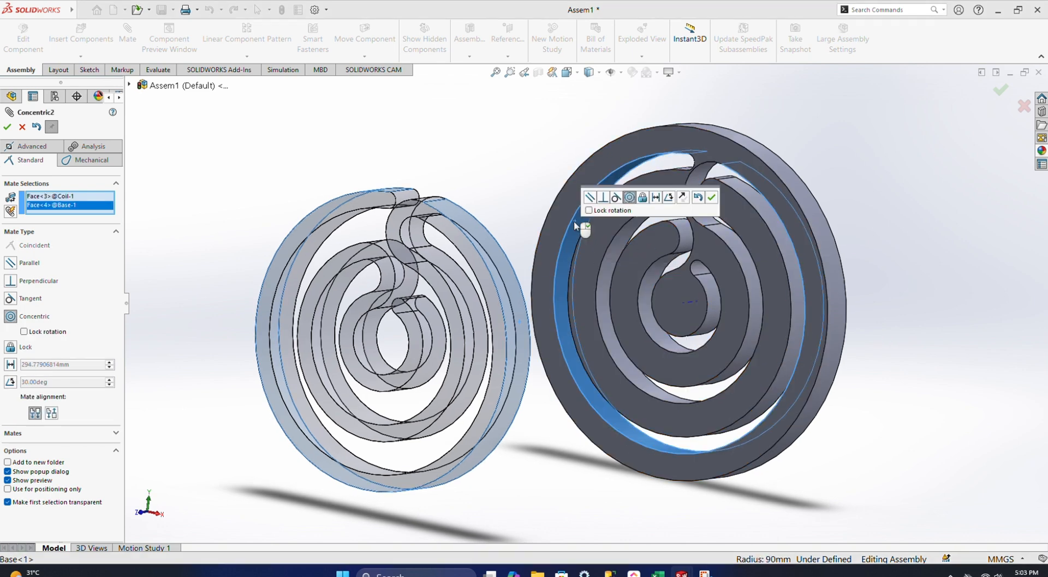
click(615, 198)
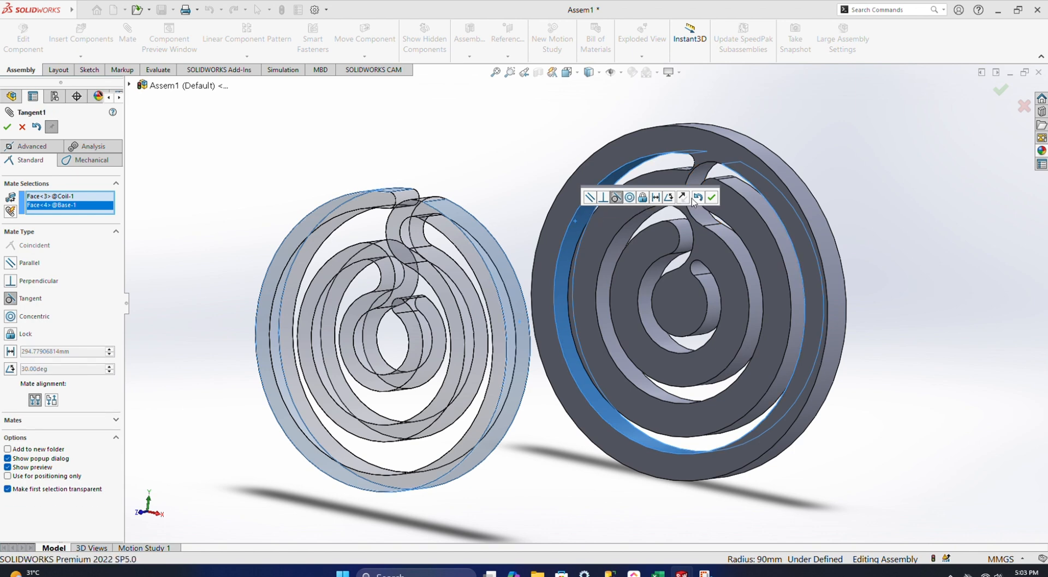
click(604, 198)
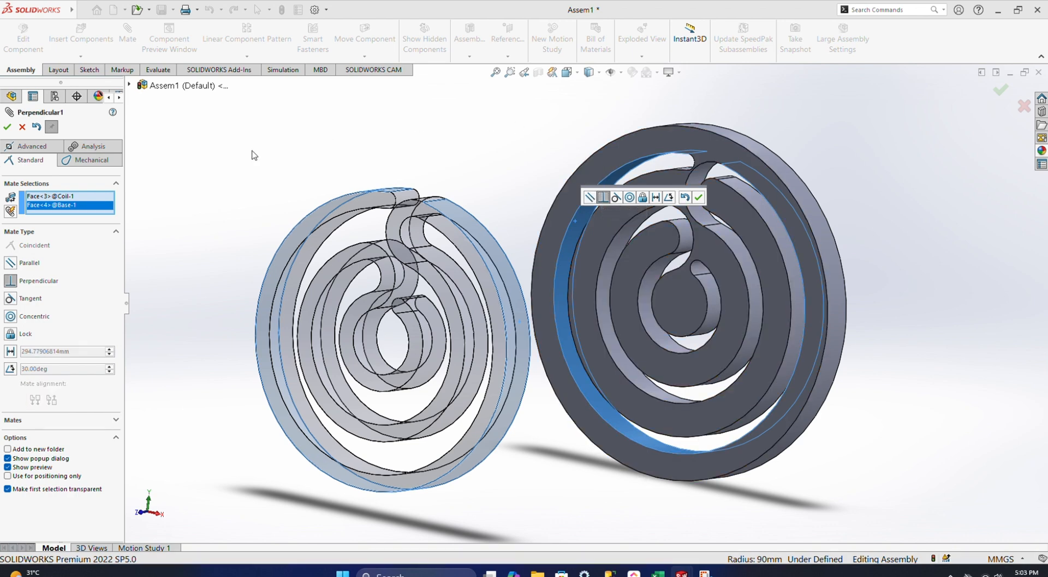
click(71, 197)
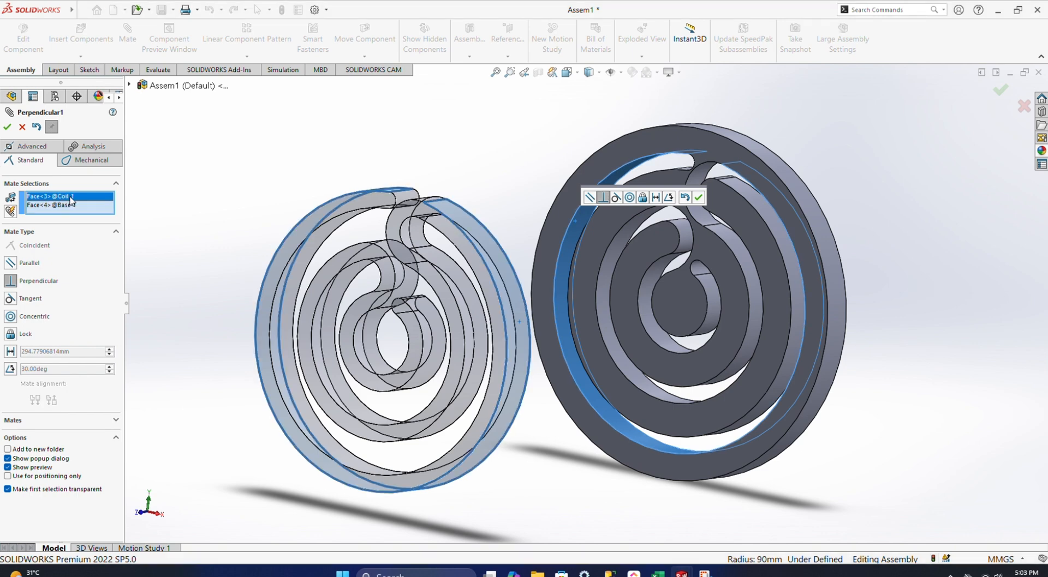
right_click(71, 200)
click(101, 205)
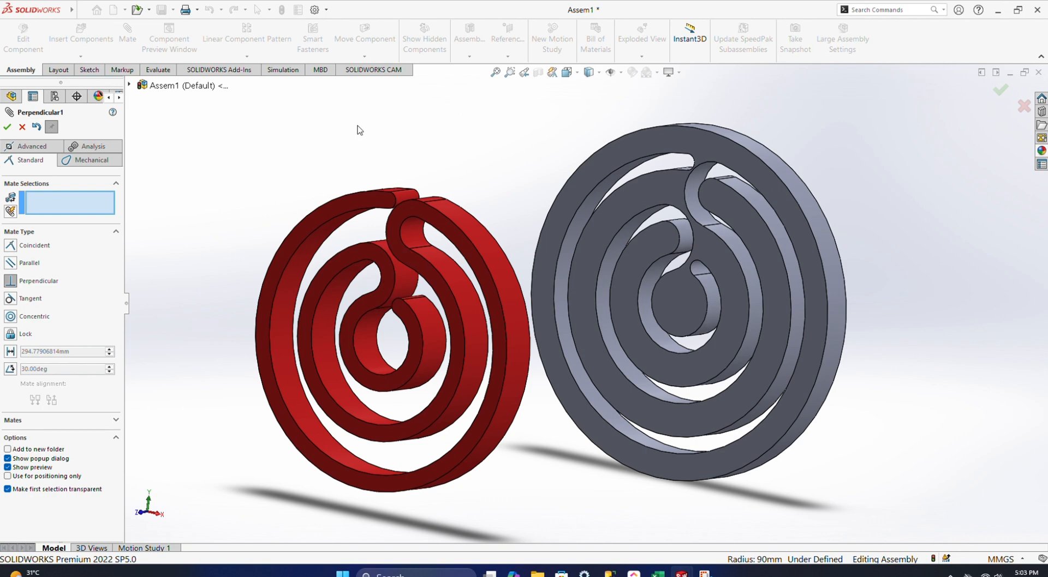
Step: Add a parallel mate between the flat front faces of the Coil and the Base, and slide the Coil into the disc
click(262, 328)
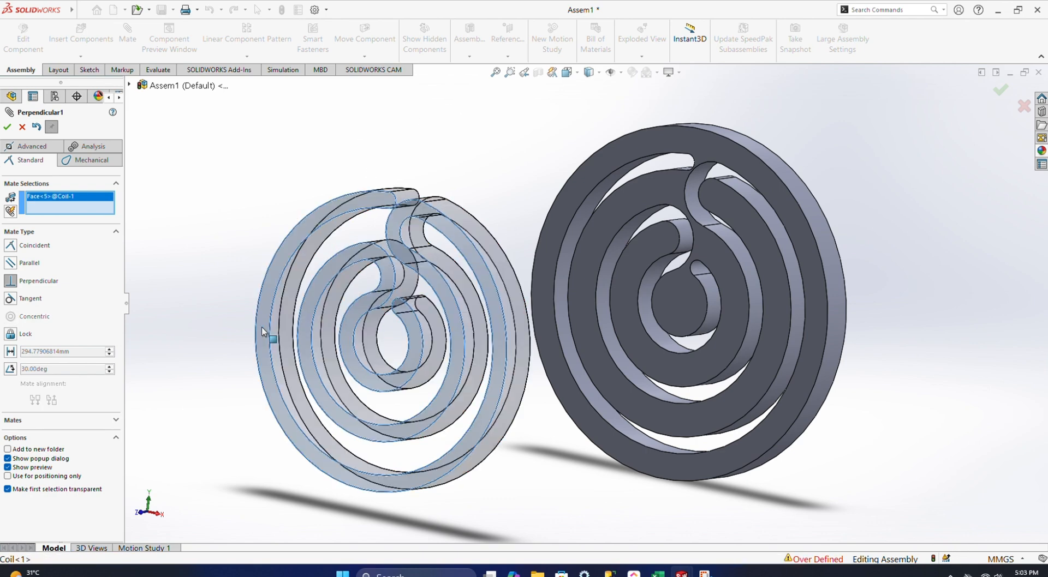
click(580, 296)
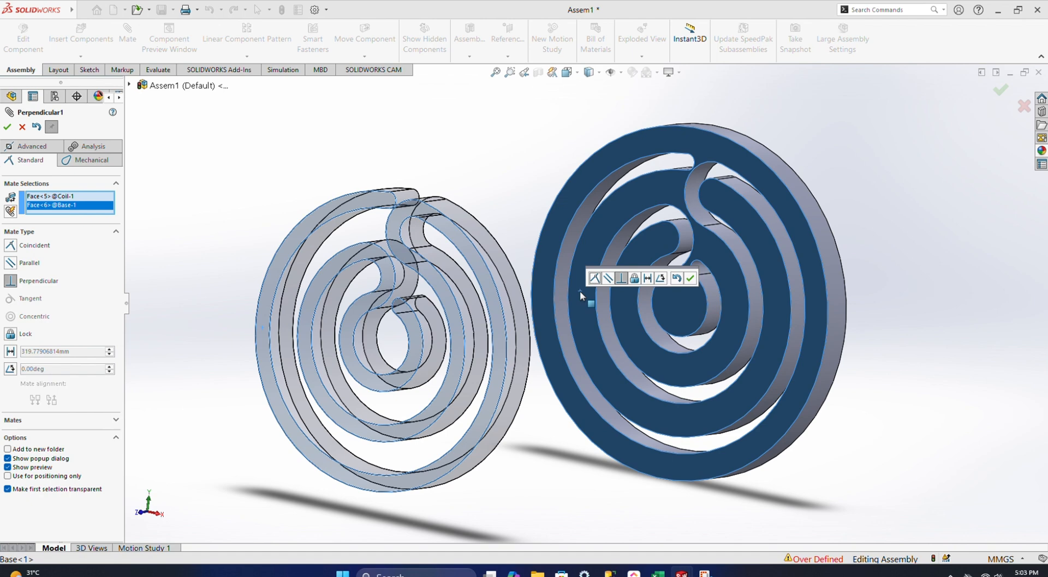
click(607, 279)
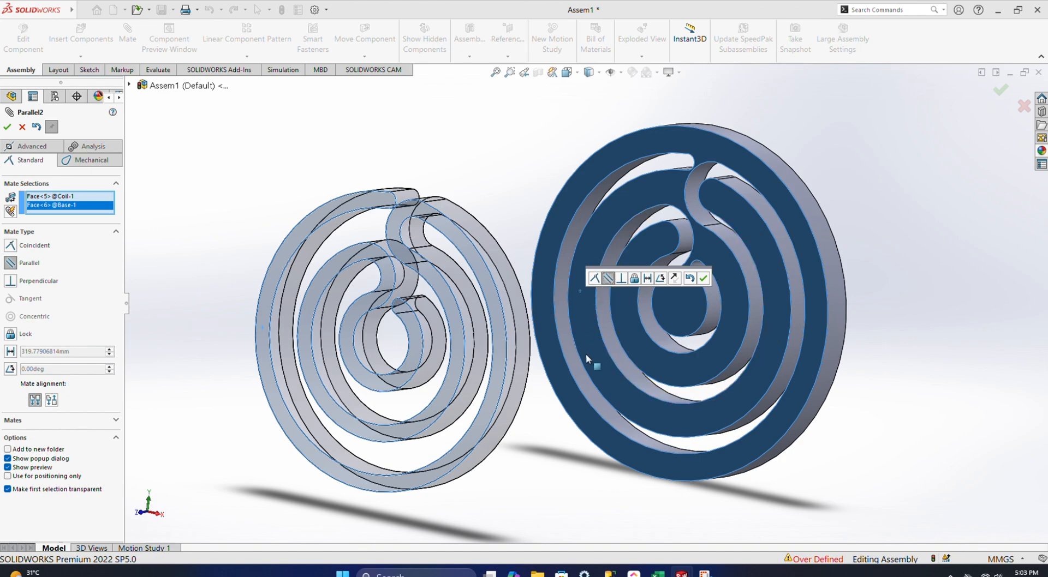
click(703, 280)
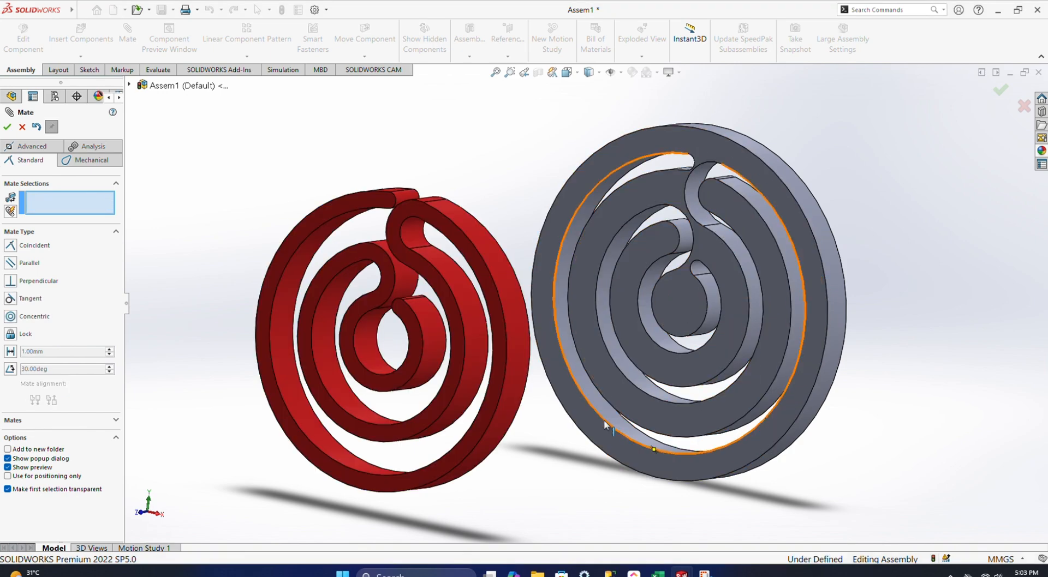
drag(499, 360, 799, 355)
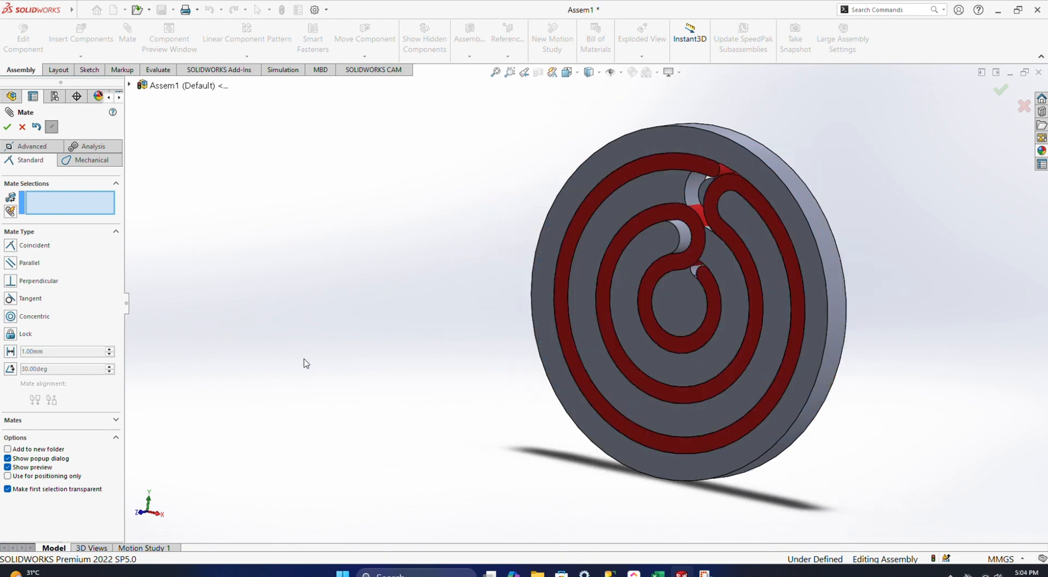
middle_drag(304, 360, 335, 349)
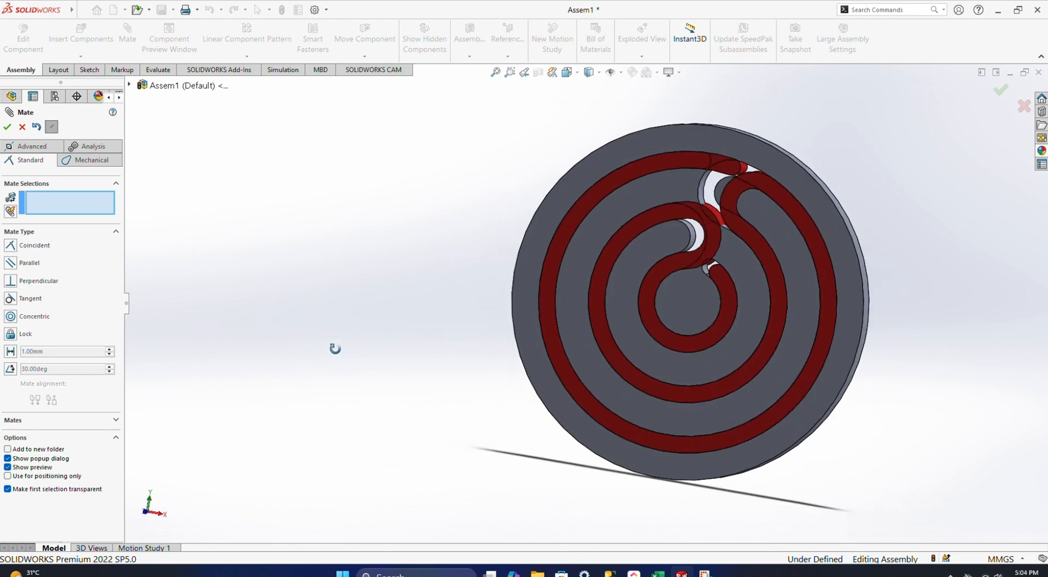
Step: Try another parallel mate between the front faces of the Base and the inserted Coil, pull the Coil out and discard the mating session
click(573, 269)
click(551, 272)
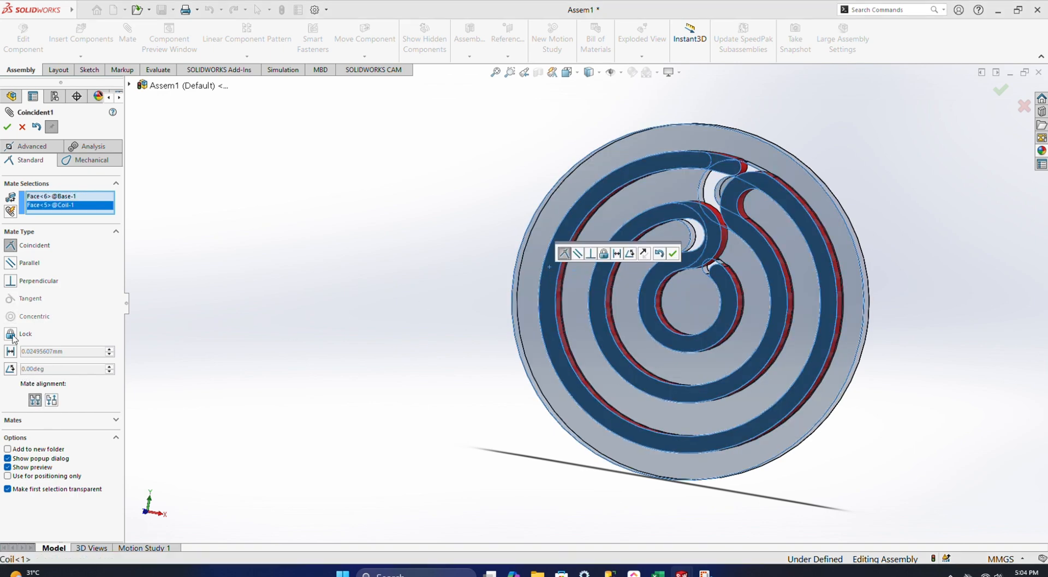
click(10, 263)
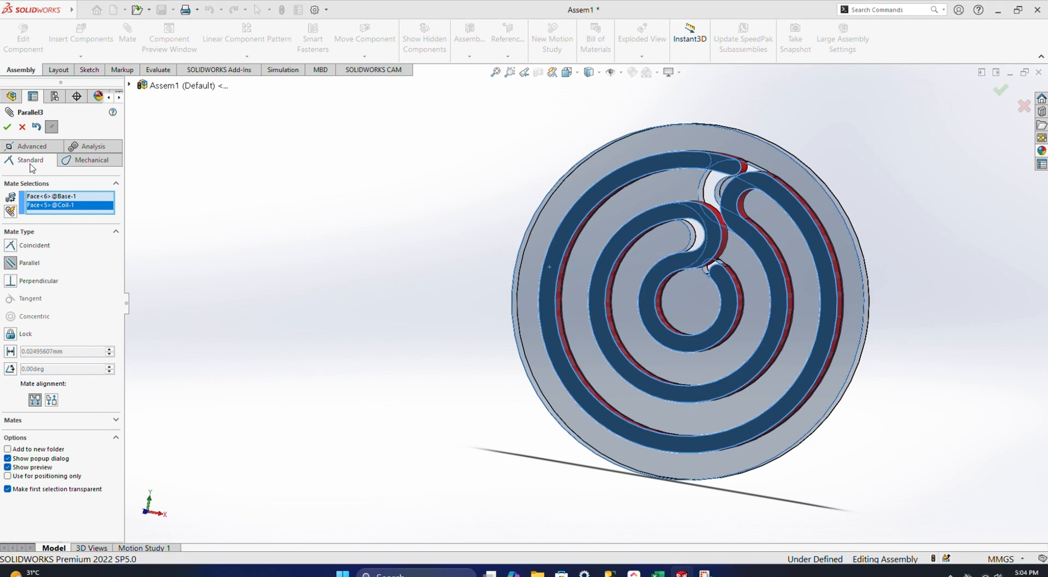
click(8, 127)
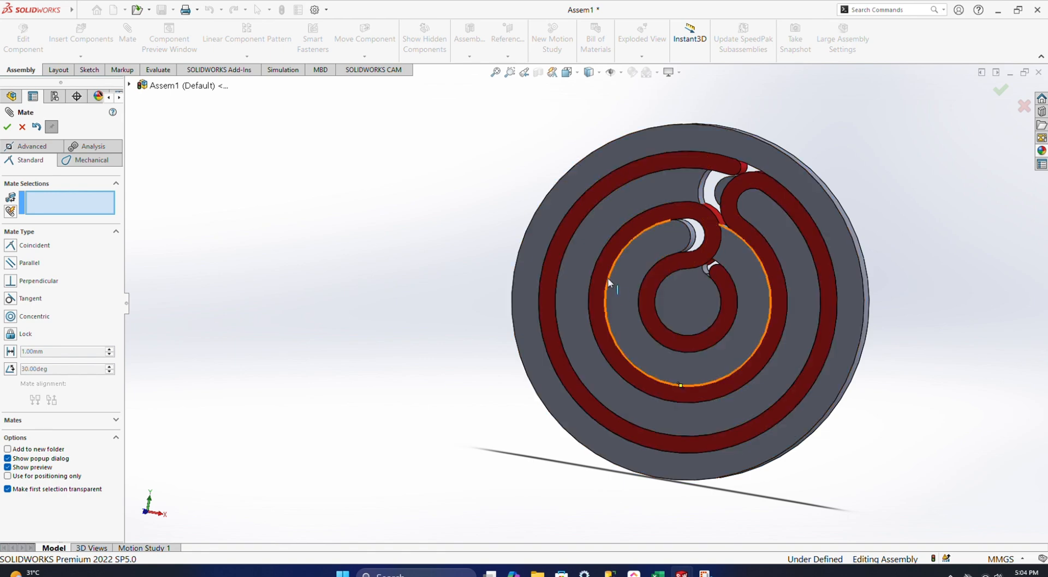
drag(598, 283, 551, 306)
key(Escape)
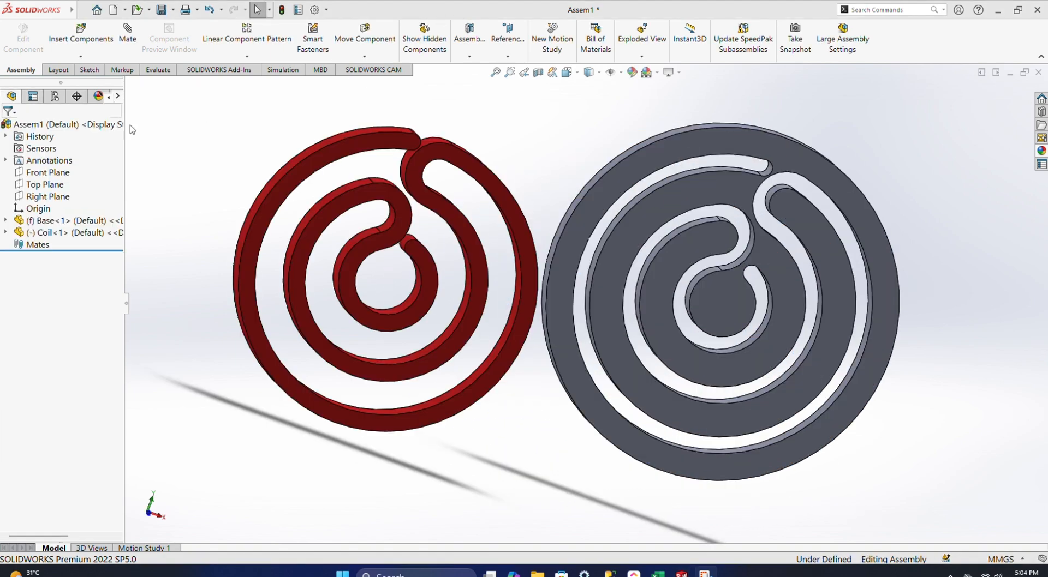
Step: Start mating again and add a parallel mate between the flat front faces of the Coil and the Base
click(124, 34)
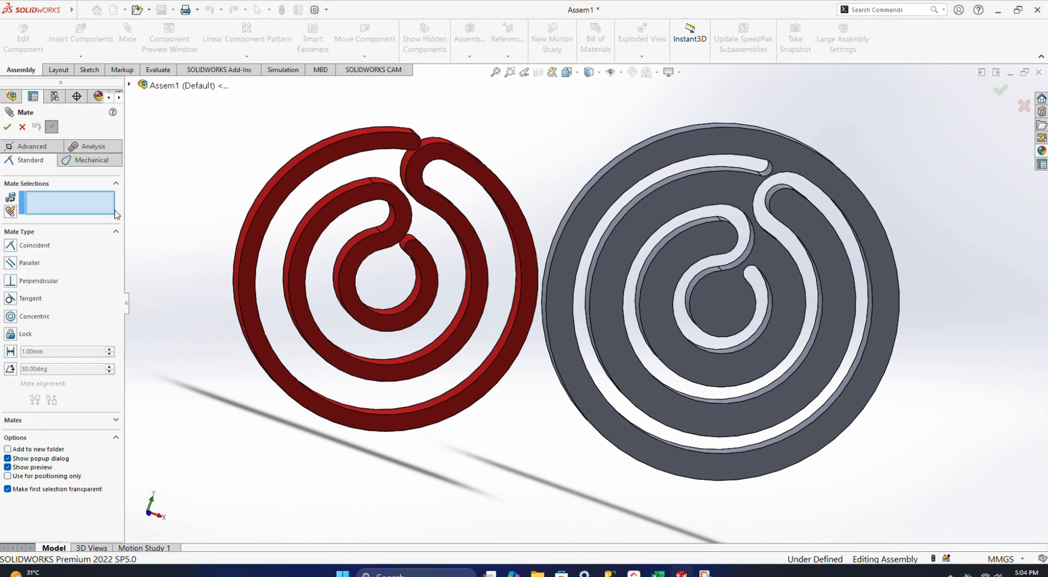
click(345, 270)
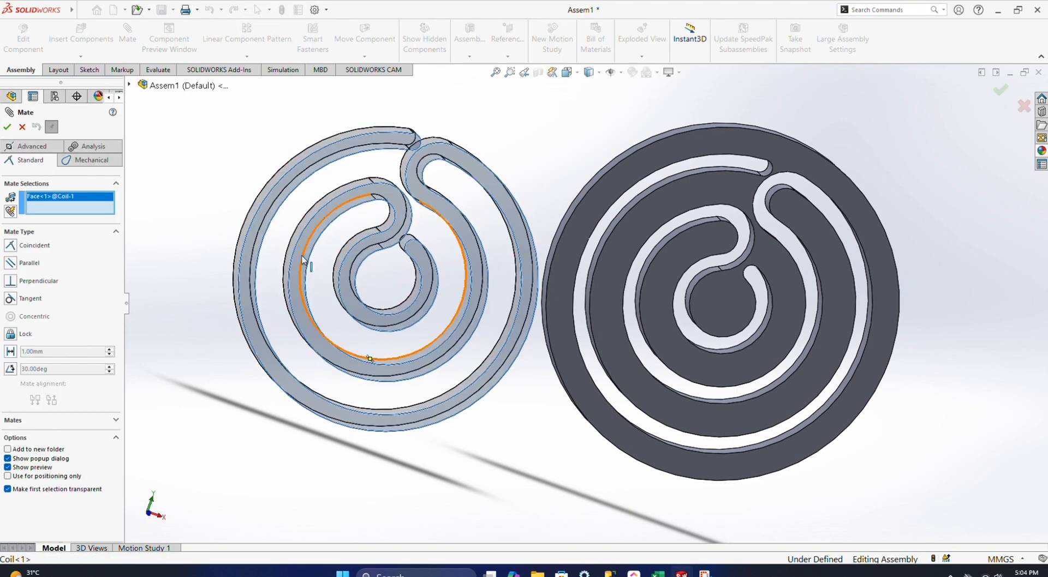
click(663, 311)
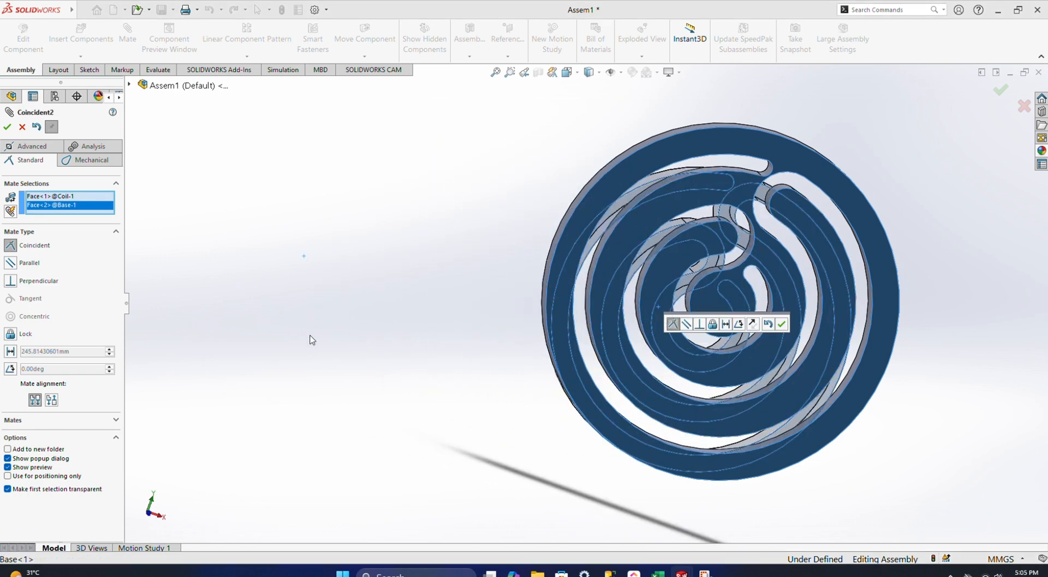
click(686, 325)
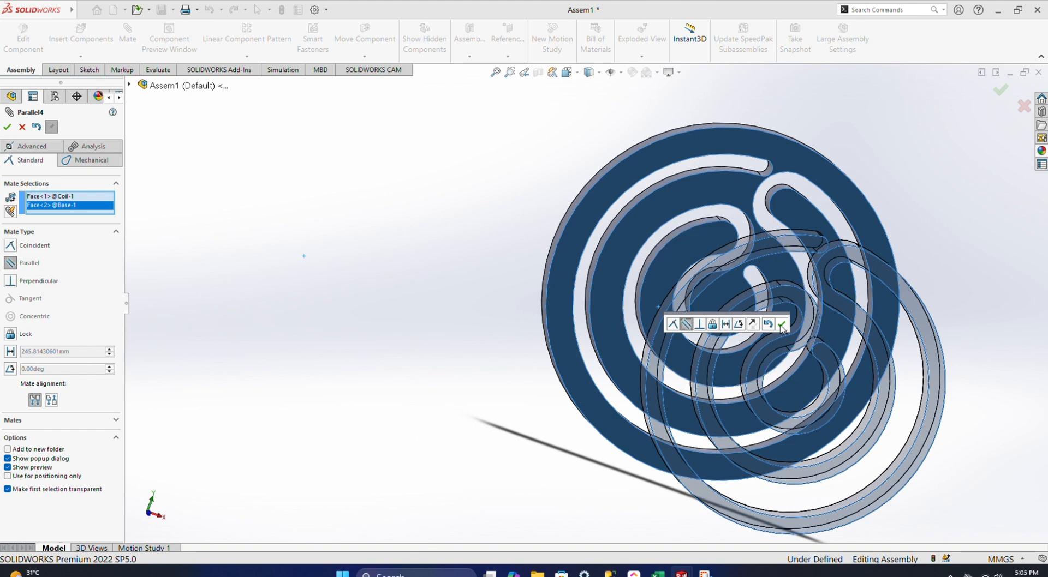
click(781, 325)
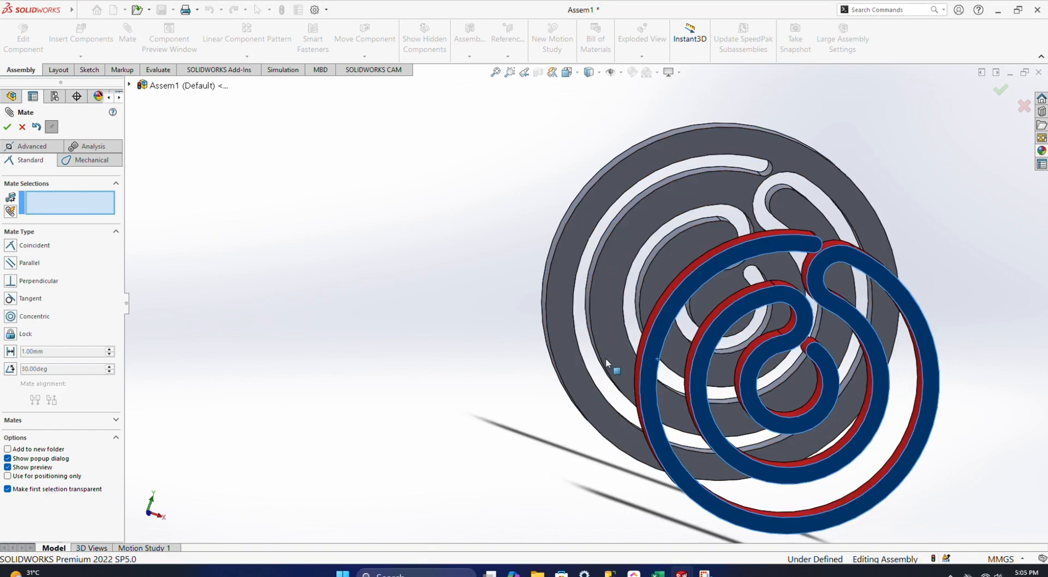
Step: Move the Coil clear of the disc and mate its innermost ring face concentric with the Base's inner groove wall
drag(605, 363, 246, 269)
middle_drag(838, 505, 760, 498)
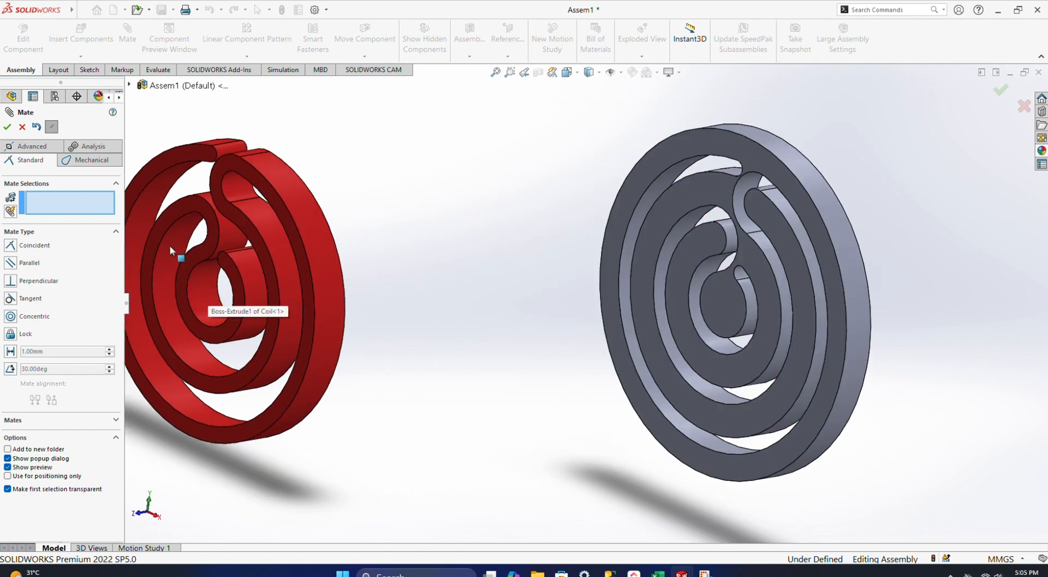
click(198, 286)
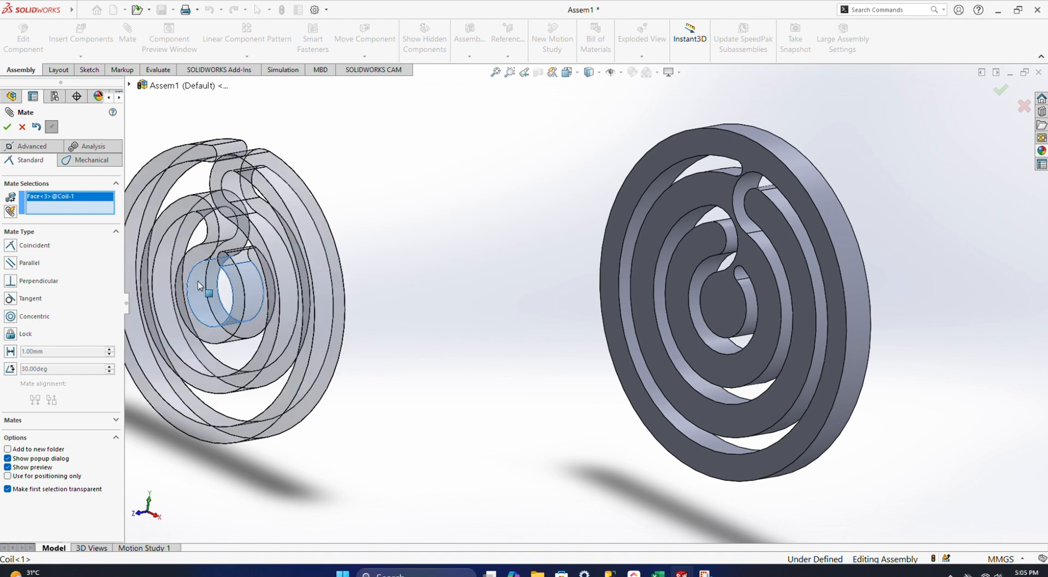
click(700, 276)
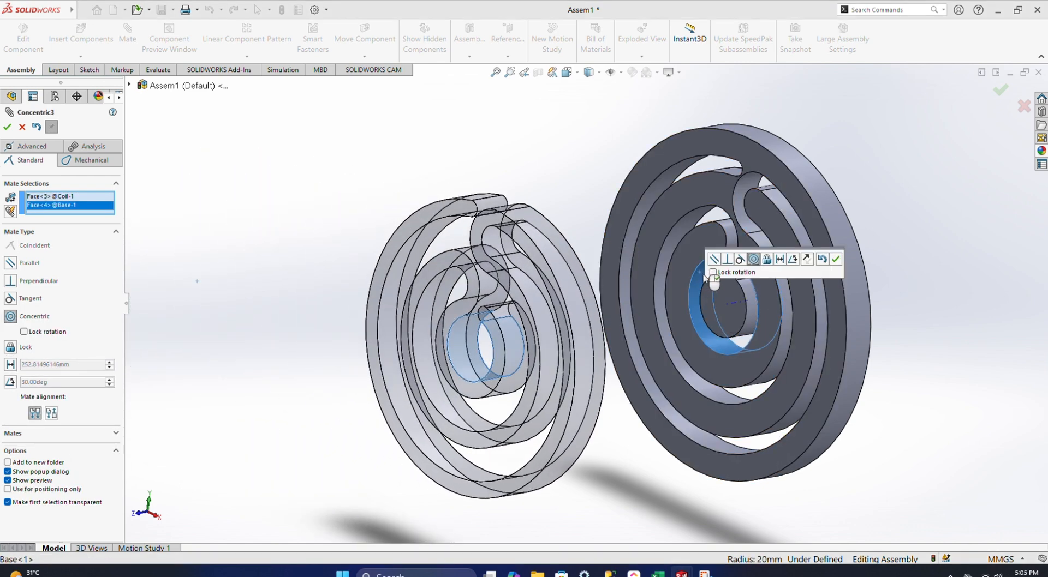
click(836, 259)
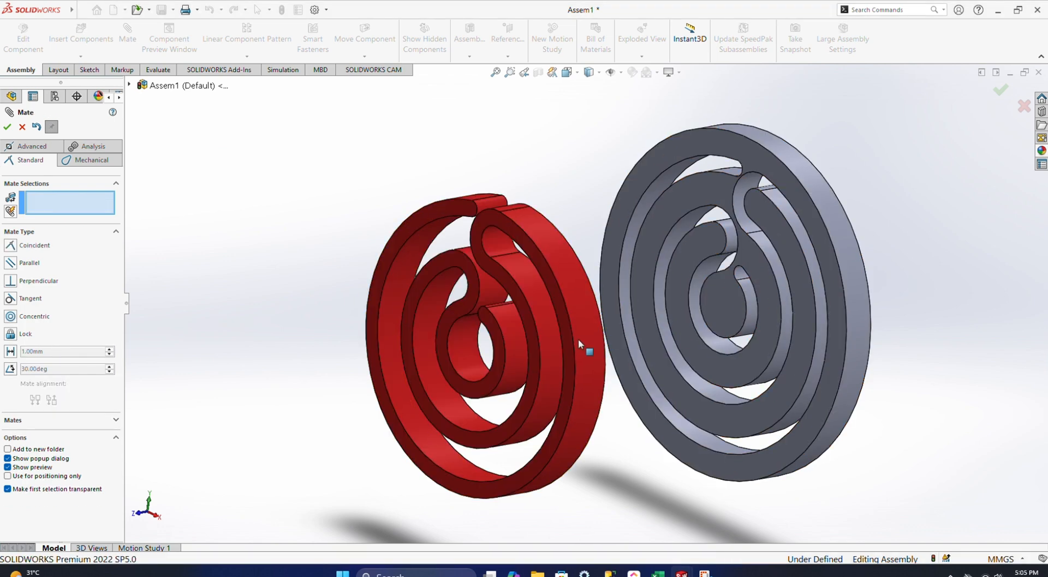
Step: Add a concentric mate between the Coil's small upper bend face and the matching 10 mm radius bend in the Base's groove
drag(577, 339, 508, 268)
click(470, 232)
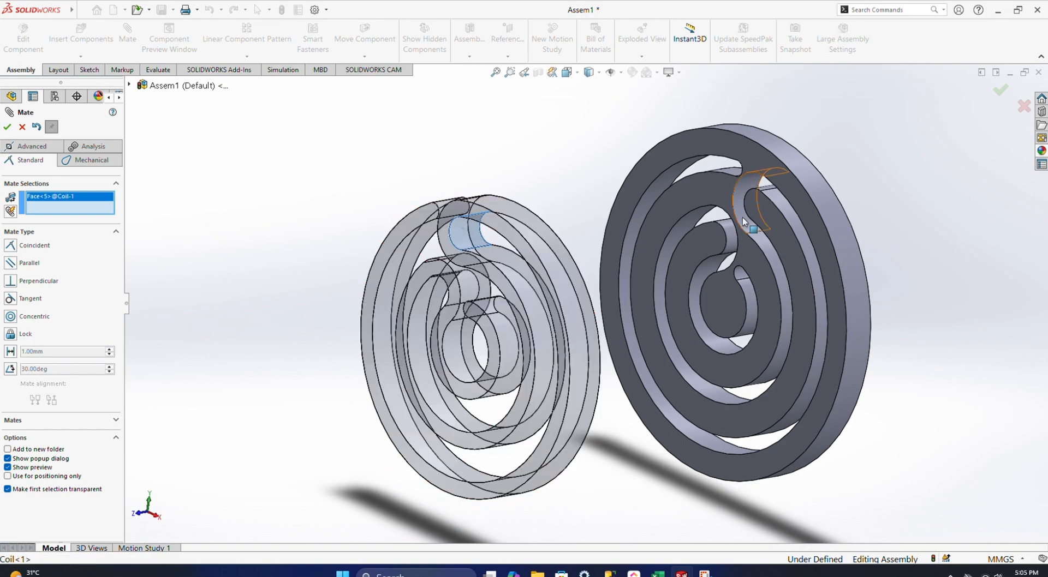
middle_drag(891, 186, 823, 185)
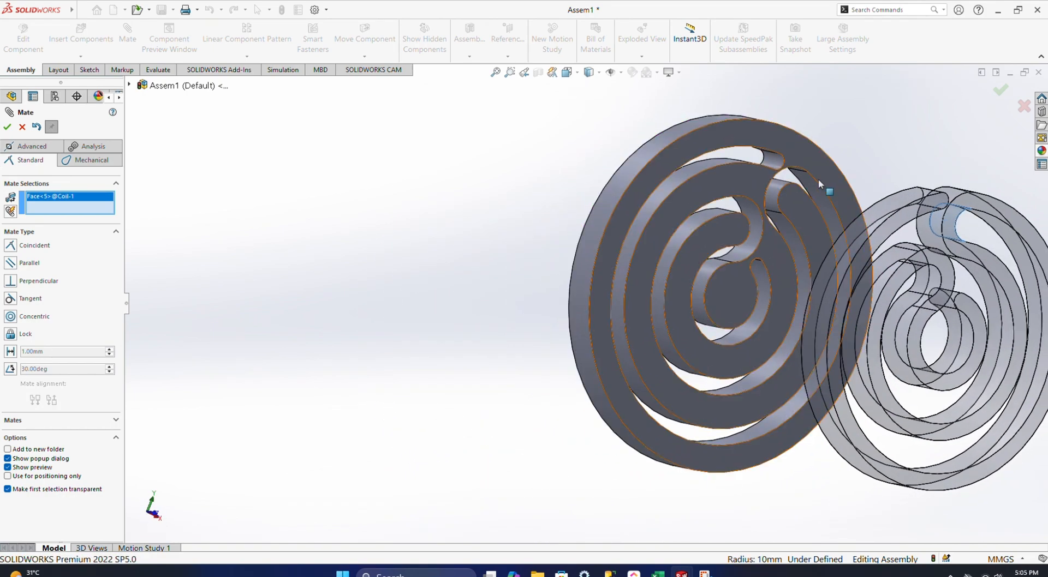
click(775, 190)
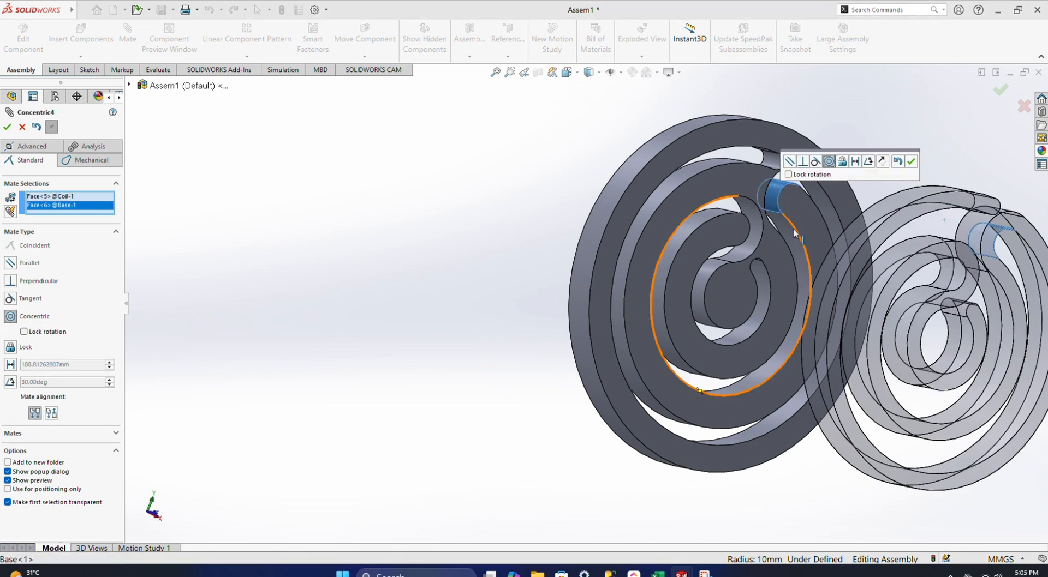
click(910, 162)
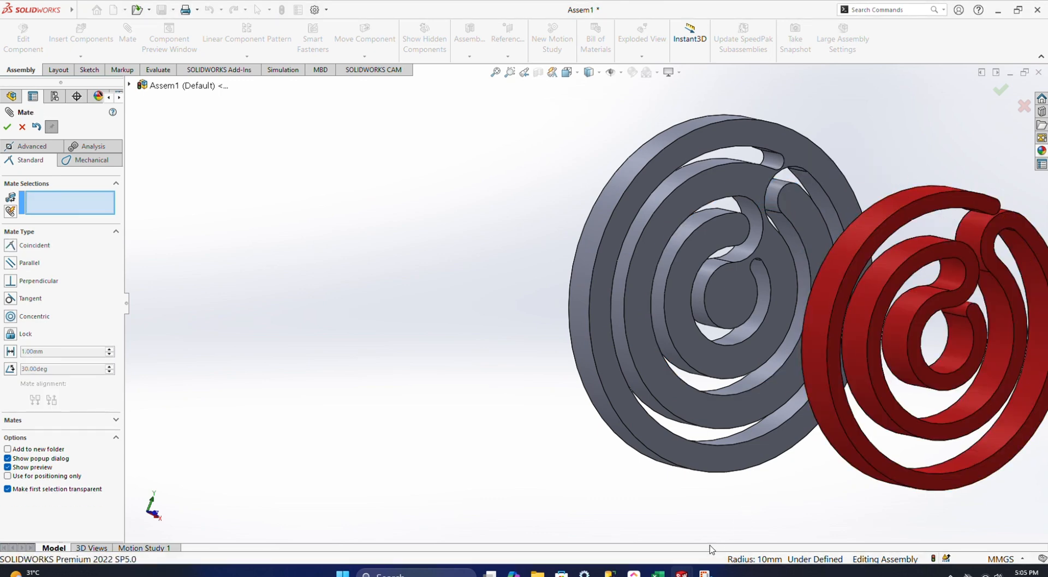
middle_drag(706, 519, 833, 445)
scroll(821, 445, up, 1)
scroll(919, 412, down, 2)
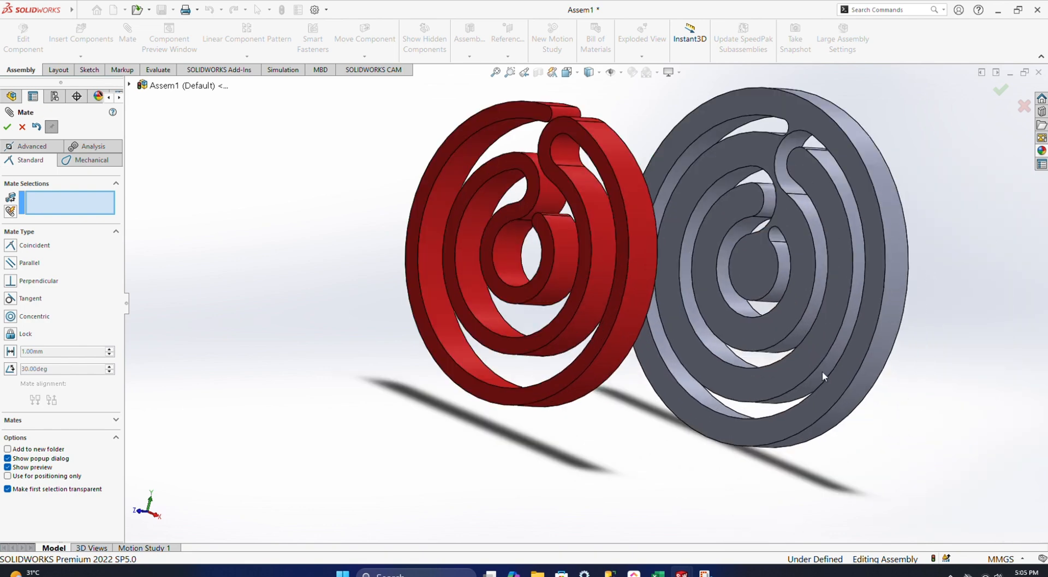
Step: Try to mate the Coil's middle ring face with the matching groove wall in the Base
drag(639, 308, 610, 331)
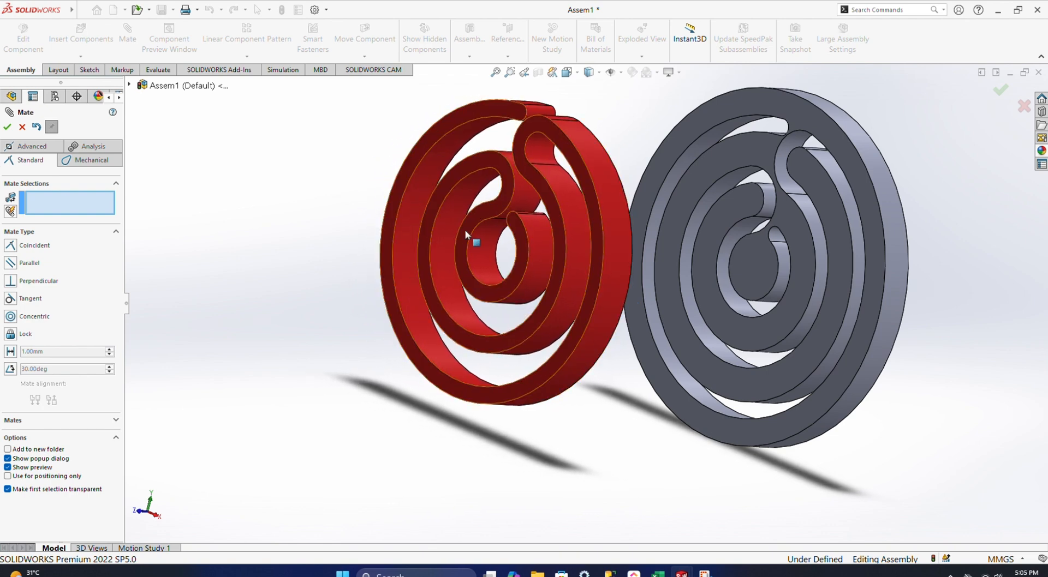
click(443, 248)
click(721, 349)
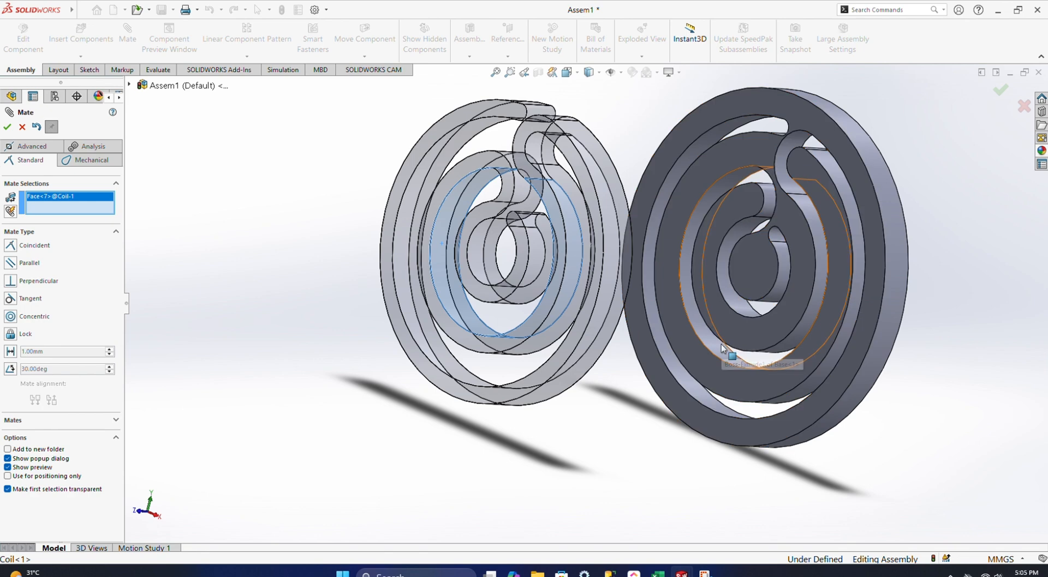
click(857, 363)
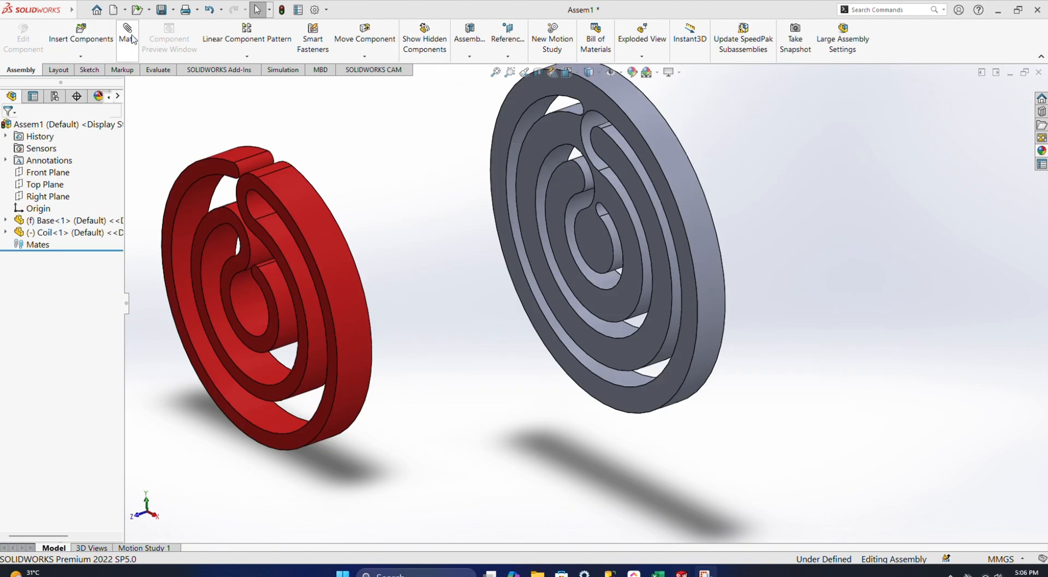
Step: Start mating and add a concentric mate between the rounded end face of the Coil's outer ring and the matching groove end in the Base
click(129, 34)
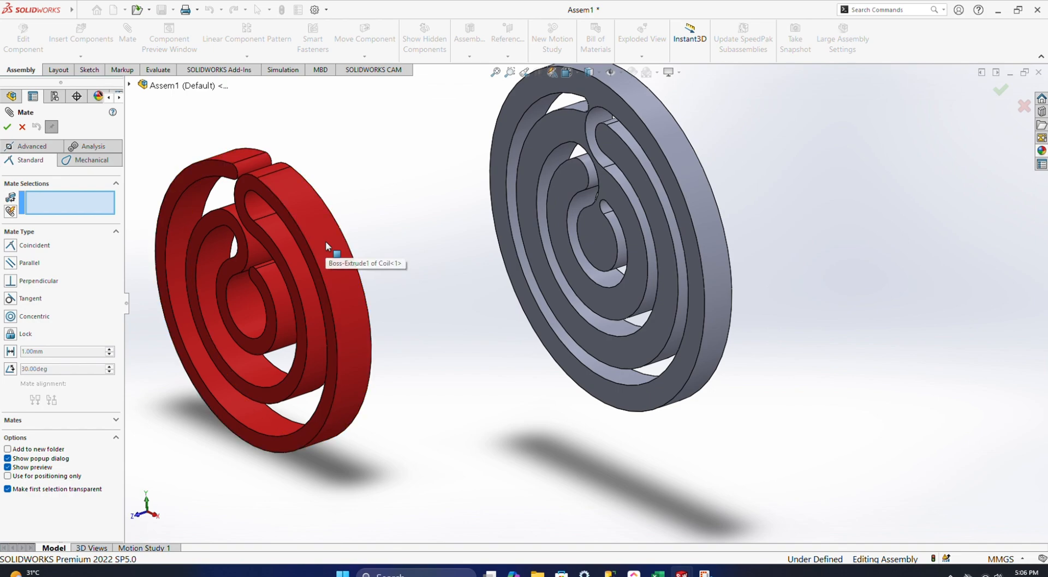
click(260, 160)
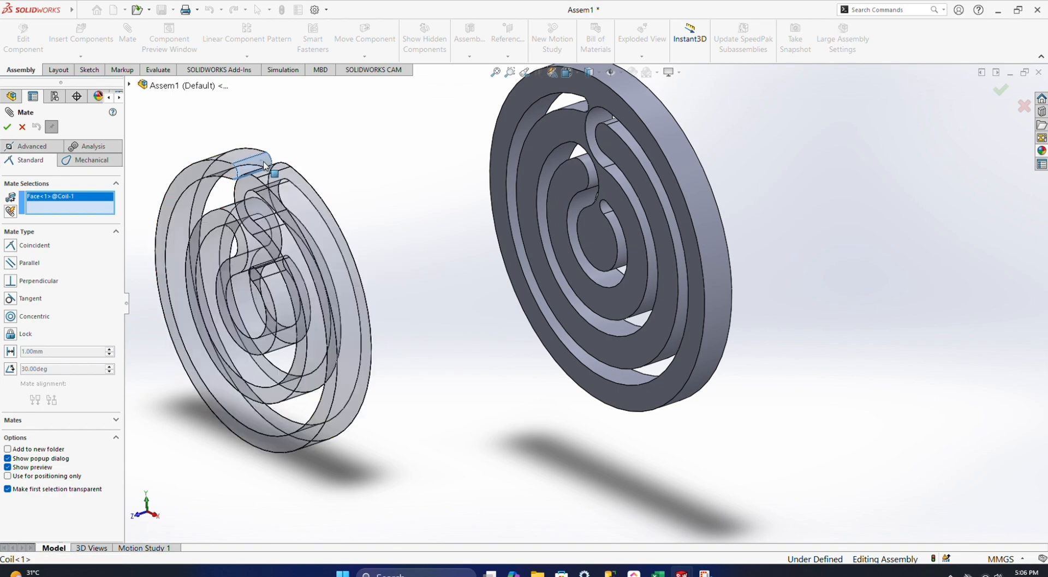
middle_drag(327, 170, 431, 159)
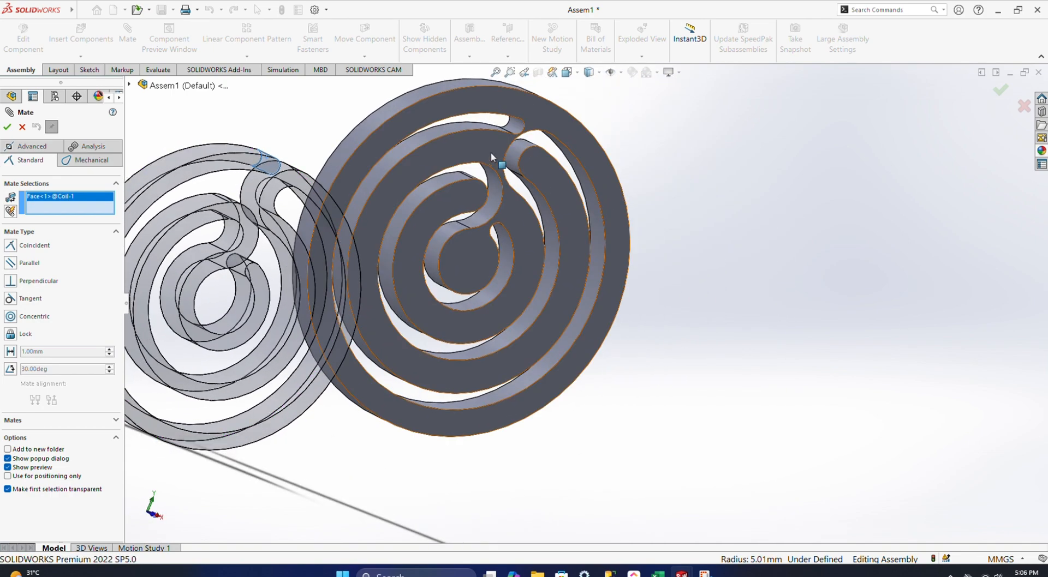
click(519, 129)
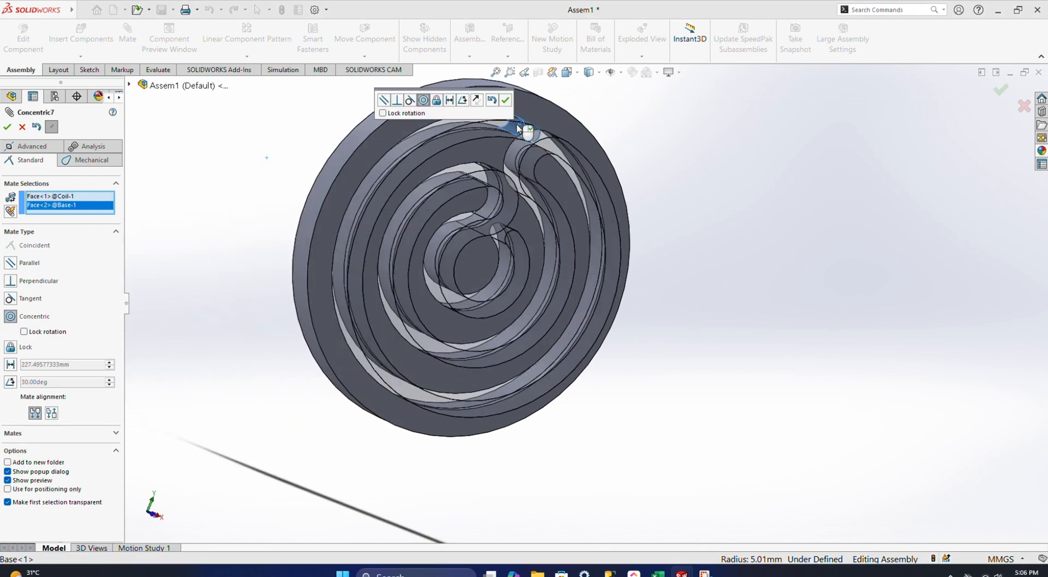
click(507, 101)
Step: Pull the Coil out of the disc and mate its upper 10 mm radius bend face concentric with the Base's matching groove bend
middle_drag(505, 98, 601, 205)
drag(577, 194, 513, 270)
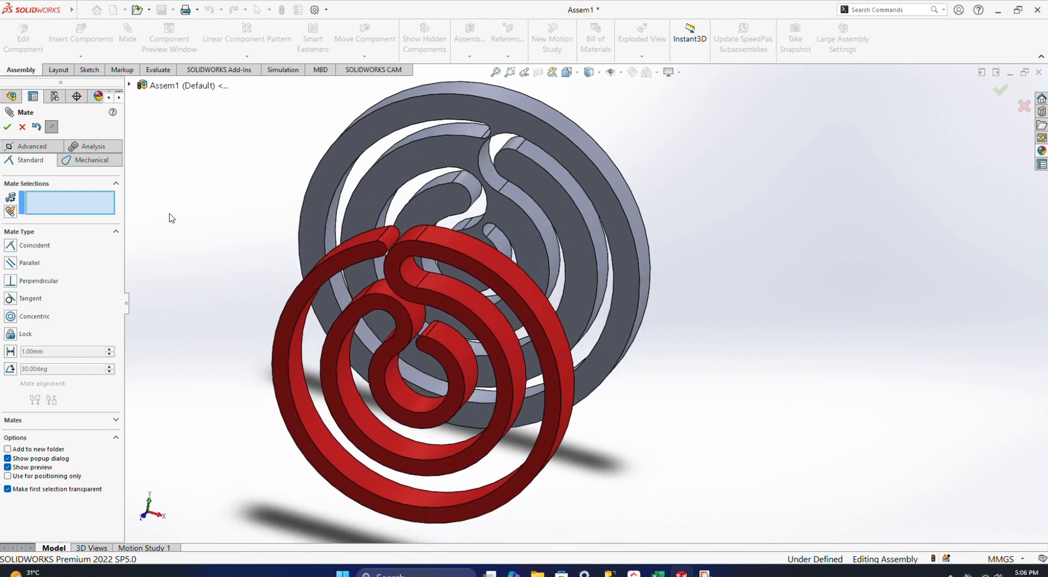
mouse_move(169, 215)
middle_down()
mouse_move(164, 206)
mouse_move(172, 210)
middle_up()
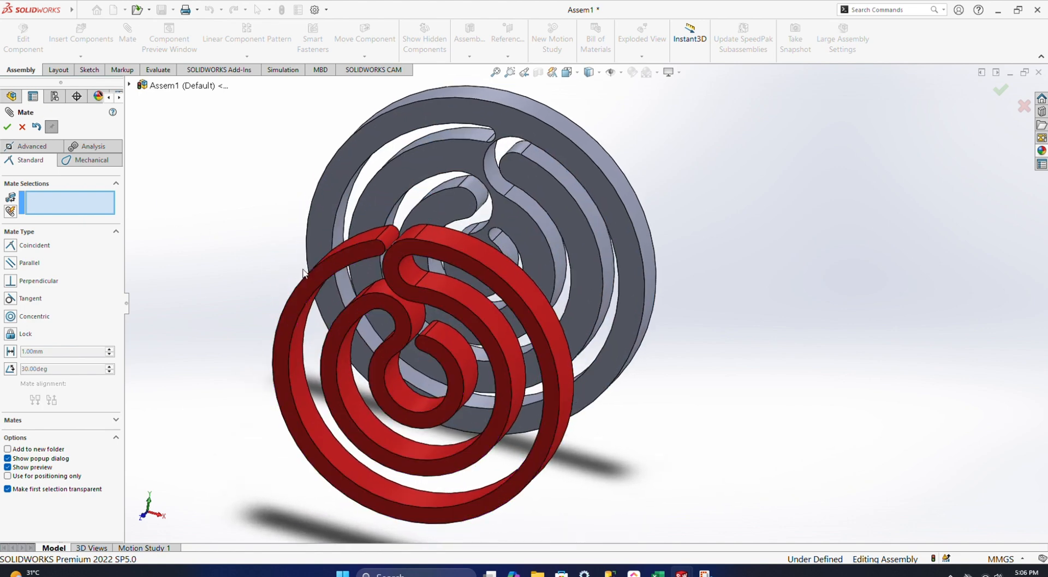
click(411, 274)
middle_drag(272, 189, 433, 206)
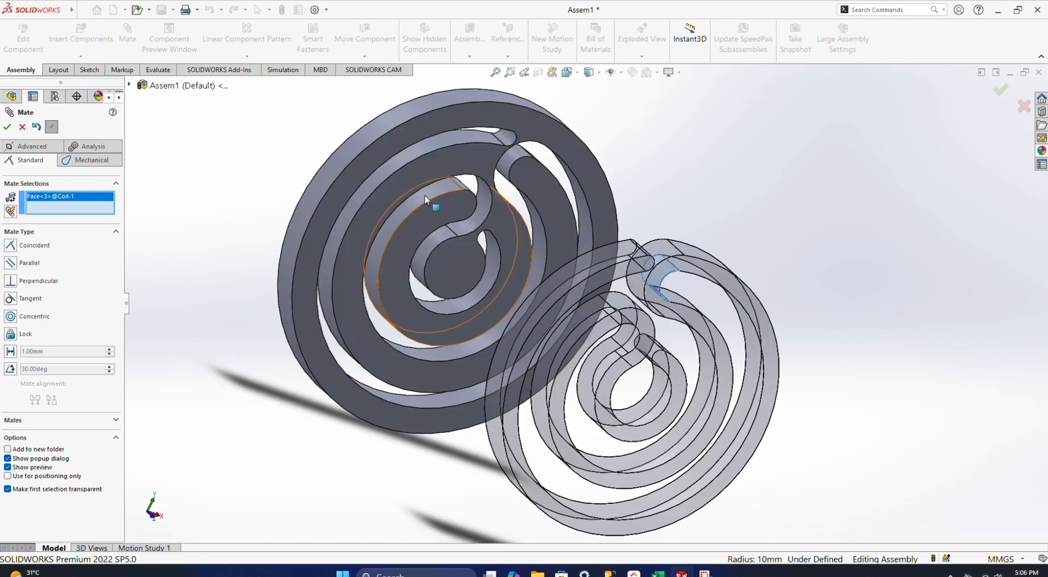
click(523, 161)
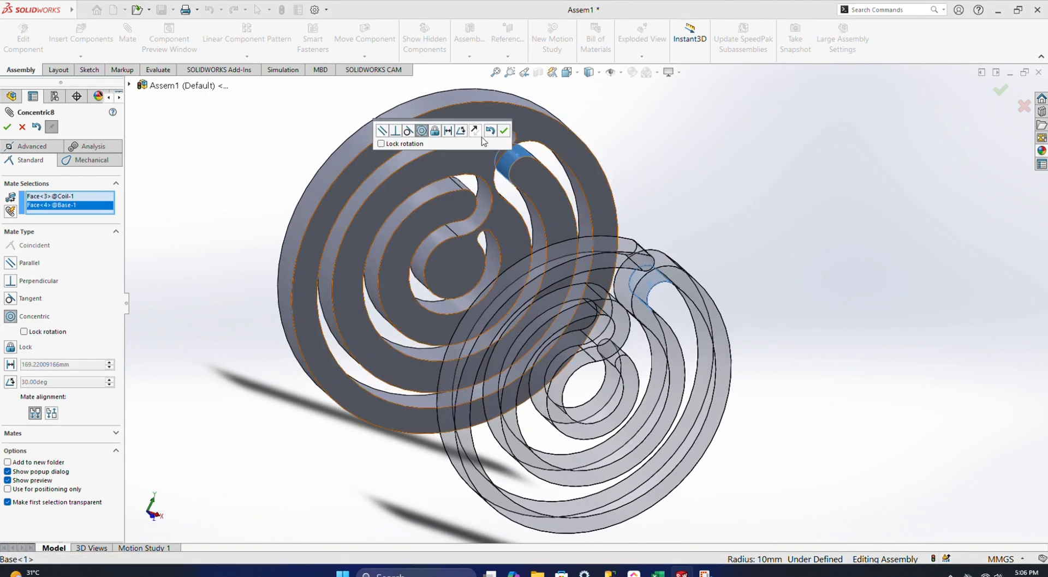
click(505, 135)
Step: Add a coincident mate between the flat front faces of the Coil and the Base, and finish mating
middle_drag(562, 211, 483, 239)
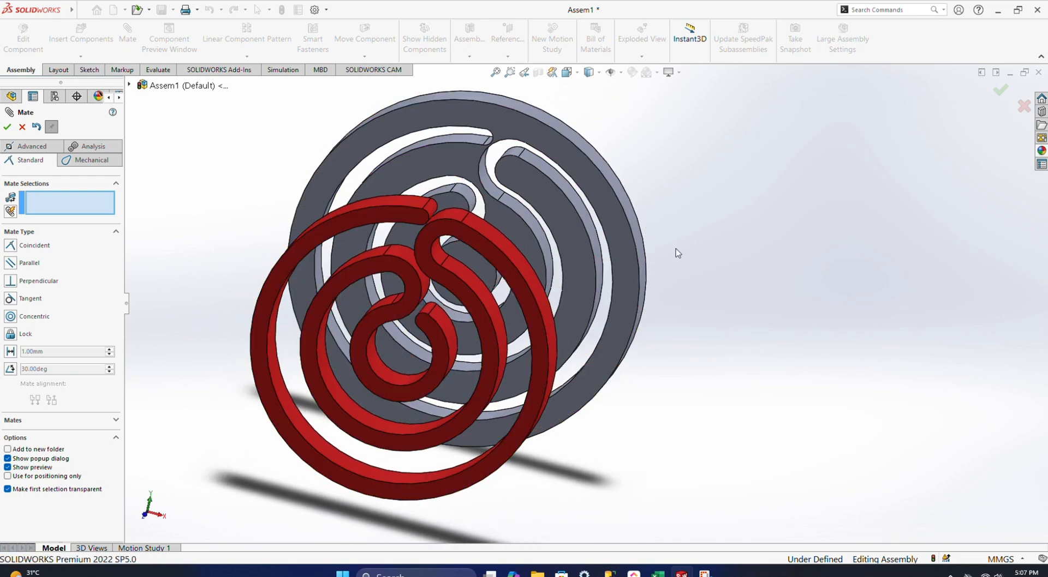
middle_drag(679, 250, 603, 281)
scroll(603, 281, up, 2)
scroll(603, 281, down, 3)
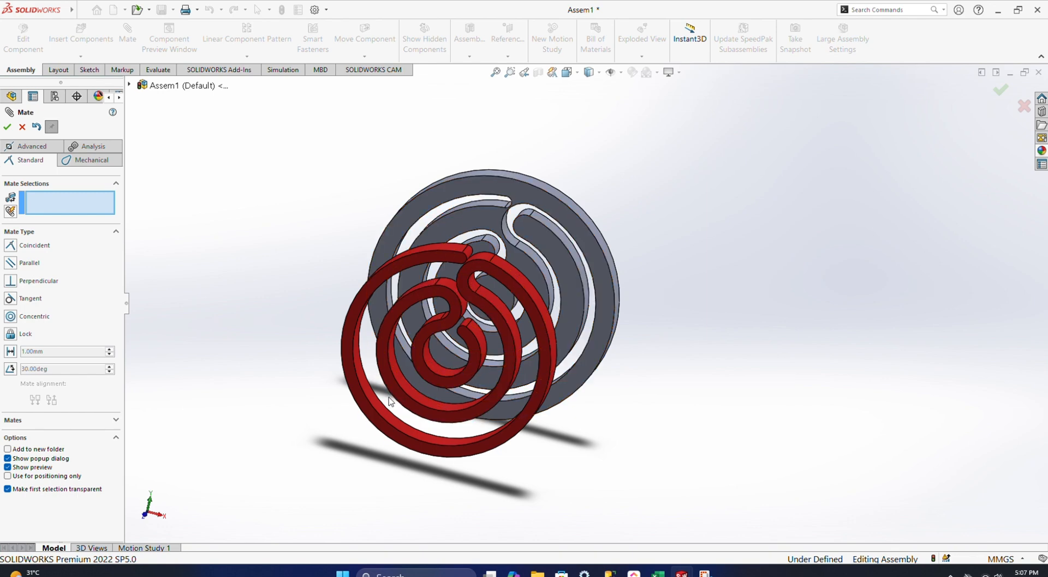
click(388, 271)
click(465, 221)
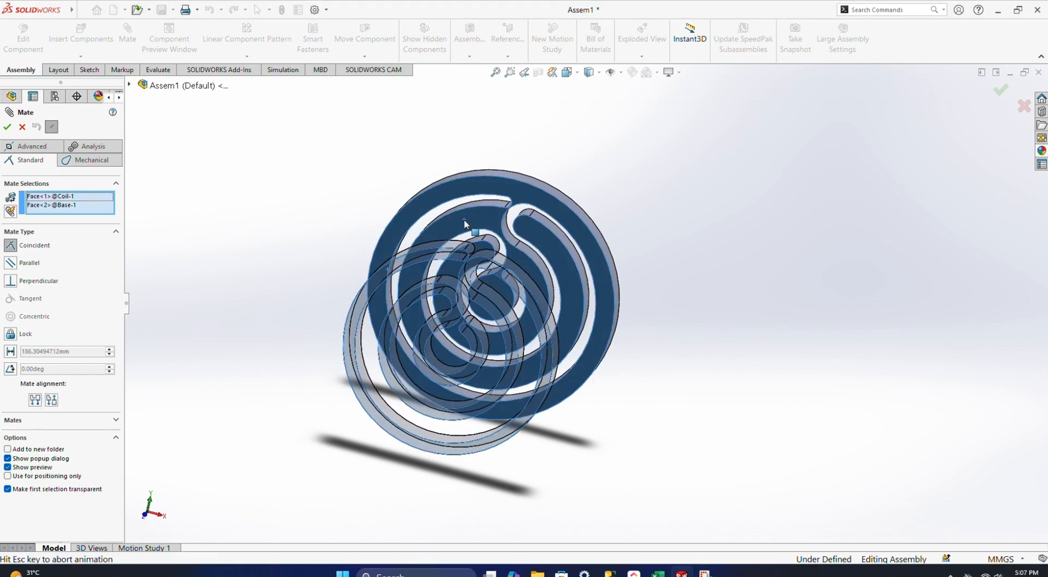
click(451, 206)
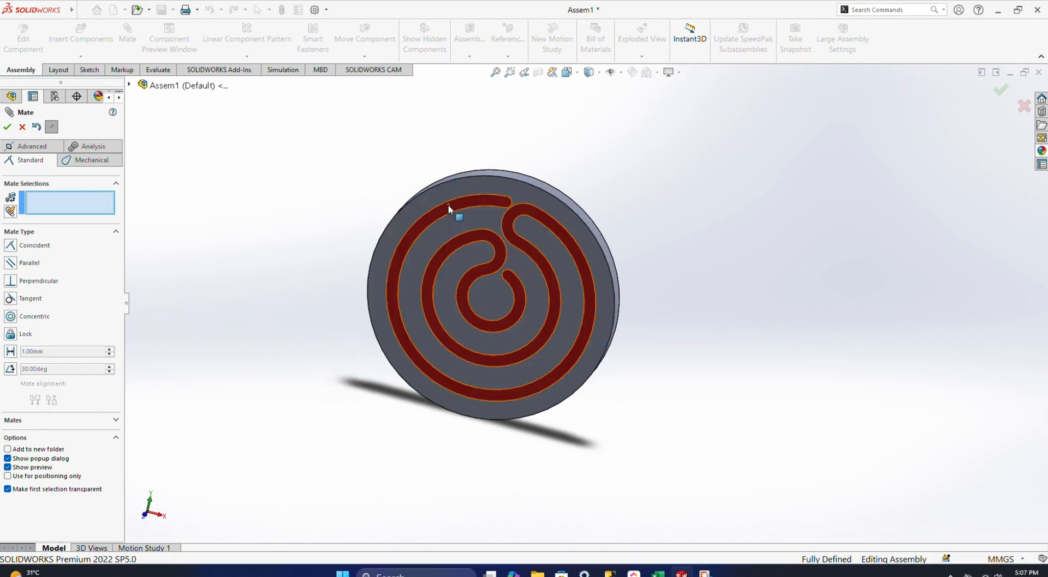
middle_drag(458, 215, 564, 299)
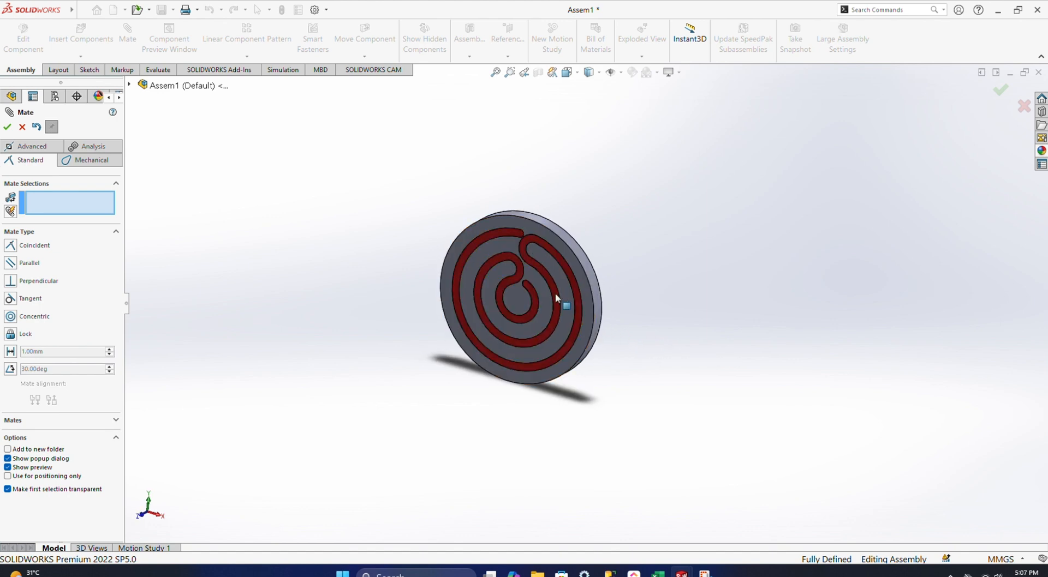
middle_drag(674, 375, 449, 316)
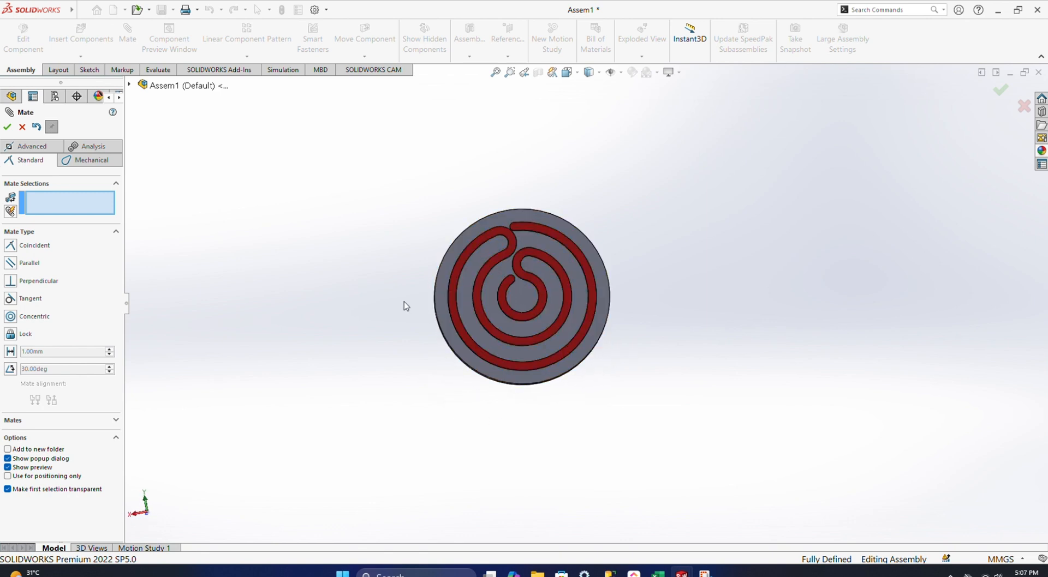
click(7, 127)
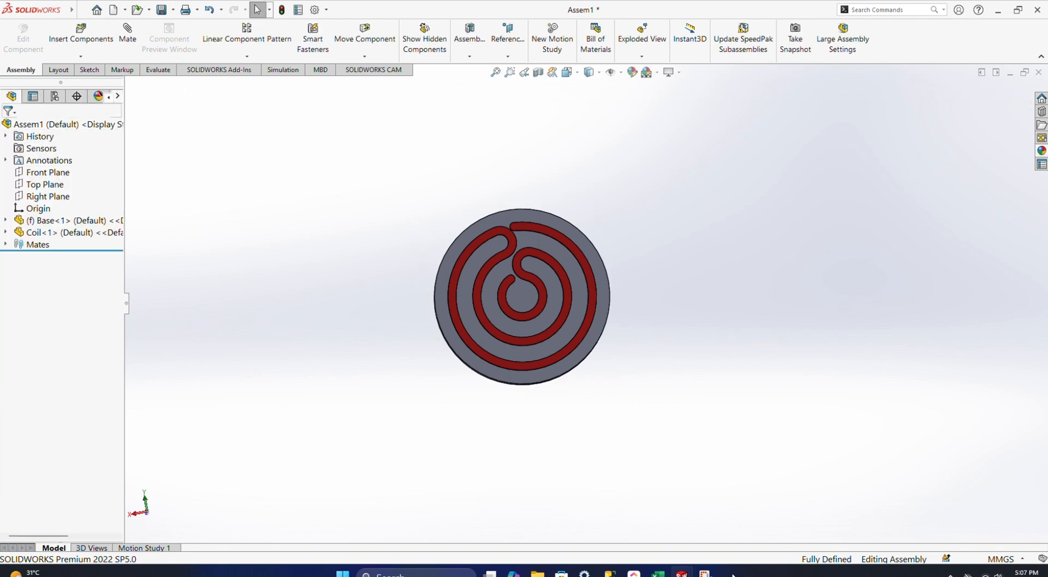
Step: Switch to the Base part and set its boss extrusion depth to 25 mm
mouse_move(682, 573)
click(620, 510)
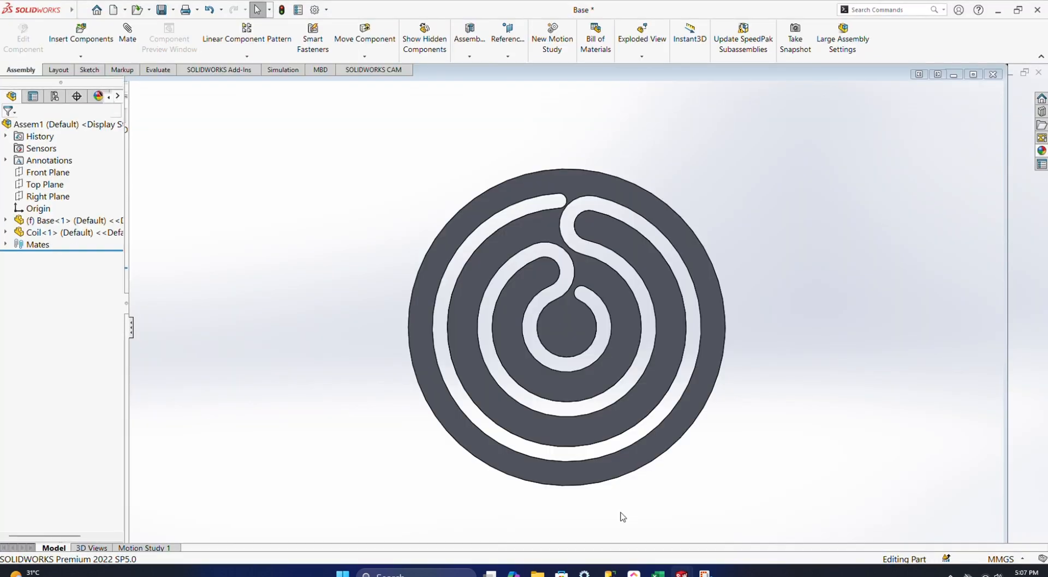
click(53, 244)
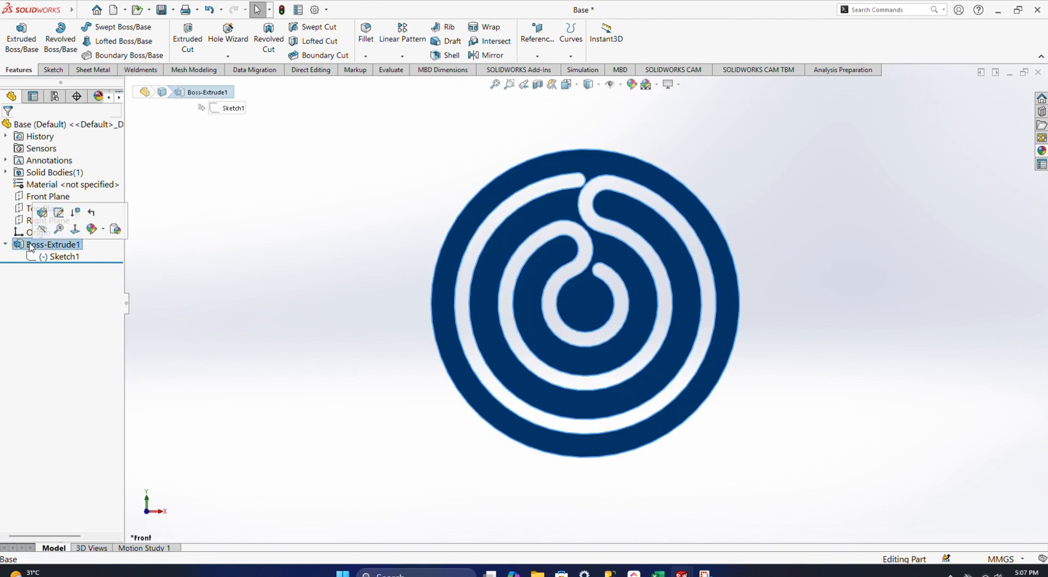
click(39, 219)
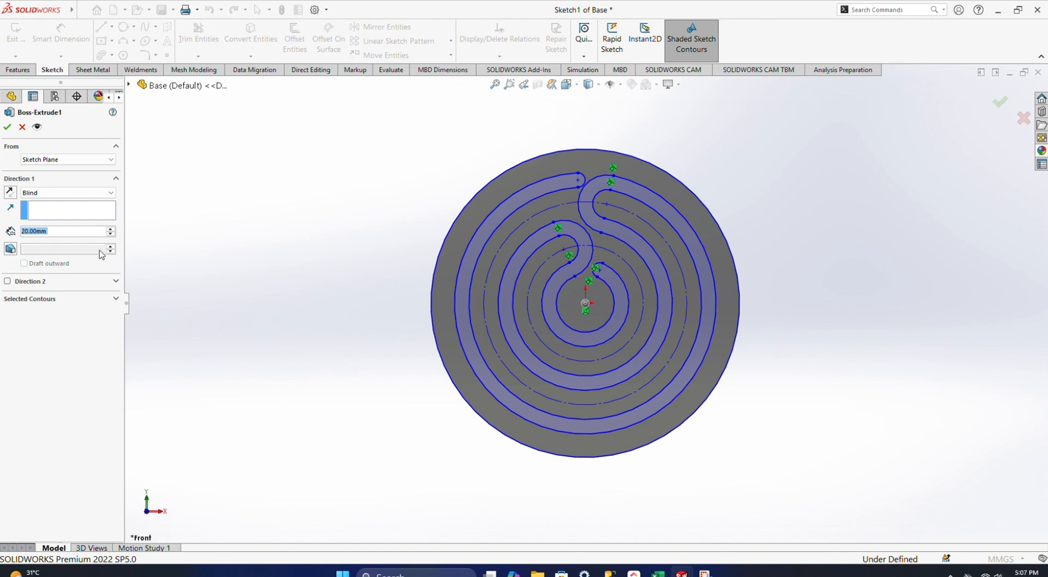
text(25)
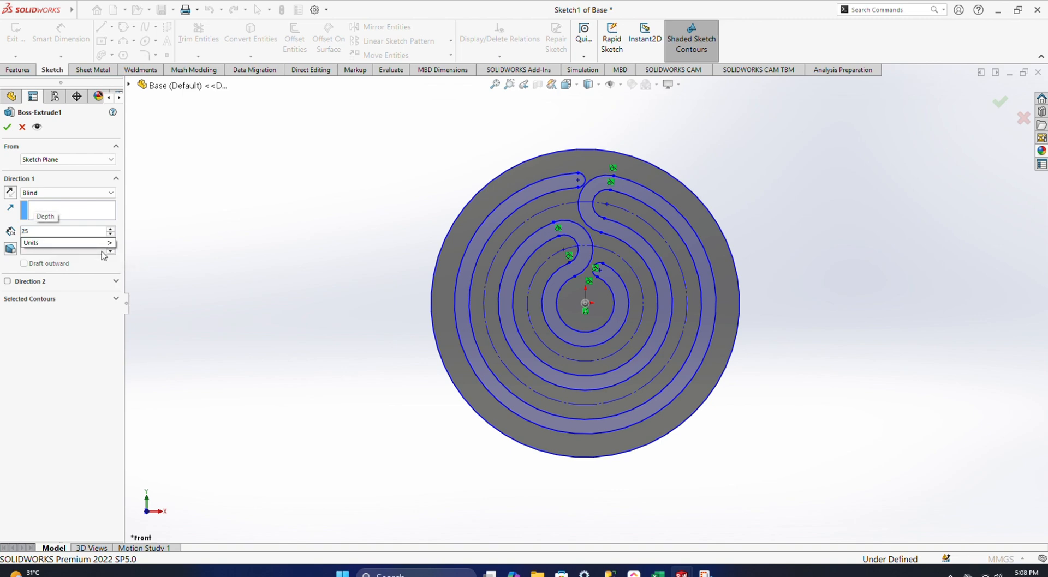
key(Return)
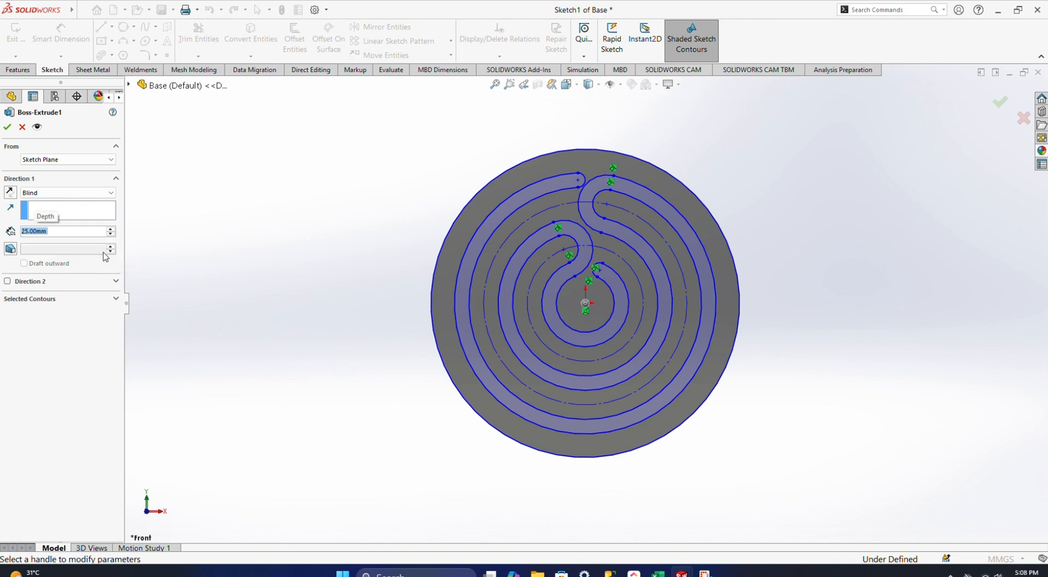
click(7, 129)
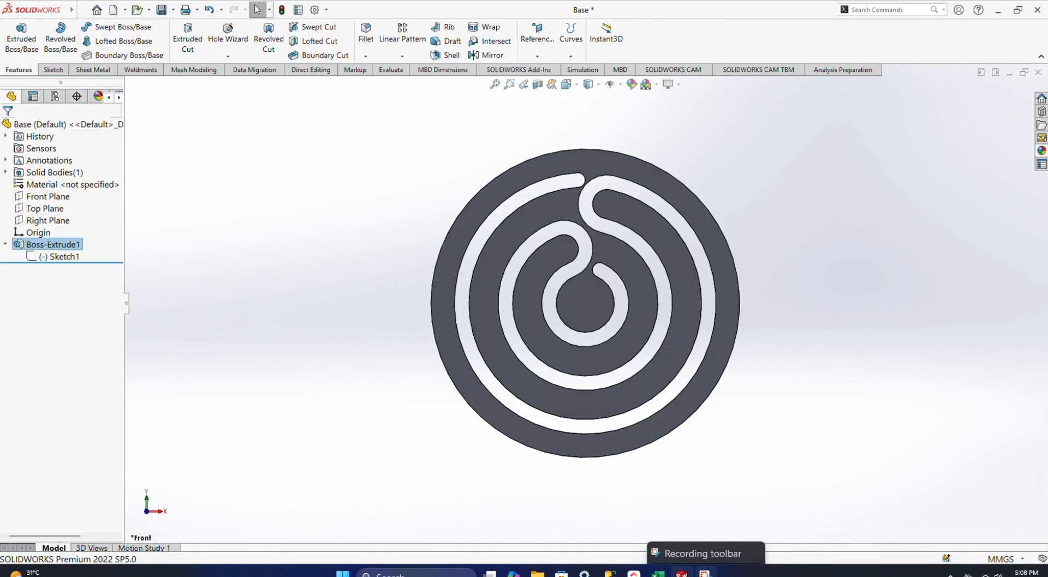
Step: Return to the assembly and rebuild it with the modified Base
mouse_move(681, 573)
click(841, 530)
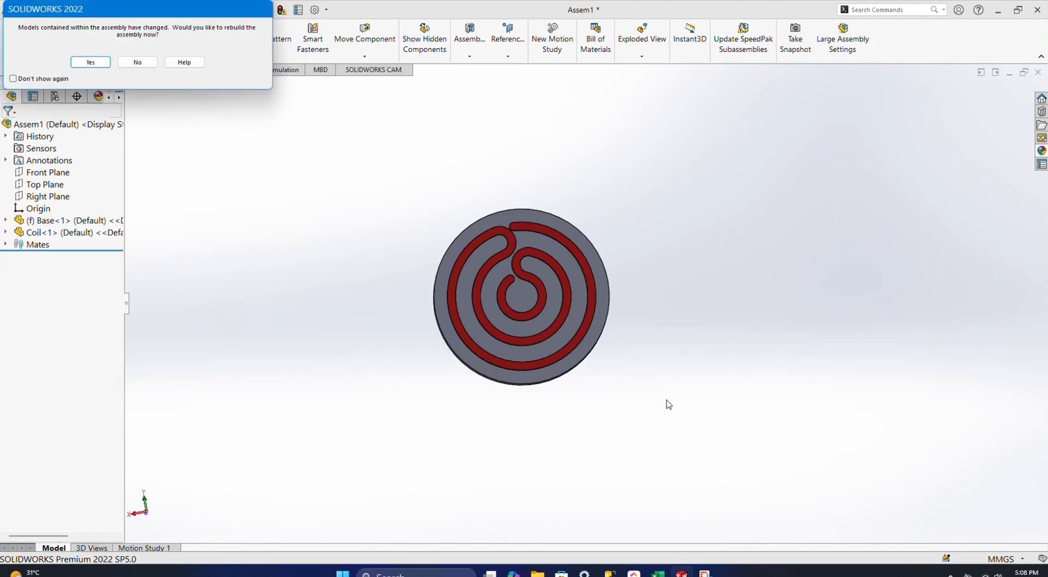
click(90, 61)
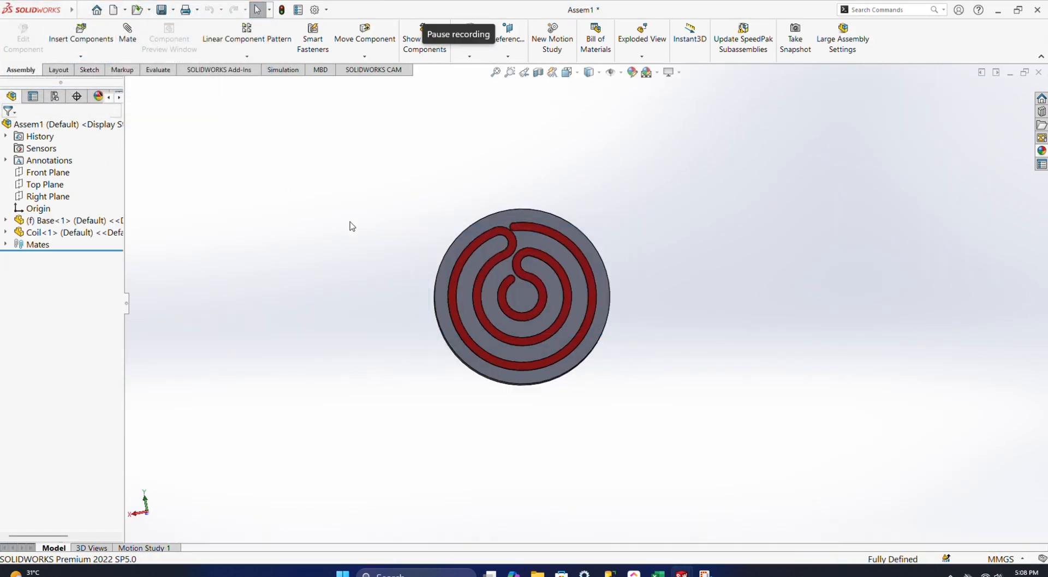
Step: Save the assembly to the Desktop as a STEP AP214 file named "Assembly base coil"
mouse_move(350, 266)
middle_down()
mouse_move(428, 299)
mouse_move(549, 314)
mouse_move(424, 294)
mouse_move(322, 247)
mouse_move(422, 311)
mouse_move(378, 295)
mouse_move(365, 268)
middle_up()
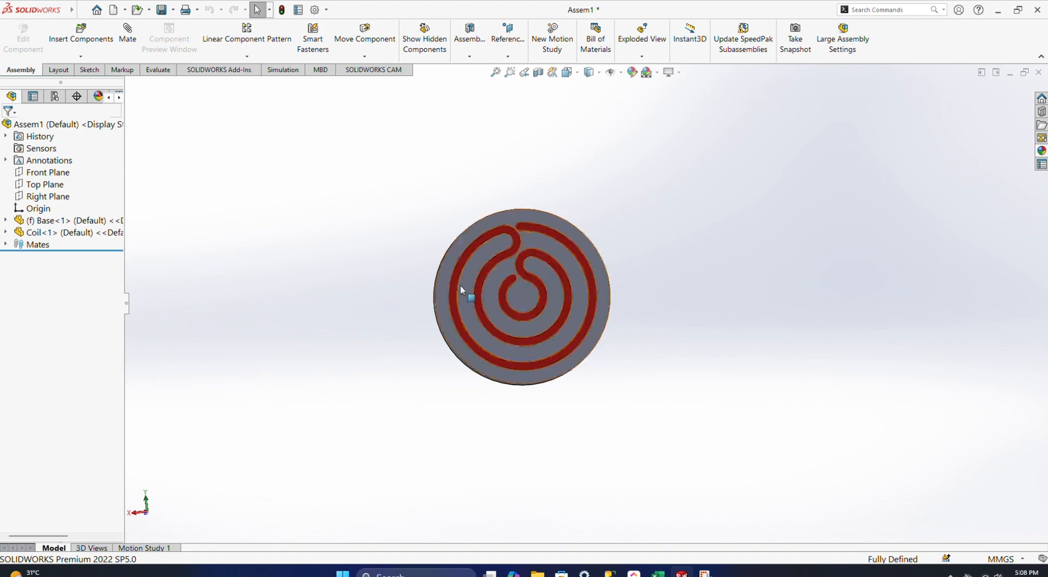
click(173, 9)
click(182, 40)
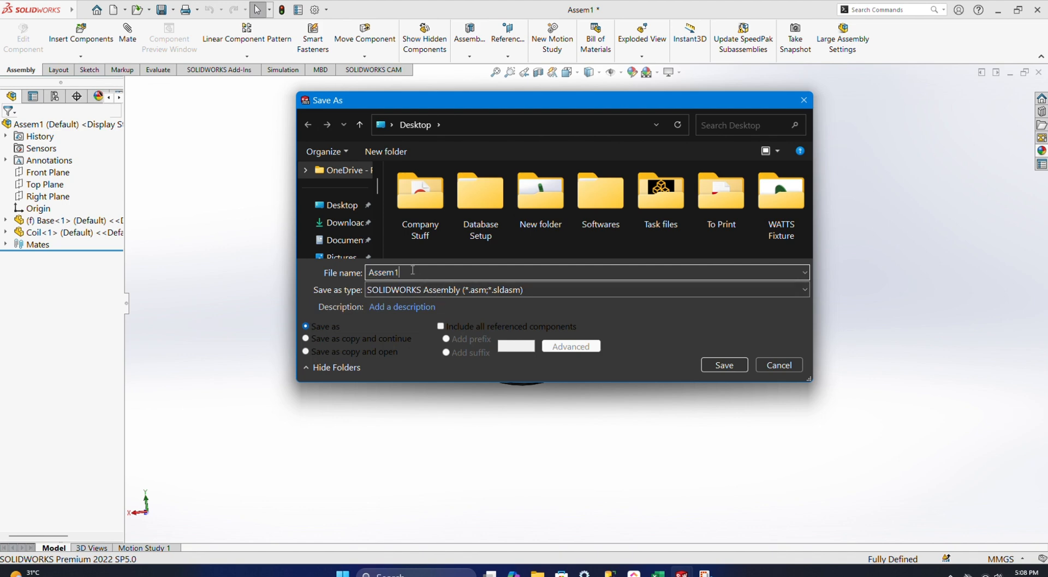
text(Assembly base coil)
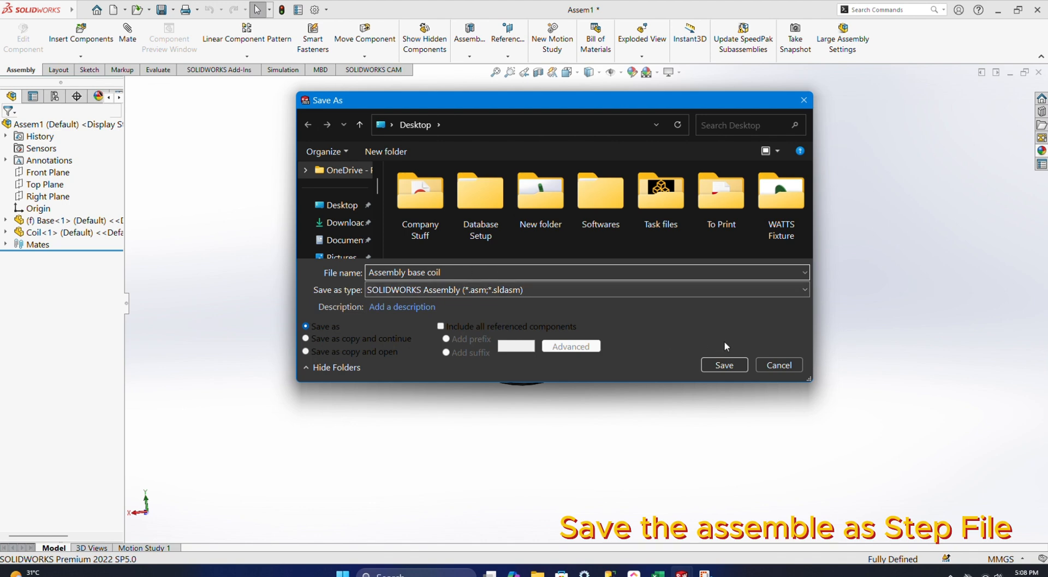
click(806, 293)
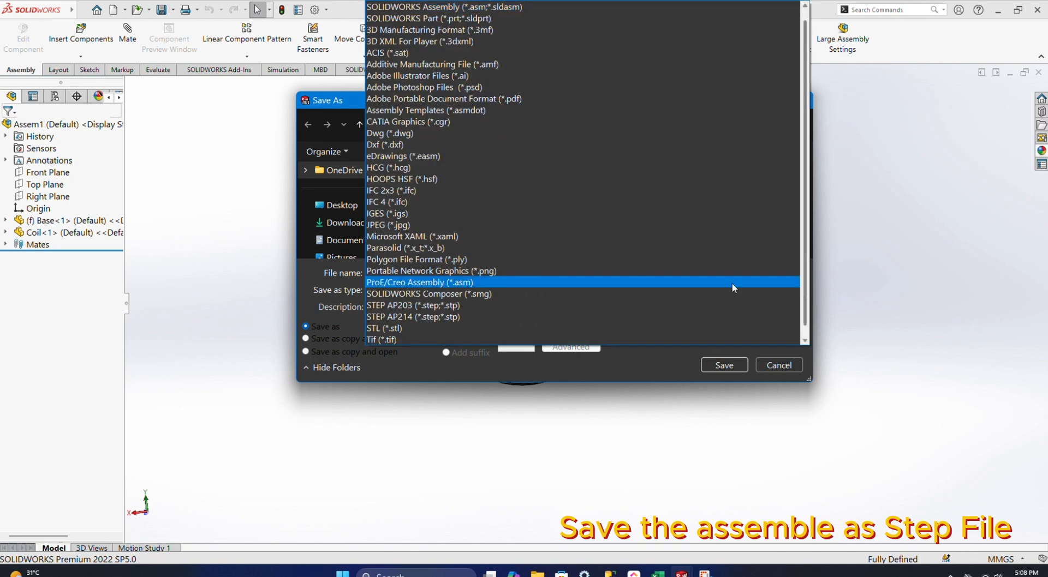
click(423, 318)
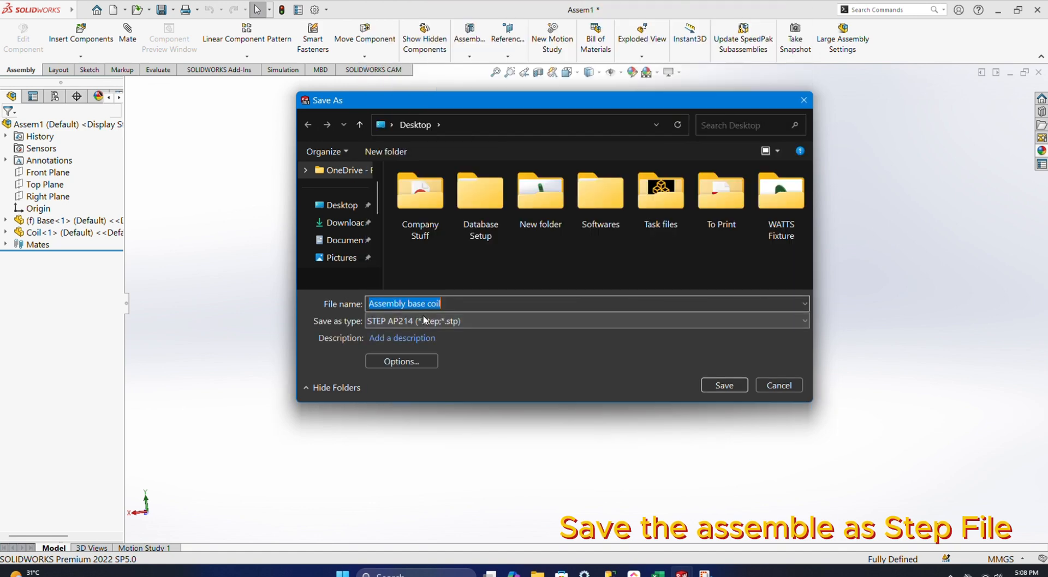
click(357, 210)
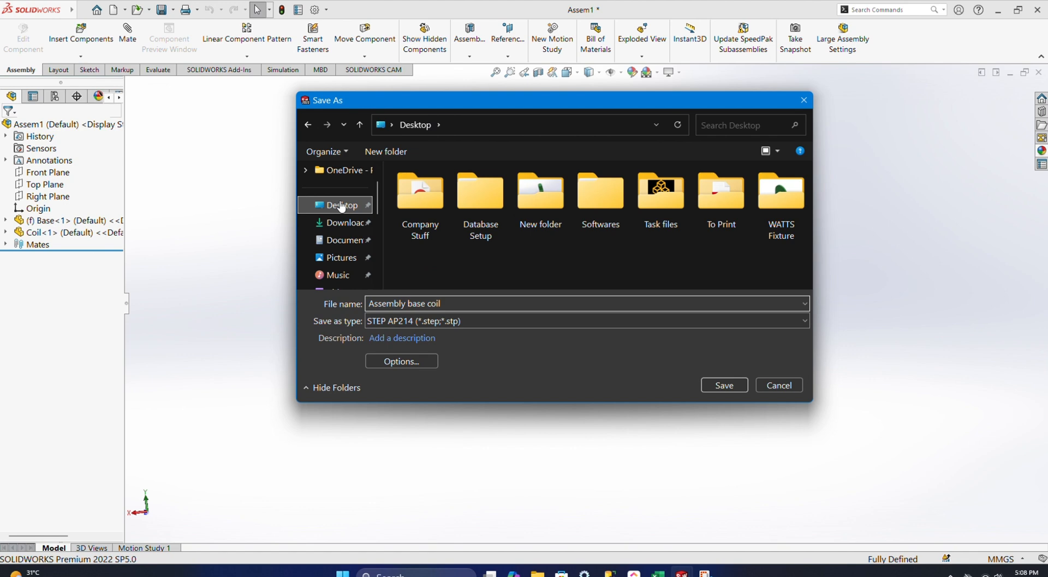
click(724, 386)
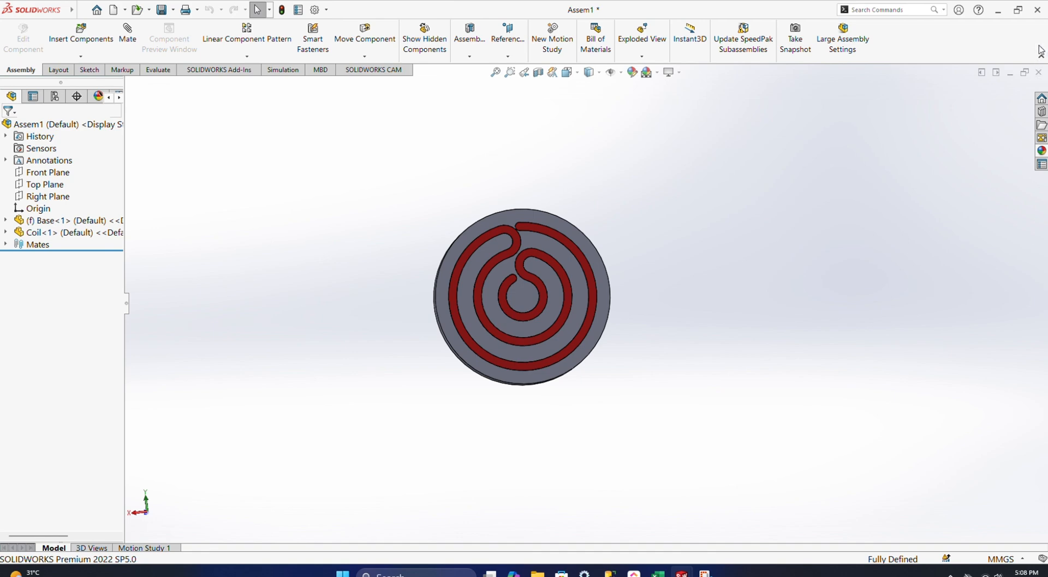
Step: Exit SOLIDWORKS, saving all modified documents and storing the assembly on the Desktop as "Assem1"
click(1035, 11)
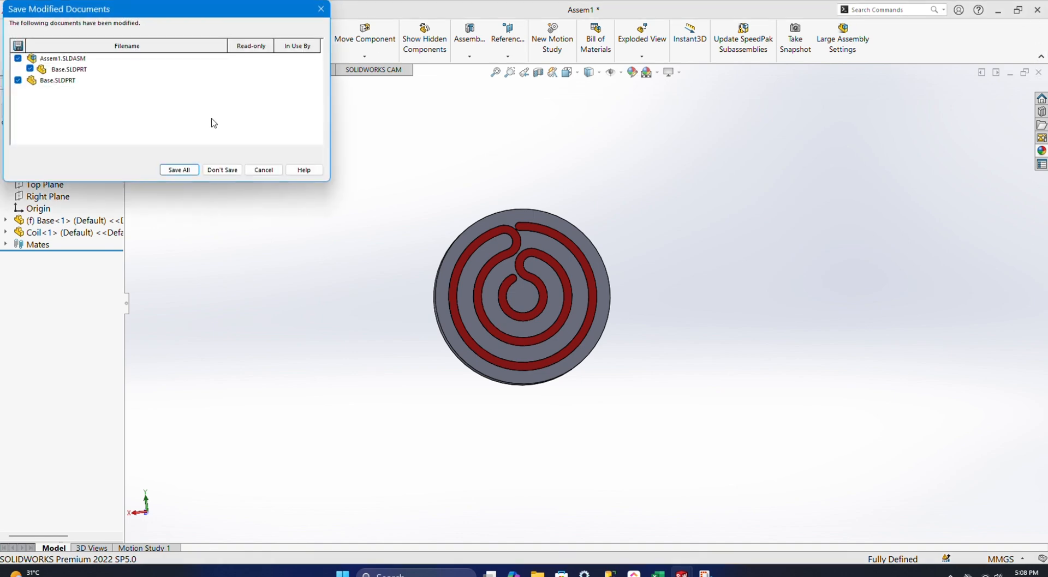
click(179, 170)
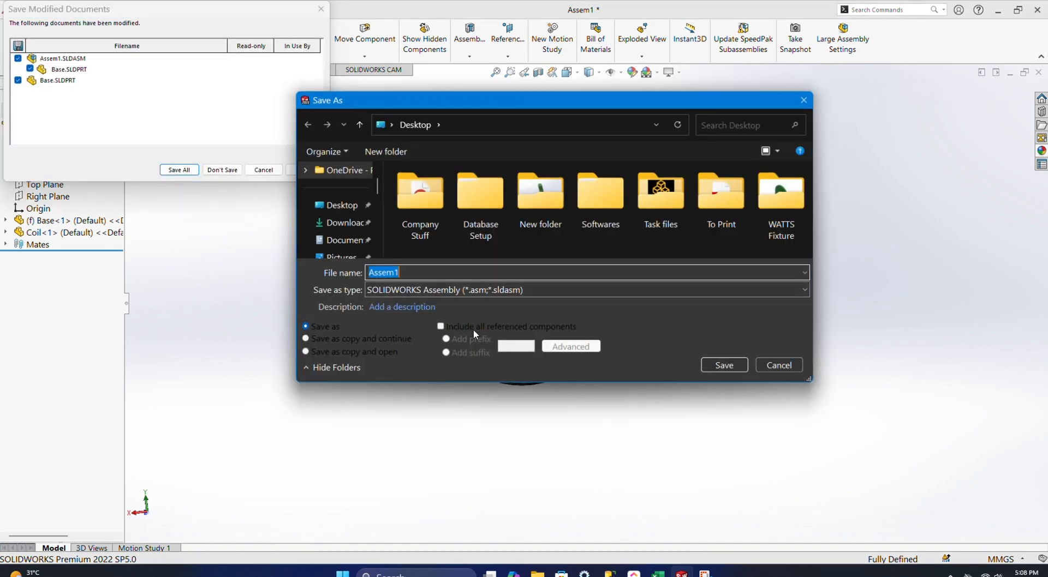
click(723, 365)
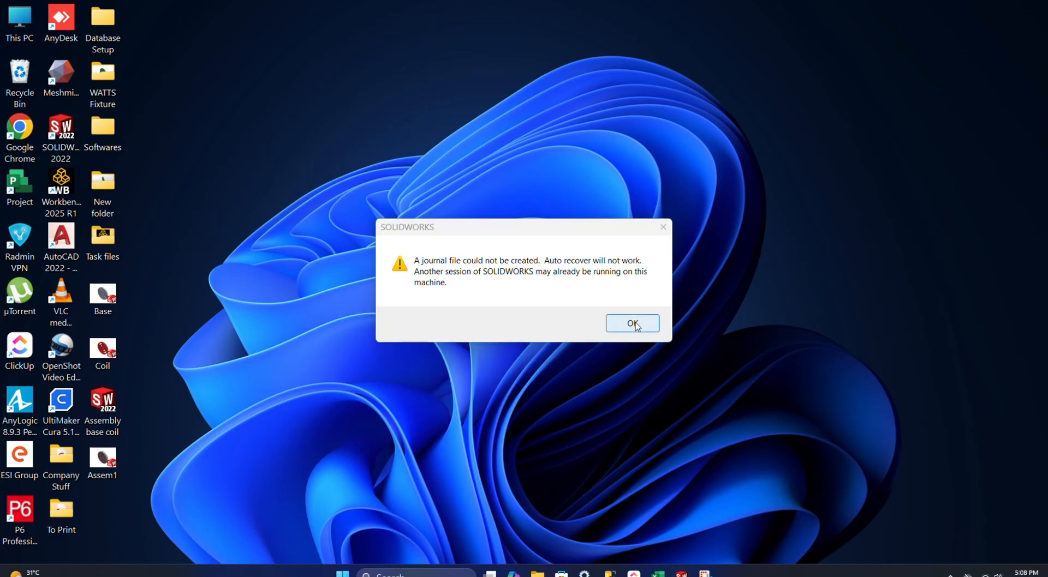
click(634, 323)
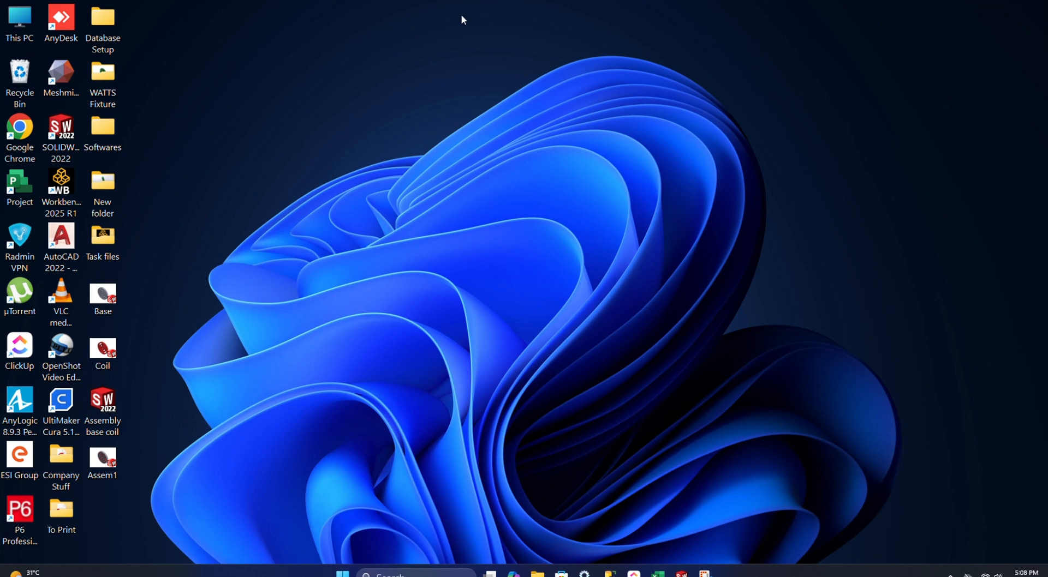
Step: Create a new folder on the Desktop named "Coil Assembly"
right_click(326, 140)
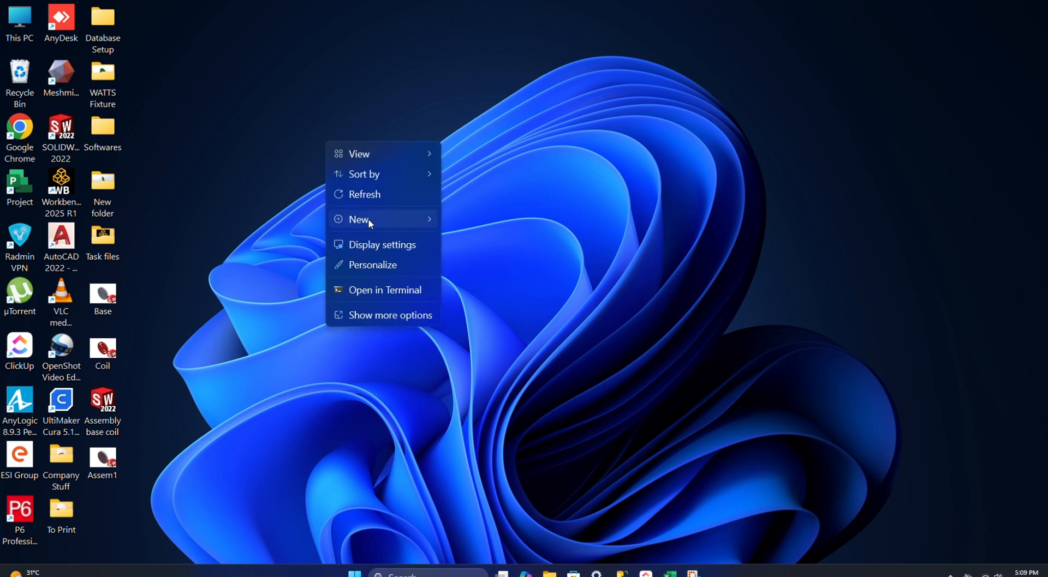
mouse_move(370, 220)
click(468, 219)
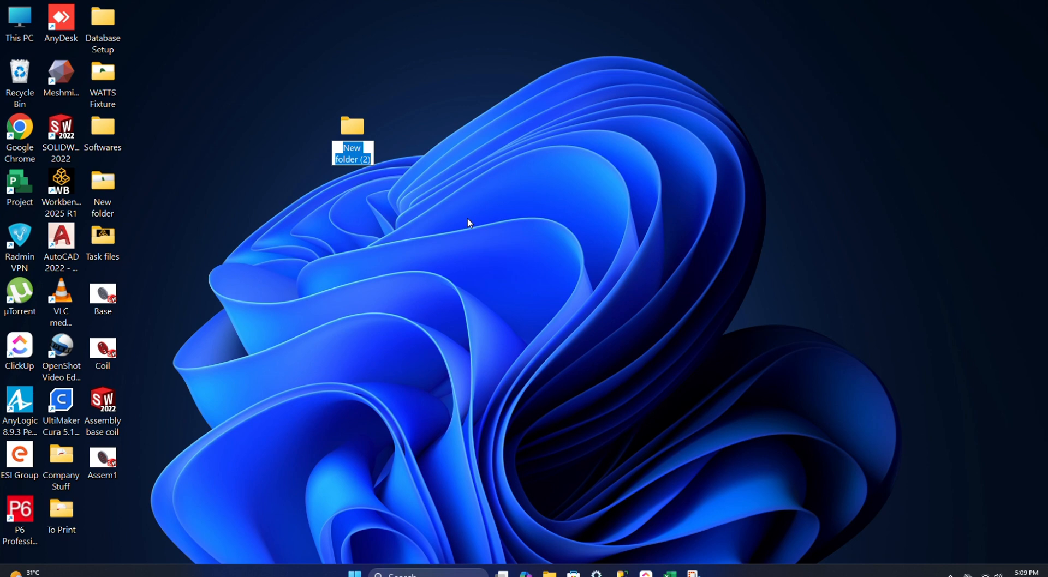
text(Coil)
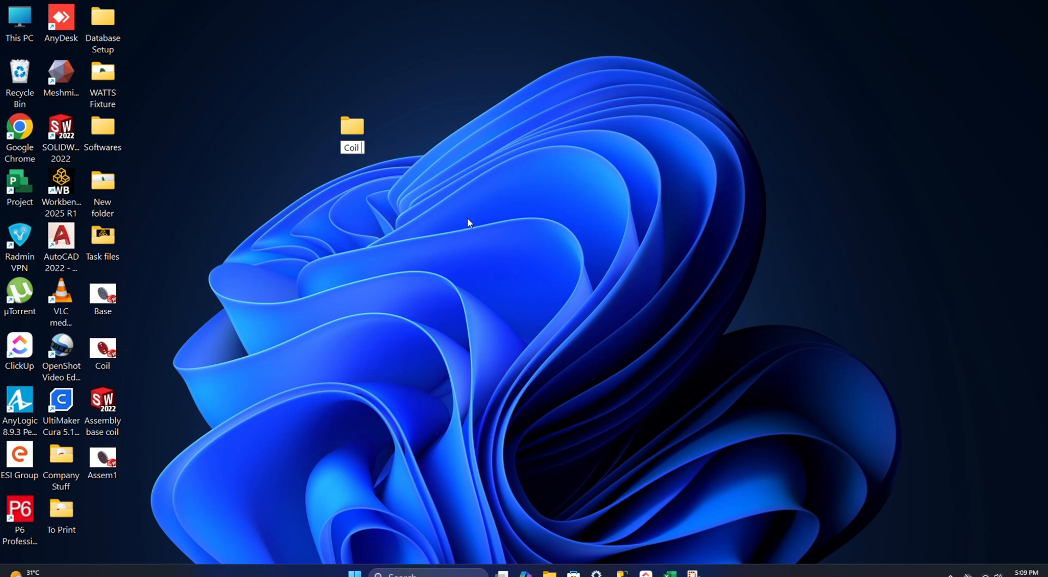
text( Assembl)
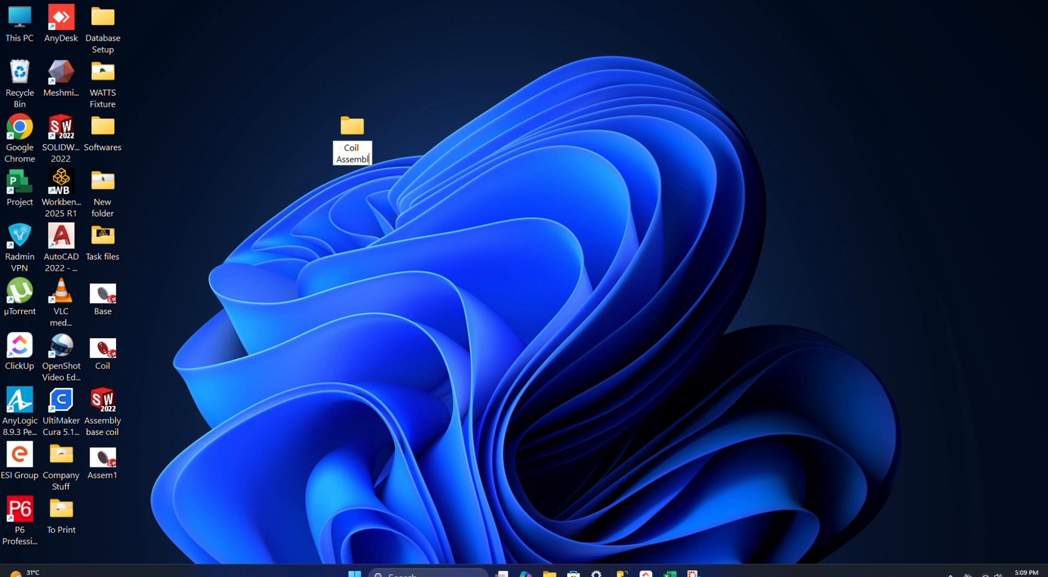
text(y)
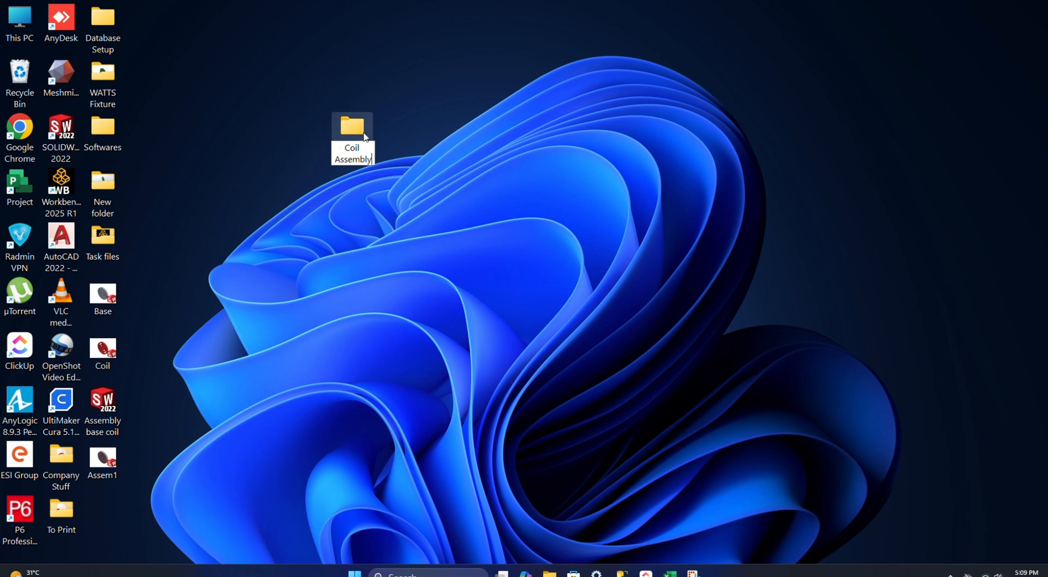
click(417, 138)
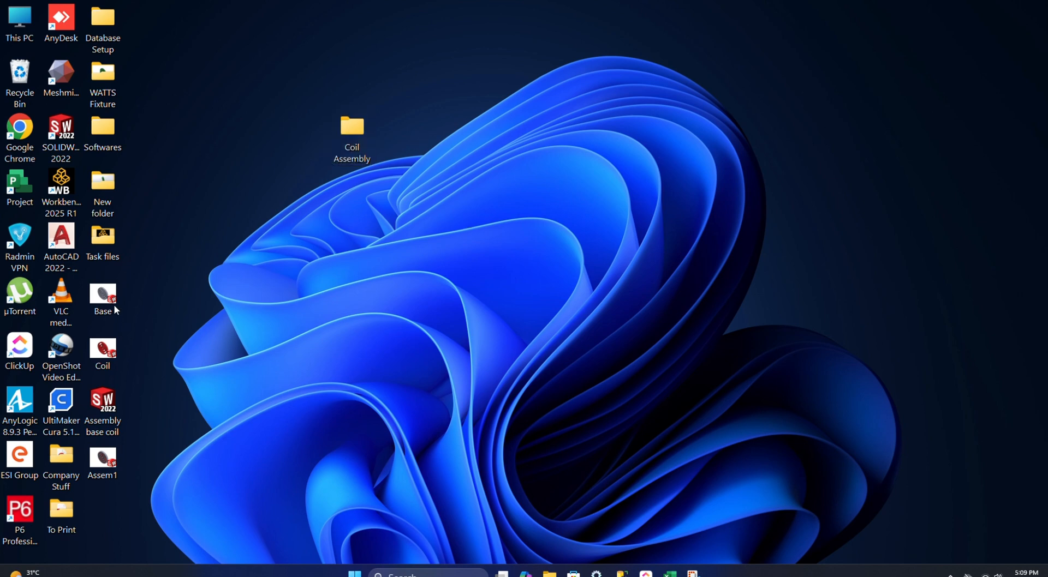
Step: Move the Base, Coil, Assembly base coil and Assem1 files from the Desktop into the Coil Assembly folder
drag(115, 310, 352, 137)
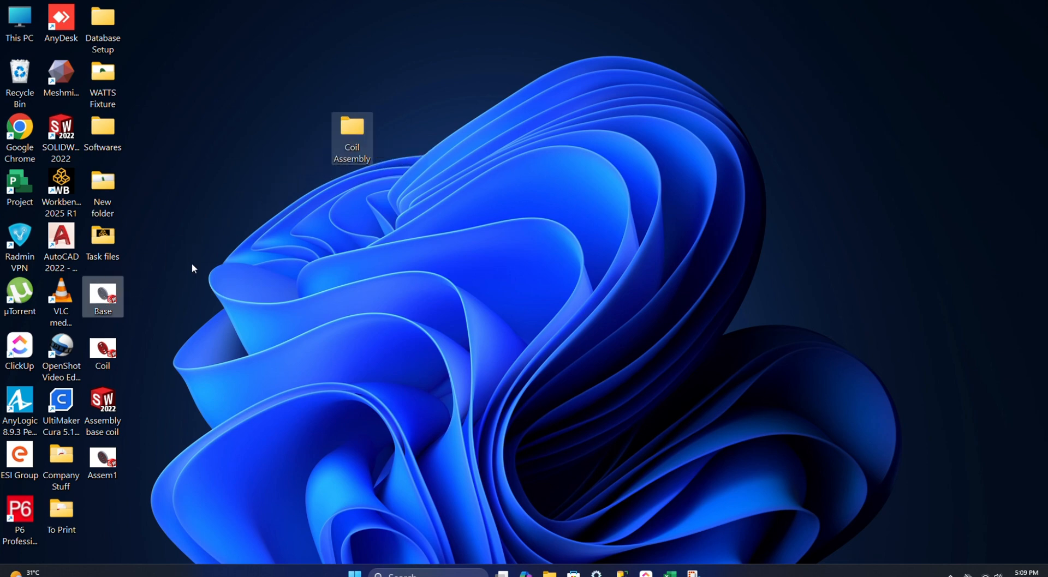
drag(99, 354, 352, 136)
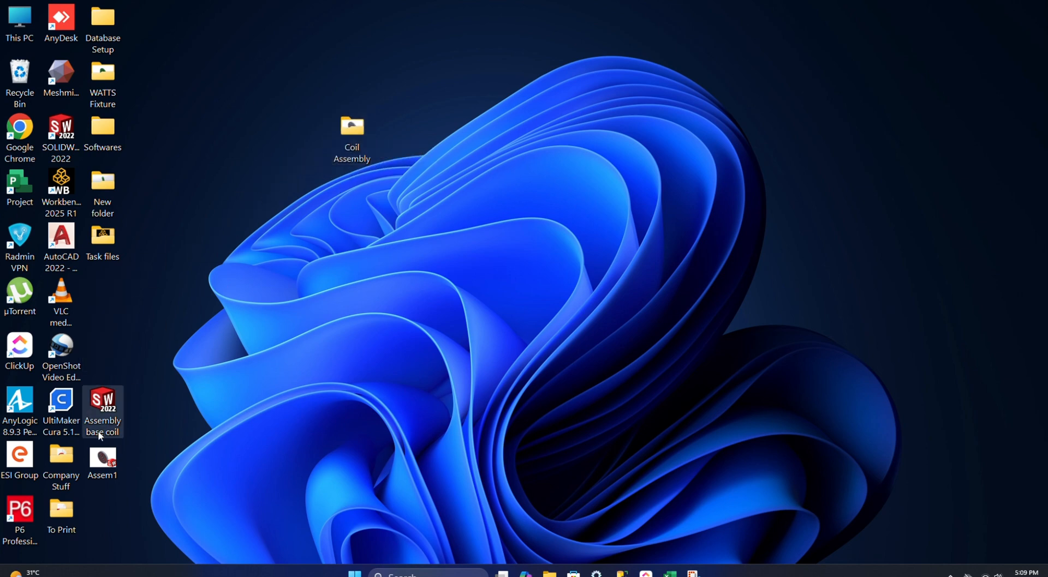
drag(100, 437, 352, 136)
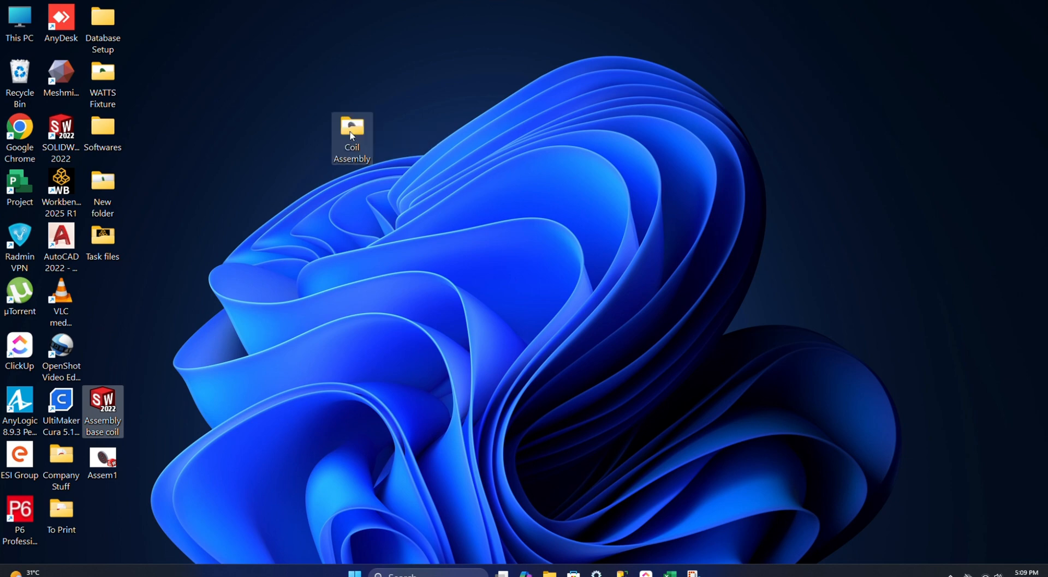
drag(101, 464, 349, 133)
Step: View the Coil Assembly folder's files as large icons, close it, and place the folder beside the other desktop icons
double_click(349, 133)
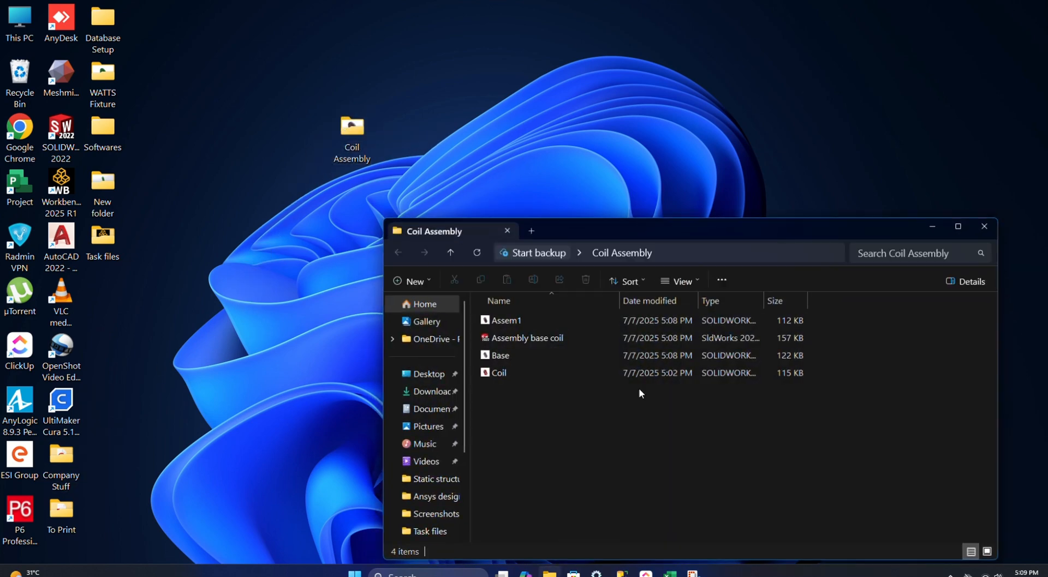
click(672, 281)
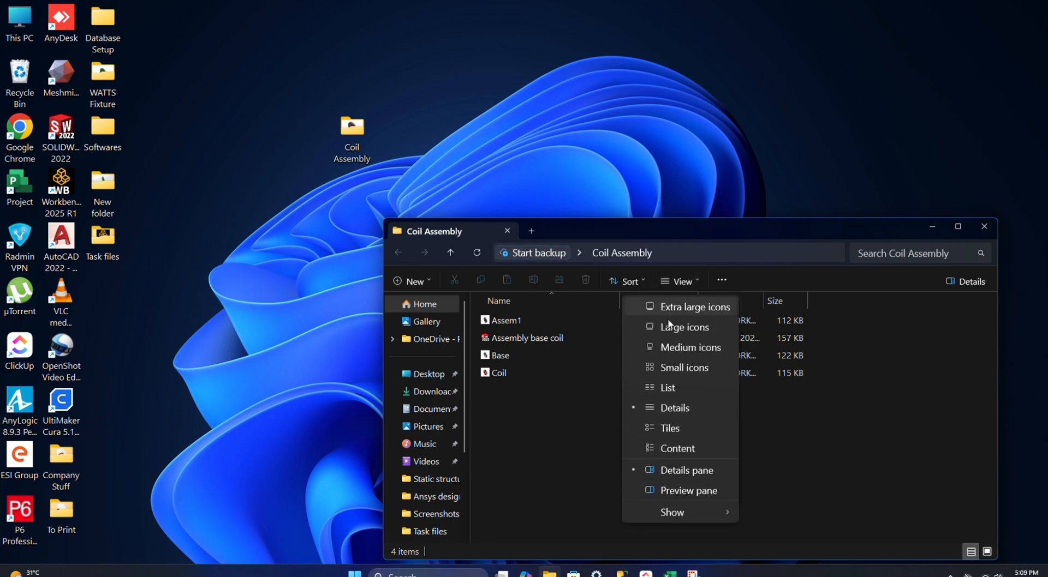
click(670, 325)
click(958, 226)
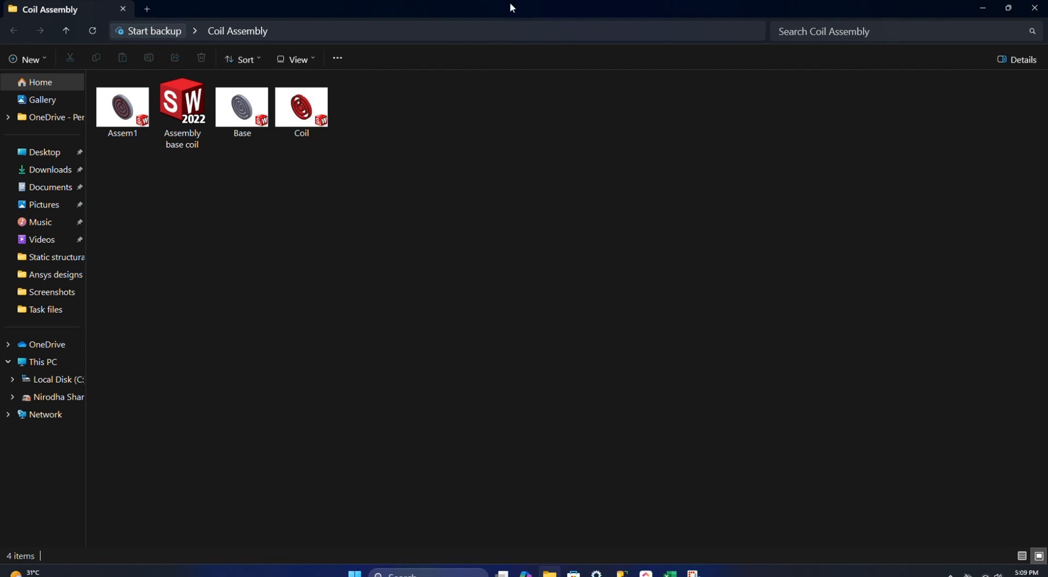
click(1039, 12)
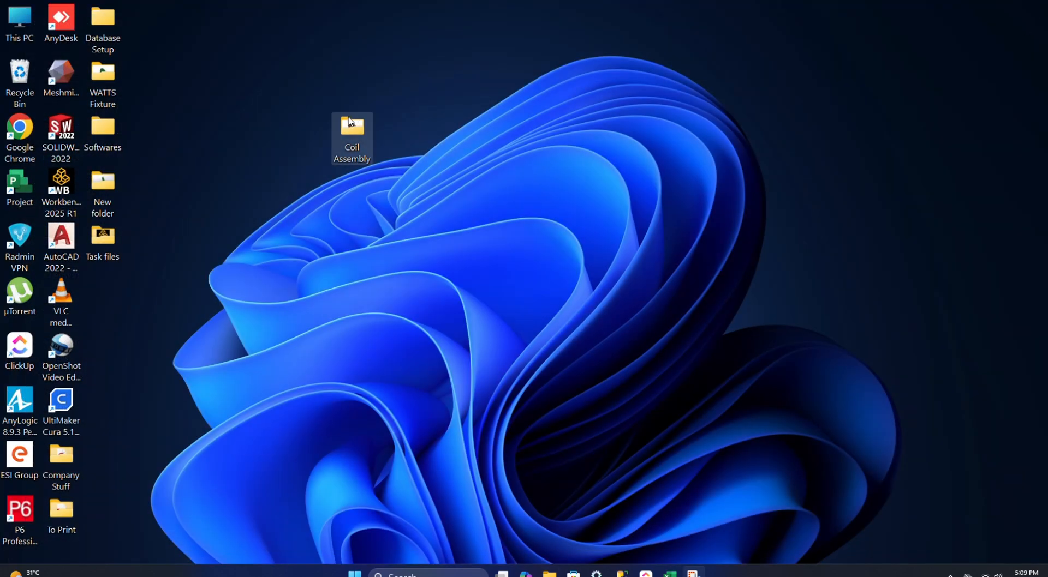
drag(351, 129, 197, 33)
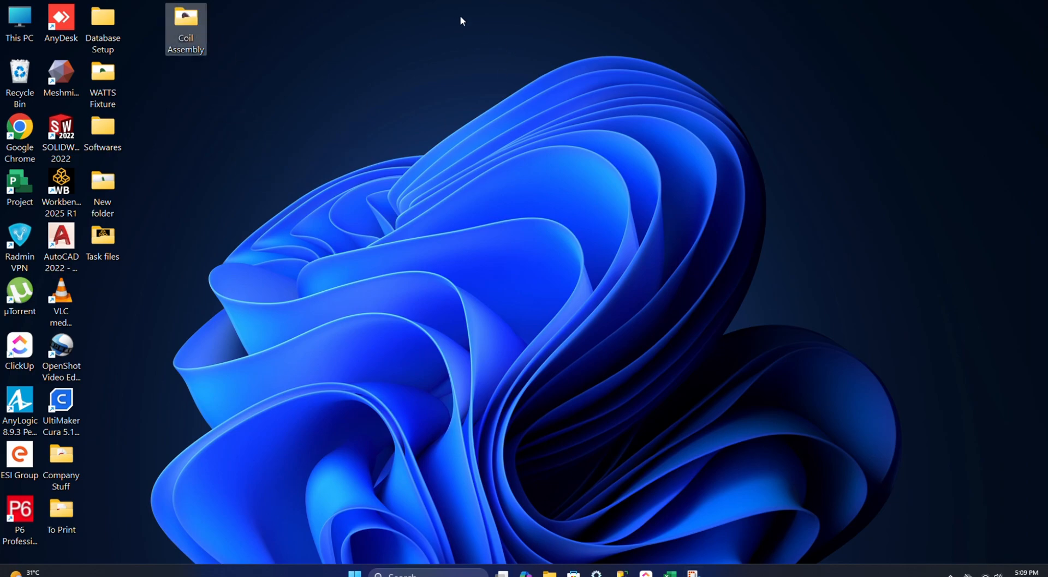